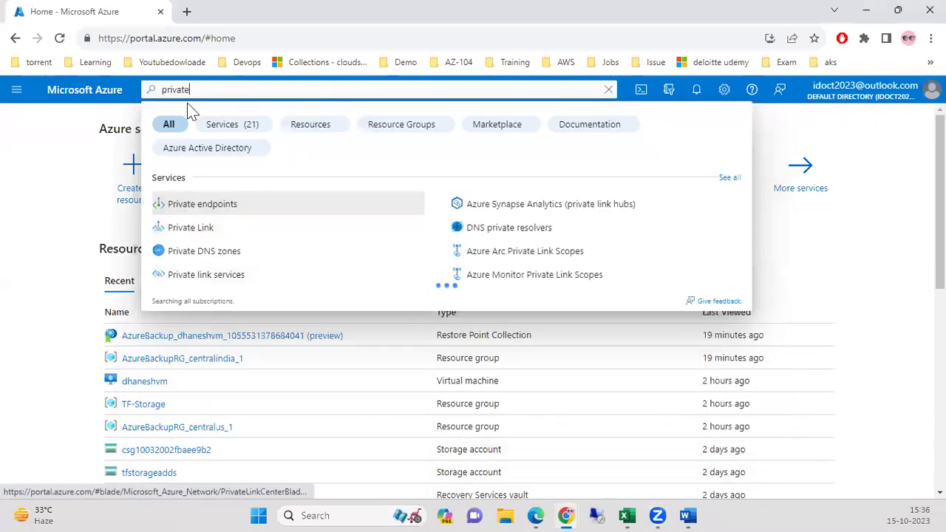
Search 'private dns', open the empty Private DNS zones list, and start a new zone.
type("dns")
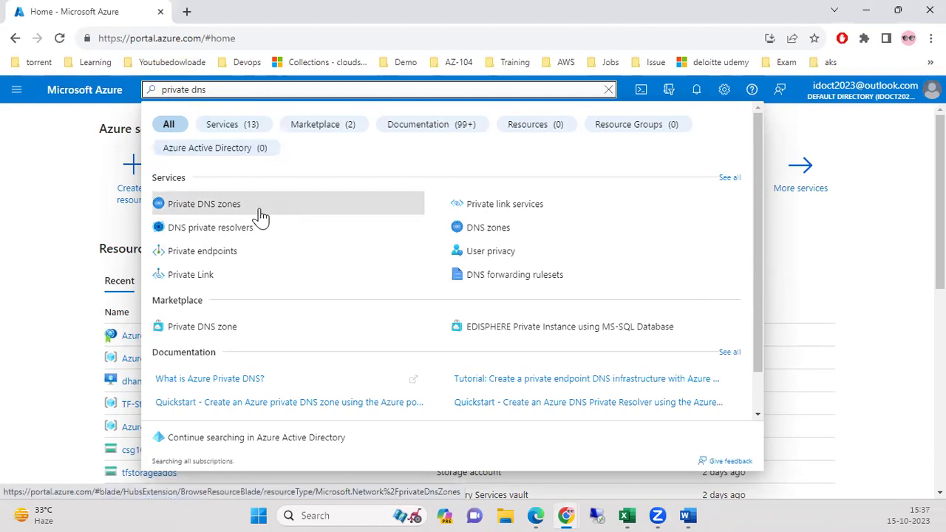
left_click(260, 213)
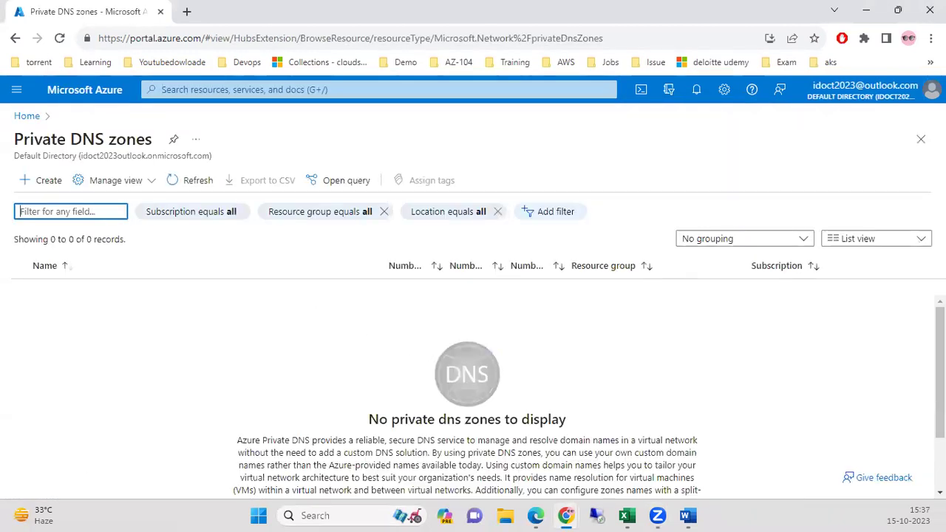
scroll(473, 414, "down", 1)
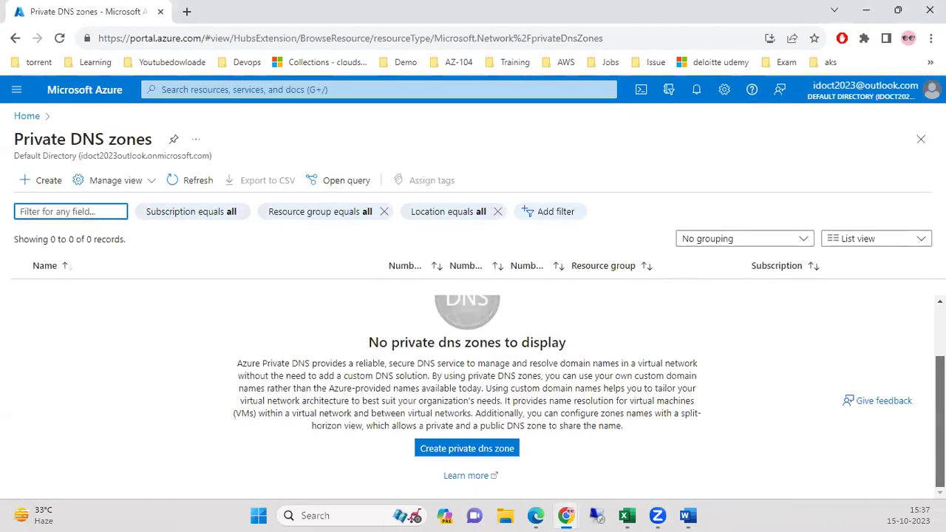
left_click(465, 451)
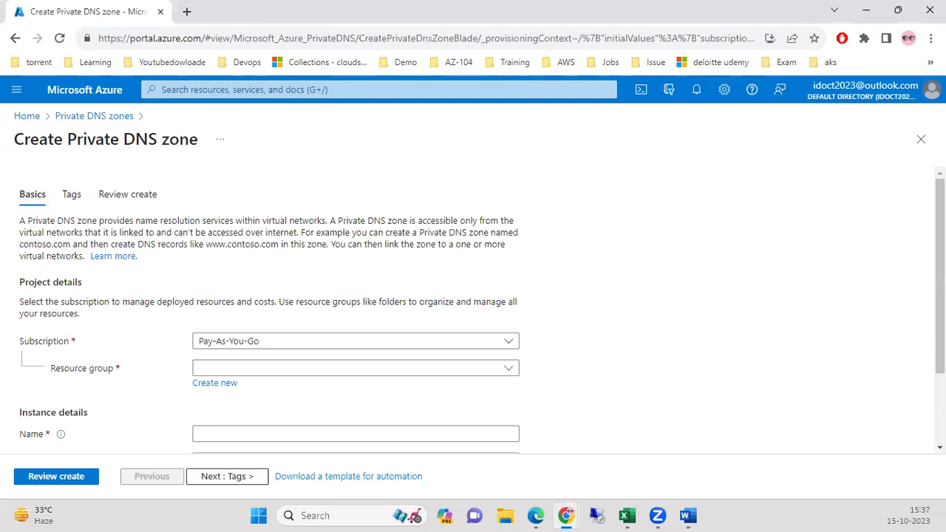
Keep the Pay-As-You-Go subscription and create the new resource group RG-PrivateDNS.
scroll(716, 343, "down", 2)
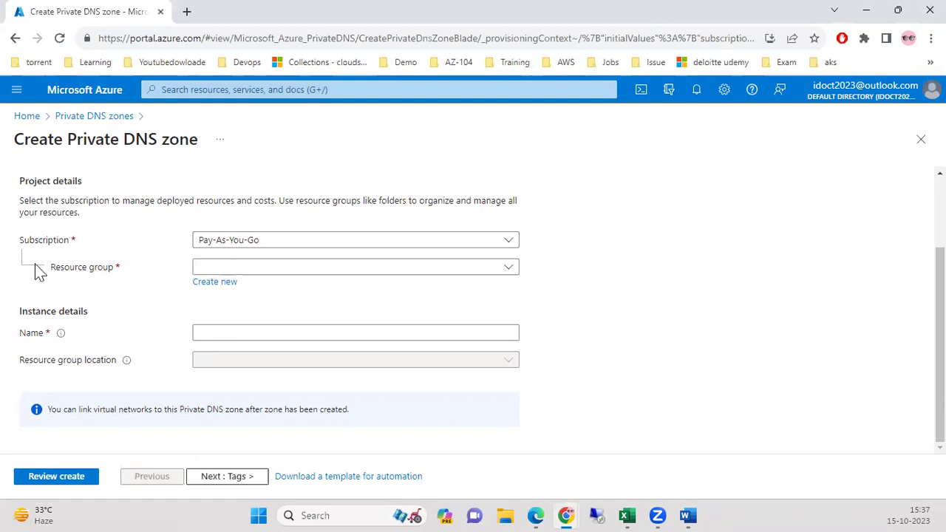
left_click(246, 242)
left_click(219, 285)
left_click(210, 287)
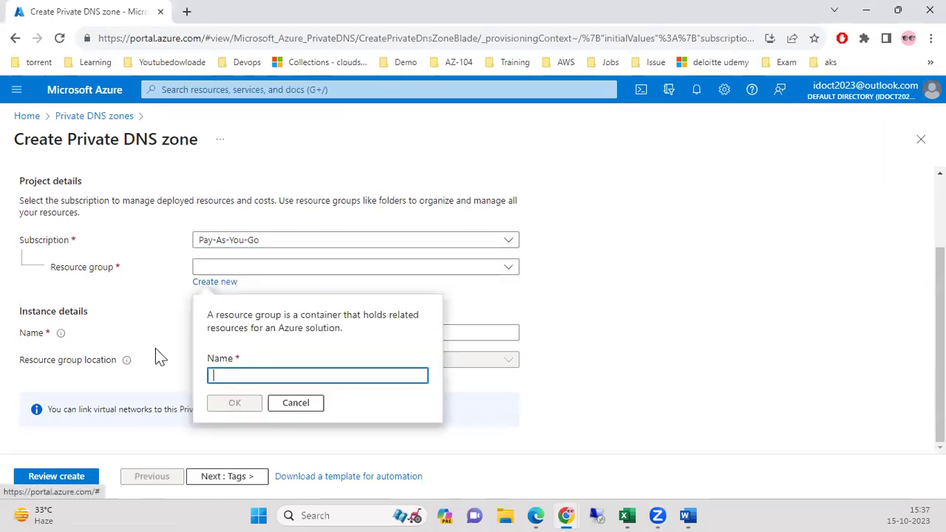
type("RG-PrivateDNS")
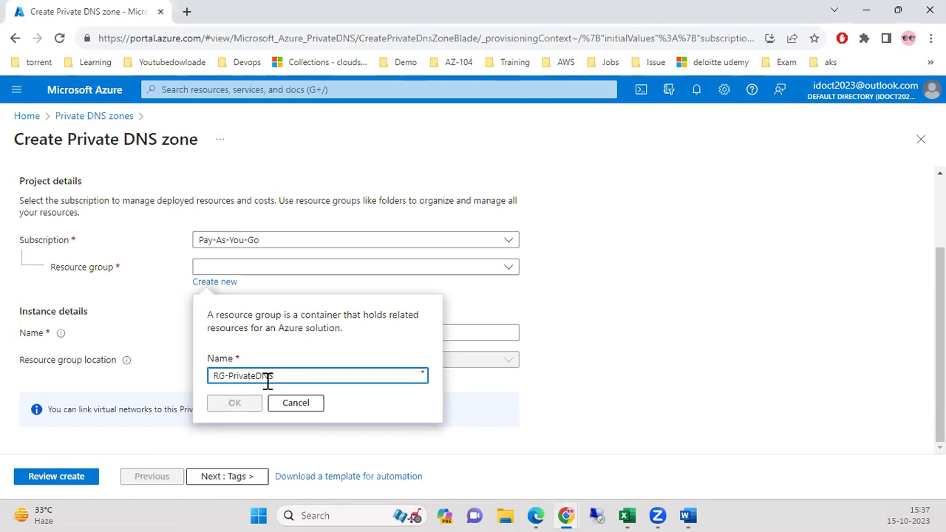
left_click(235, 403)
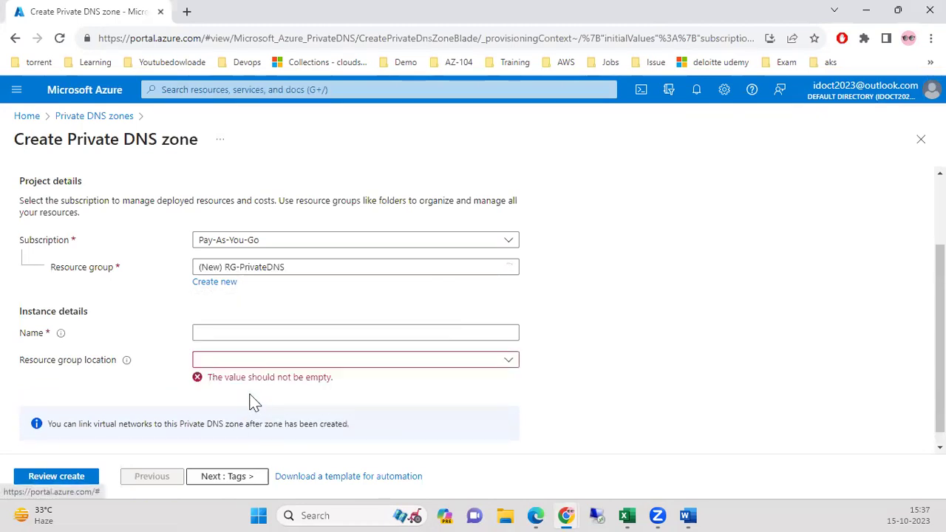
Name the zone azadds.com, set location East US, and proceed to Review + create.
left_click(217, 333)
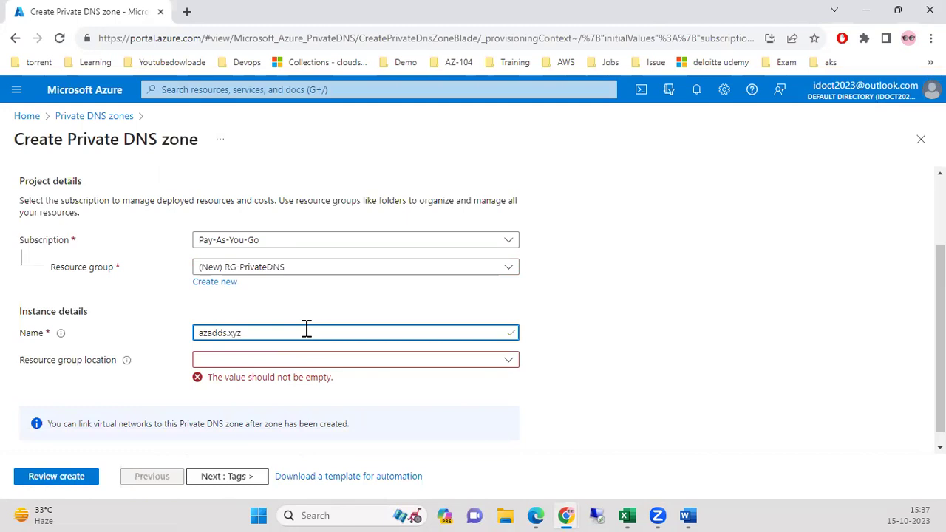
type("m")
left_click(509, 361)
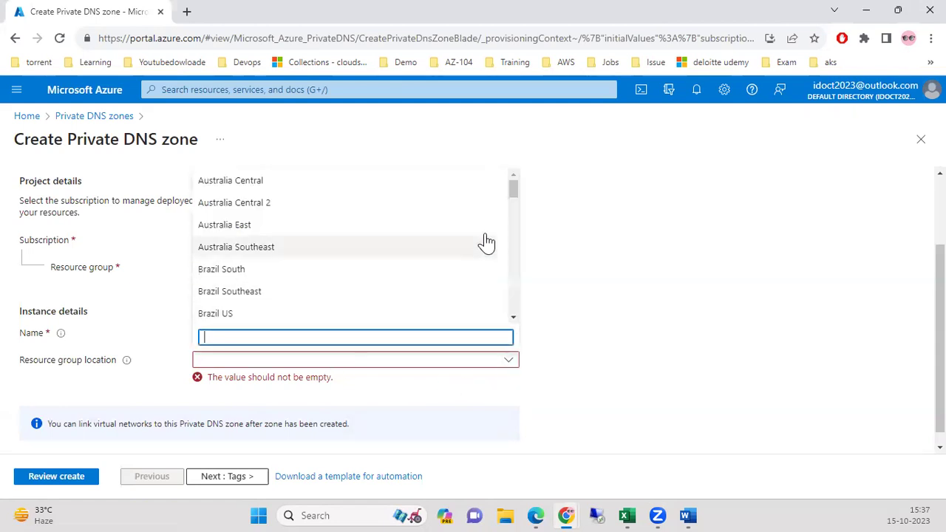
type("e")
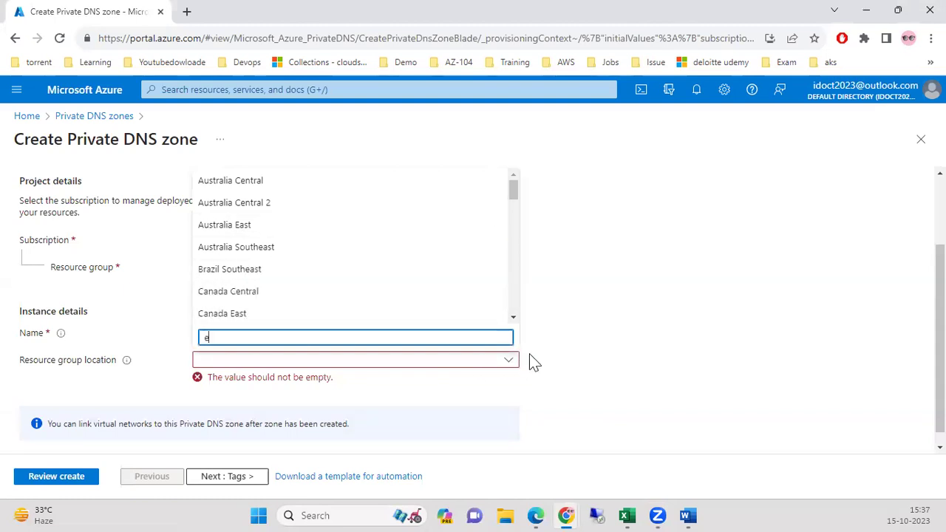
type("ast us")
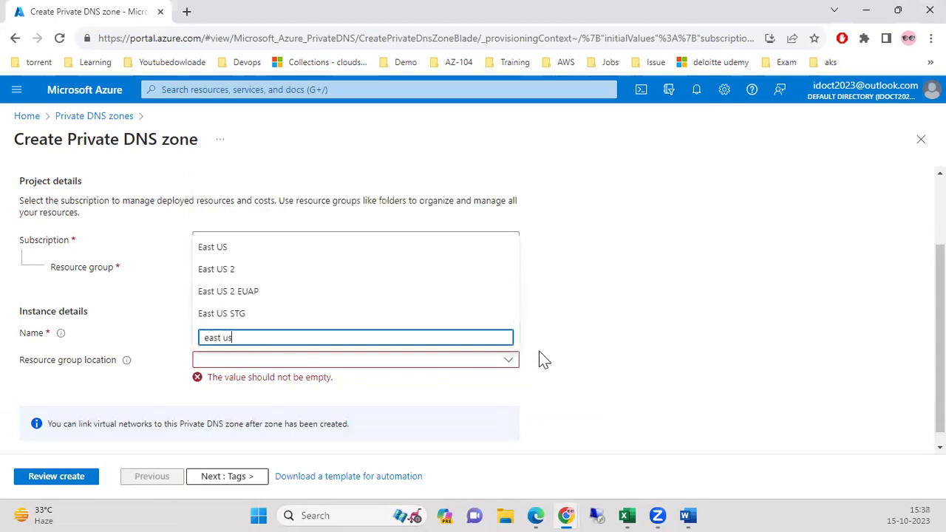
left_click(252, 252)
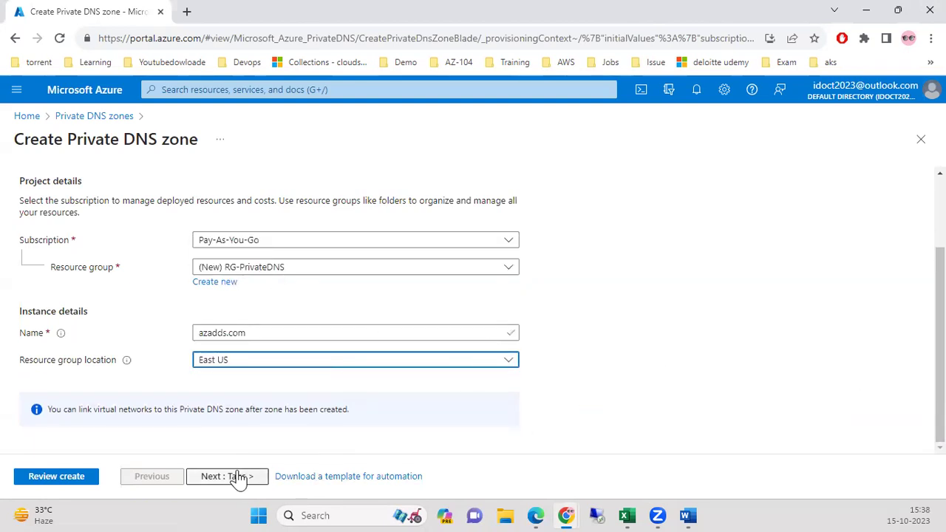
left_click(65, 476)
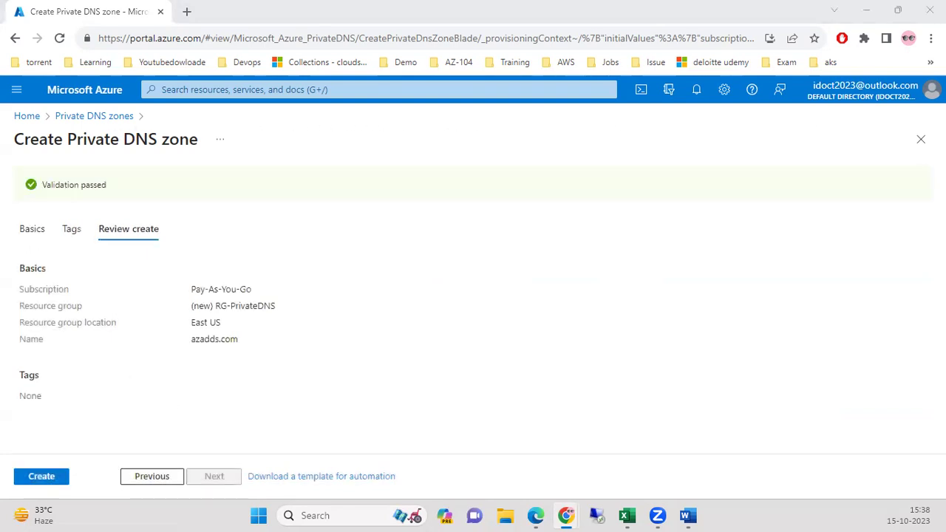
Create the azadds.com zone in RG-PrivateDNS and open it after deployment succeeds.
left_click(54, 478)
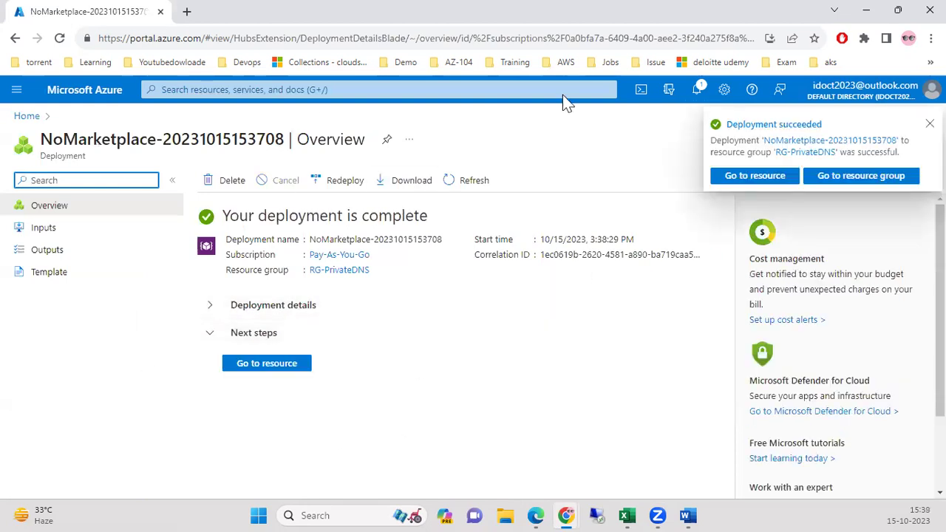
left_click(283, 362)
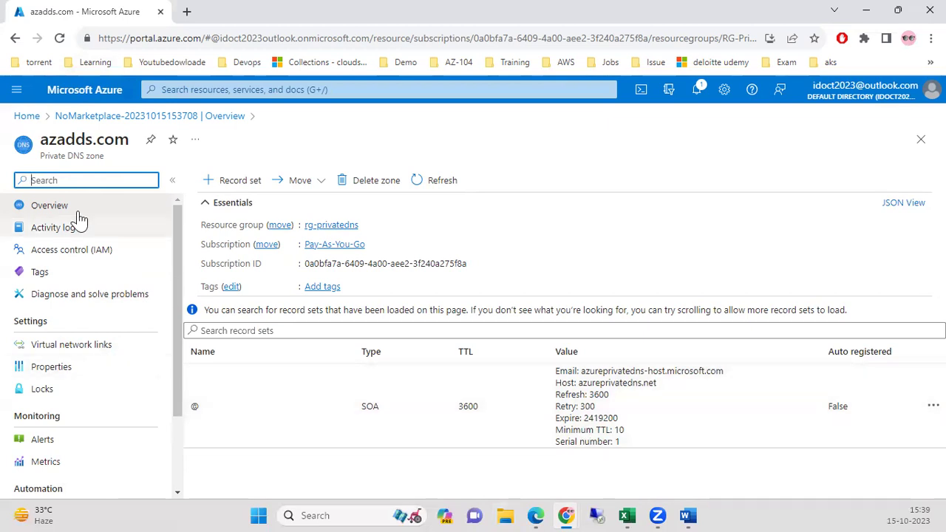
Confirm azadds.com has no virtual network links, then open the Virtual machines list.
left_click(96, 344)
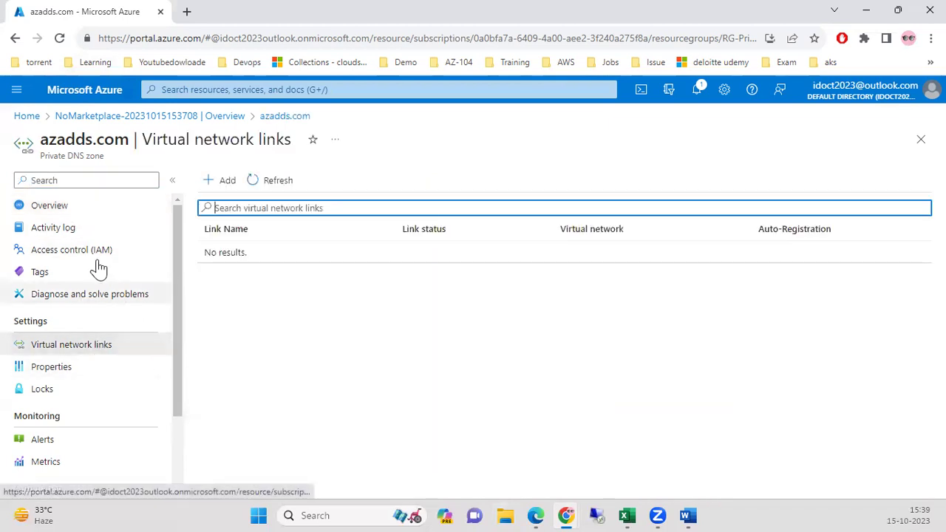
left_click(88, 208)
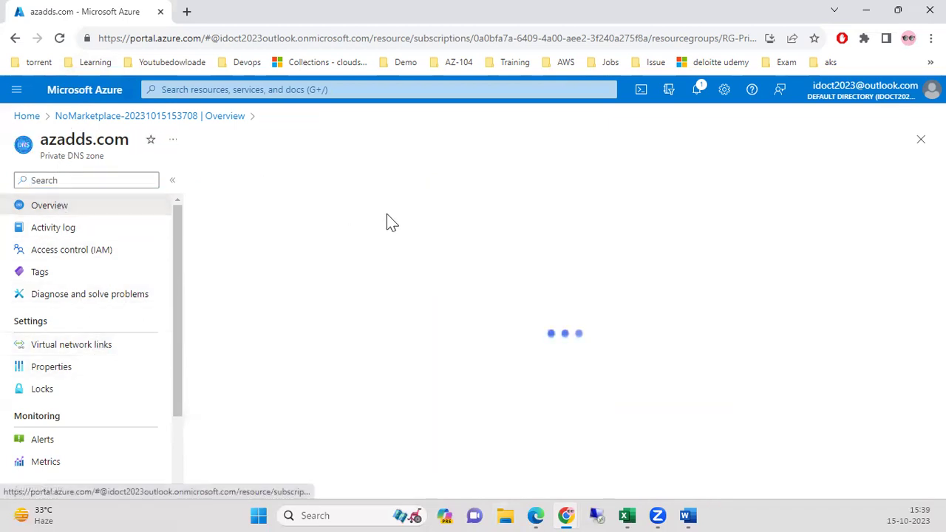
left_click(321, 89)
left_click(452, 319)
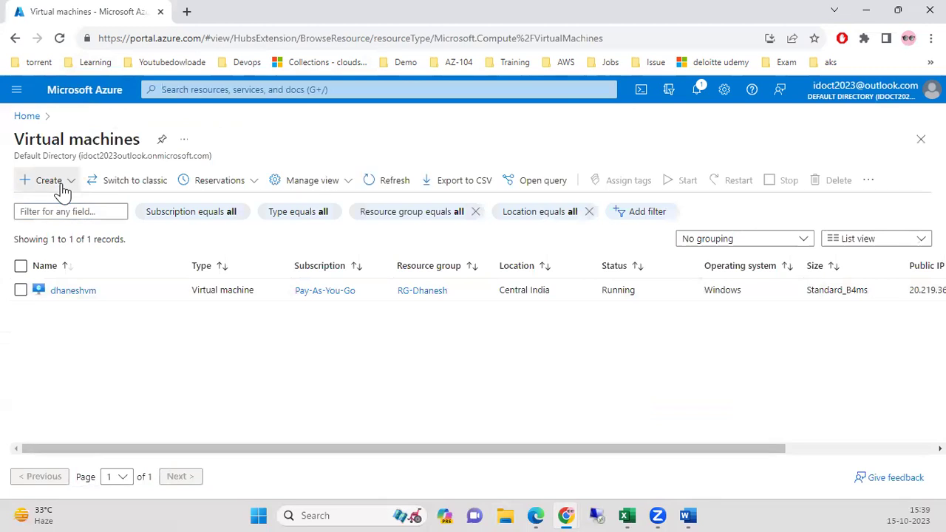
Start a new VM named privatevm in resource group RG-PrivateDNS.
left_click(64, 184)
left_click(486, 425)
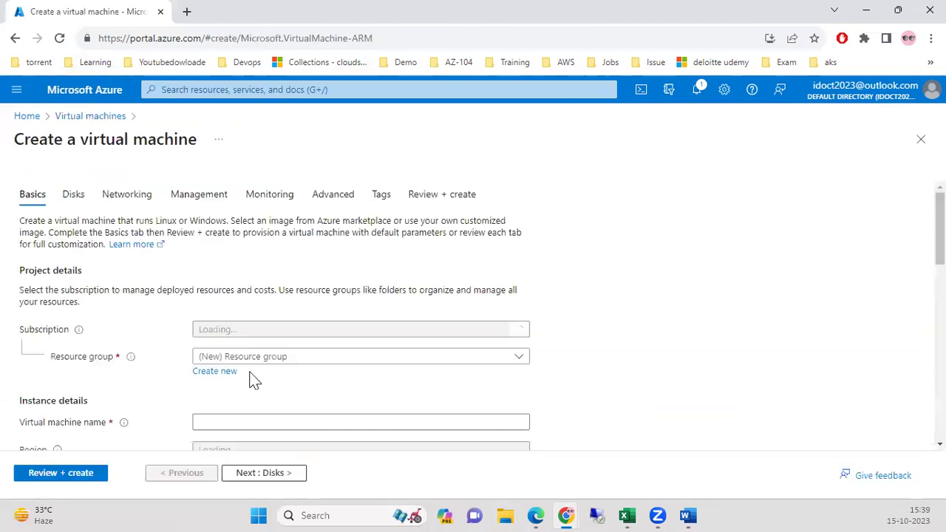
left_click(307, 358)
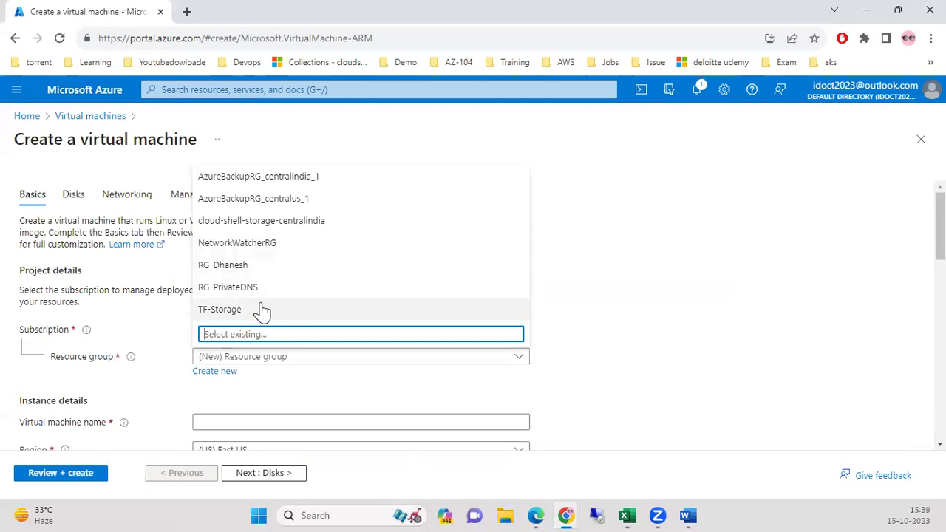
left_click(253, 289)
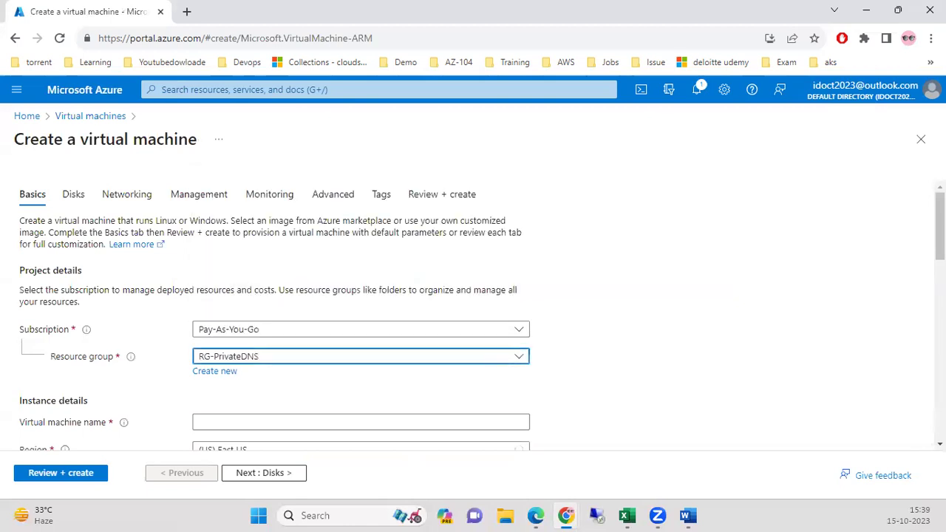
scroll(530, 236, "down", 3)
left_click(477, 287)
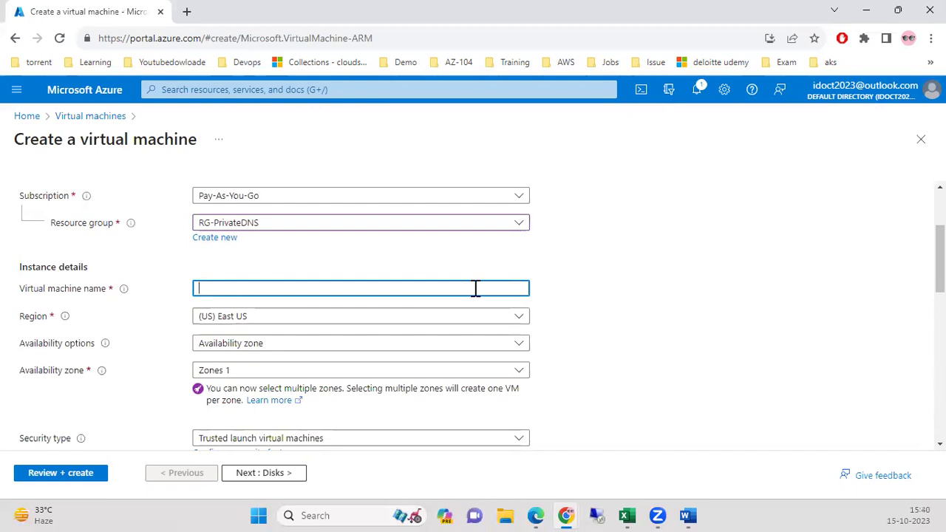
type("privatevm1")
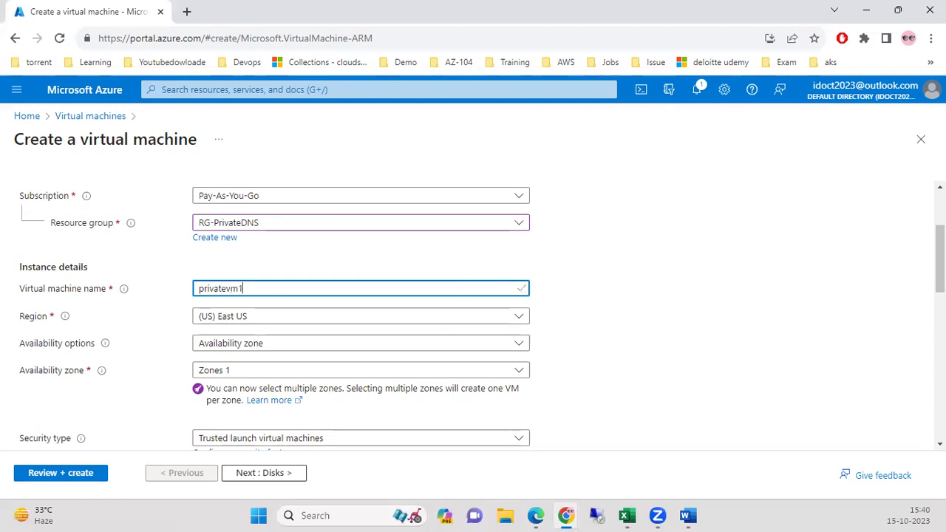
Set no infrastructure redundancy, Standard security type, and the Windows Server 2016 Datacenter image.
scroll(903, 264, "down", 2)
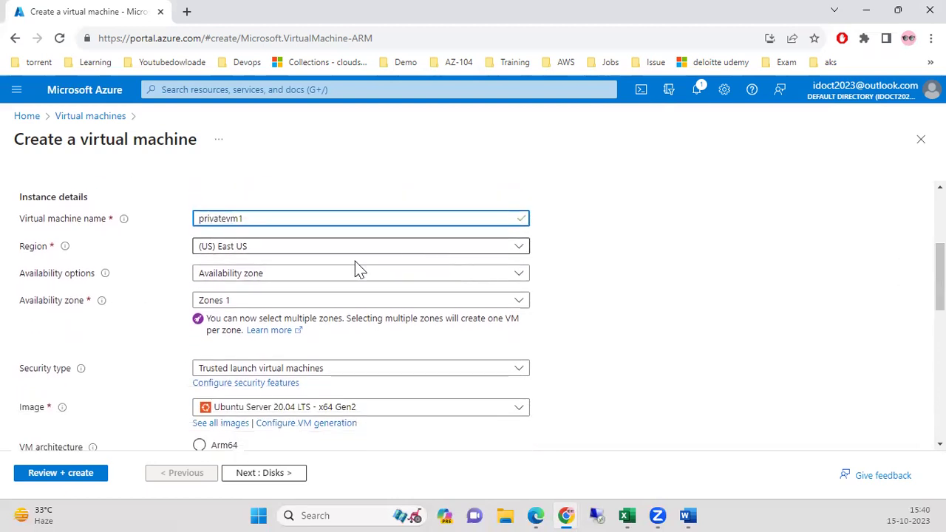
left_click(285, 273)
left_click(254, 295)
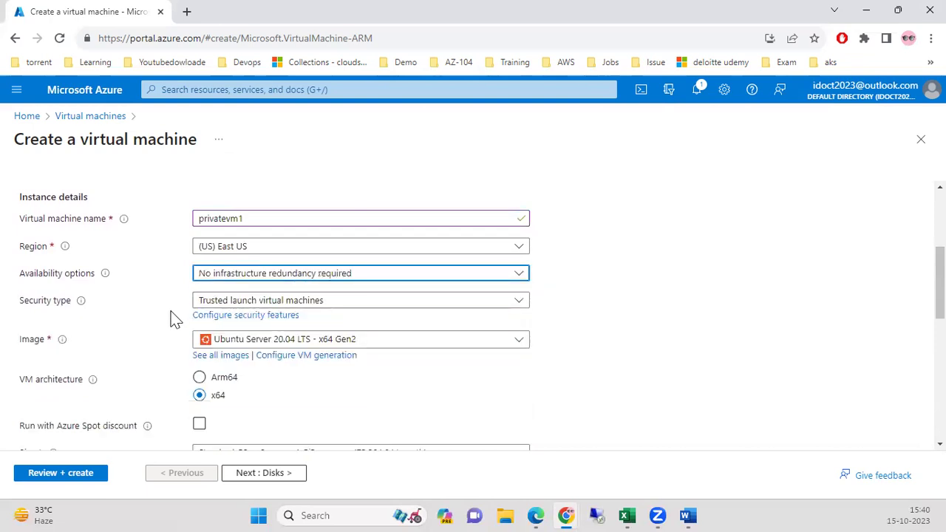
left_click(251, 303)
left_click(246, 325)
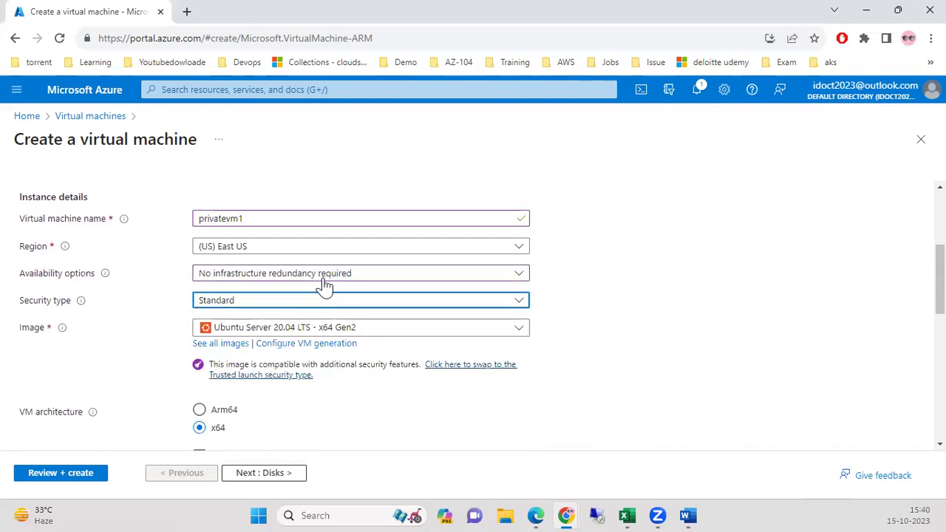
scroll(849, 287, "down", 1)
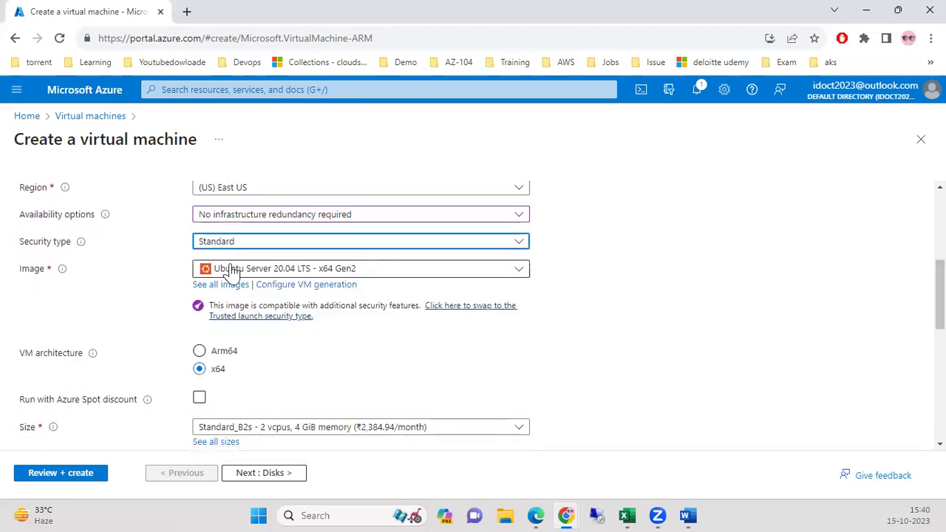
left_click(347, 270)
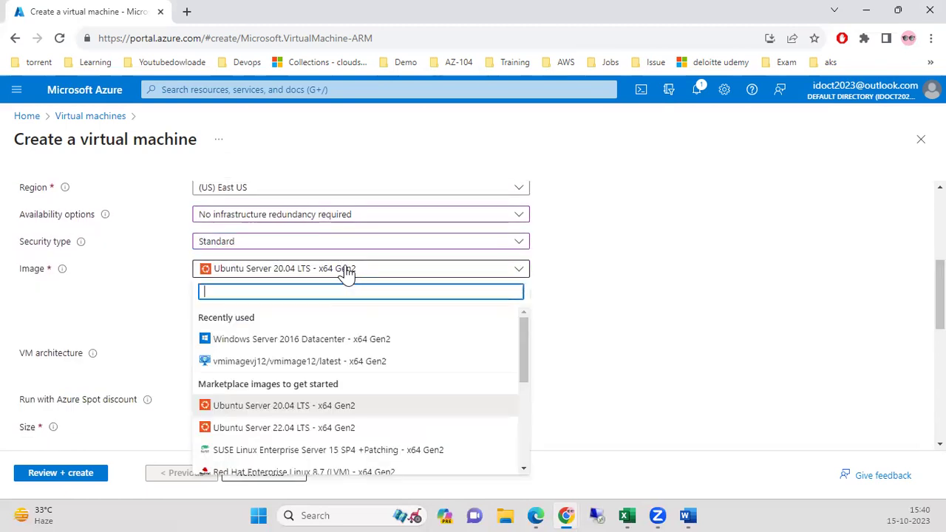
left_click(330, 340)
Enter the administrator username and password, and confirm the password.
scroll(526, 300, "down", 3)
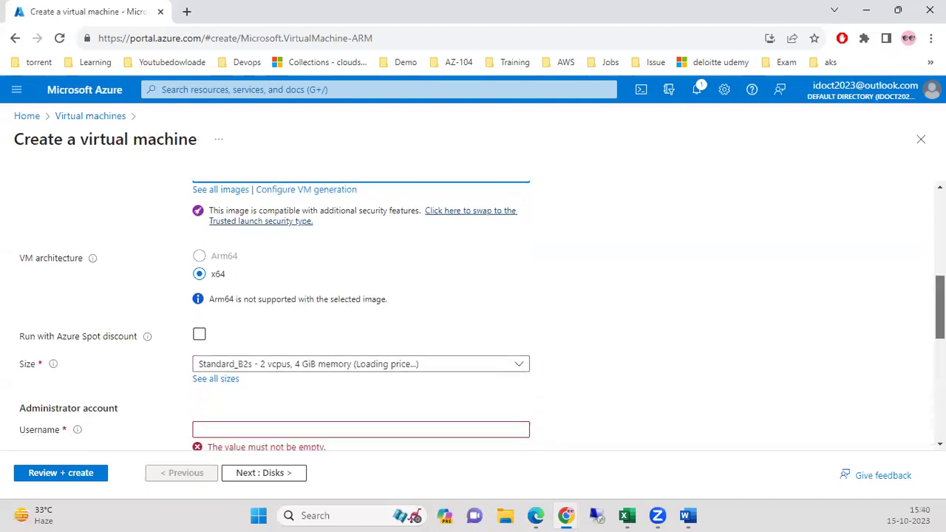
left_click(302, 388)
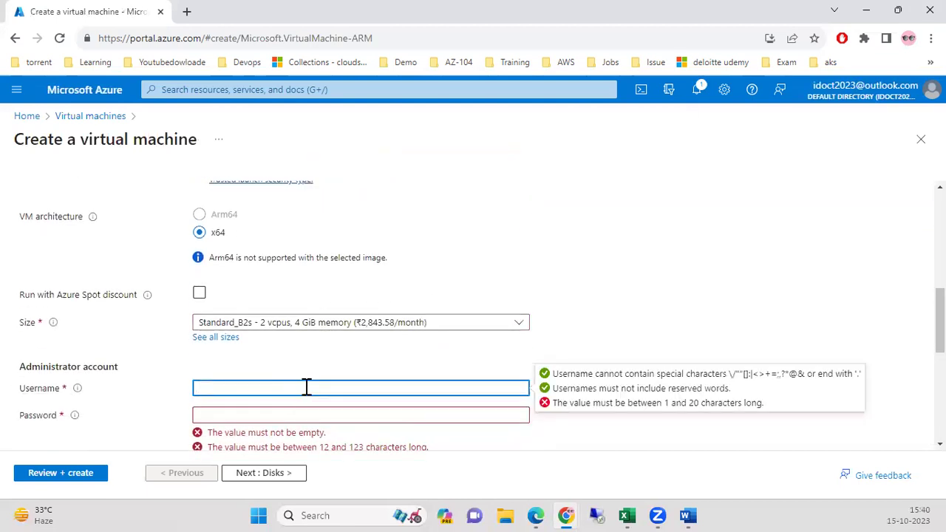
key("Tab")
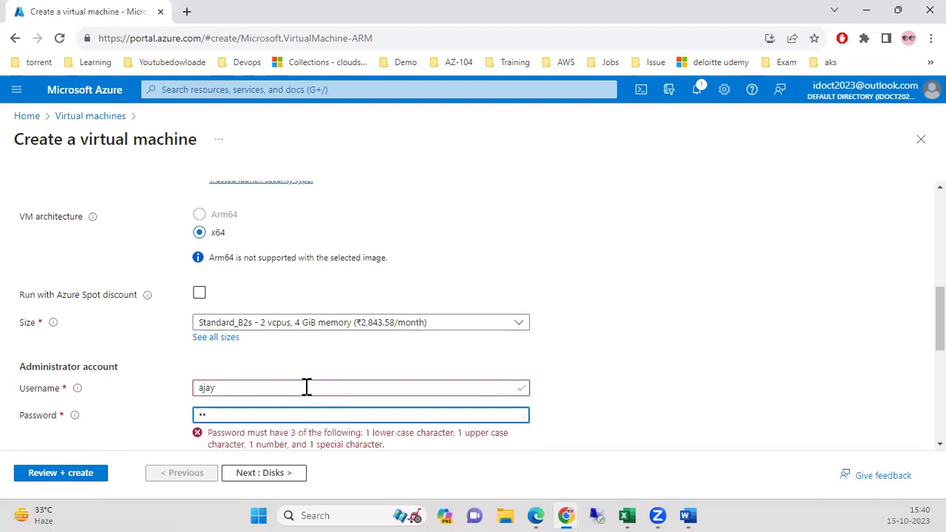
type("12")
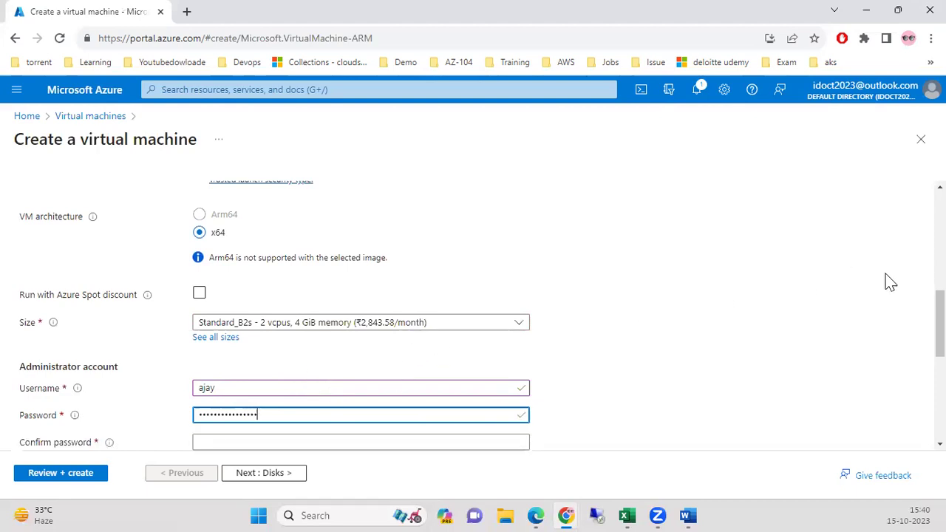
scroll(424, 306, "down", 2)
left_click(416, 287)
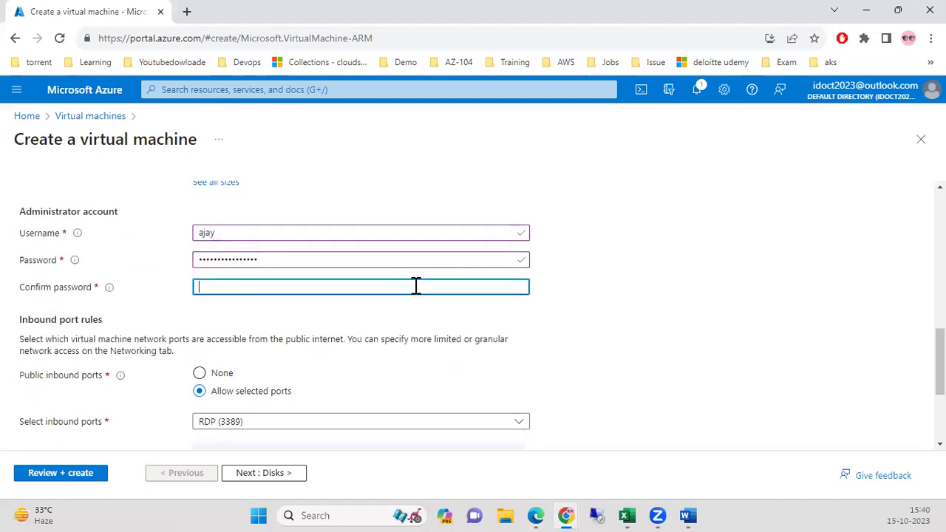
type("•••••••")
Allow HTTP (80) and HTTPS (443) inbound alongside RDP.
scroll(473, 311, "down", 2)
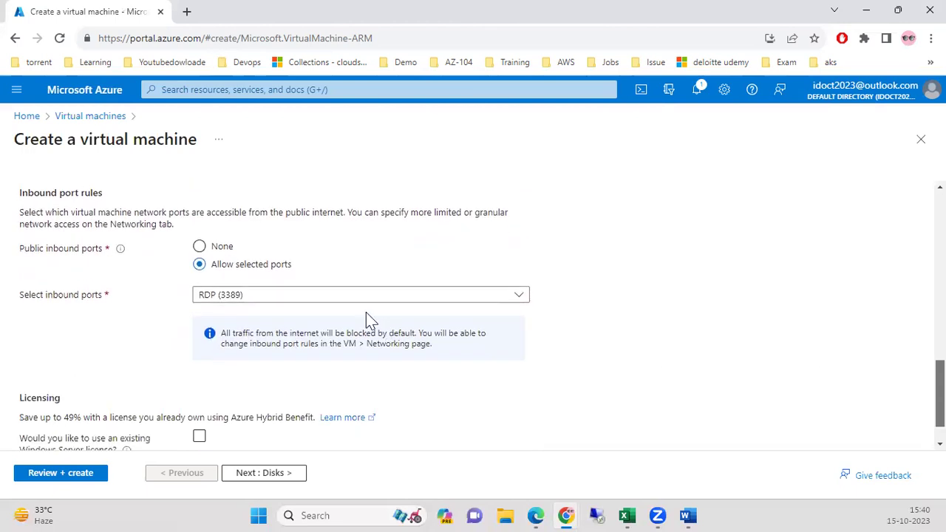
left_click(354, 295)
left_click(284, 315)
left_click(251, 335)
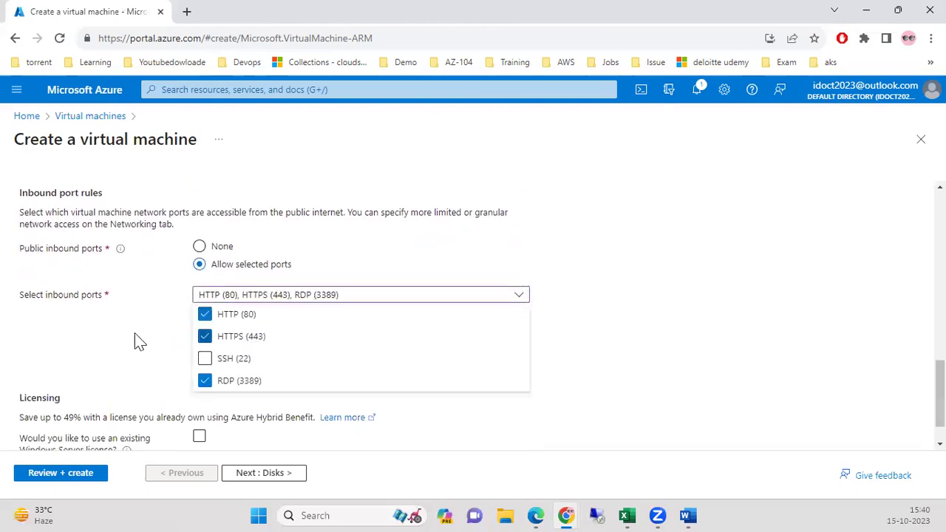
left_click(136, 341)
scroll(421, 295, "down", 1)
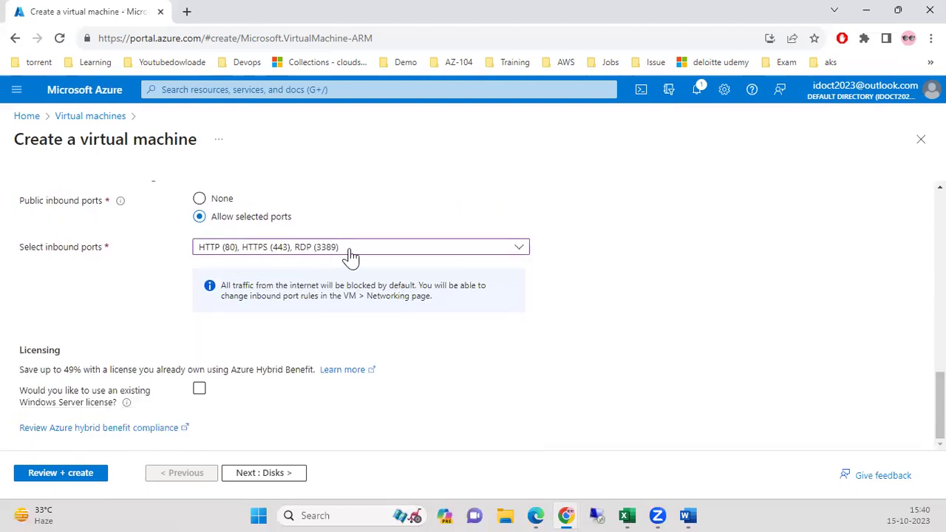
left_click(263, 475)
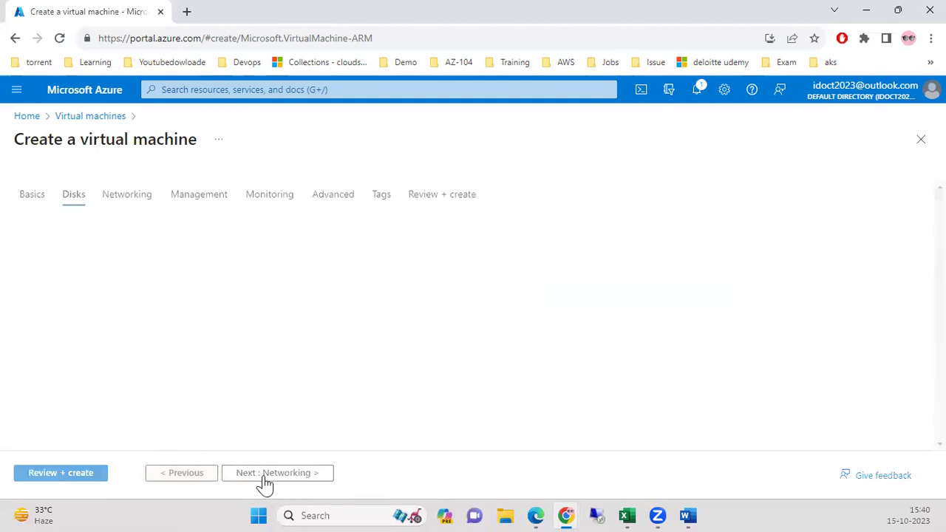
Create new virtual network privatedns-vnet with its default subnet renamed to vmsubnet (10.0.0.0/24).
left_click(301, 475)
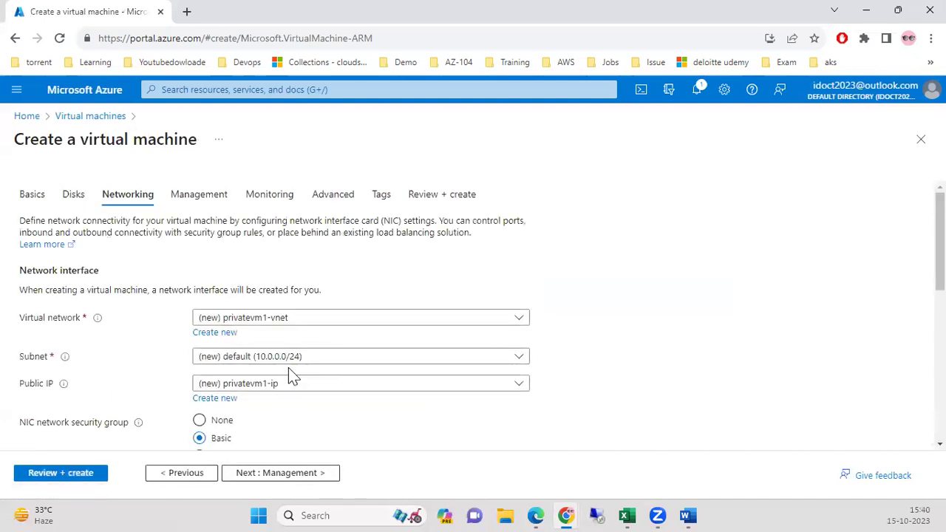
left_click(215, 333)
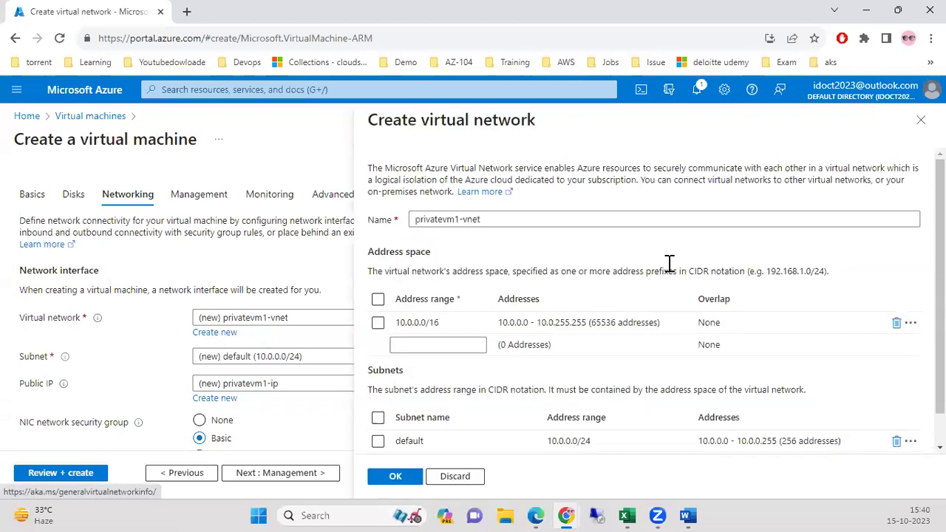
triple_click(502, 219)
type("pri")
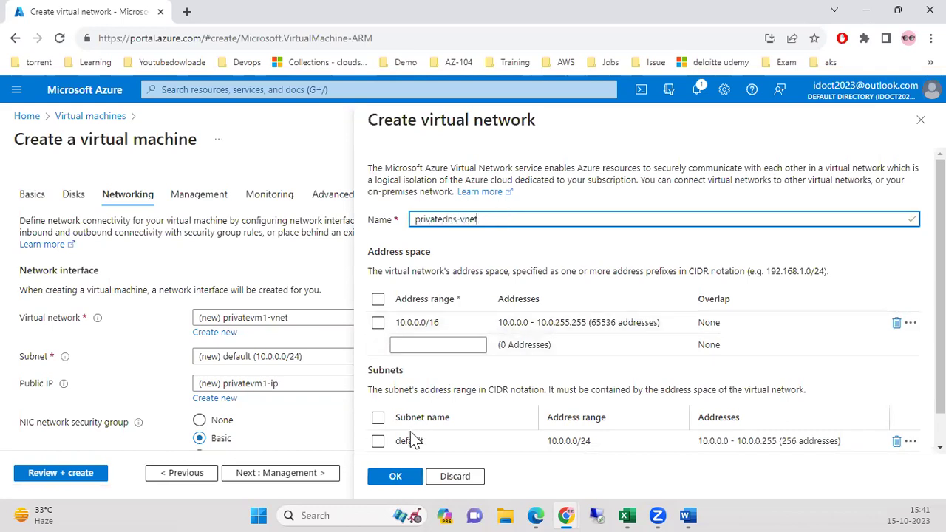
double_click(412, 441)
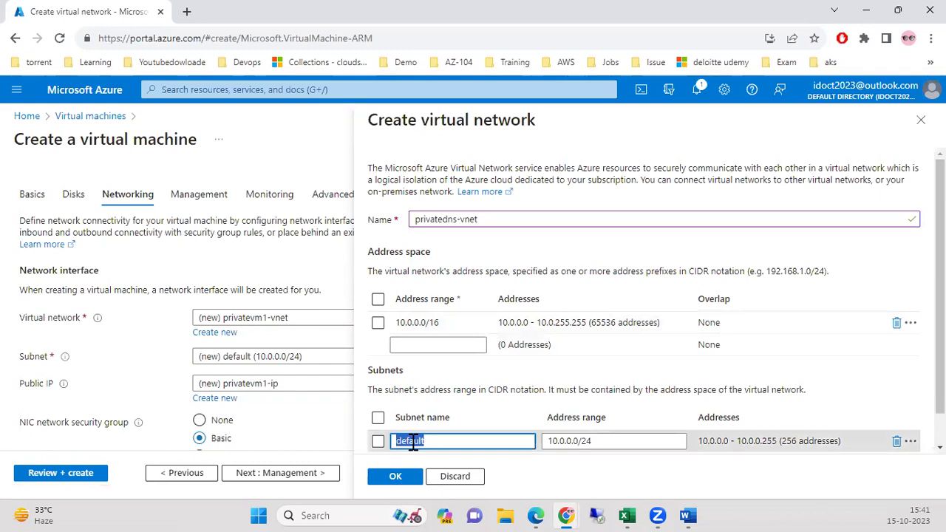
type("vmsubnet")
left_click(395, 475)
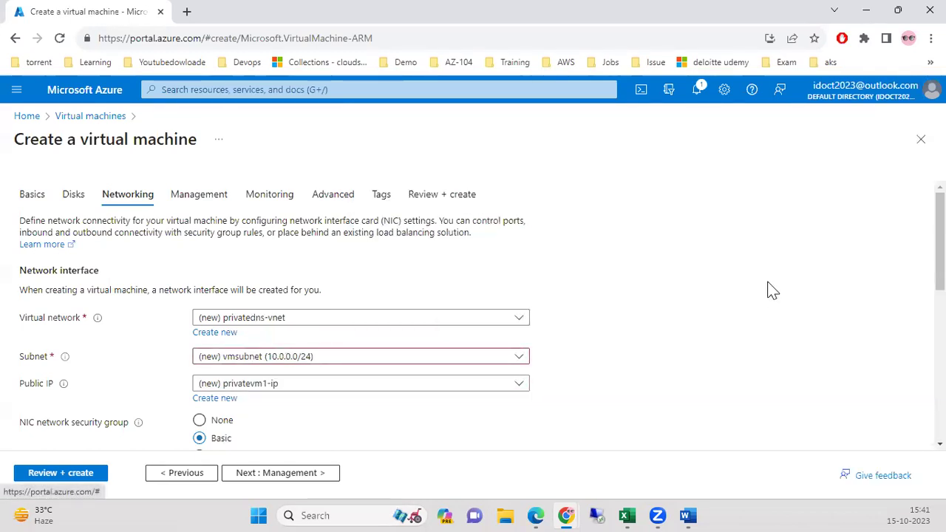
Skip to Review + create and, once validation passes, create VM privatevm1.
scroll(440, 369, "down", 4)
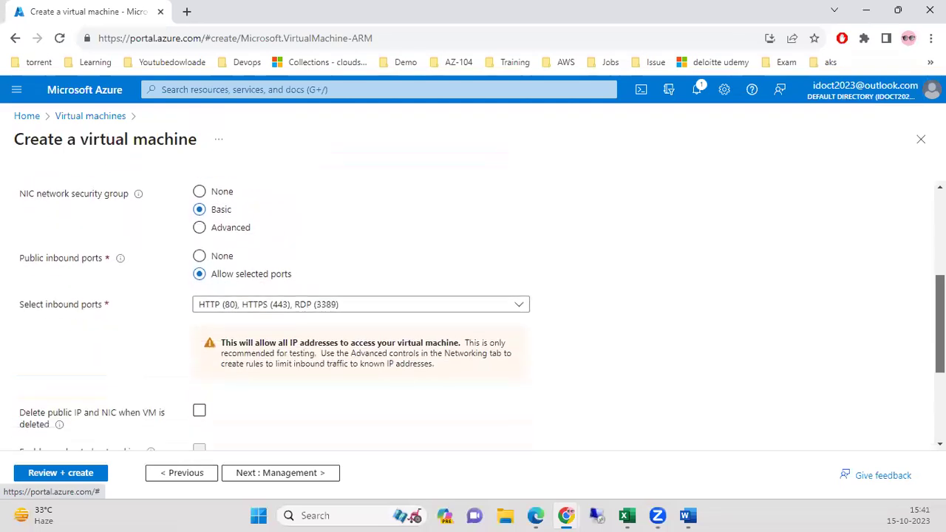
left_click(330, 475)
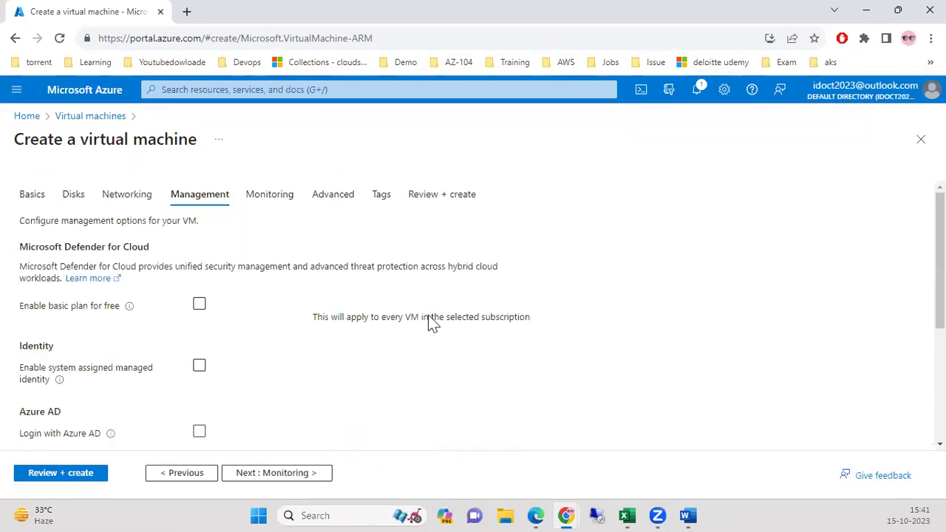
left_click(78, 475)
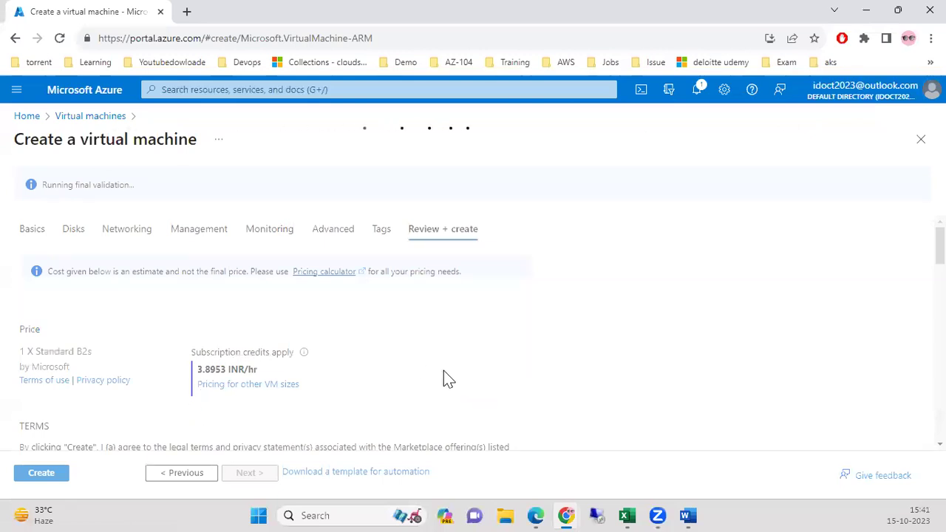
scroll(424, 348, "down", 10)
left_click(59, 473)
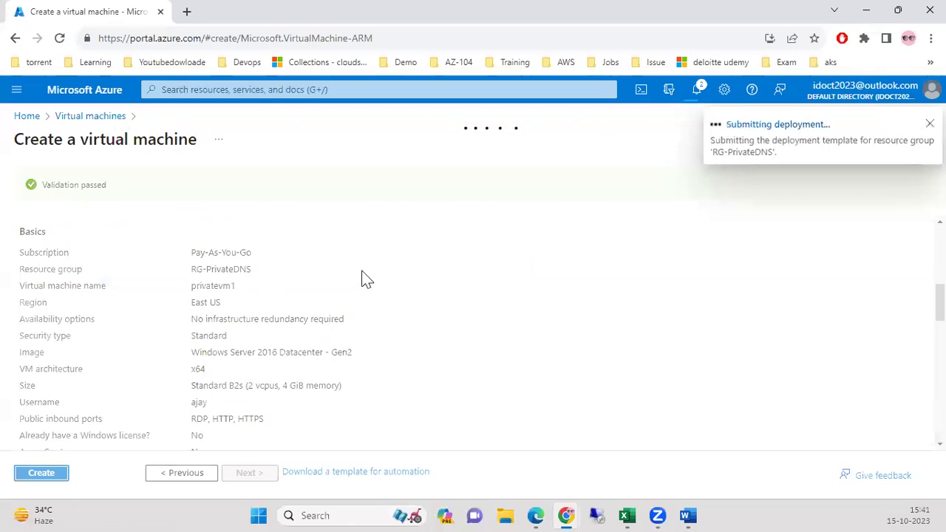
Duplicate the portal tab and open azadds.com from resource group RG-PrivateDNS.
right_click(75, 12)
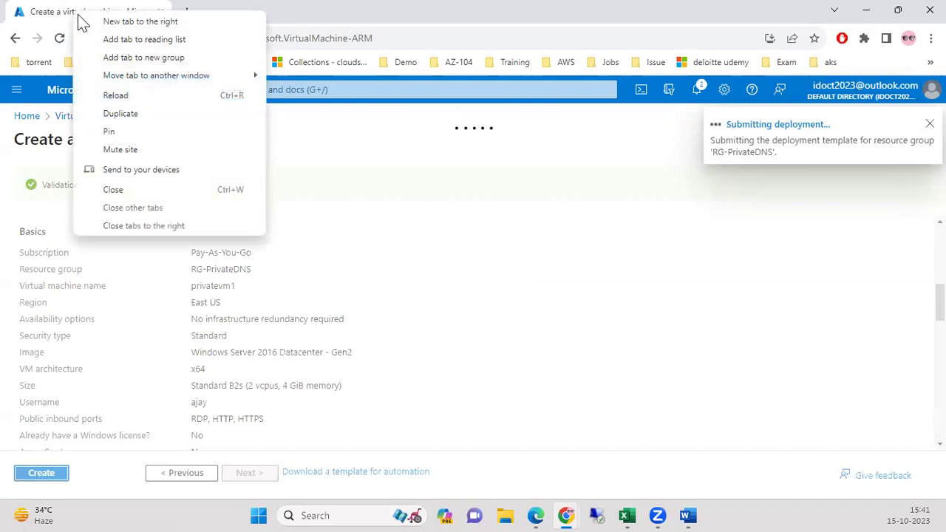
left_click(148, 115)
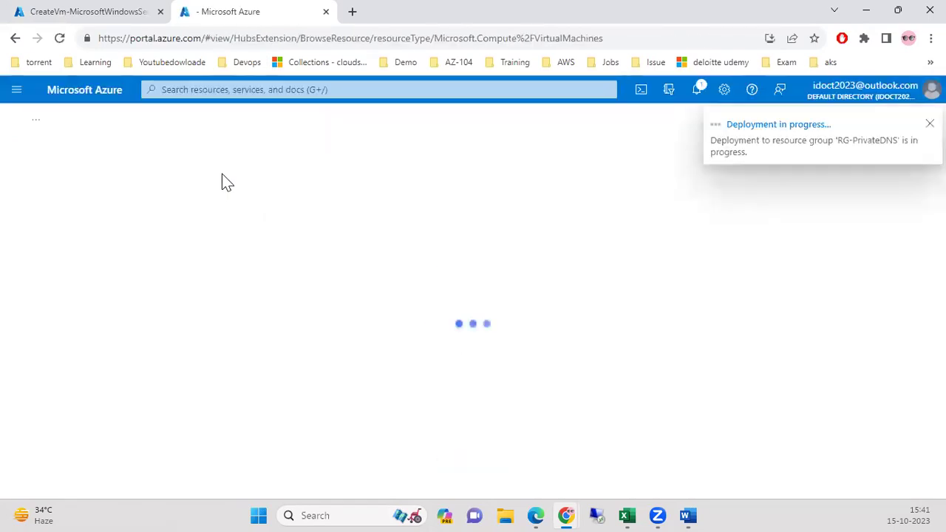
left_click(306, 90)
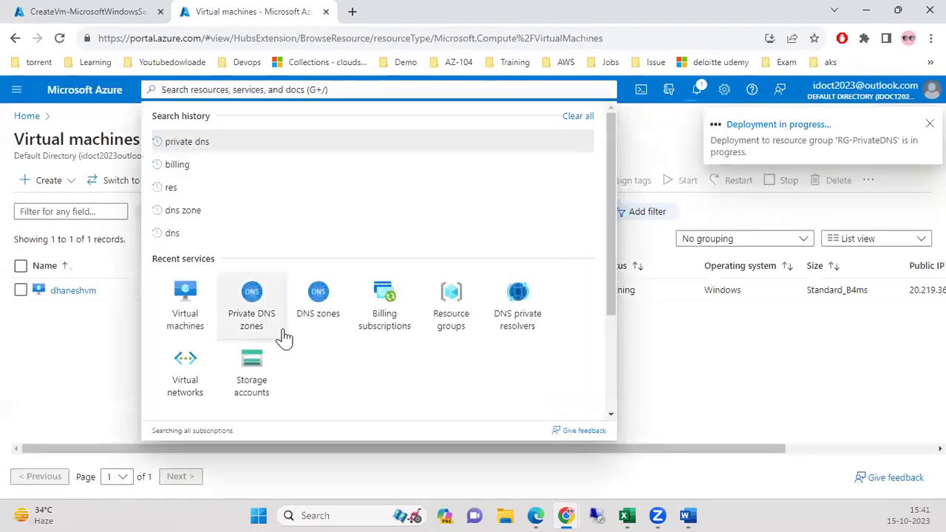
left_click(446, 336)
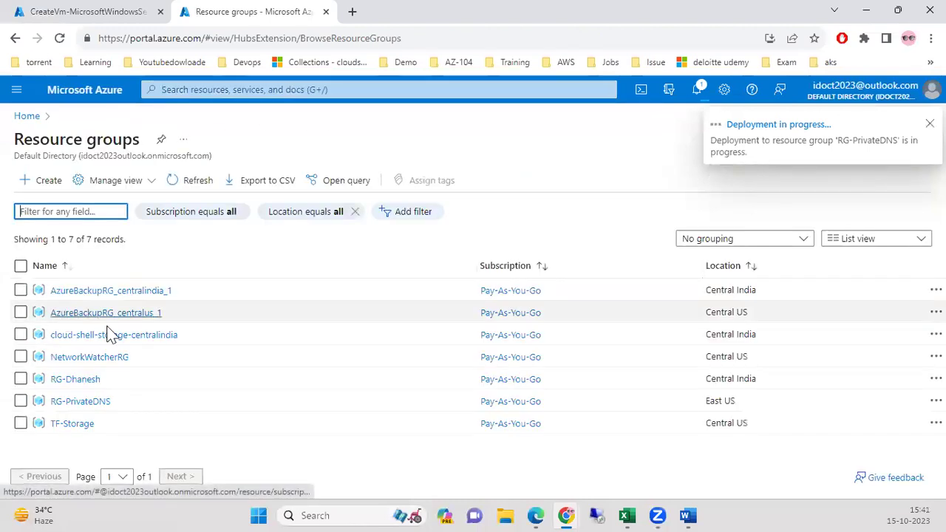
left_click(85, 401)
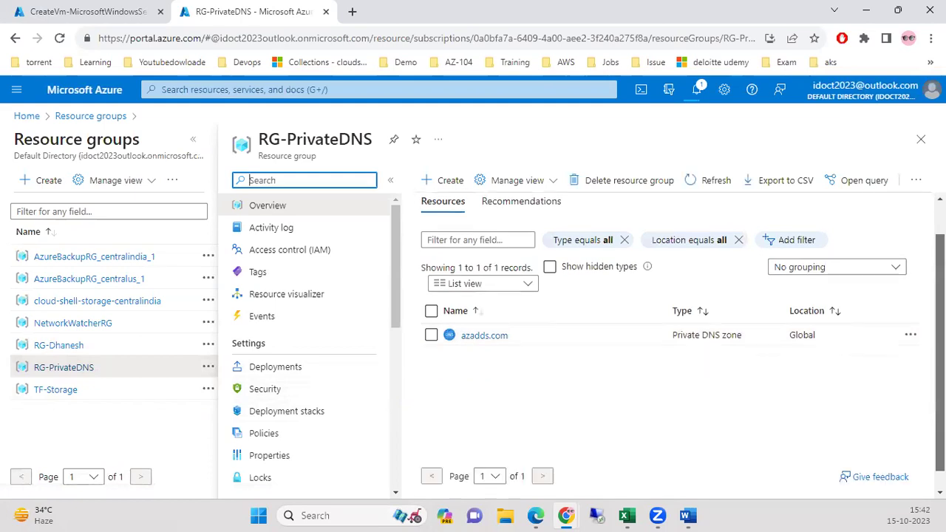
left_click(99, 11)
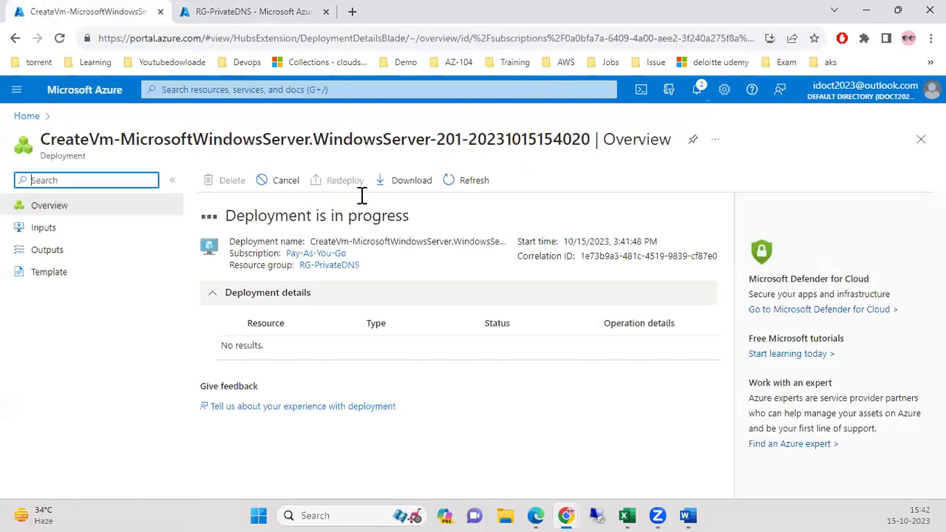
left_click(251, 13)
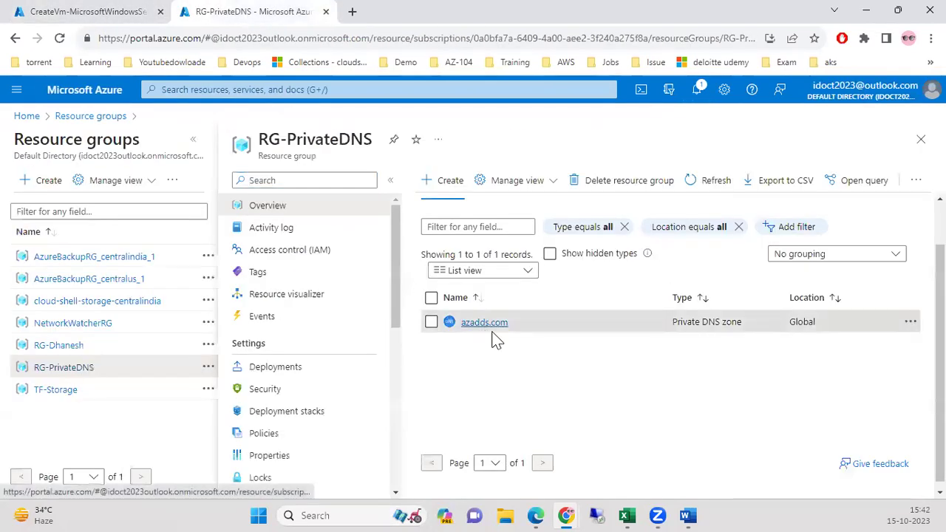
left_click(487, 329)
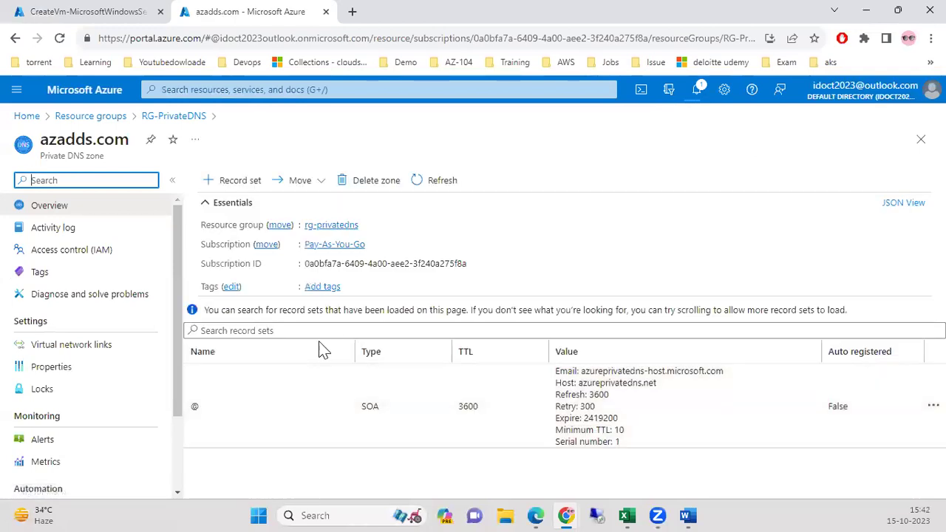
Begin adding an A – Address record set to azadds.com.
left_click(435, 180)
left_click(226, 183)
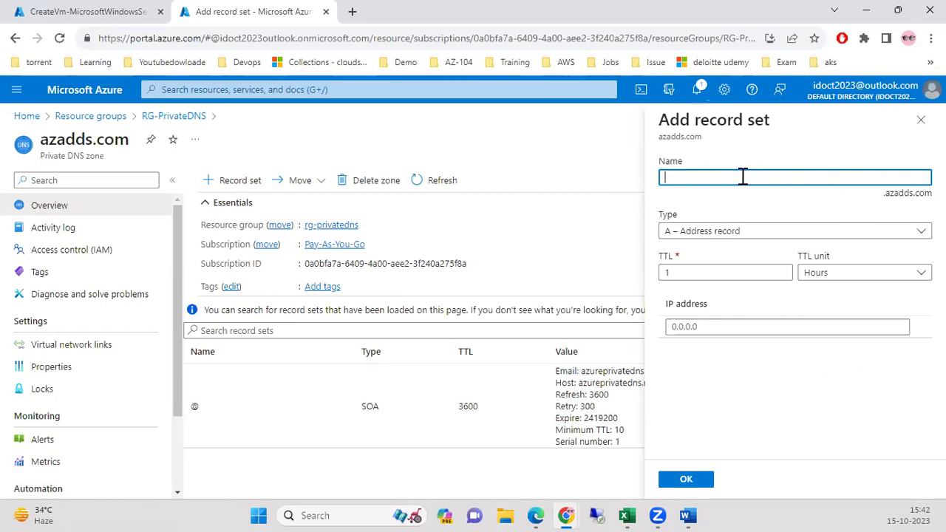
left_click(709, 235)
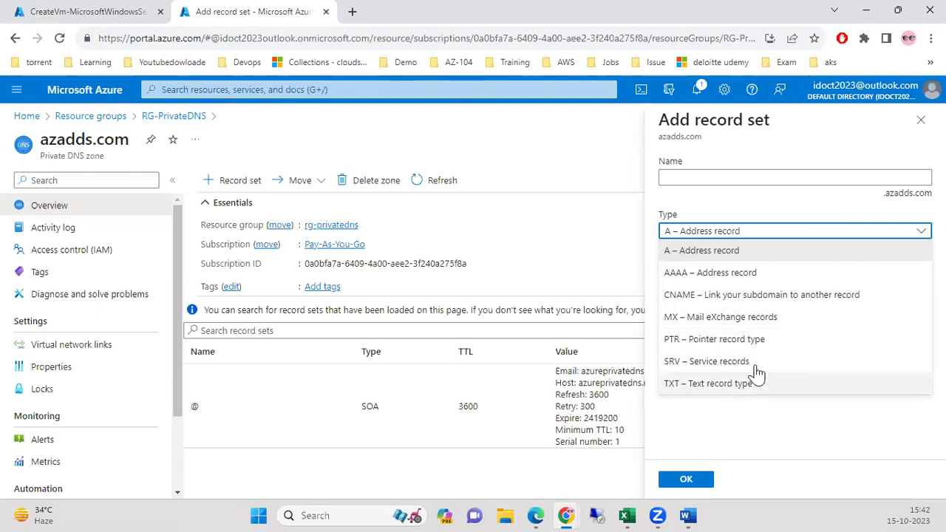
left_click(702, 250)
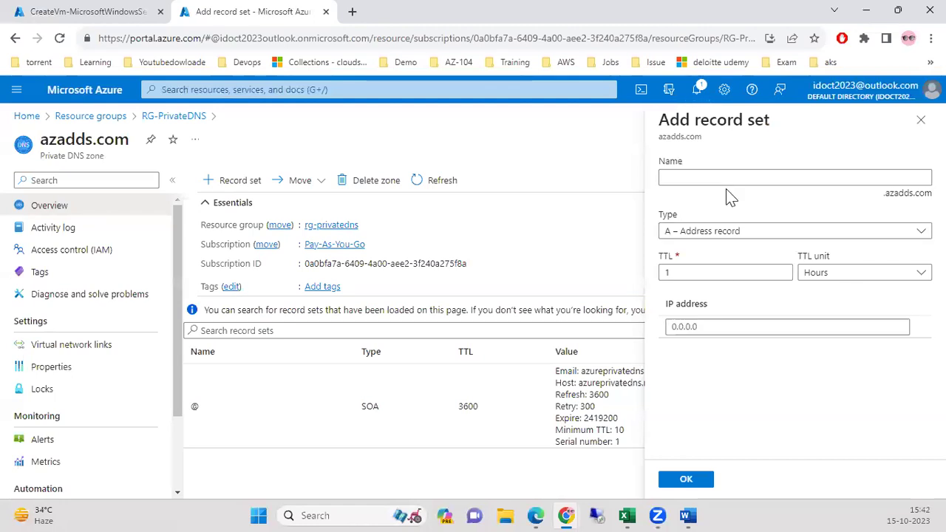
left_click(688, 178)
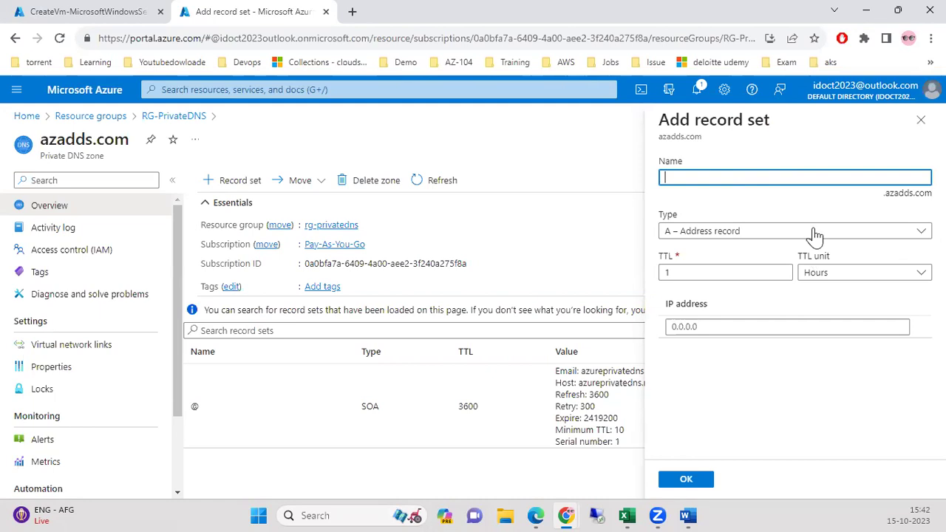
Switch between tabs until the CreateVm deployment reports complete.
left_click(80, 13)
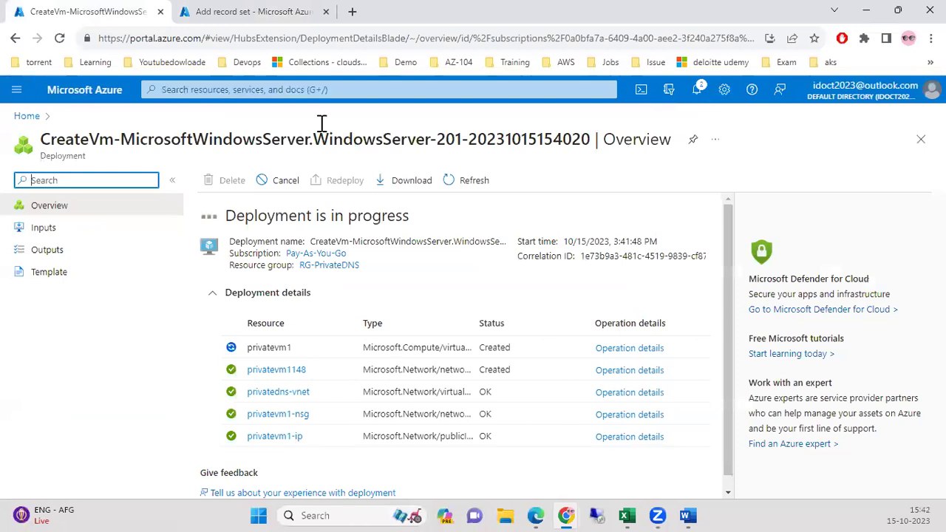
left_click(314, 12)
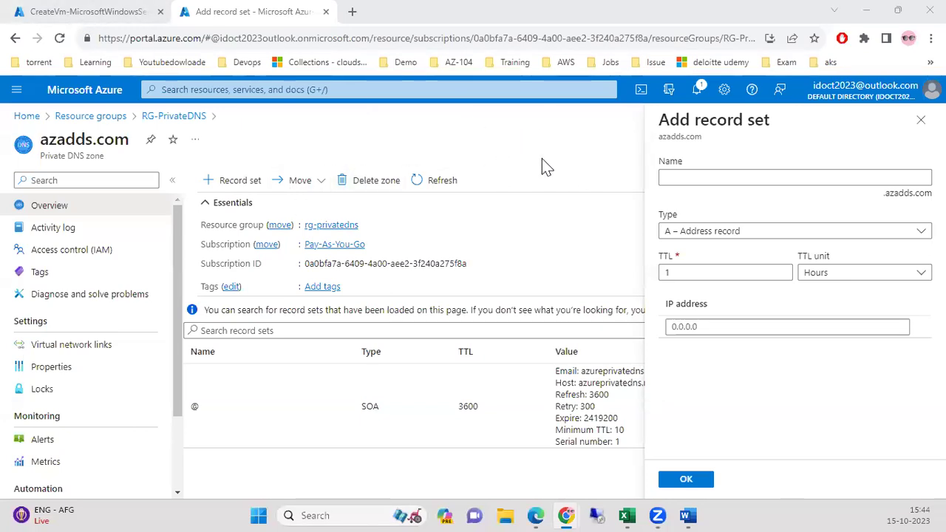
left_click(133, 15)
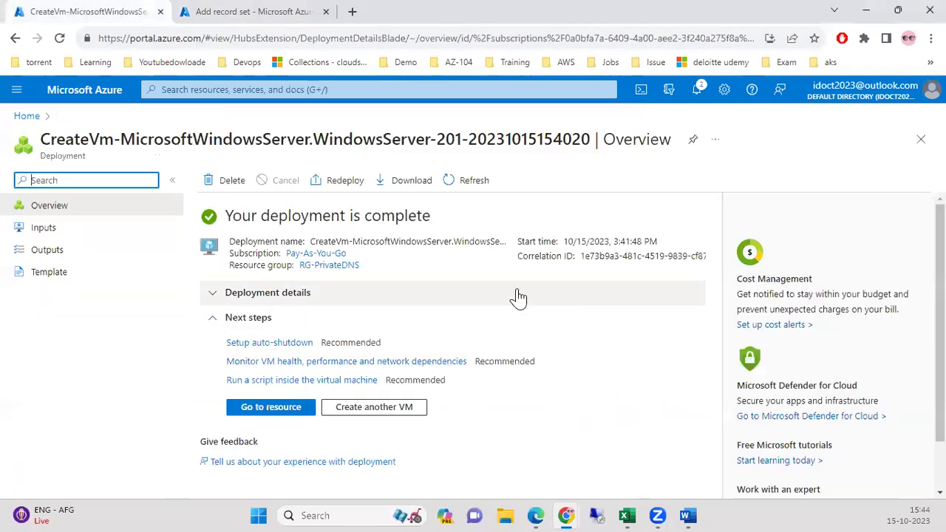
Copy privatevm1's public IP 20.172.151.202 and load it in a new browser tab.
left_click(294, 410)
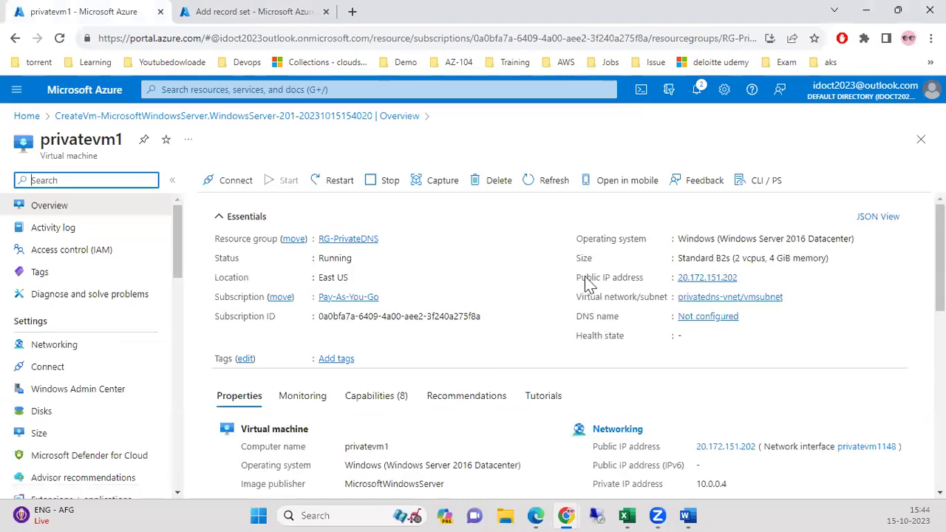
left_click(745, 277)
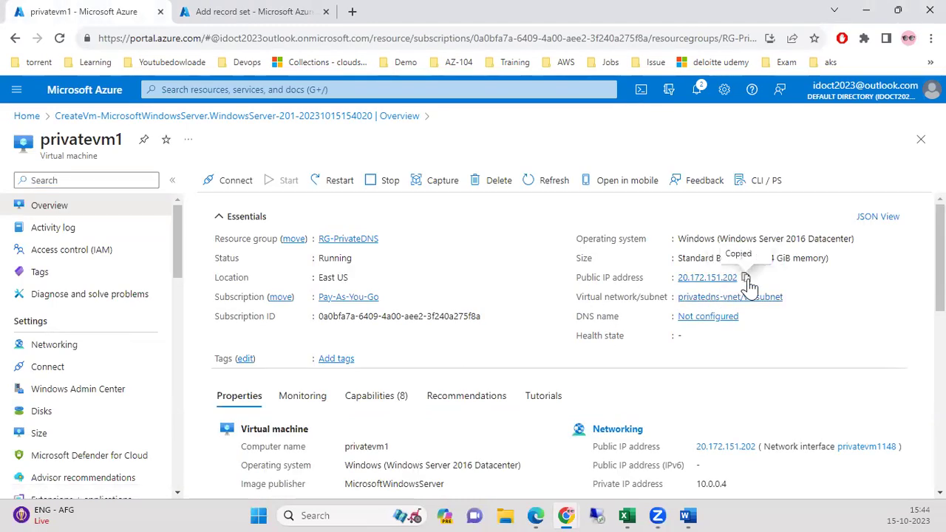
left_click(352, 11)
key("ctrl+v")
key("Return")
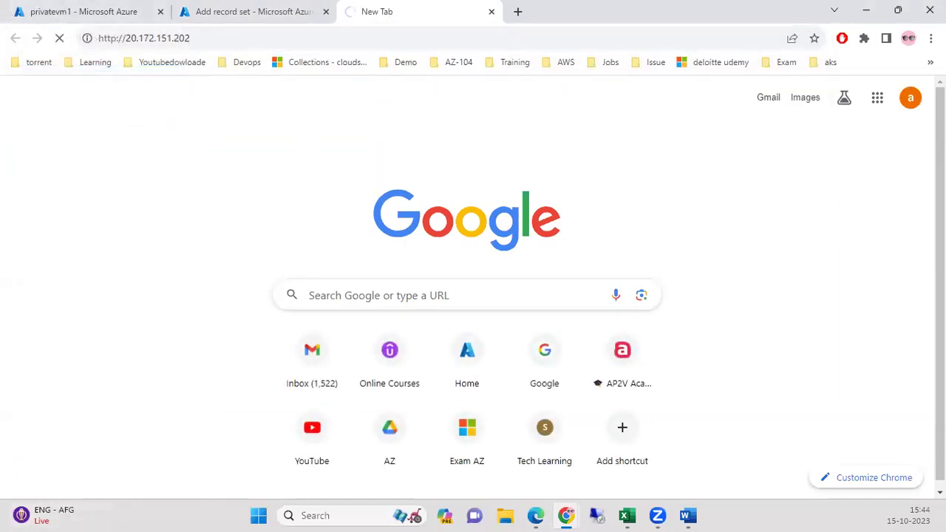
Launch Remote Desktop Connection and connect to 20.172.151.202.
left_click(335, 510)
type("rem")
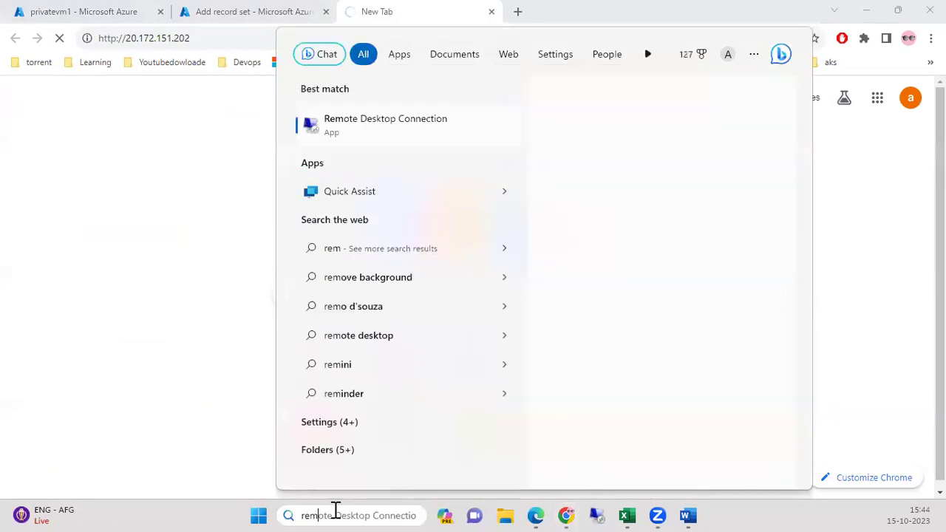
key("Return")
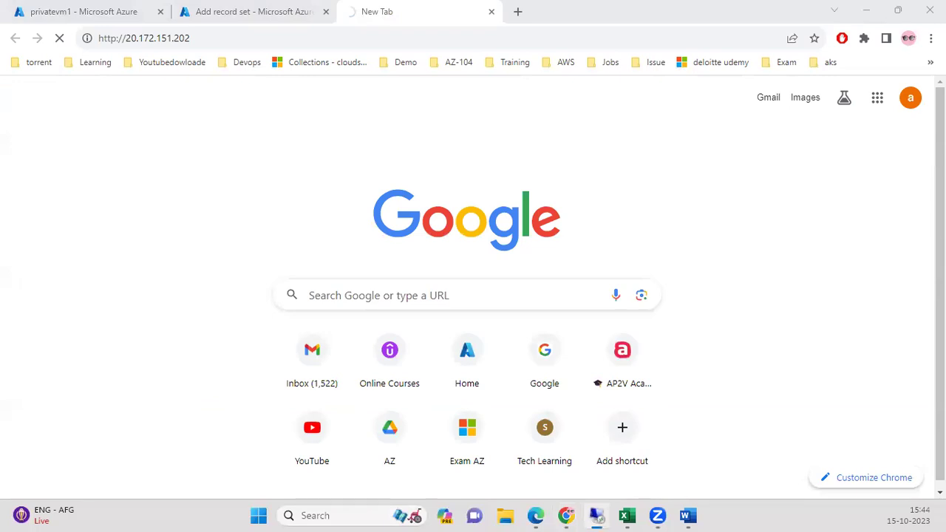
left_click(310, 399)
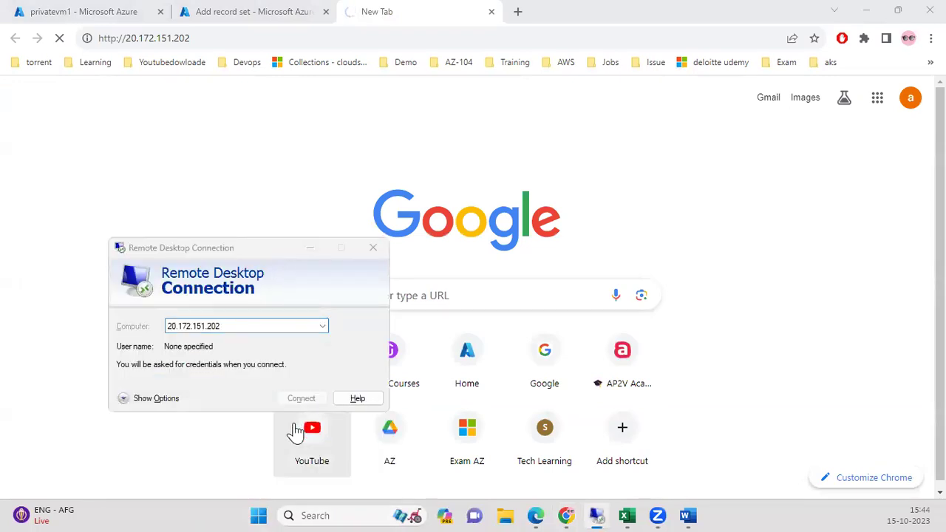
left_click(339, 402)
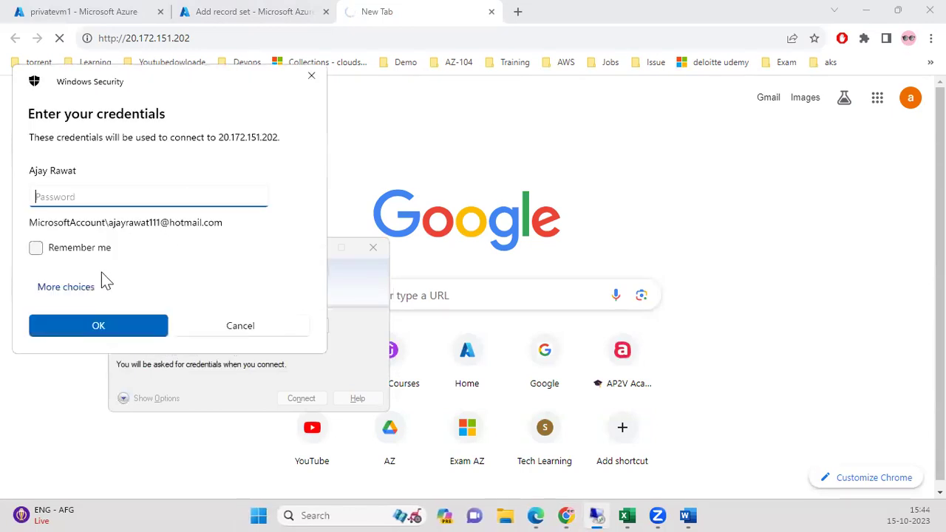
Sign in with a different account's username and password, accepting the certificate warning.
left_click(94, 286)
left_click(124, 362)
type("ajay")
key("Tab")
type("••")
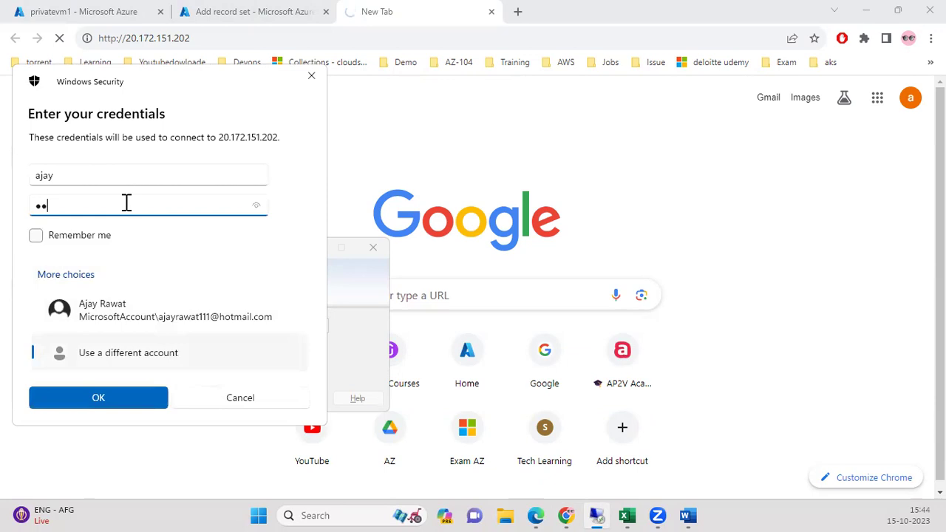
type("••••••")
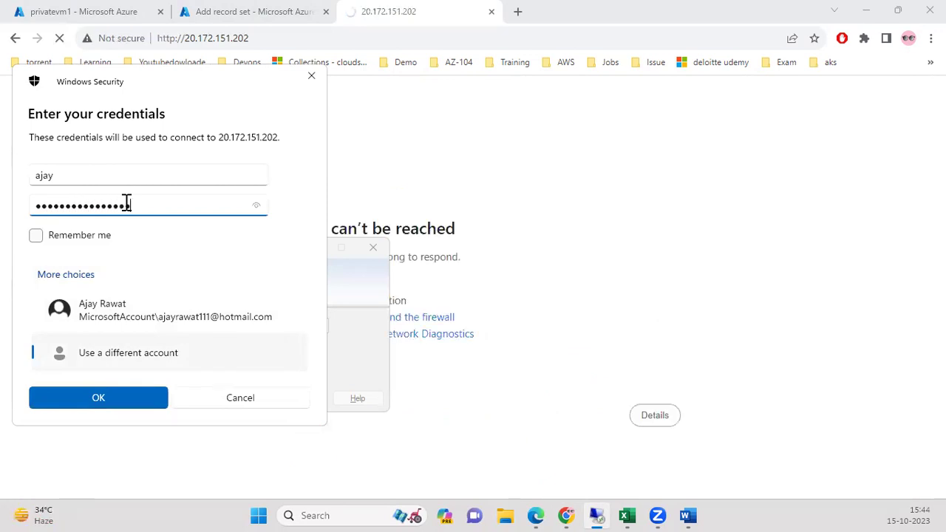
key("Return")
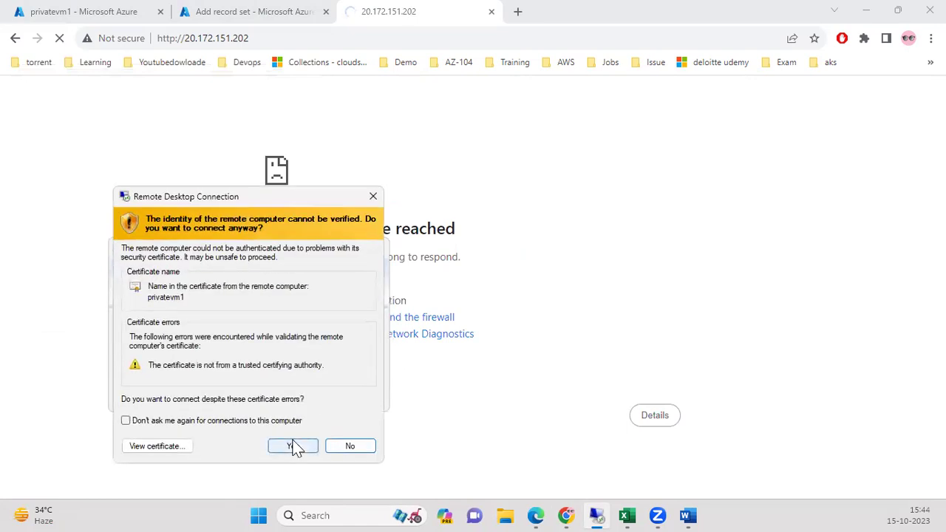
left_click(292, 446)
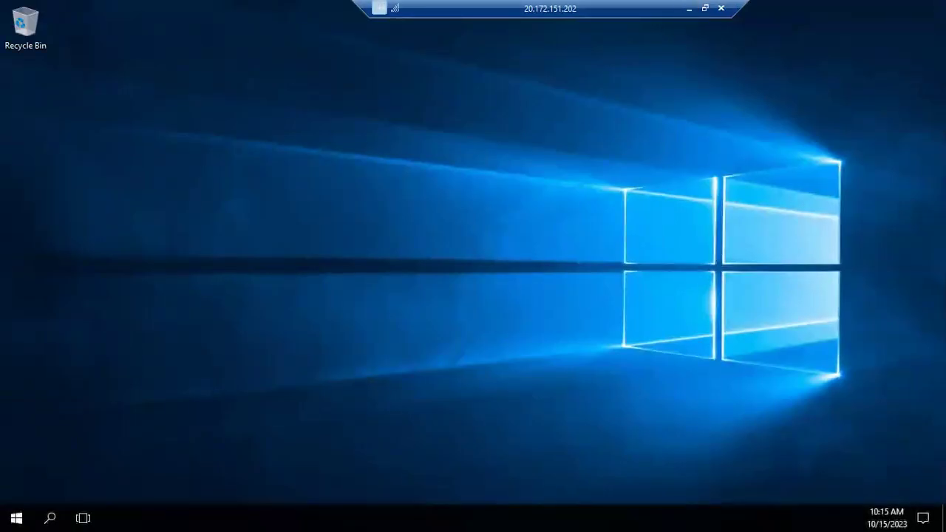
Allow network discovery, open Windows PowerShell on privatevm1, then minimize the RDP window.
left_click(51, 515)
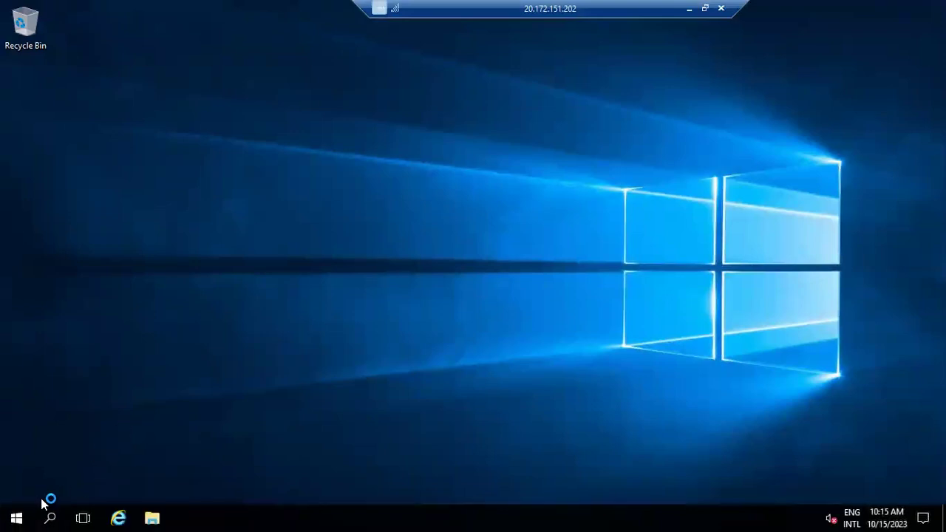
left_click(48, 515)
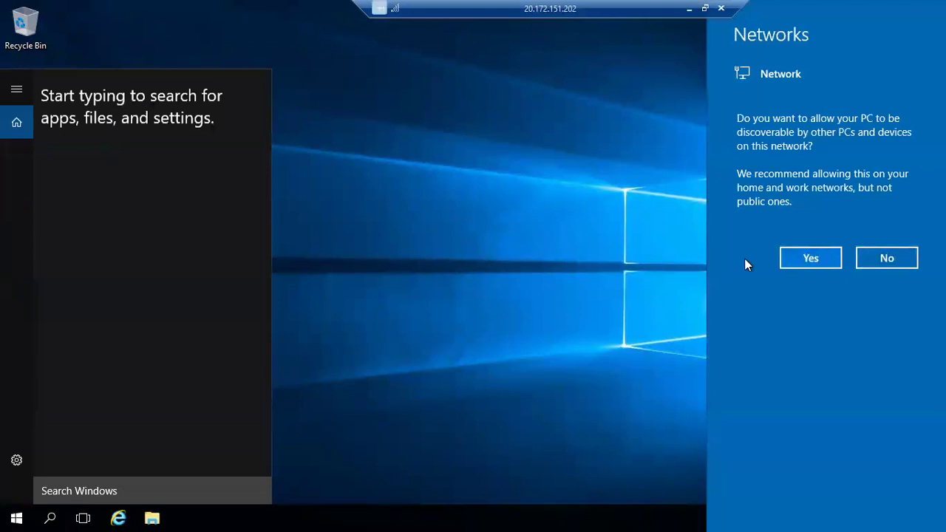
left_click(808, 263)
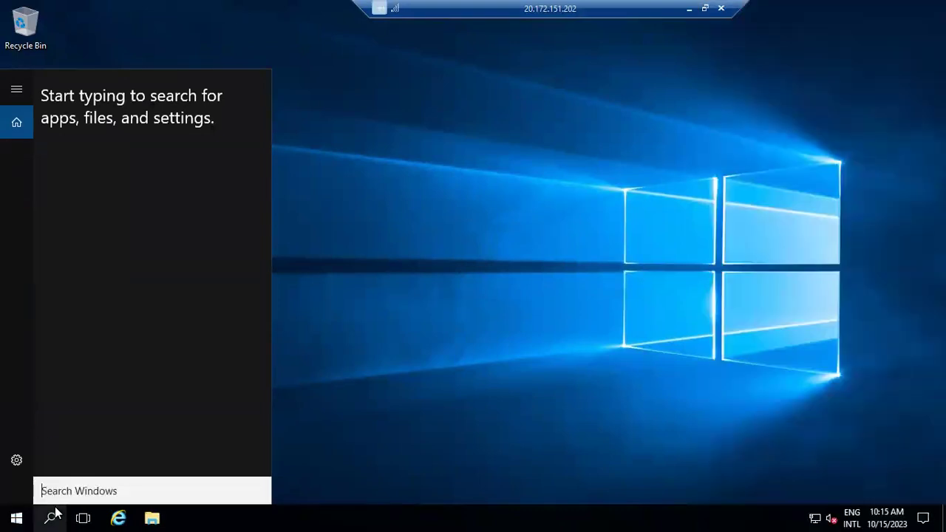
type("p")
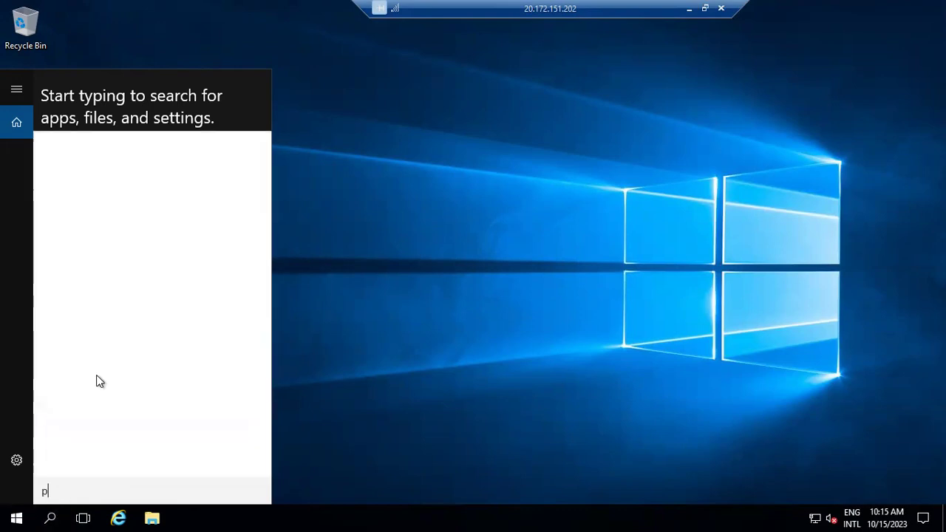
type("ower")
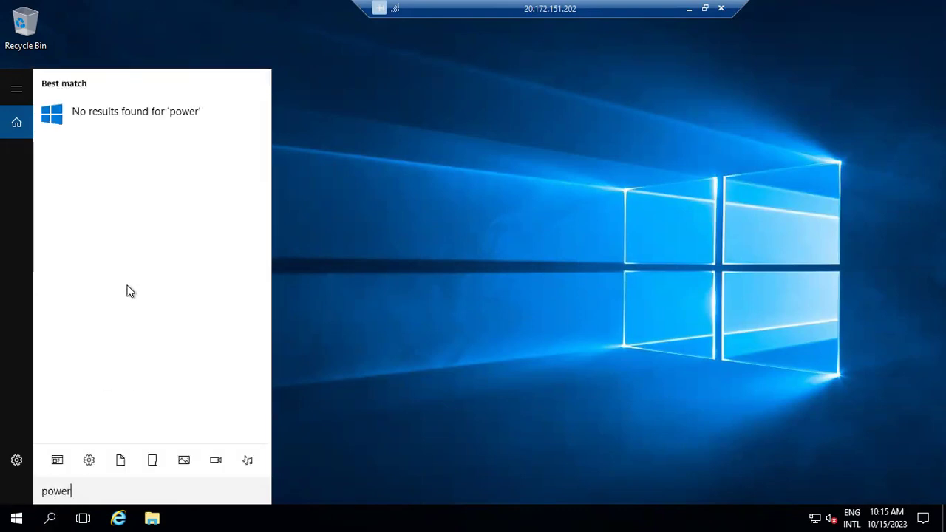
type("shell")
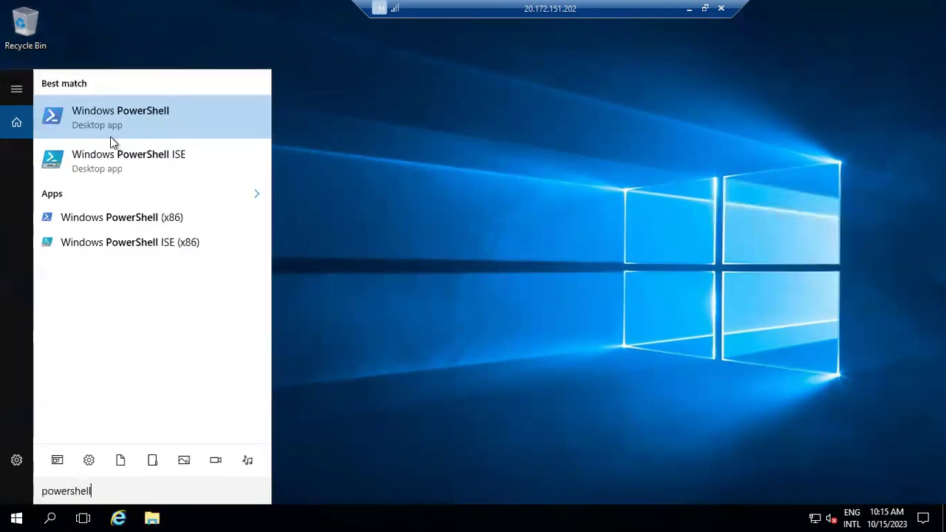
left_click(102, 110)
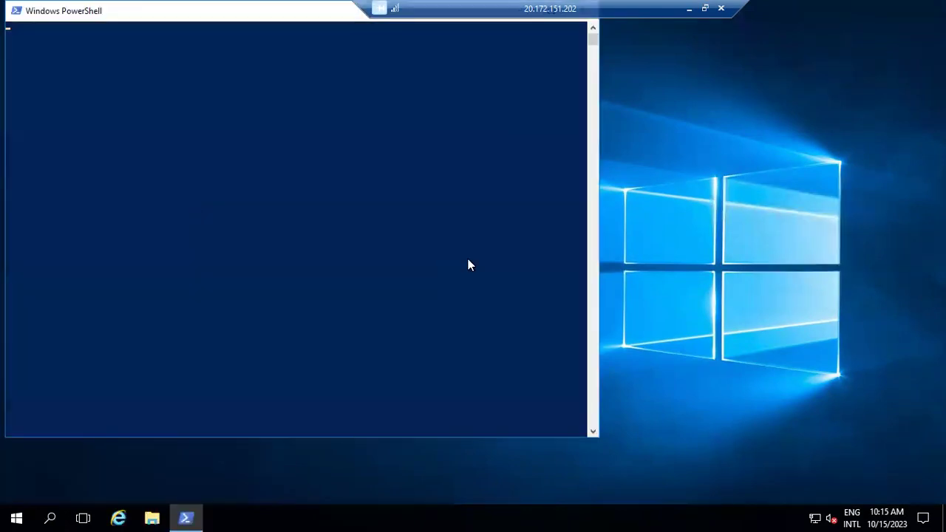
left_click(687, 9)
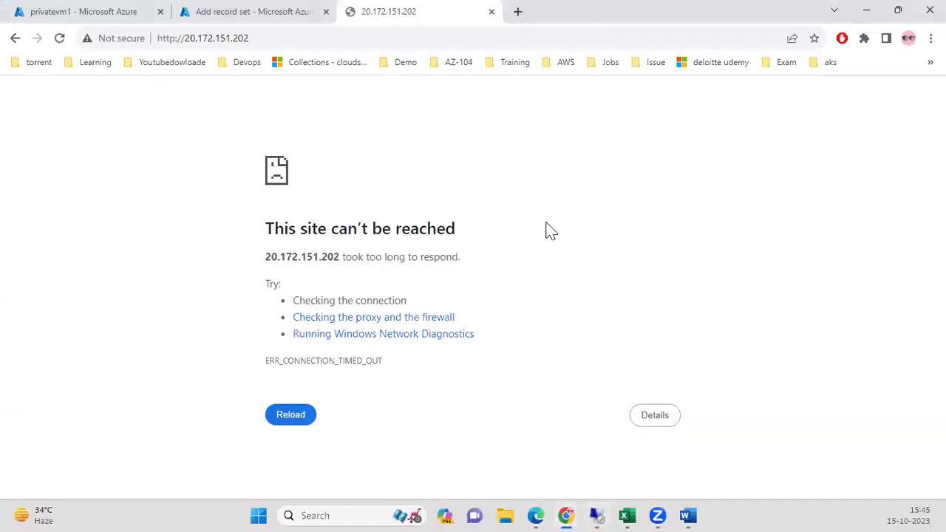
Copy the firewall and IIS setup commands from the Commands Word document, then return to Remote Desktop.
mouse_move(687, 511)
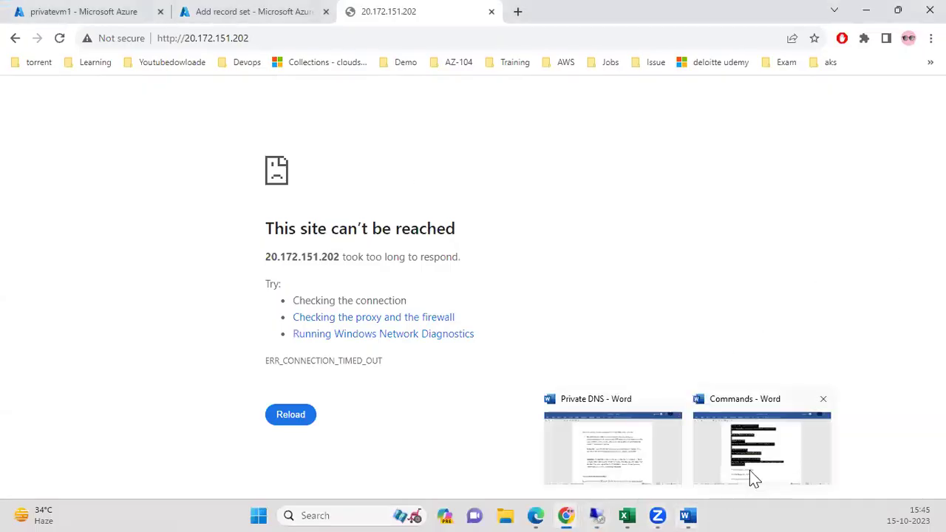
left_click(751, 467)
left_click(643, 289)
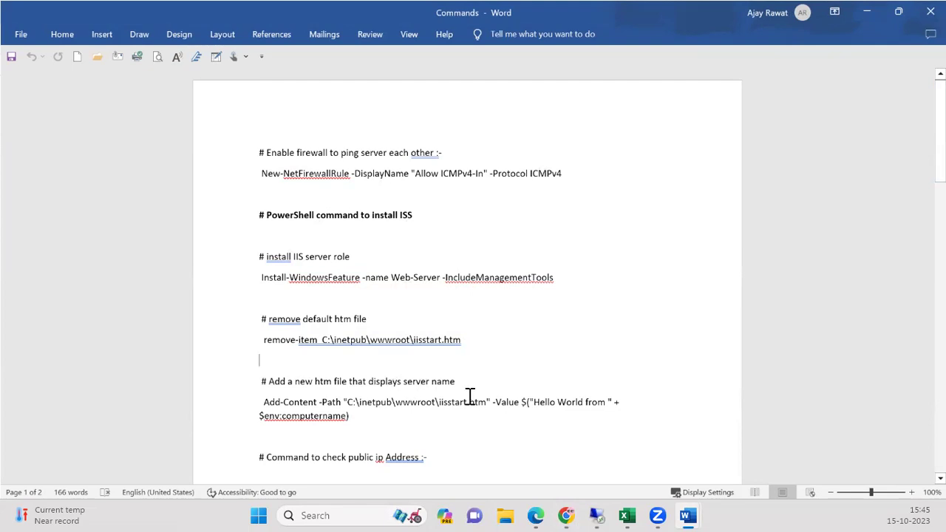
left_click_drag(371, 422, 218, 154)
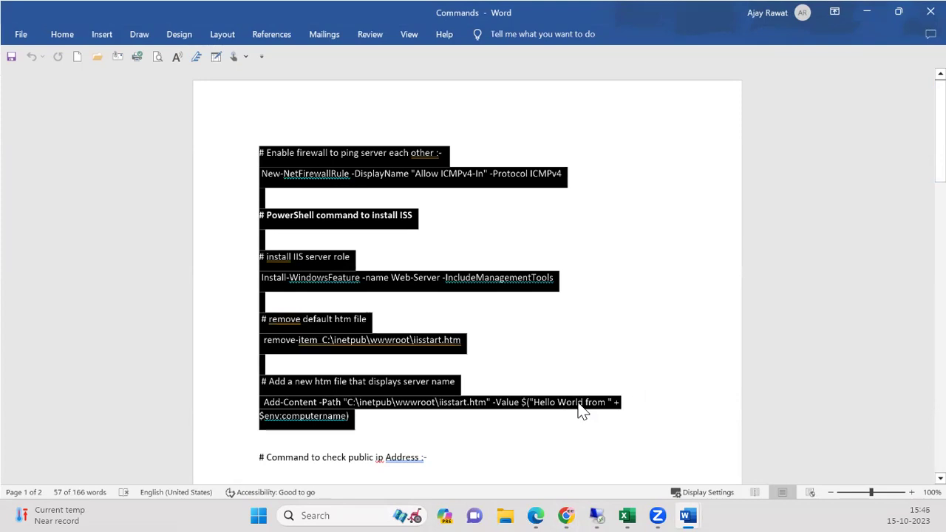
left_click(865, 16)
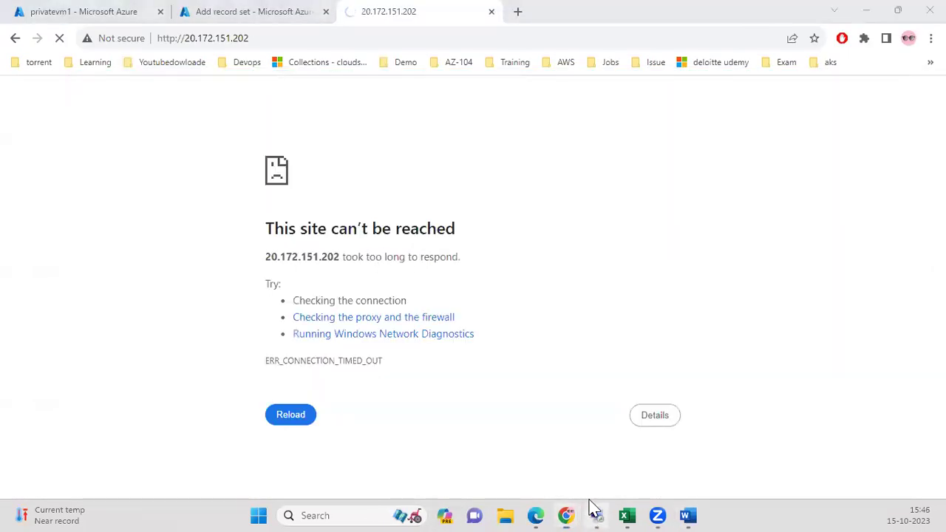
left_click(595, 514)
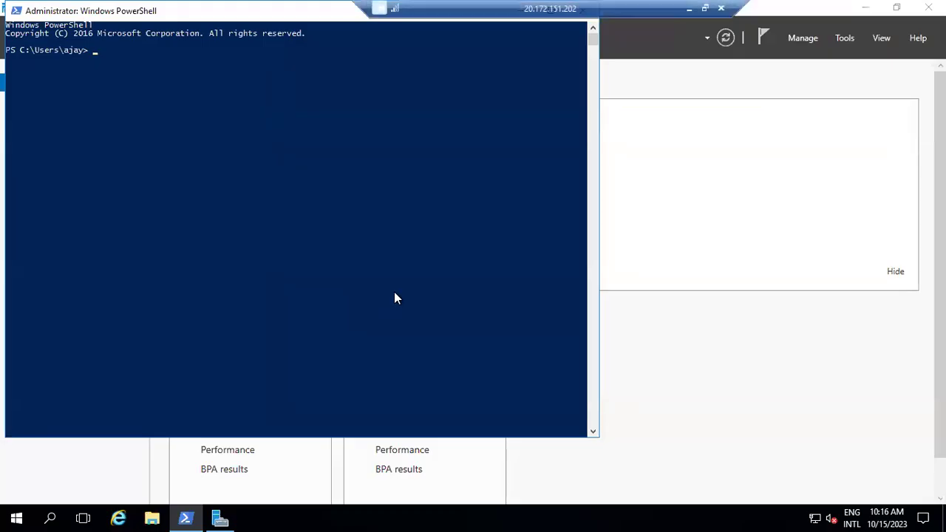
Paste and run the ICMPv4 firewall, IIS install and Hello World iisstart.htm commands.
right_click(191, 115)
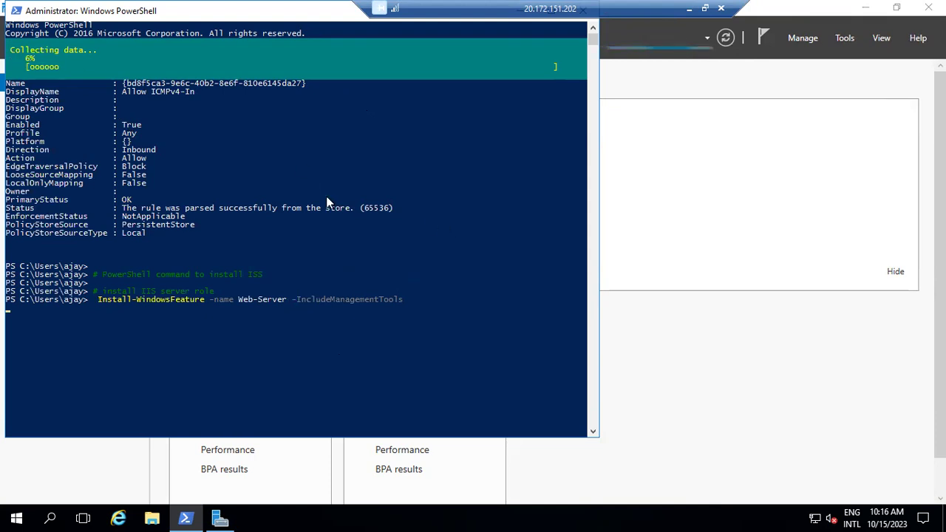
left_click_drag(311, 14, 332, 58)
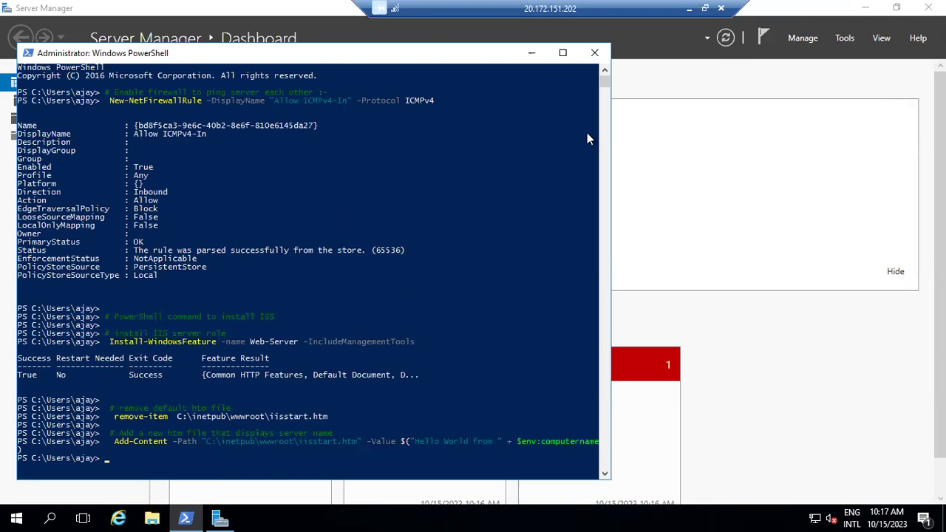
left_click(688, 8)
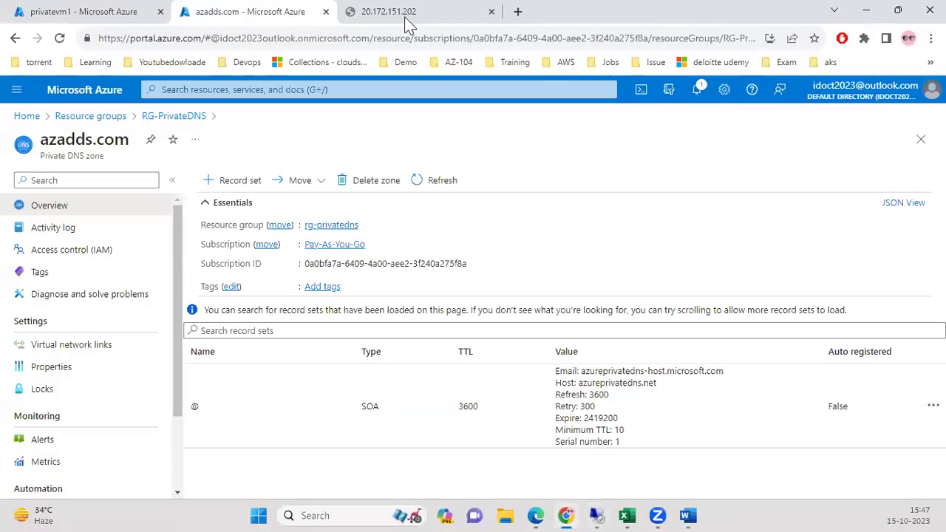
left_click(96, 15)
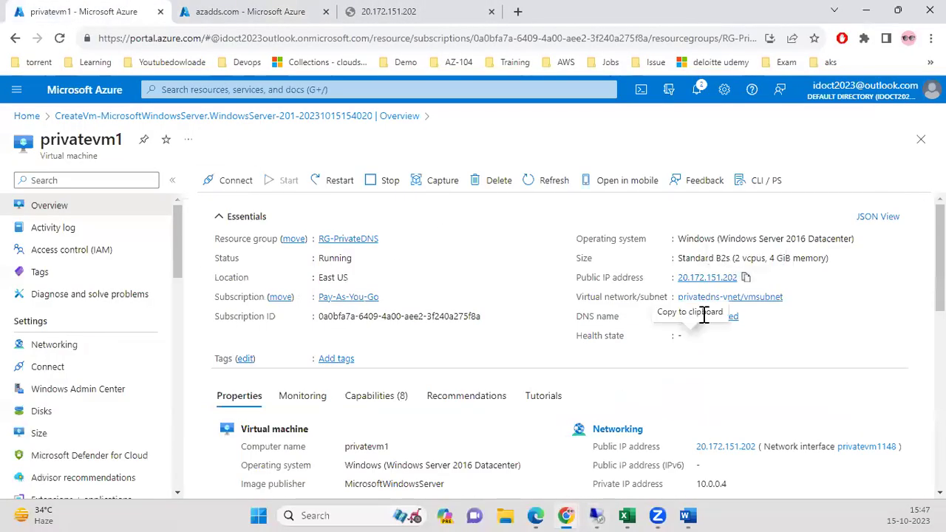
left_click(745, 279)
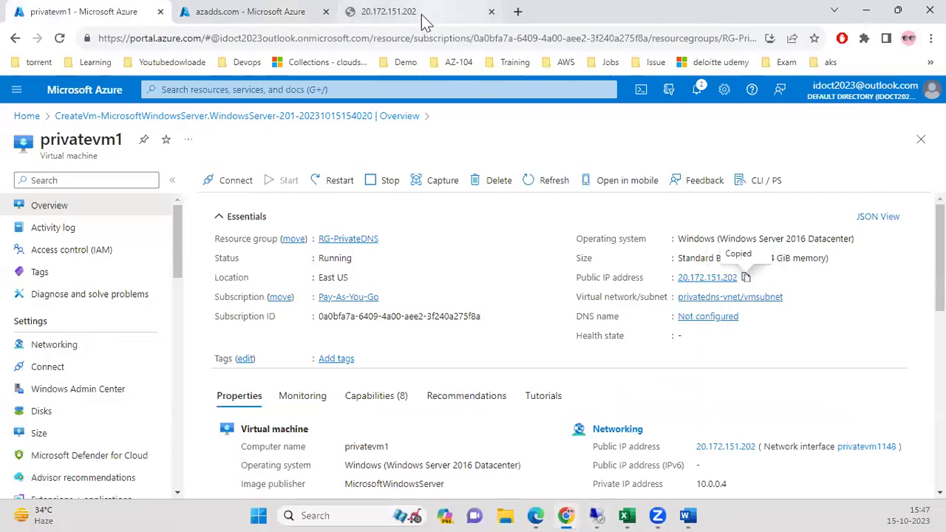
left_click(422, 14)
triple_click(389, 37)
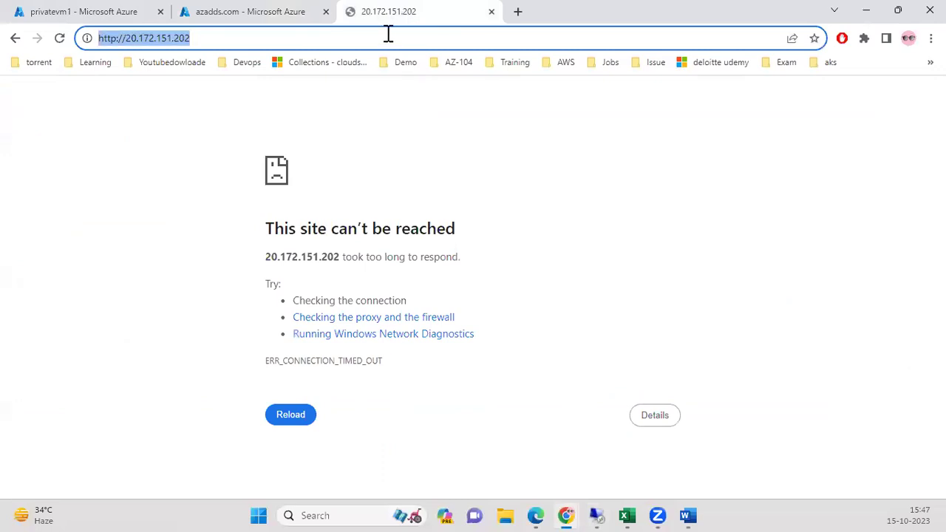
key("Return")
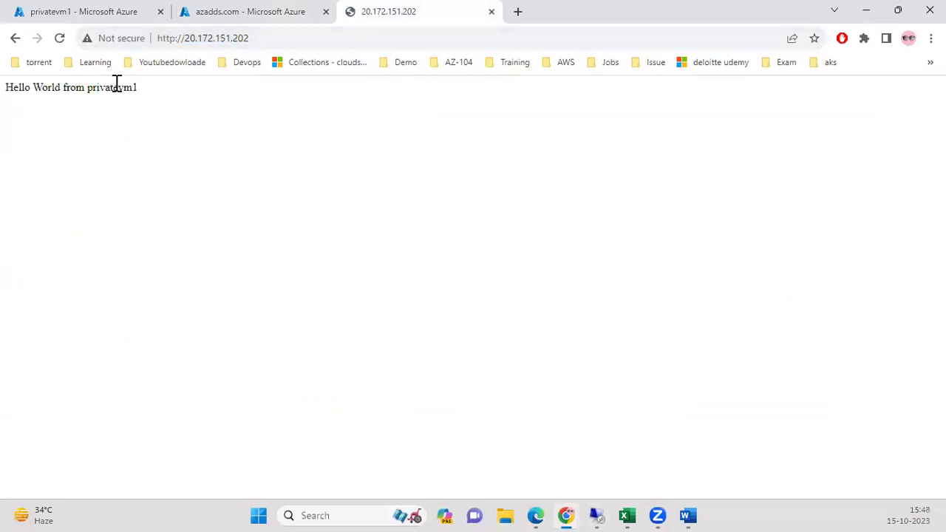
Select the 'Hello World from privatevm1' text, then return to the privatevm1 overview.
left_click_drag(19, 82, 137, 96)
triple_click(157, 108)
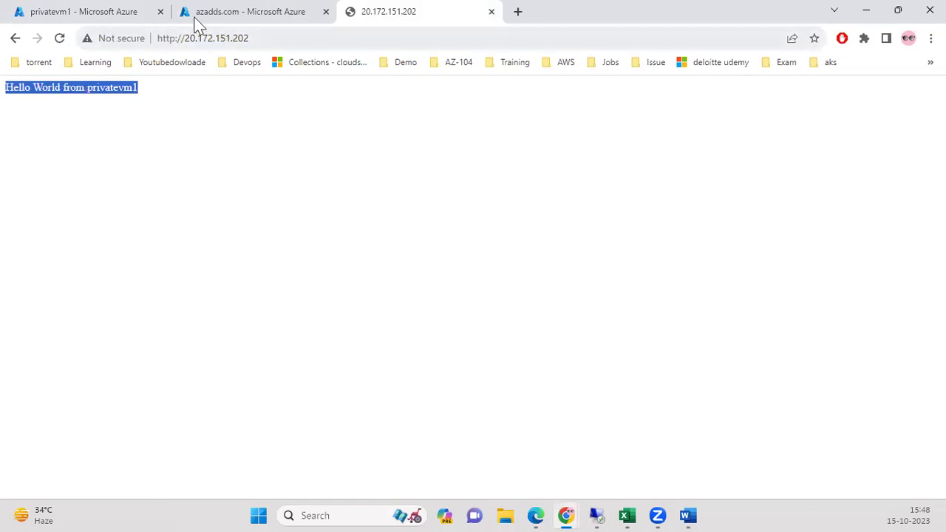
left_click(91, 19)
left_click(283, 89)
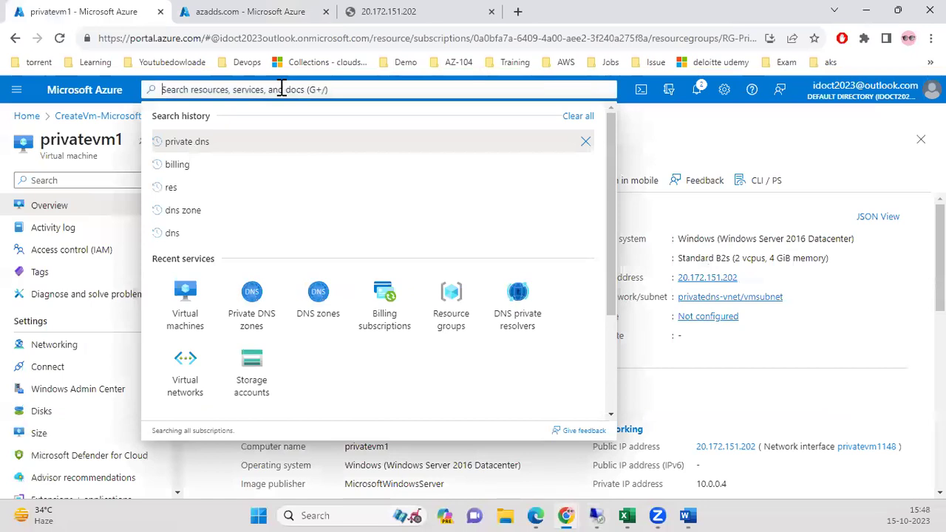
Start creating a new Azure virtual machine in resource group RG-PrivateDNS.
left_click(209, 300)
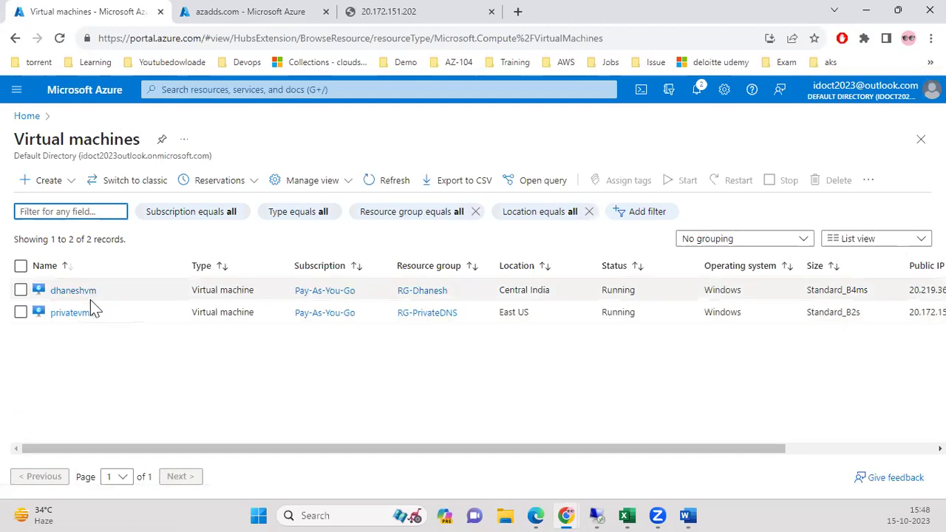
left_click(37, 182)
left_click(66, 207)
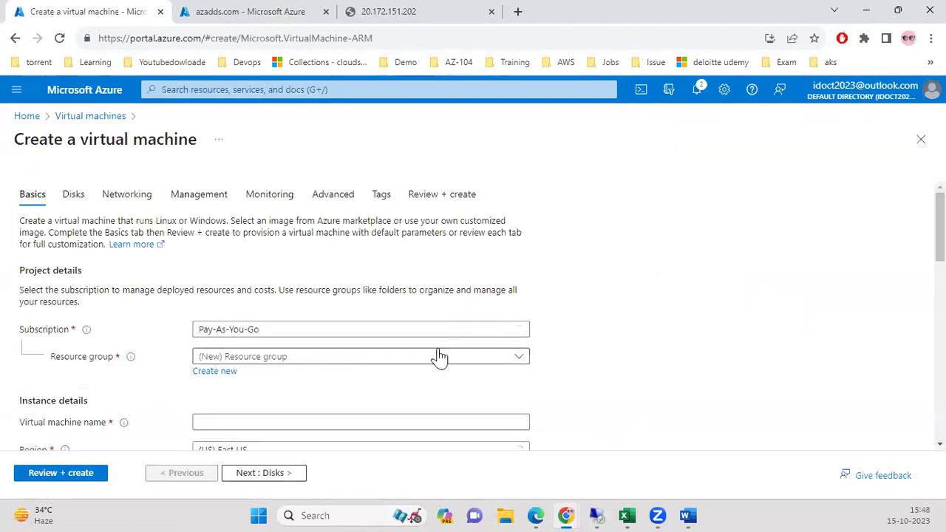
scroll(458, 317, "down", 1)
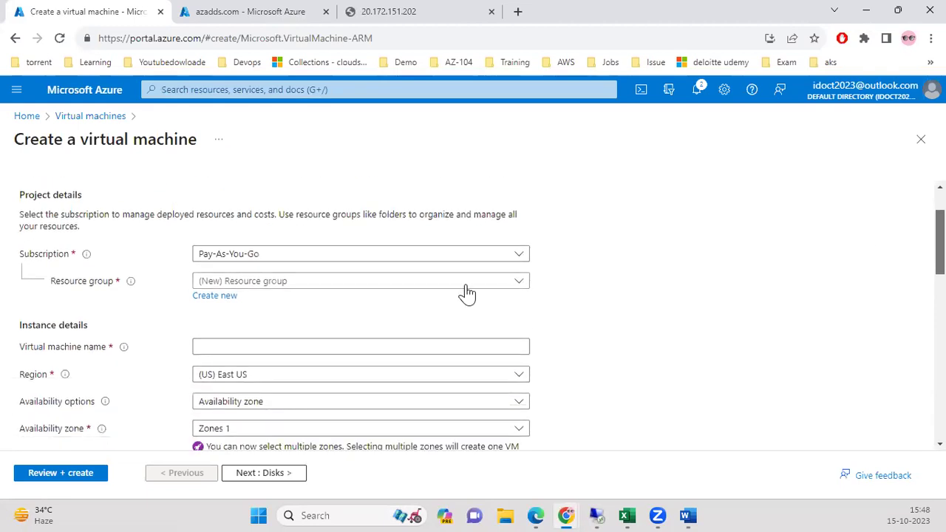
left_click(418, 282)
left_click(323, 438)
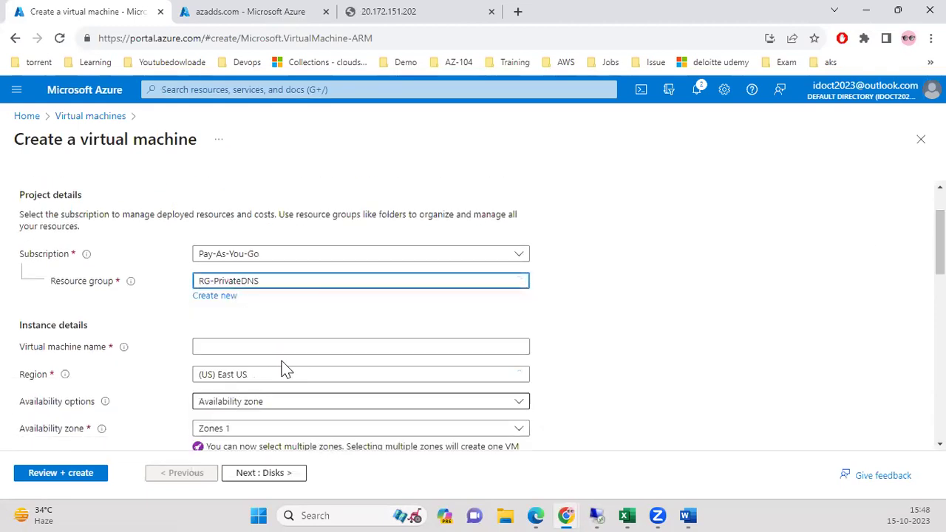
Name the VM eastusvm and keep Availability zone as the availability option.
left_click(273, 345)
key("ctrl+v")
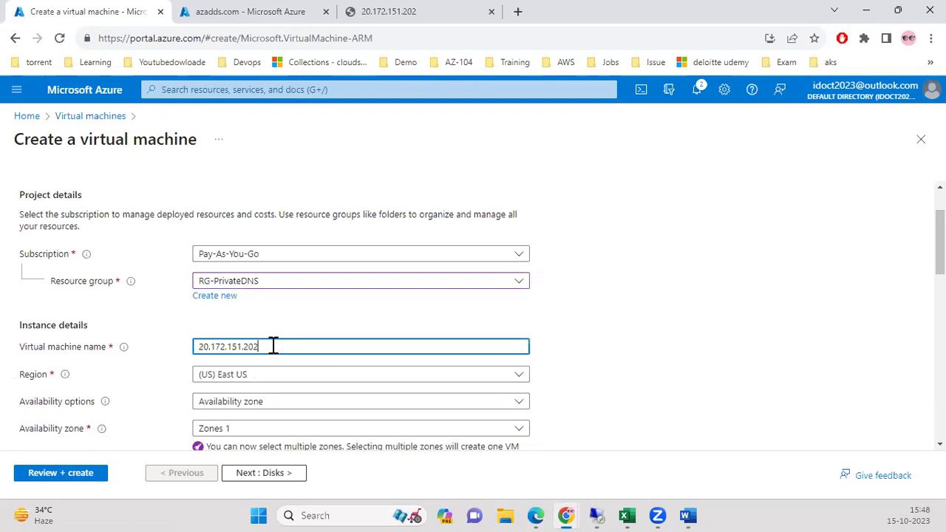
key("BackSpace")
key("BackSpace")
key("BackSpace")
key("BackSpace")
key("BackSpace")
key("BackSpace")
key("BackSpace")
key("BackSpace")
key("BackSpace")
key("BackSpace")
key("BackSpace")
key("BackSpace")
key("BackSpace")
type("p")
key("BackSpace")
key("BackSpace")
key("BackSpace")
key("BackSpace")
key("BackSpace")
key("BackSpace")
key("BackSpace")
key("BackSpace")
type("prive")
key("BackSpace")
key("BackSpace")
key("BackSpace")
key("BackSpace")
key("BackSpace")
scroll(431, 253, "down", 2)
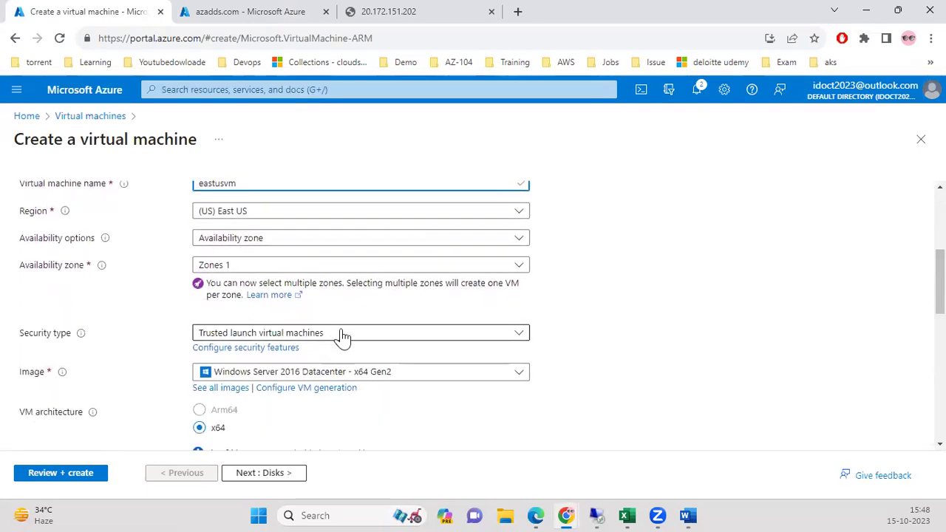
left_click(305, 246)
left_click(302, 249)
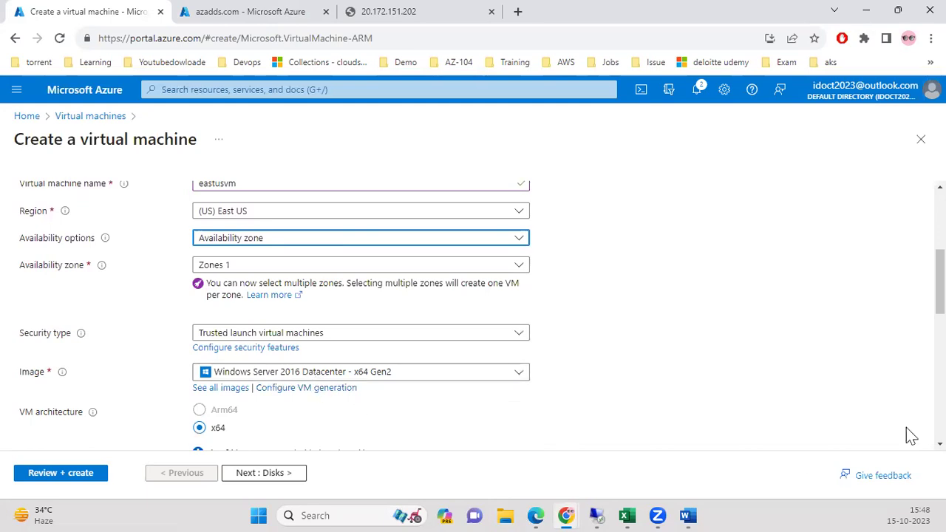
Enter the administrator username, password and password confirmation, then continue to Disks.
scroll(473, 316, "down", 4)
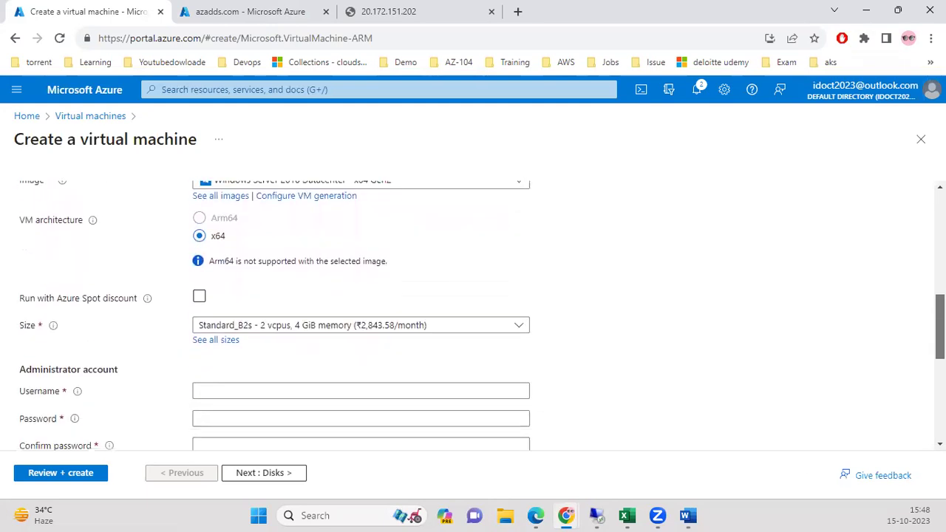
left_click(285, 297)
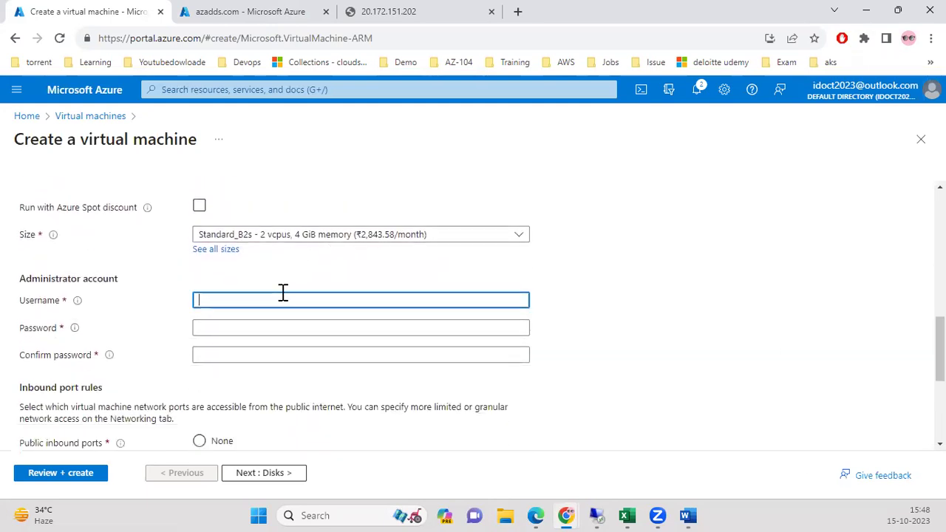
key("BackSpace")
key("BackSpace")
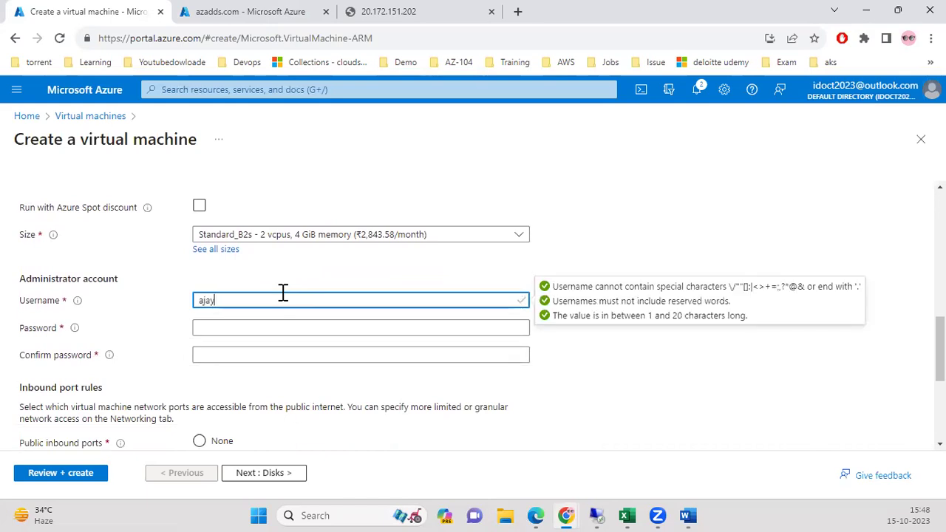
key("Tab")
type("••••••••")
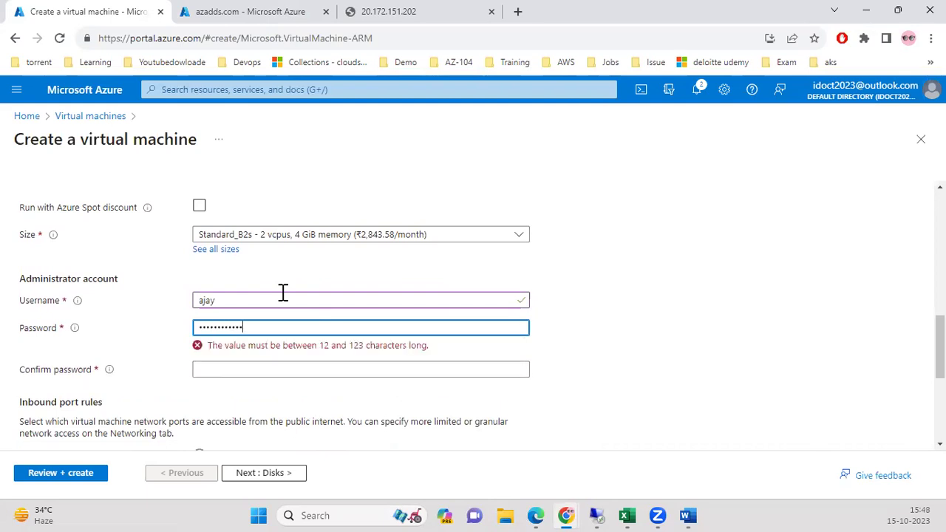
key("Tab")
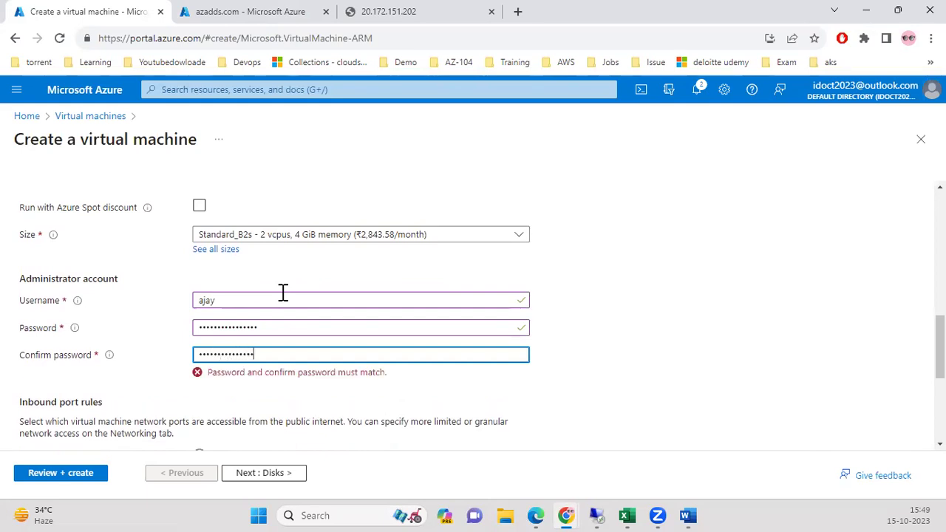
scroll(312, 407, "down", 3)
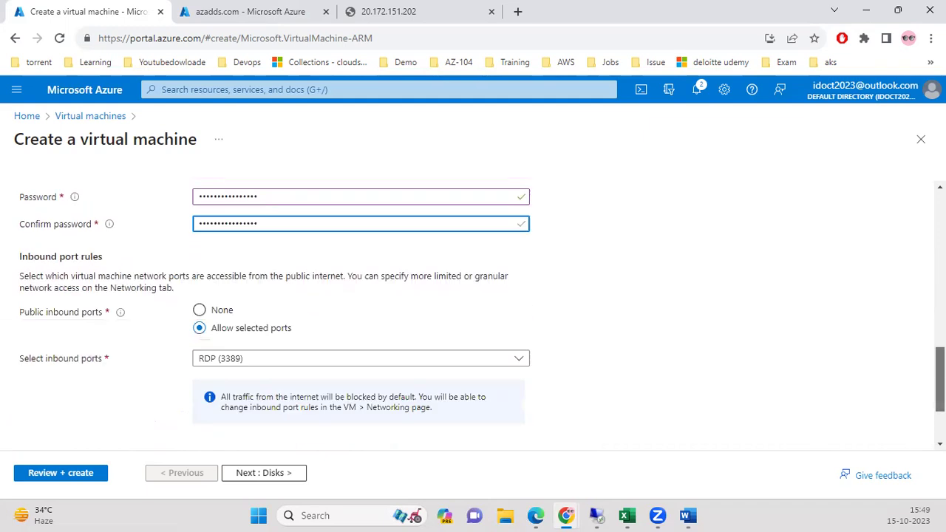
left_click(275, 474)
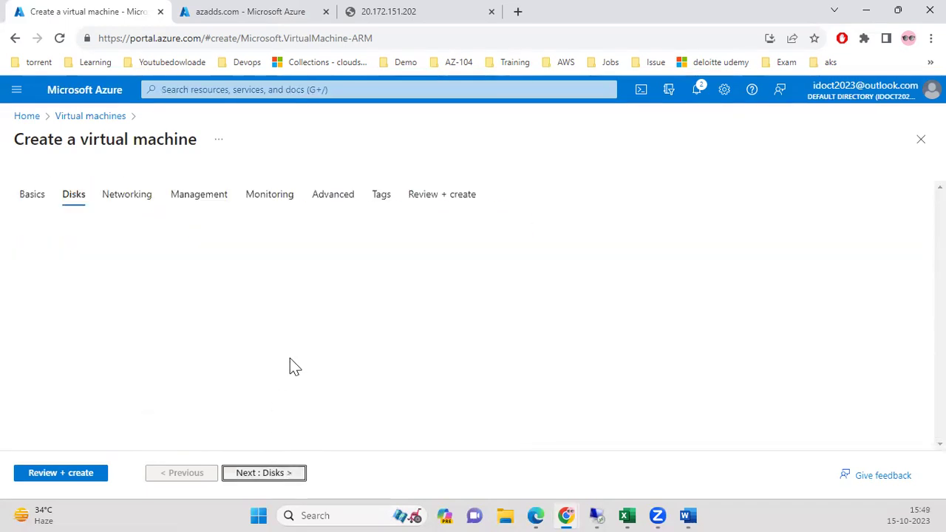
Check the Networking page's default virtual network, then go back to Basics.
left_click(312, 476)
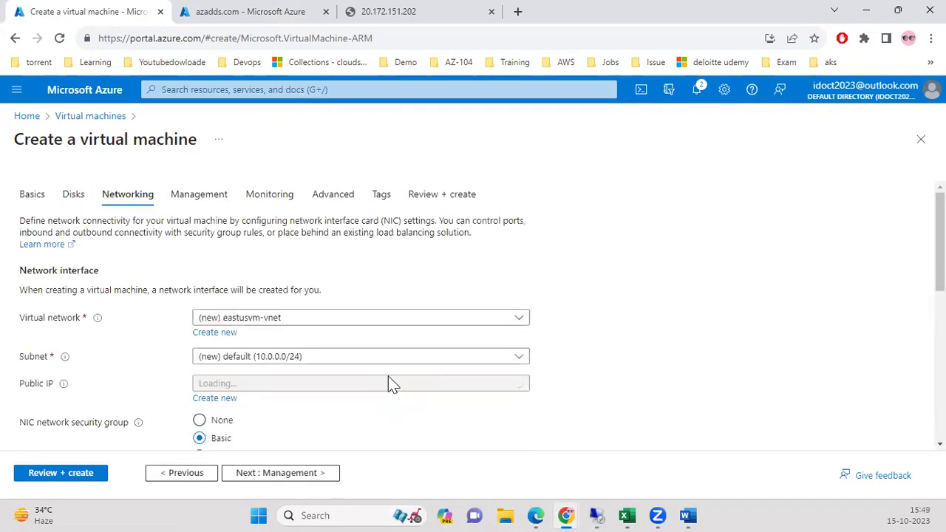
left_click(295, 326)
left_click(296, 326)
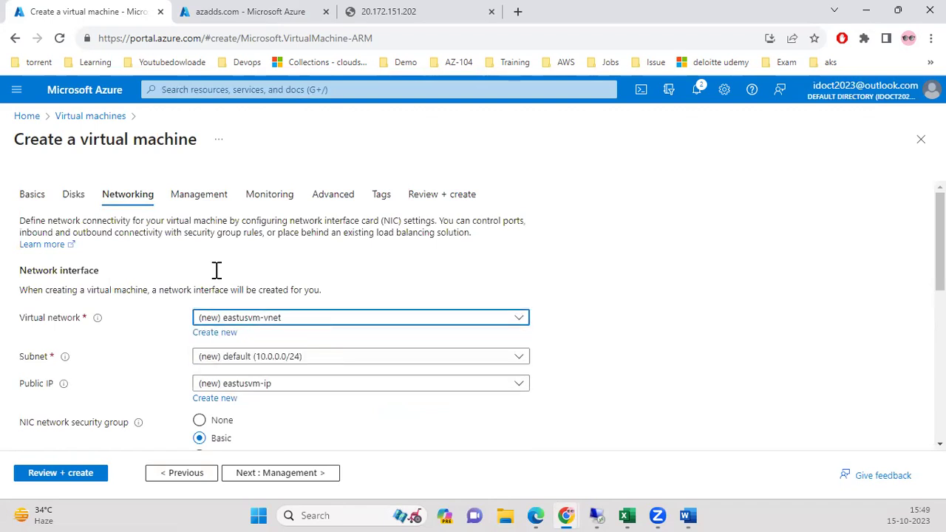
left_click(35, 197)
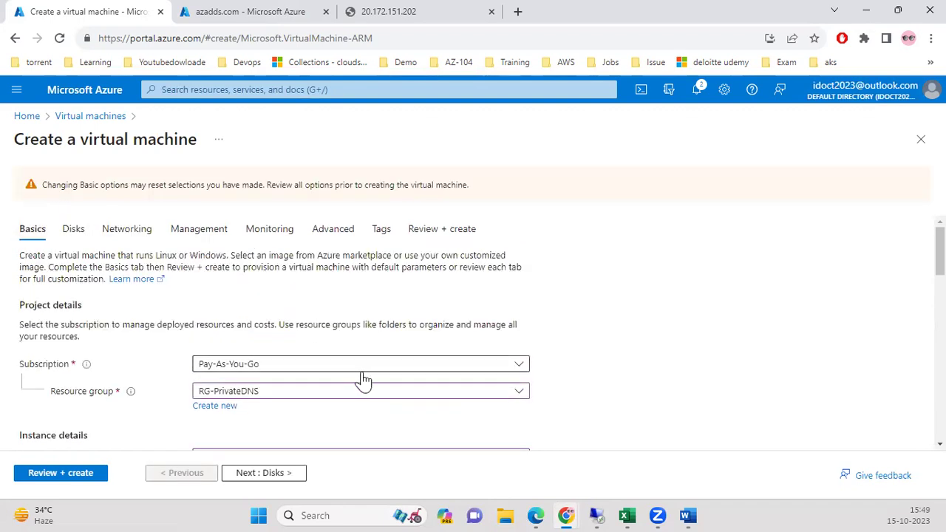
scroll(361, 382, "down", 2)
scroll(369, 384, "down", 2)
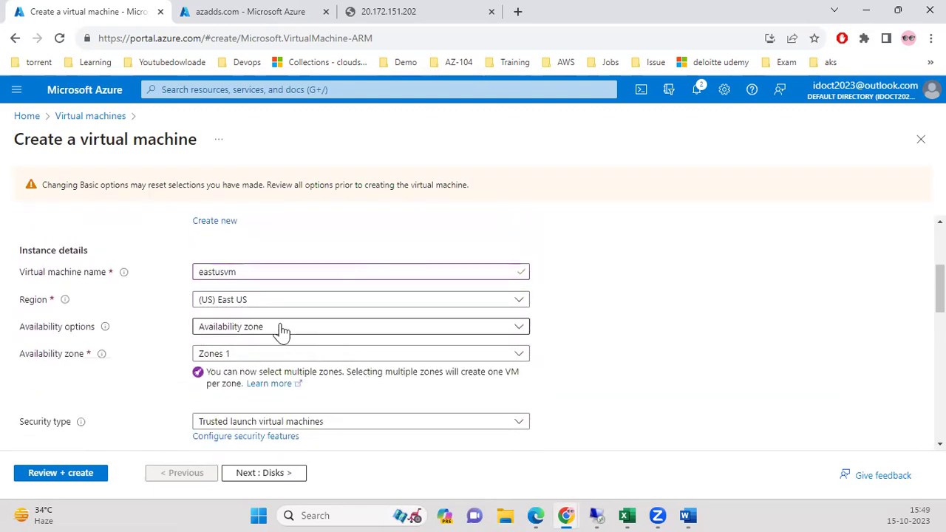
Set availability options to No infrastructure redundancy required.
left_click(280, 328)
left_click(270, 344)
left_click(711, 356)
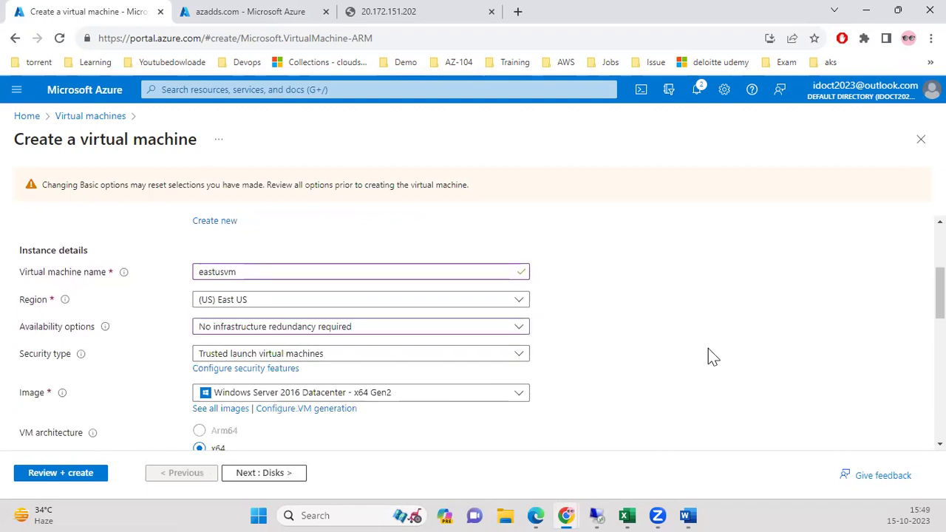
scroll(481, 333, "down", 4)
scroll(480, 333, "up", 1)
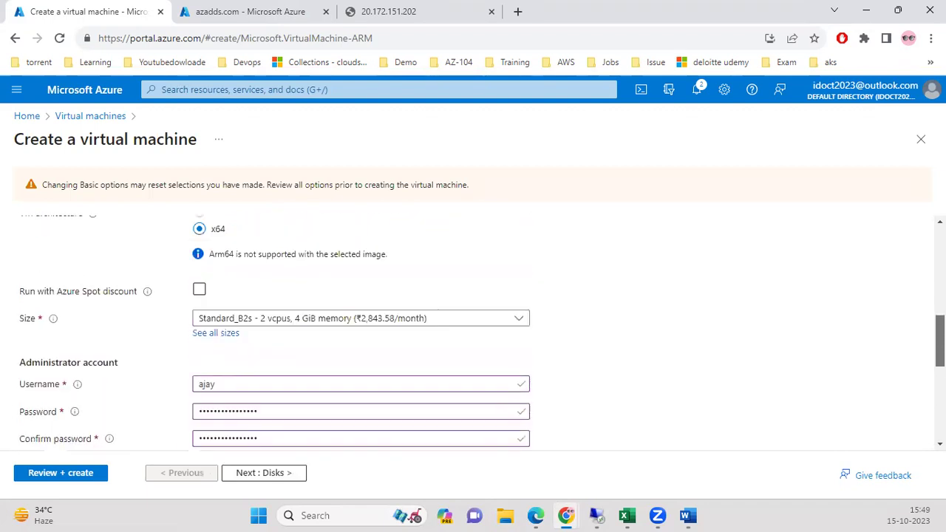
scroll(907, 386, "down", 5)
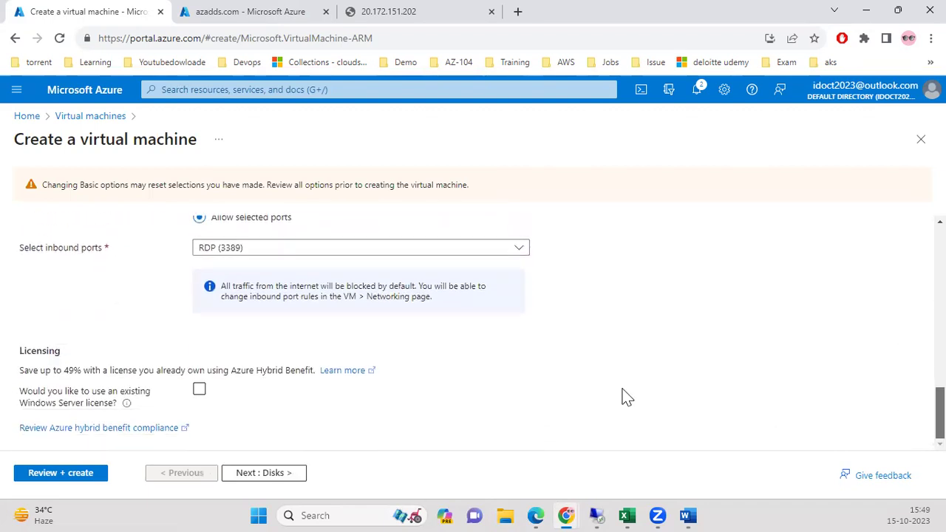
Recheck the eastusvm-vnet virtual network default on Networking, then return to Basics.
left_click(296, 475)
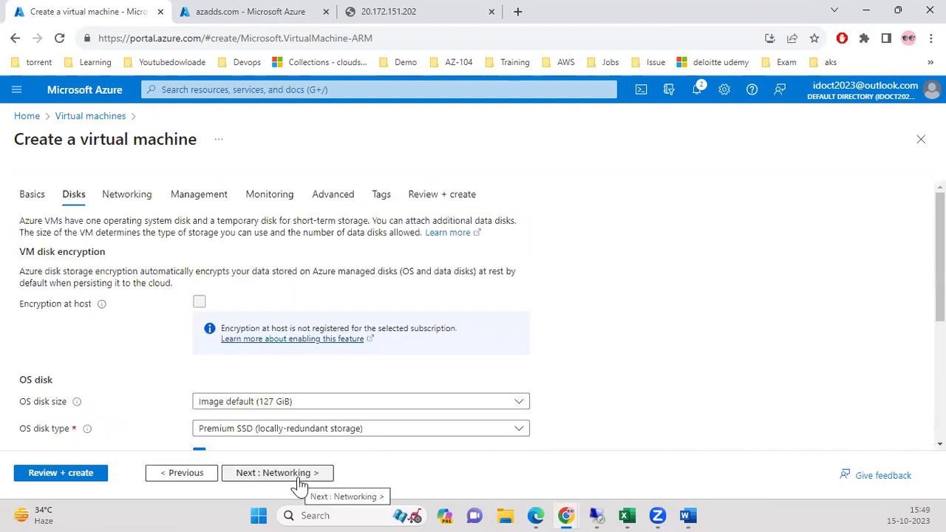
left_click(294, 473)
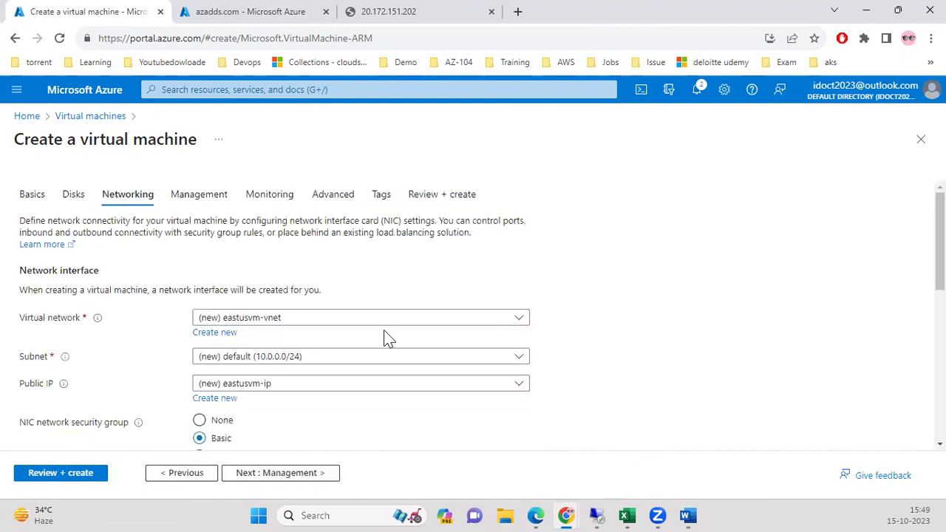
left_click(373, 321)
left_click(372, 323)
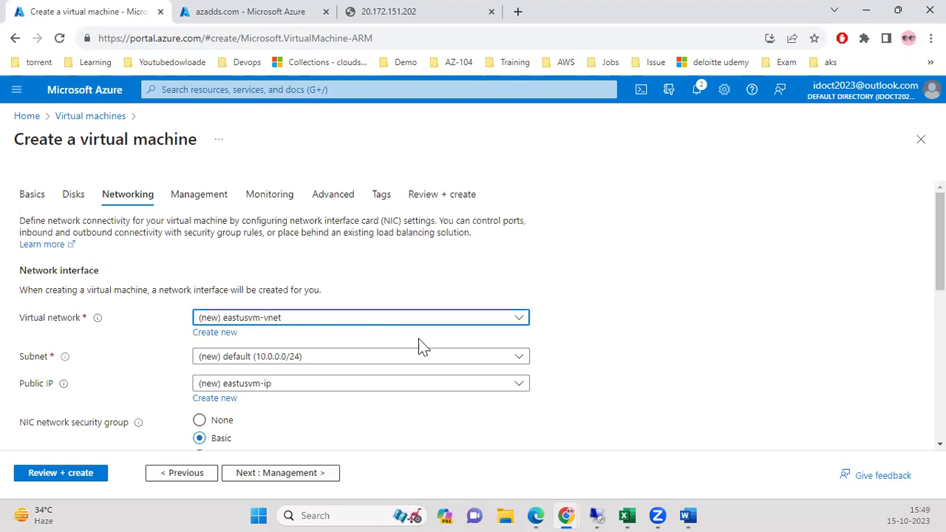
scroll(686, 191, "down", 5)
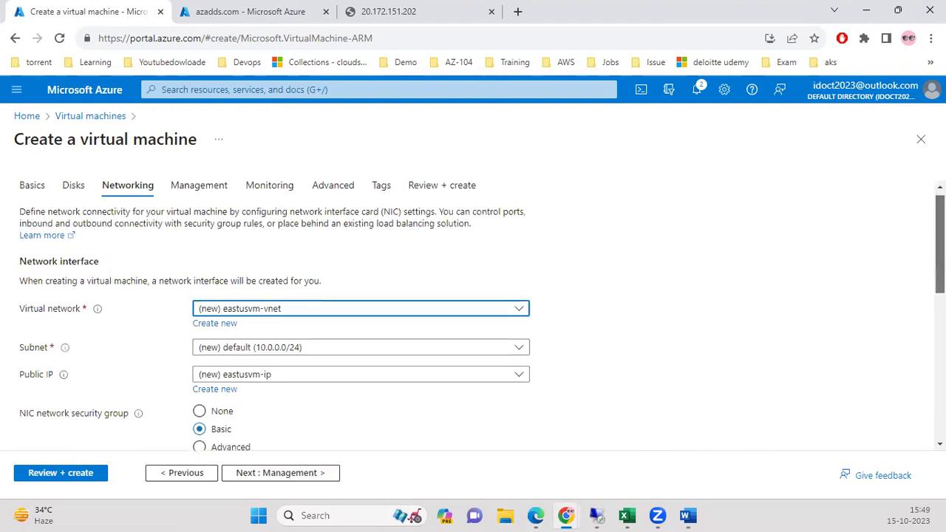
scroll(685, 190, "up", 5)
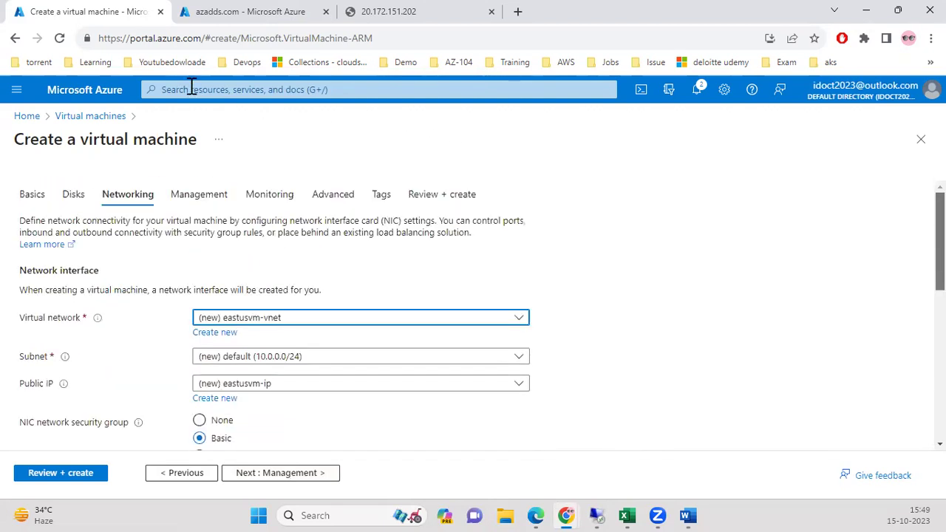
left_click(32, 195)
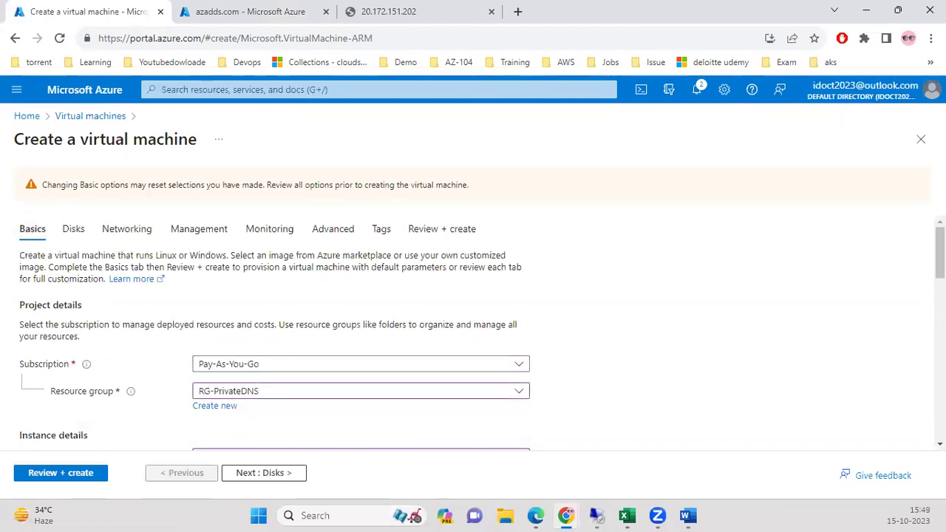
Set the VM's Security type to Standard.
scroll(473, 337, "down", 3)
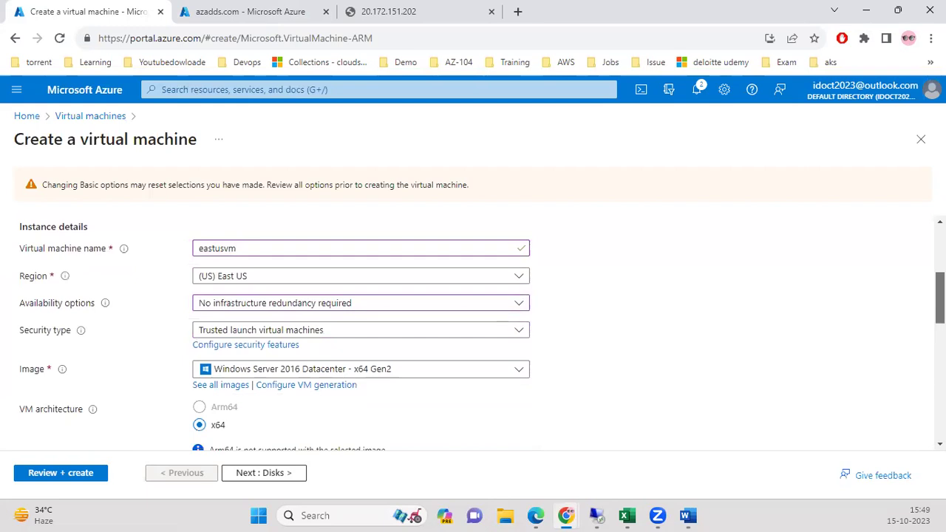
left_click(347, 325)
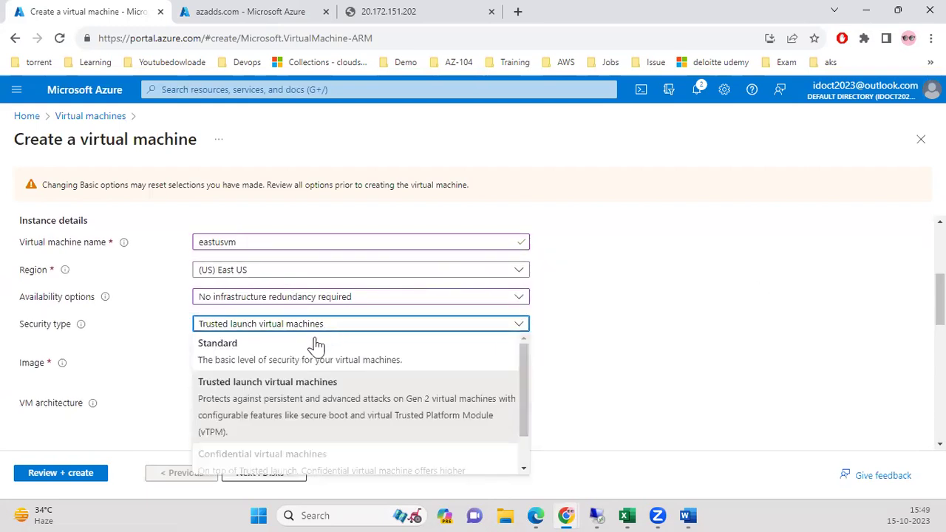
left_click(316, 345)
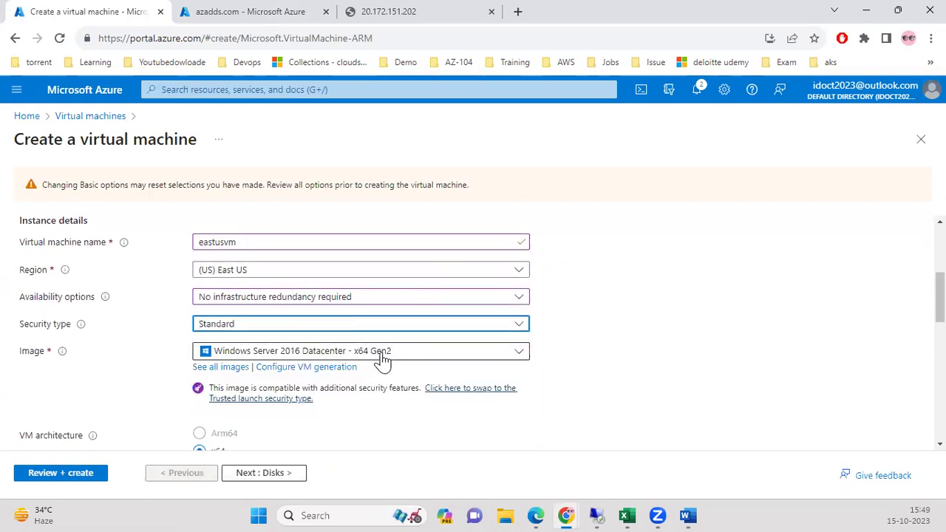
left_click(834, 367)
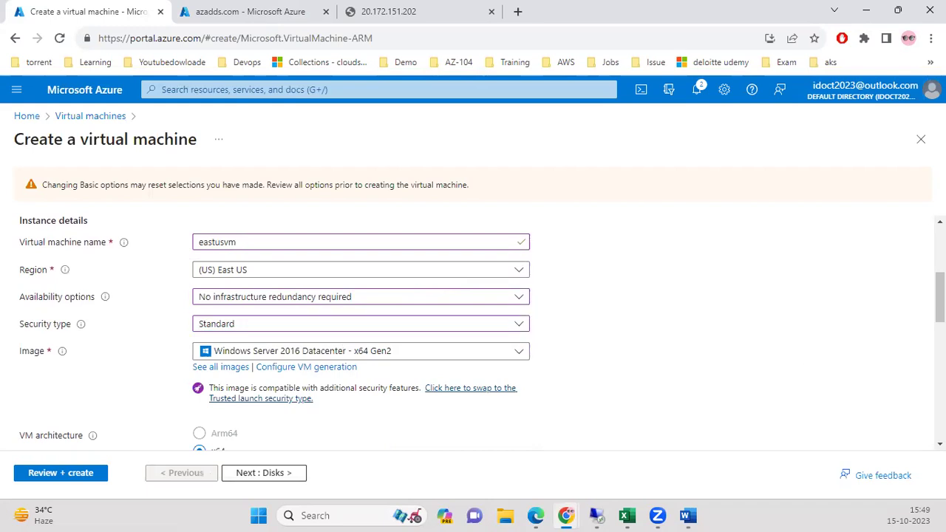
scroll(473, 310, "down", 2)
scroll(473, 311, "up", 2)
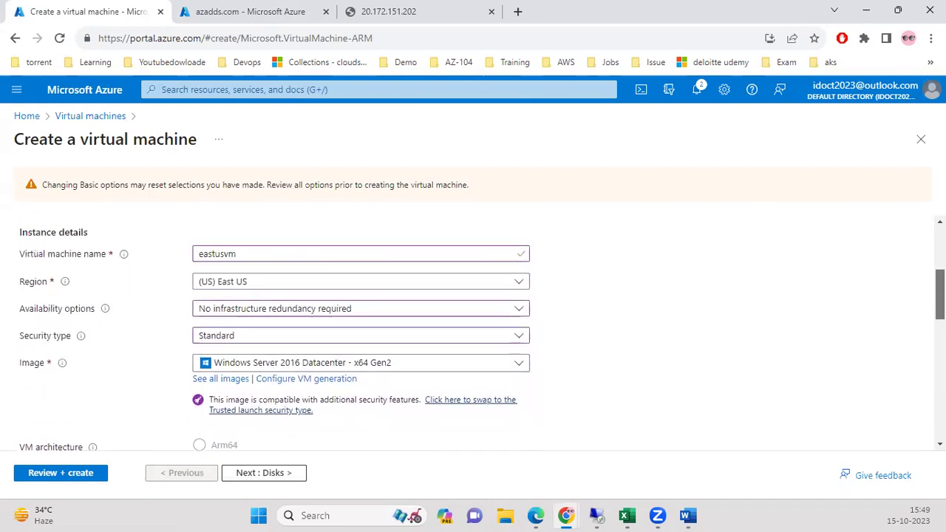
scroll(473, 332, "up", 1)
scroll(472, 333, "down", 3)
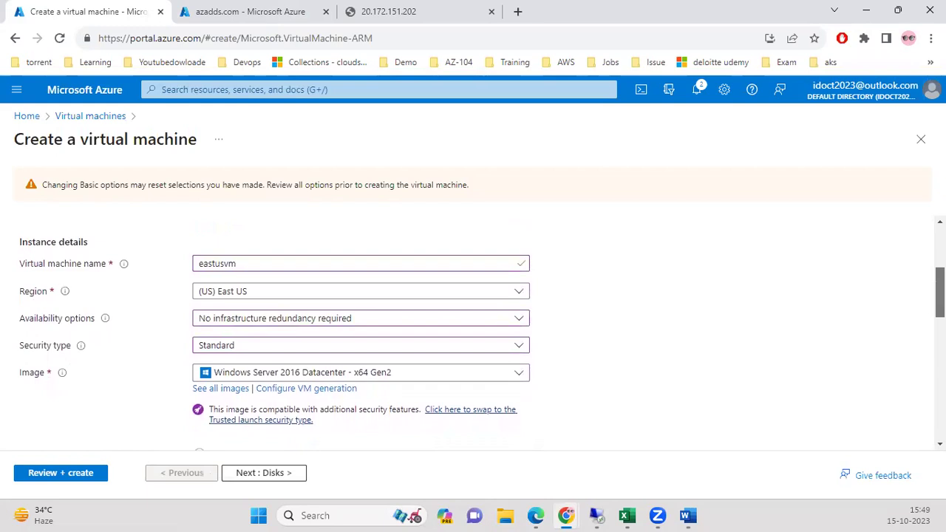
scroll(908, 359, "down", 6)
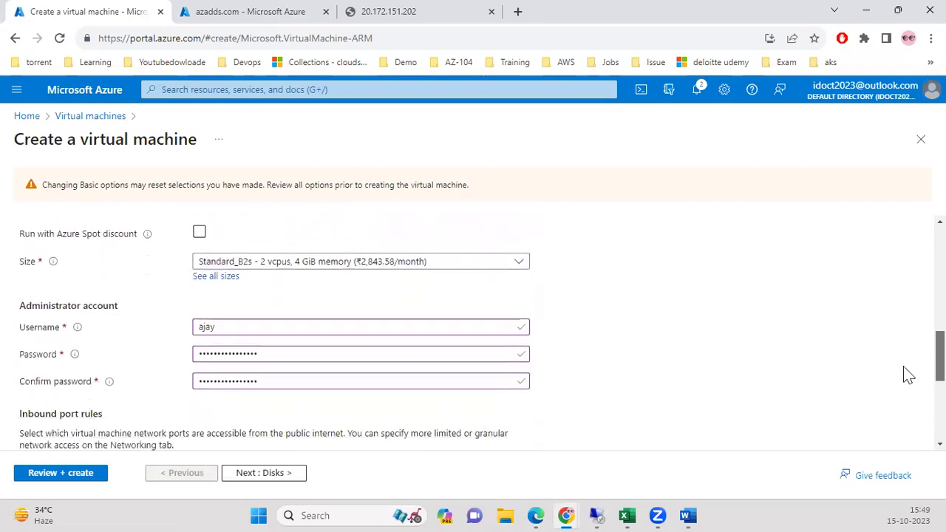
scroll(477, 373, "down", 2)
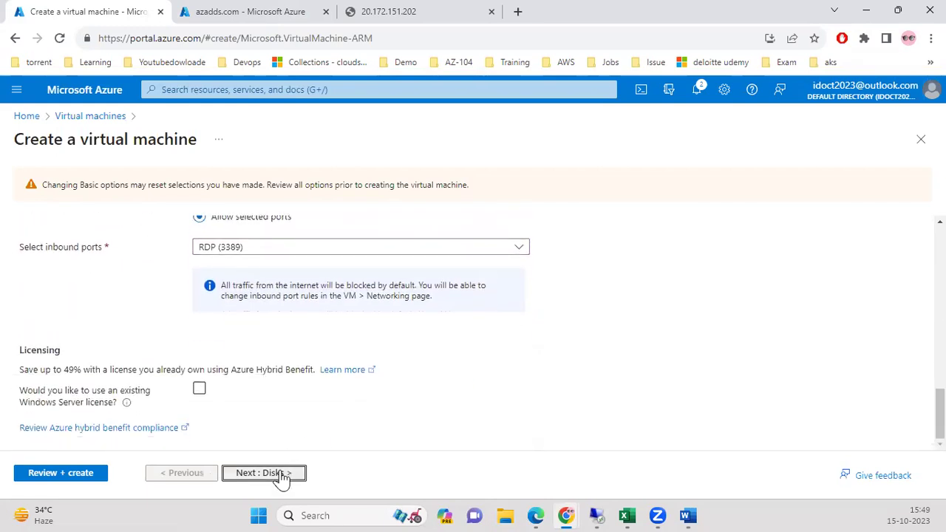
Advance to Networking and inspect the default eastusvm-vnet virtual network.
left_click(275, 474)
left_click(281, 474)
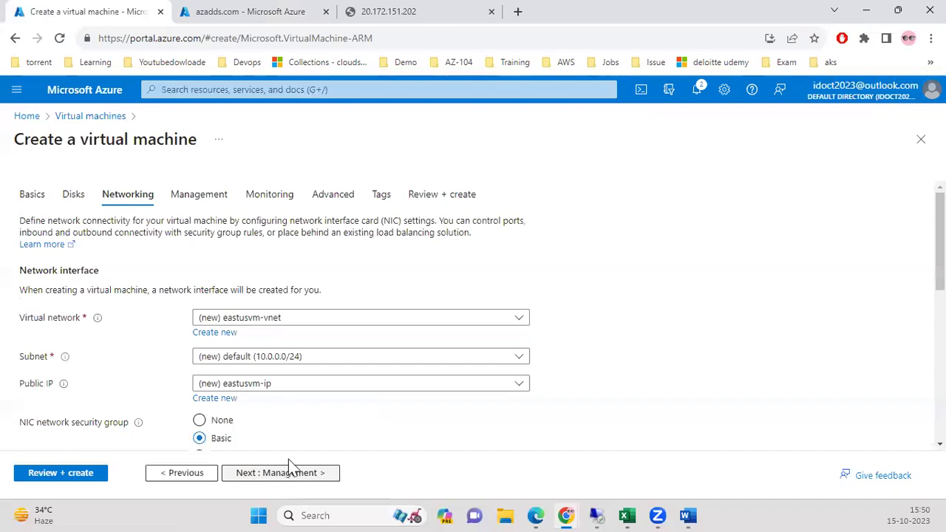
left_click(302, 319)
left_click(301, 319)
Leave the unfinished VM form, discarding its unsaved edits.
left_click(225, 89)
left_click(259, 326)
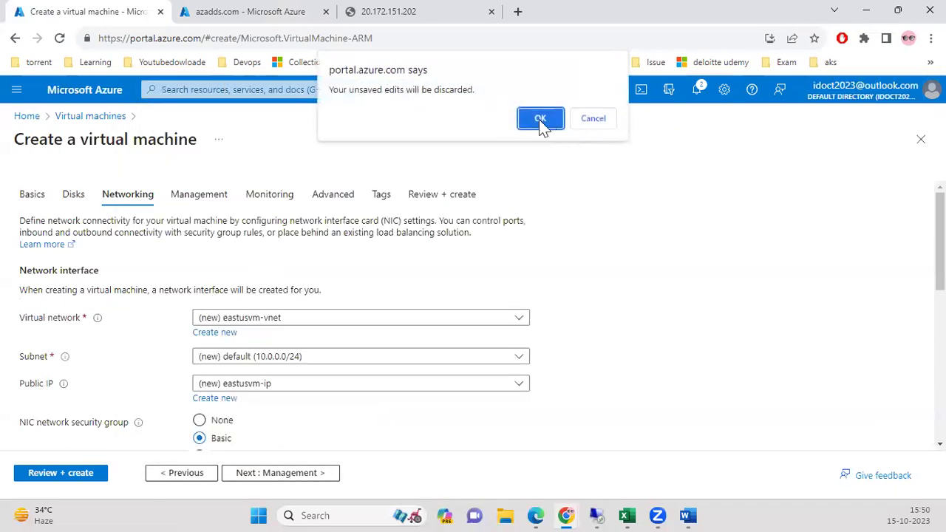
left_click(543, 127)
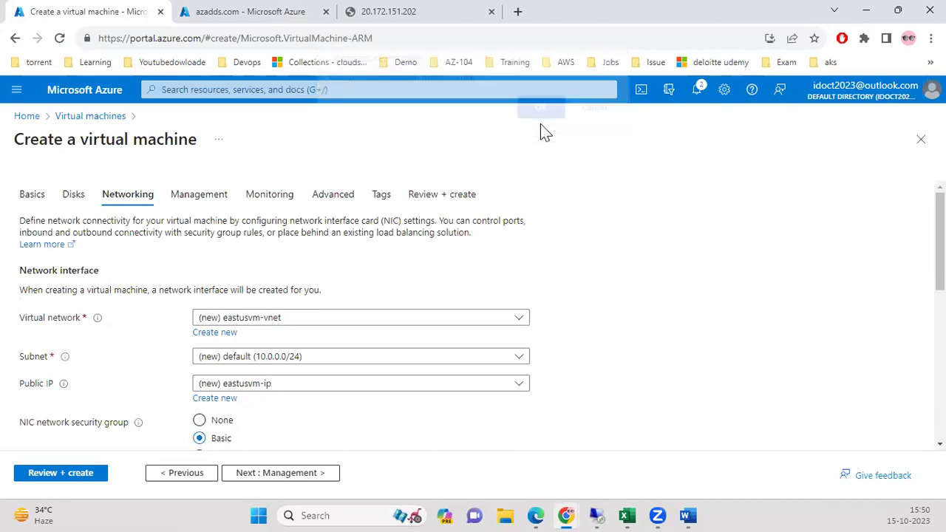
left_click(698, 150)
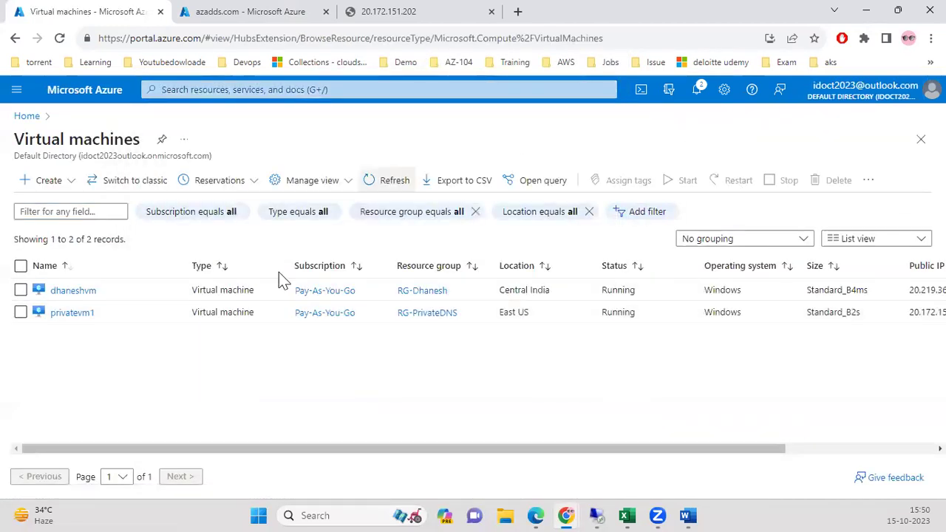
Start a new Azure VM in RG-PrivateDNS named eastusvm.
left_click(44, 181)
left_click(66, 204)
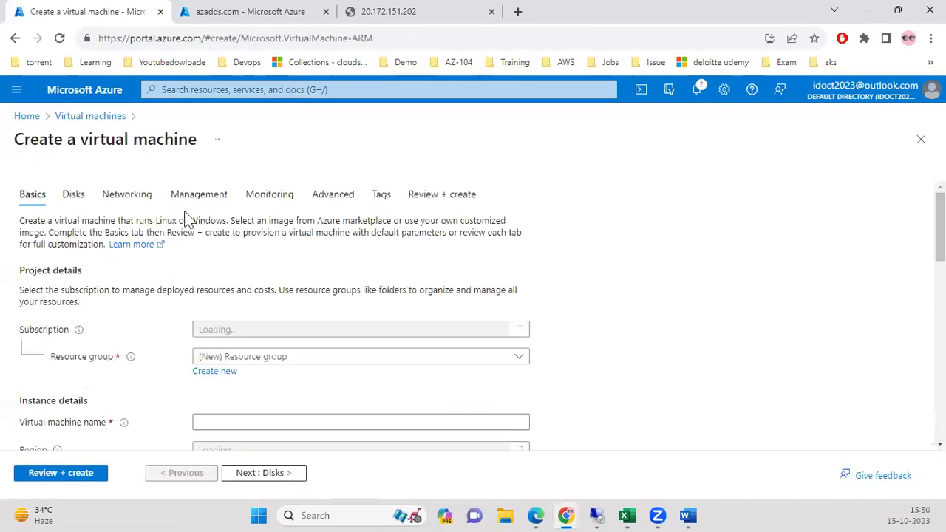
left_click(308, 359)
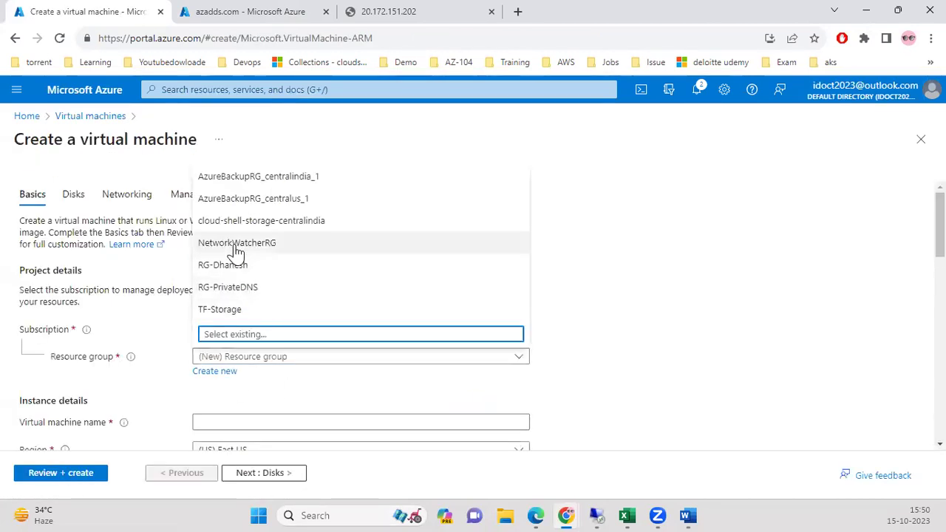
left_click(253, 288)
scroll(422, 217, "down", 3)
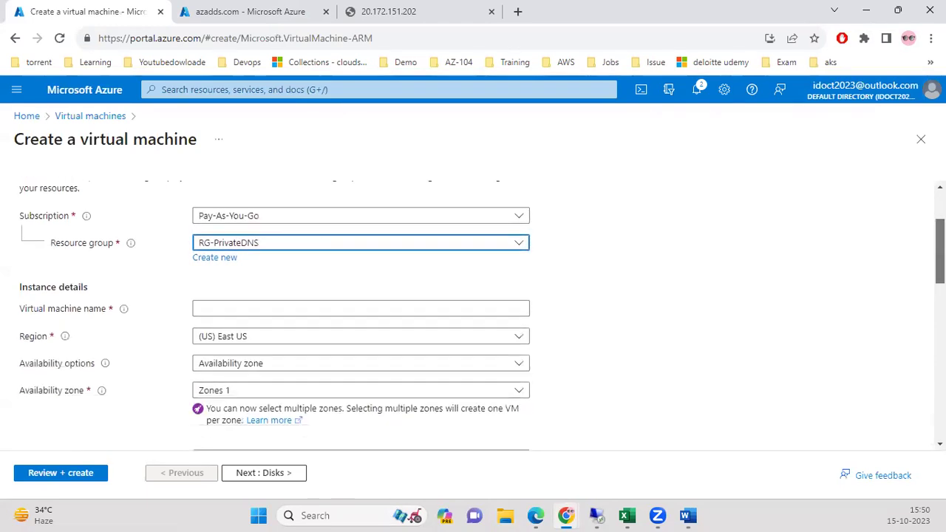
left_click(368, 259)
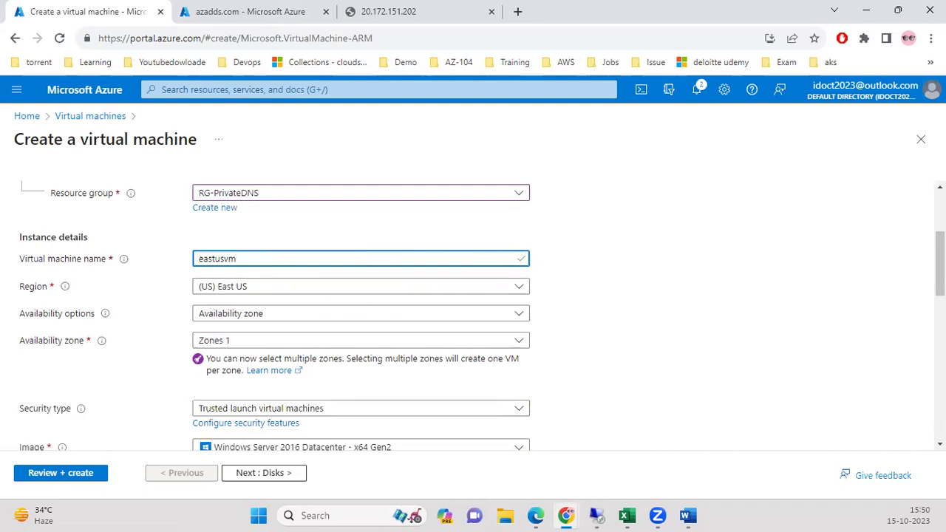
Choose No infrastructure redundancy required and Standard security type.
scroll(483, 205, "down", 2)
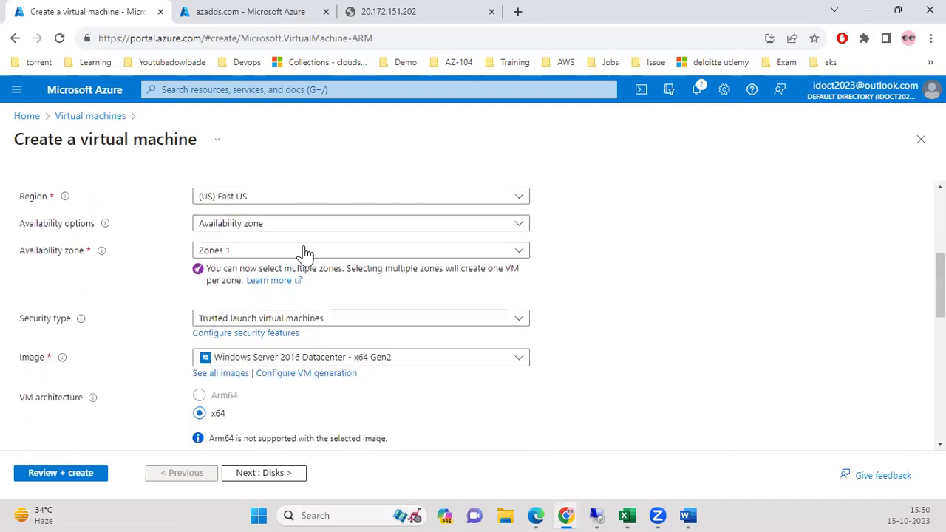
left_click(295, 225)
left_click(277, 243)
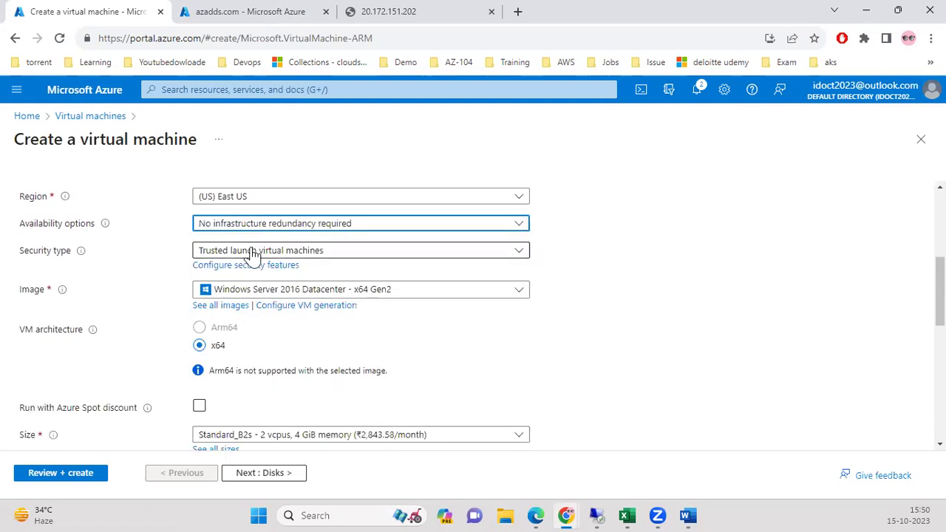
left_click(275, 256)
left_click(264, 270)
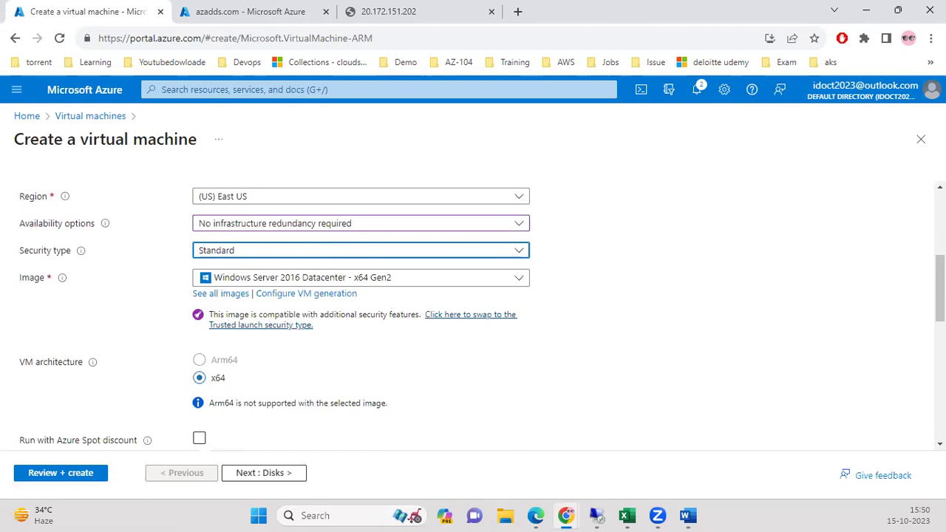
scroll(453, 345, "down", 3)
Enter the administrator username, password and password confirmation for eastusvm.
left_click(438, 320)
type("ajay")
key("Tab")
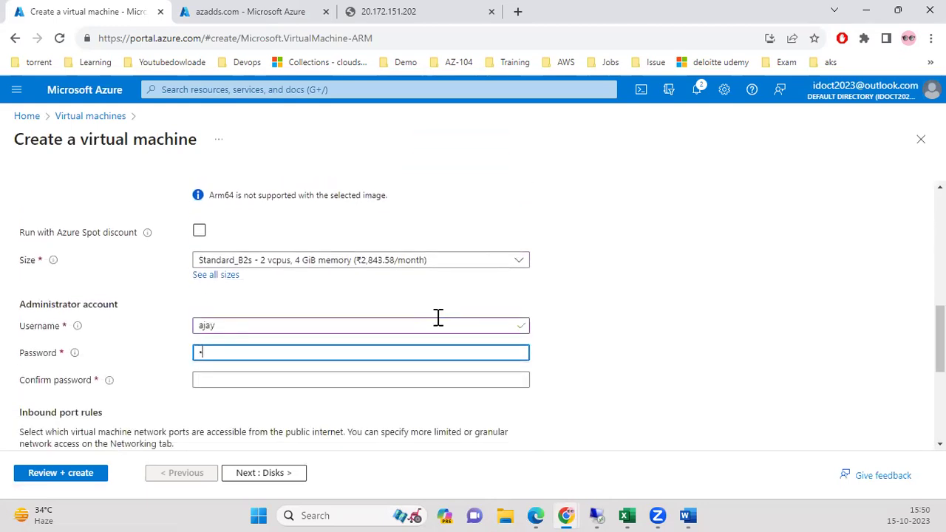
type("•••••••")
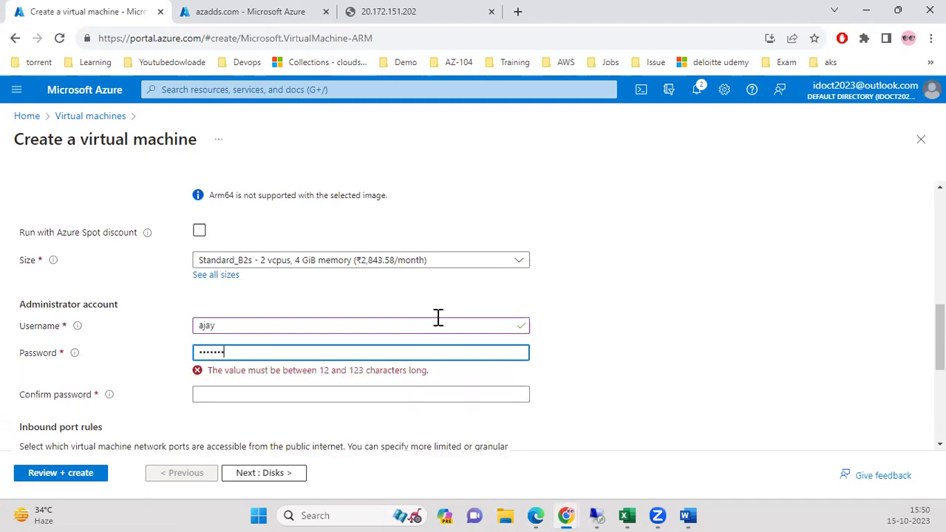
type("•")
left_click(355, 379)
type("•")
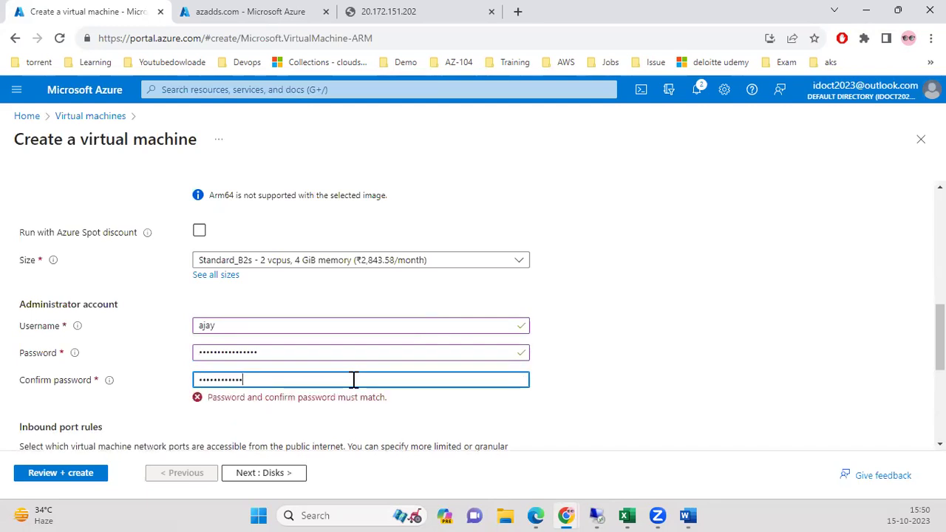
type("•")
Advance through Disks to Networking and check the virtual network, which defaults to new eastusvm-vnet.
scroll(353, 379, "down", 3)
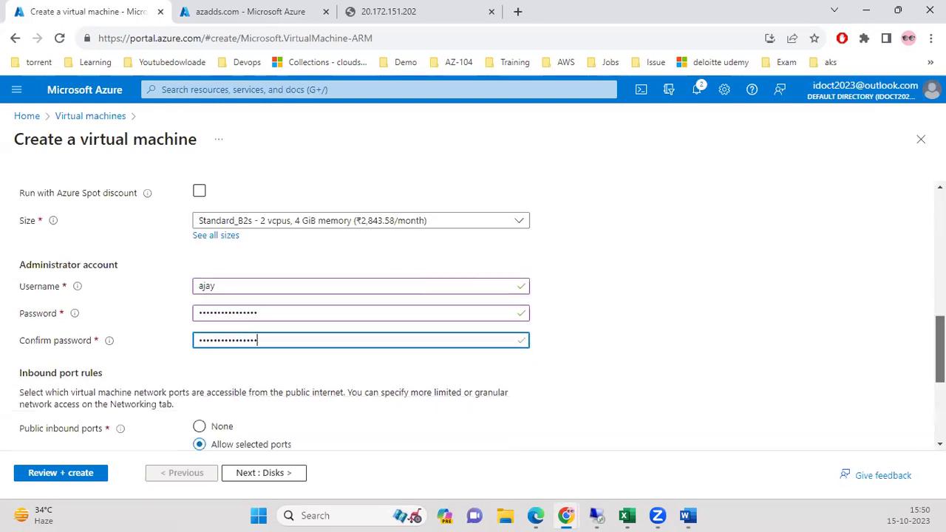
left_click(264, 473)
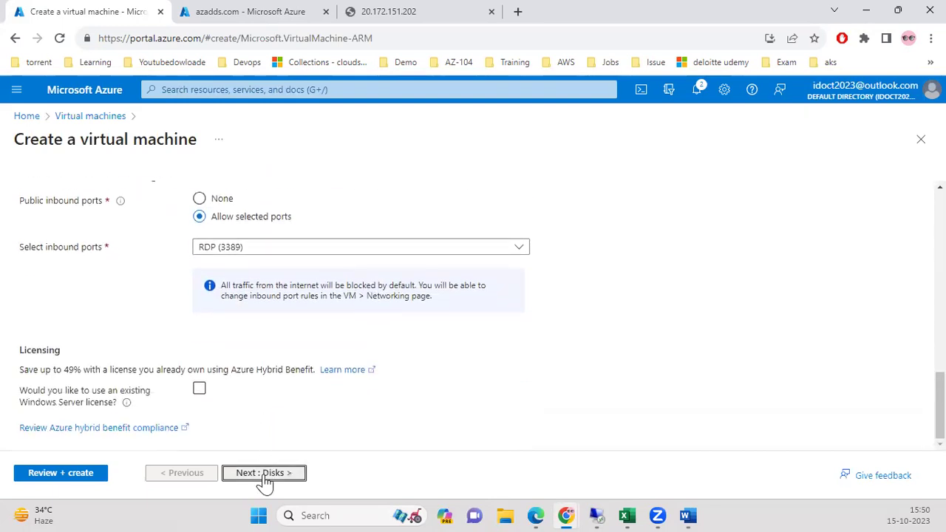
scroll(353, 415, "down", 5)
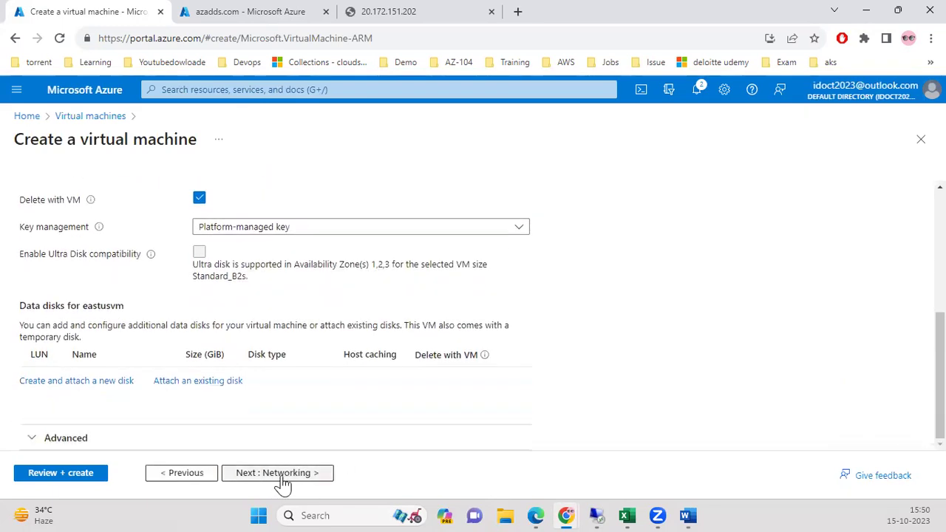
left_click(279, 473)
left_click(367, 323)
left_click(369, 323)
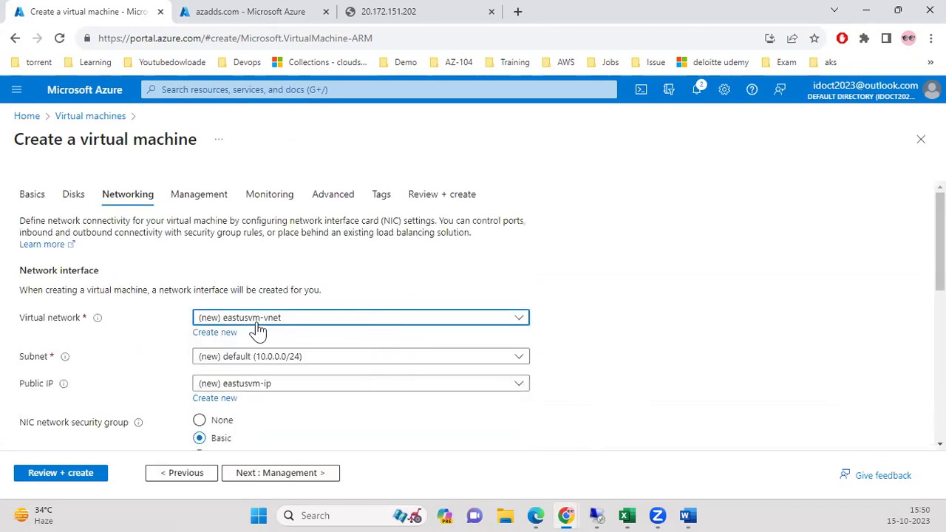
scroll(449, 340, "down", 6)
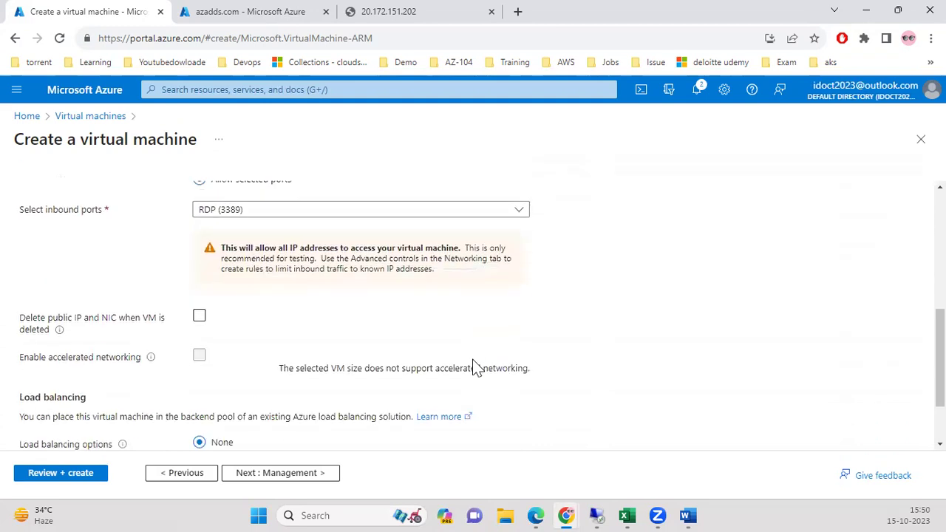
scroll(480, 384, "up", 8)
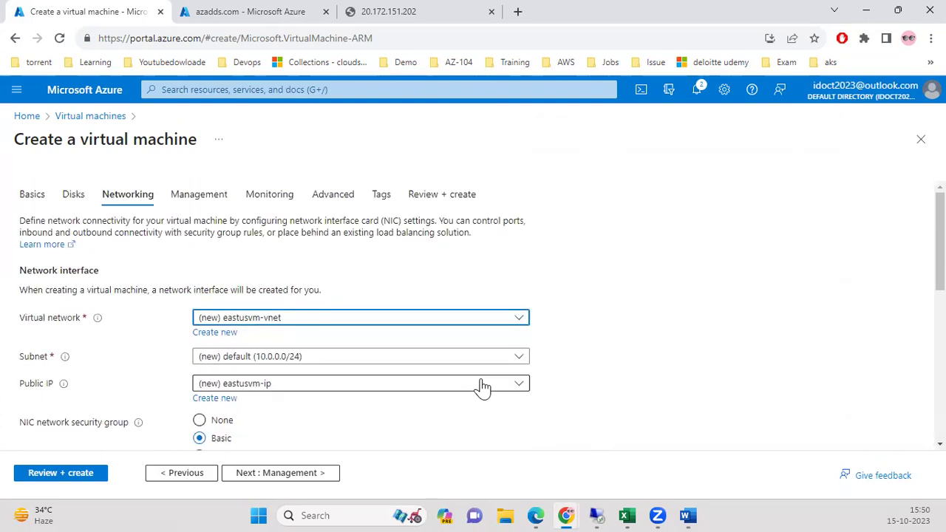
Switch to the azadds.com tab and open the rg-privatedns resource group.
left_click(222, 19)
left_click(256, 89)
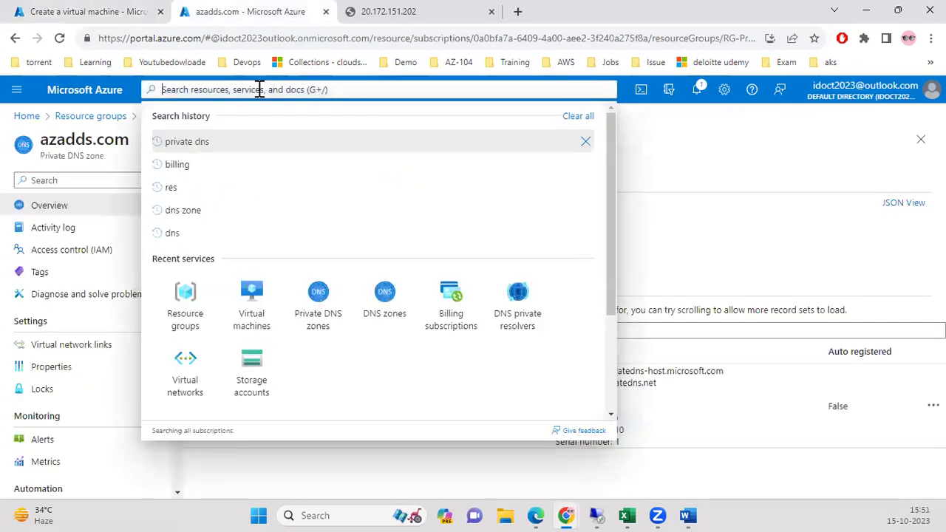
left_click(632, 193)
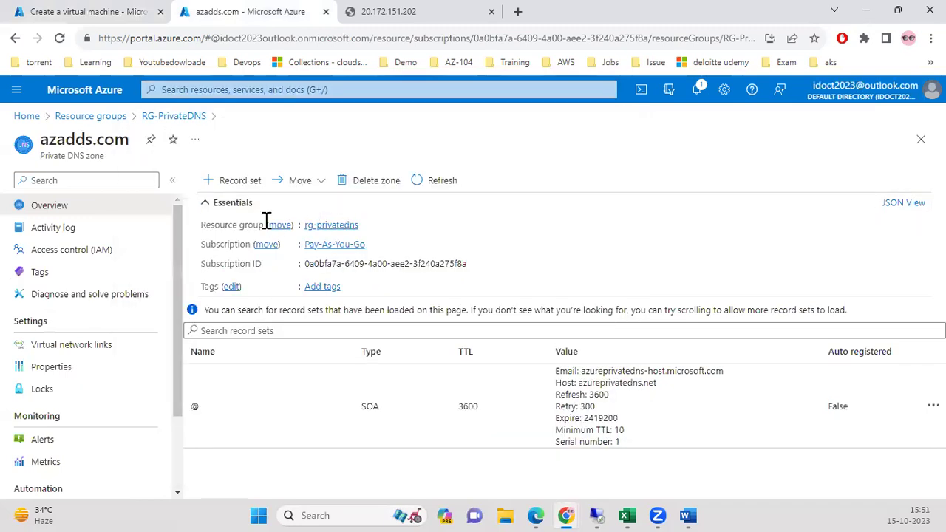
left_click(329, 223)
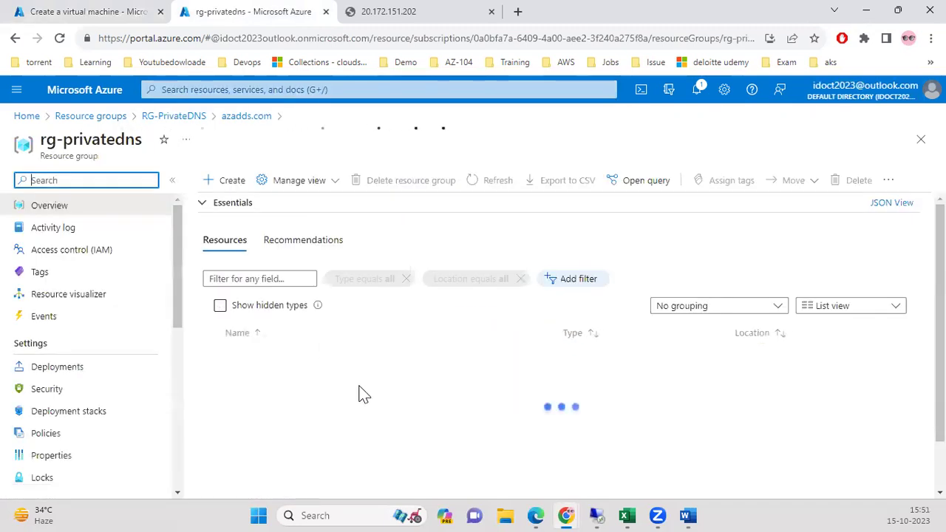
scroll(375, 399, "down", 2)
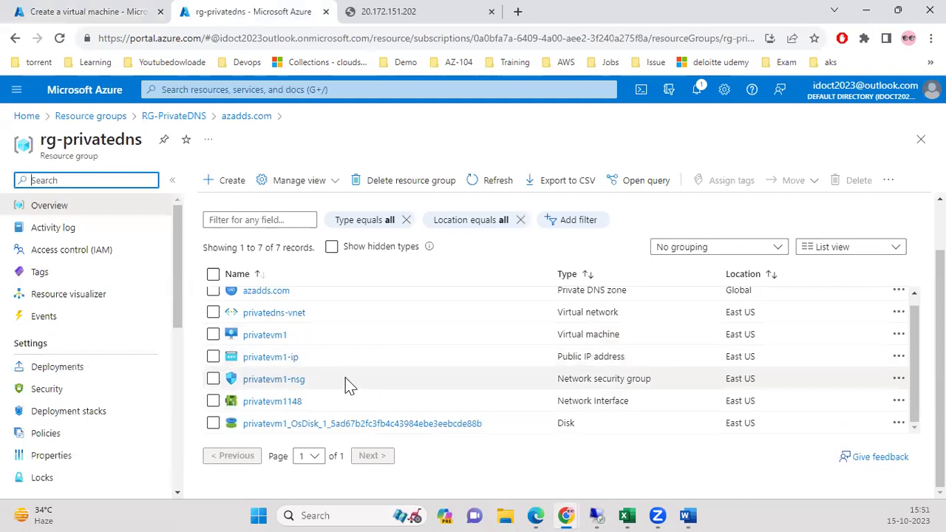
scroll(312, 328, "up", 1)
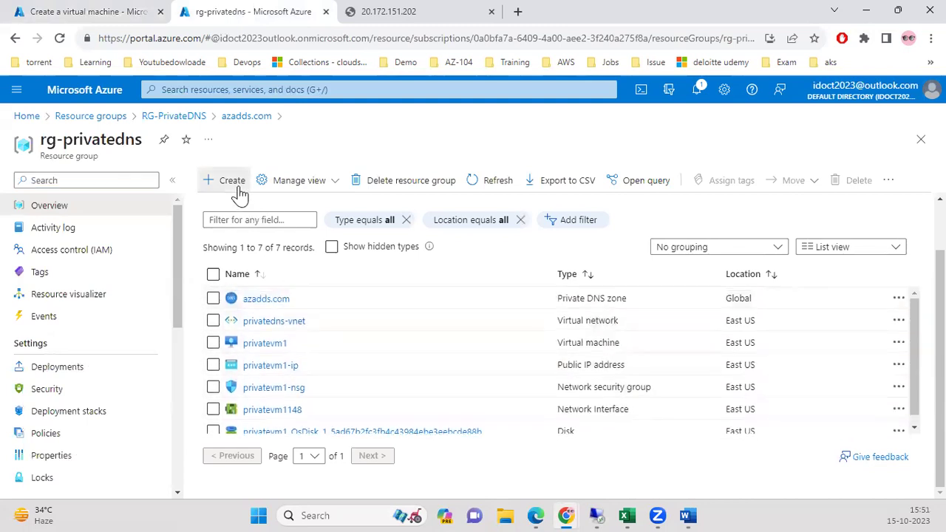
Search the Marketplace for 'virtual machine' and start creating a Virtual machine in RG-PrivateDNS.
left_click(235, 183)
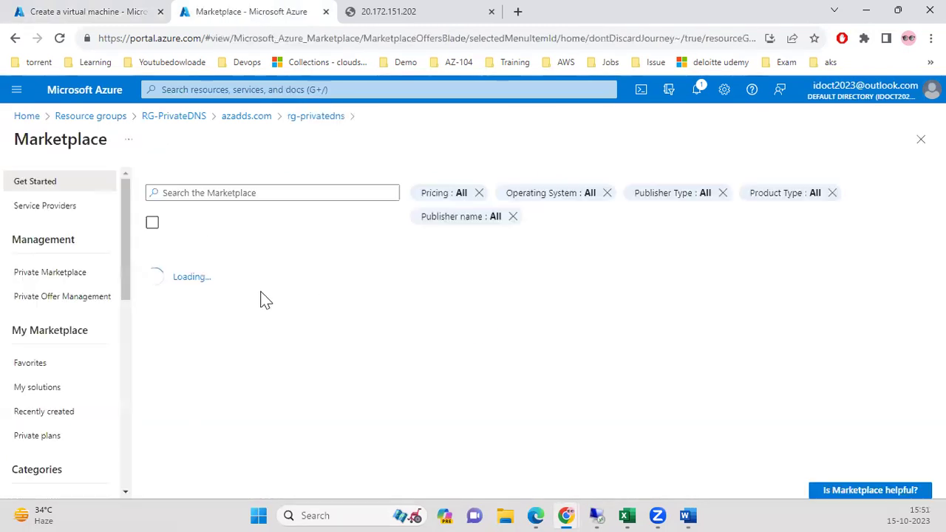
left_click(277, 193)
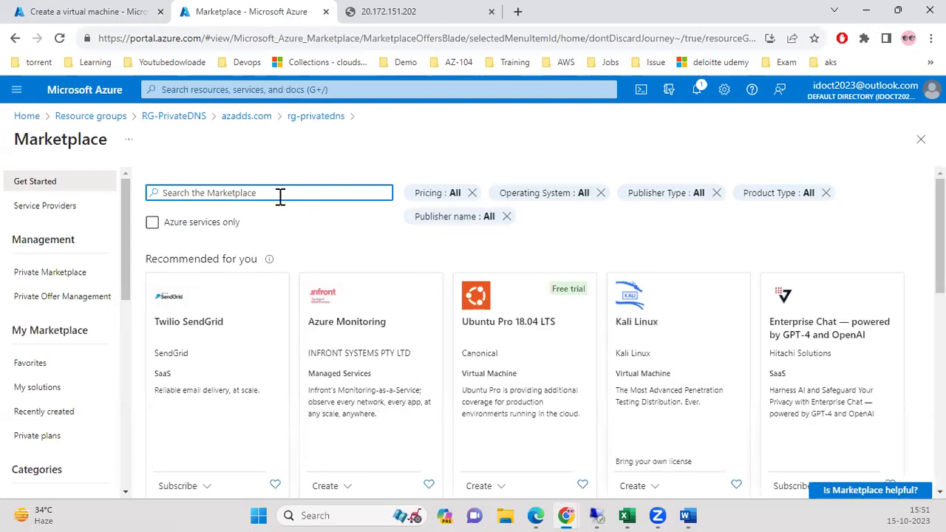
type("v")
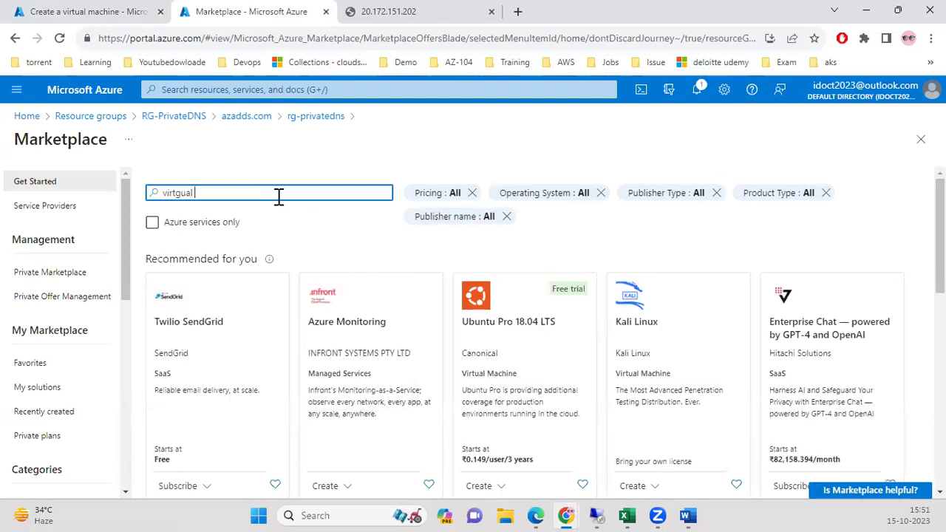
type("irt")
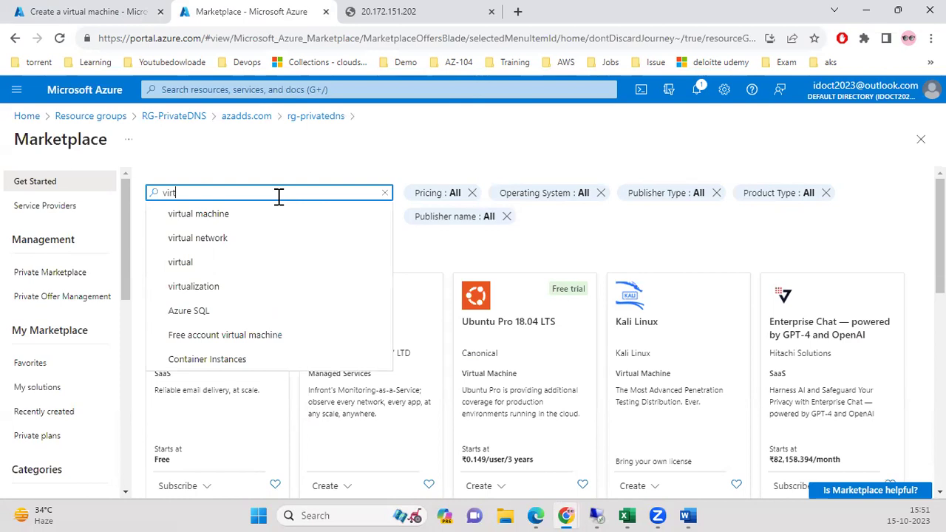
left_click(232, 212)
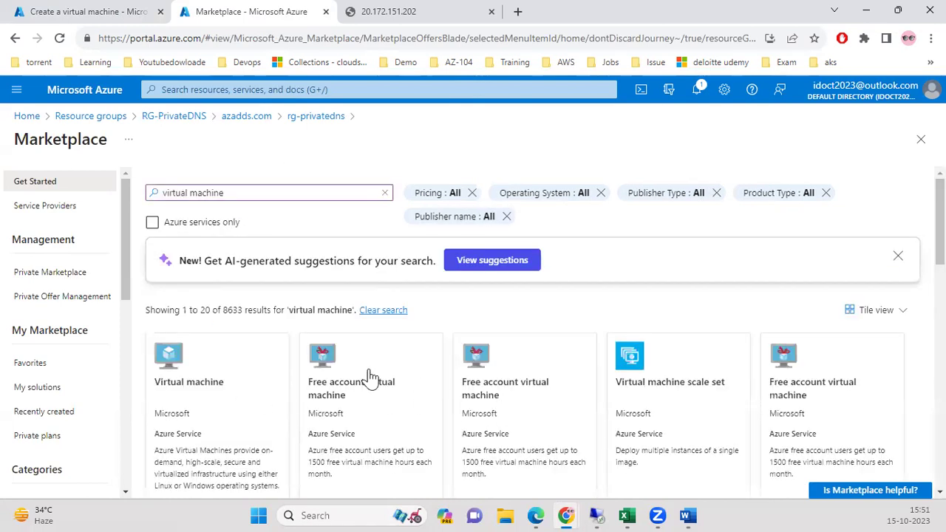
scroll(369, 333, "down", 2)
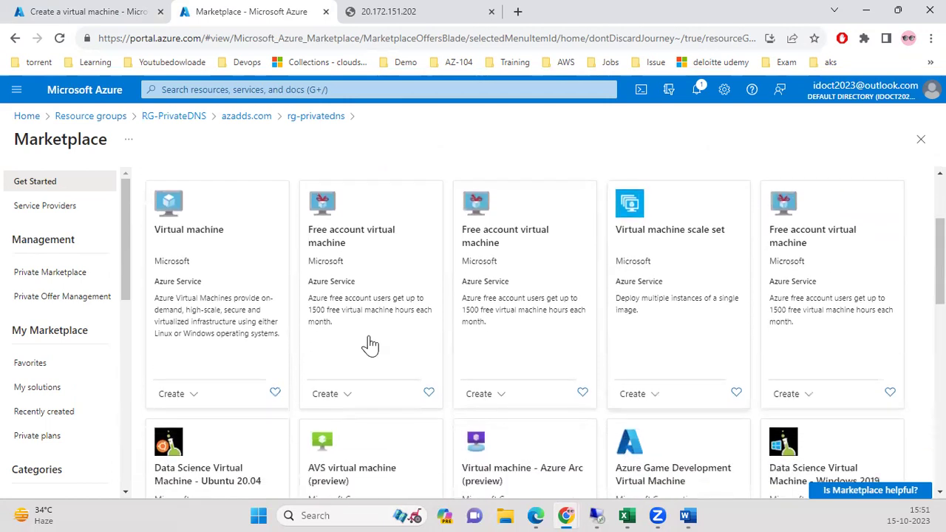
left_click(195, 399)
left_click(198, 416)
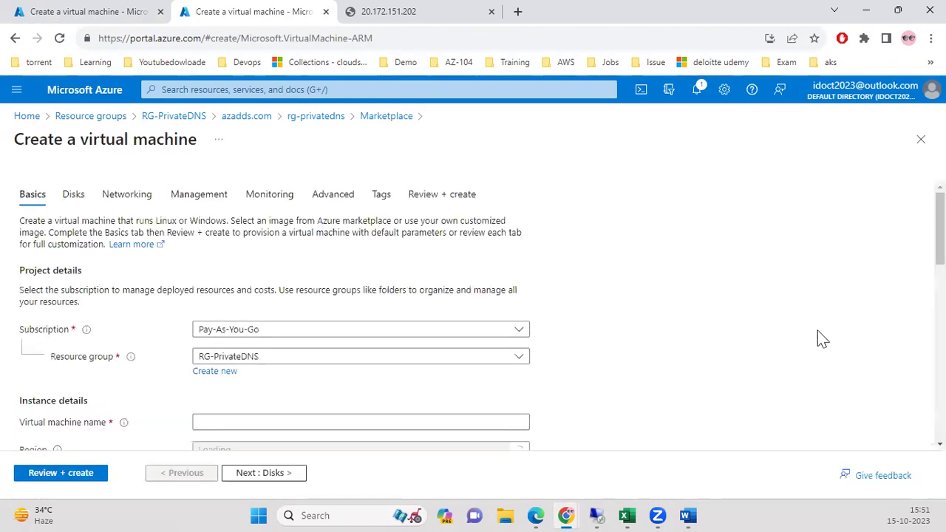
Review the earlier wizard's Networking step and its proposed eastusvm-vnet for comparison.
scroll(803, 325, "down", 3)
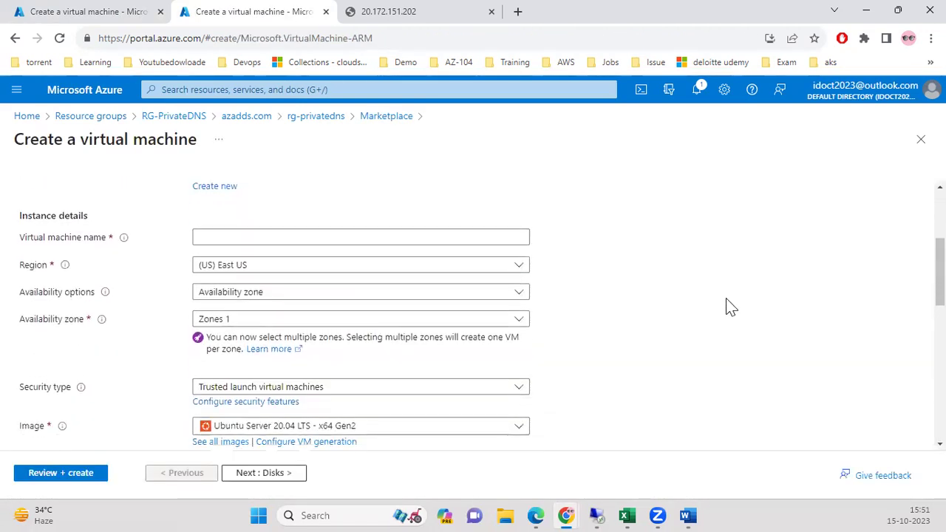
left_click(111, 10)
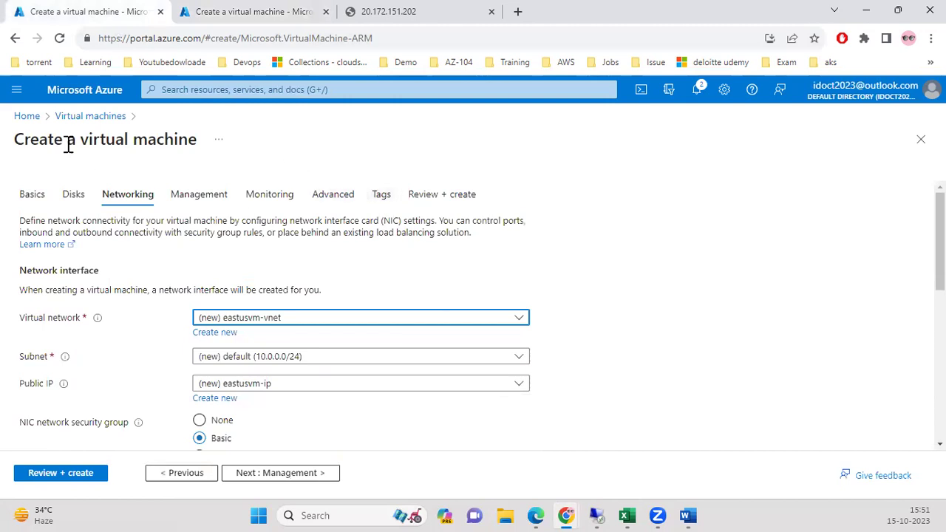
left_click(19, 200)
scroll(394, 351, "down", 5)
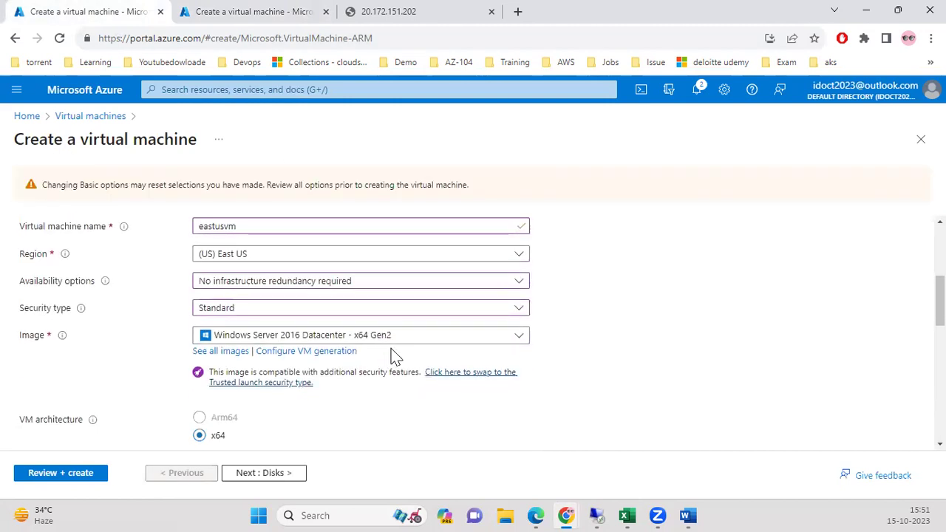
left_click(278, 472)
left_click(271, 474)
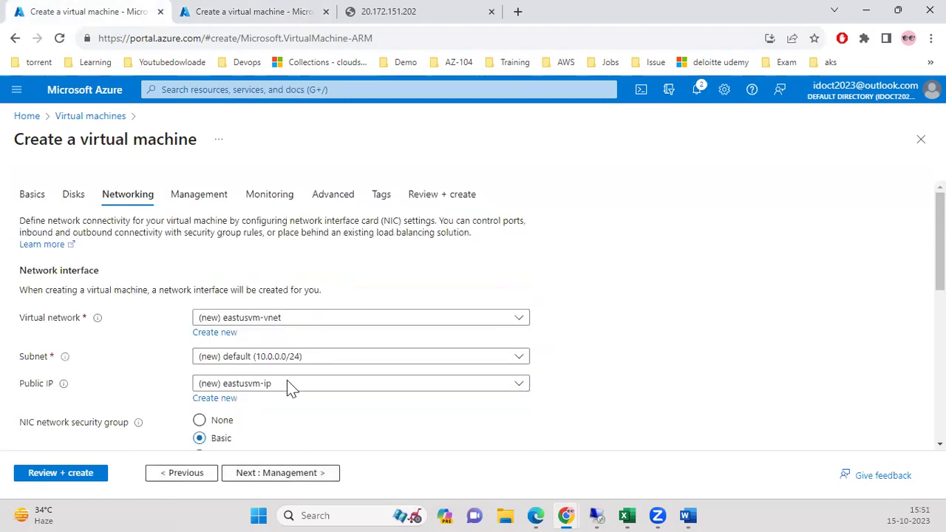
left_click(266, 318)
On the new form's Networking step, keep privatedns-vnet with subnet vmsubnet (10.0.0.0/24).
left_click(244, 11)
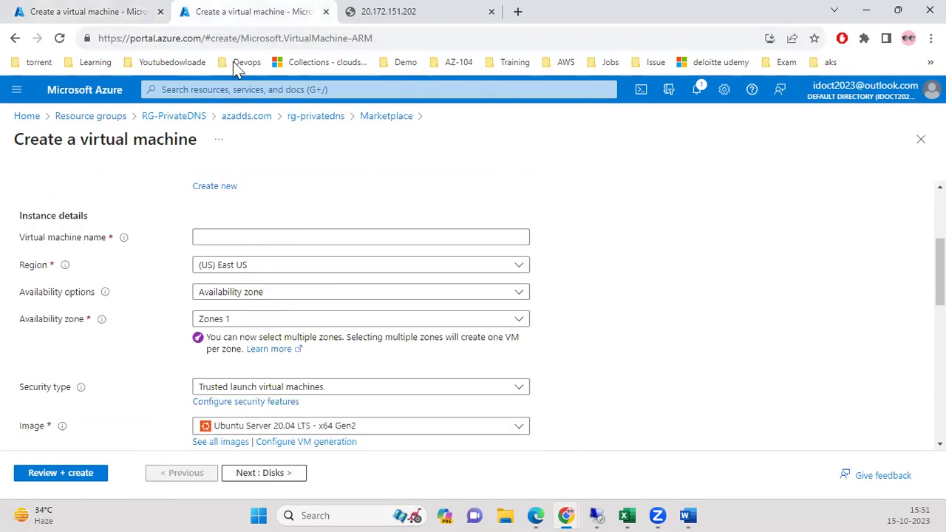
scroll(625, 393, "up", 3)
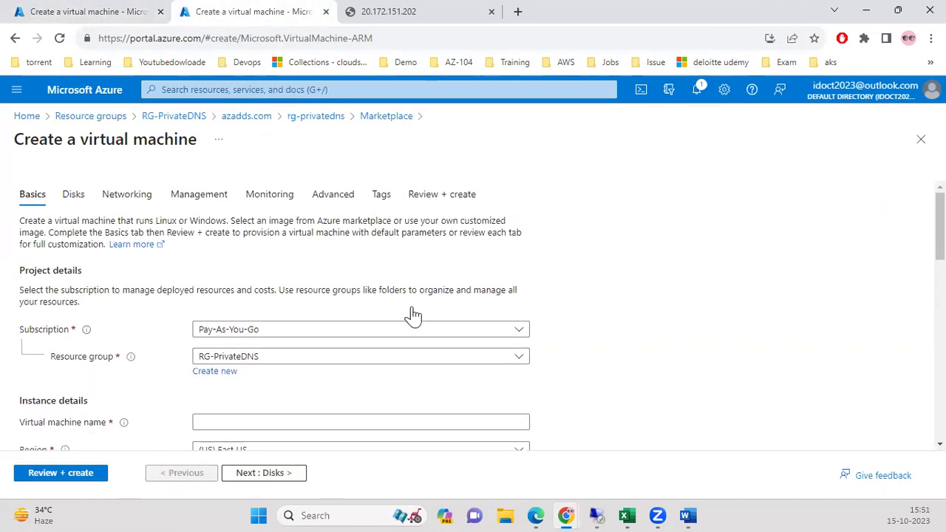
left_click(105, 197)
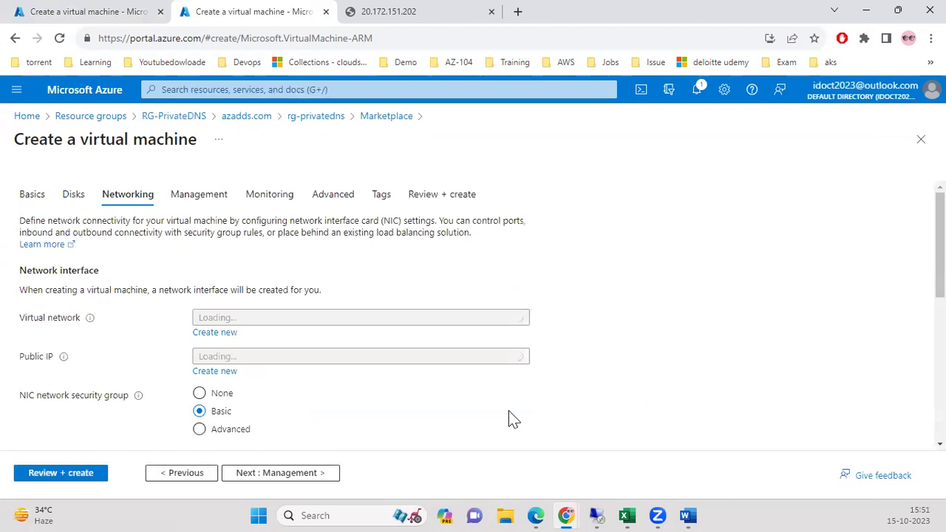
left_click(334, 323)
left_click(334, 323)
left_click(333, 323)
left_click(334, 323)
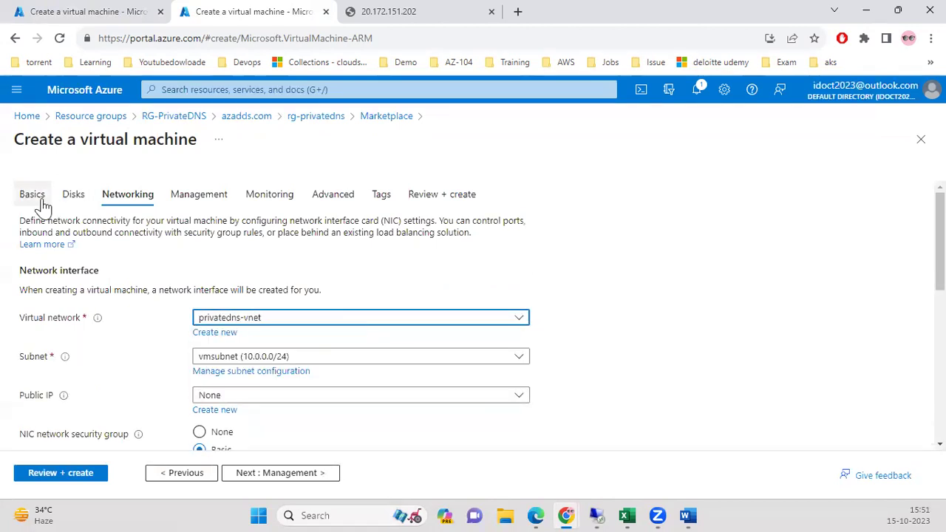
Name the new virtual machine eastusvm on the Basics step.
left_click(41, 198)
scroll(363, 376, "down", 2)
left_click(320, 360)
type("ea")
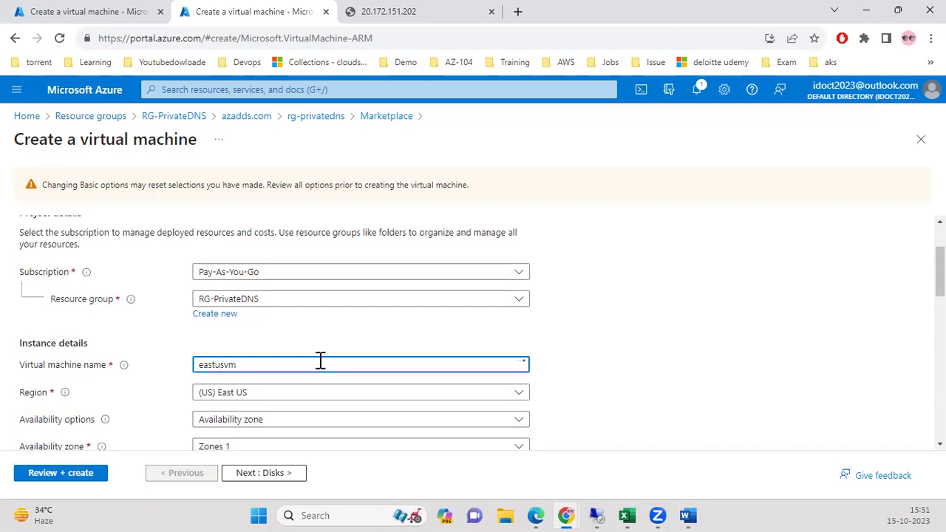
type("stusvm")
Choose Windows Server 2016 Datacenter - x64 Gen2 as the image.
scroll(218, 411, "down", 3)
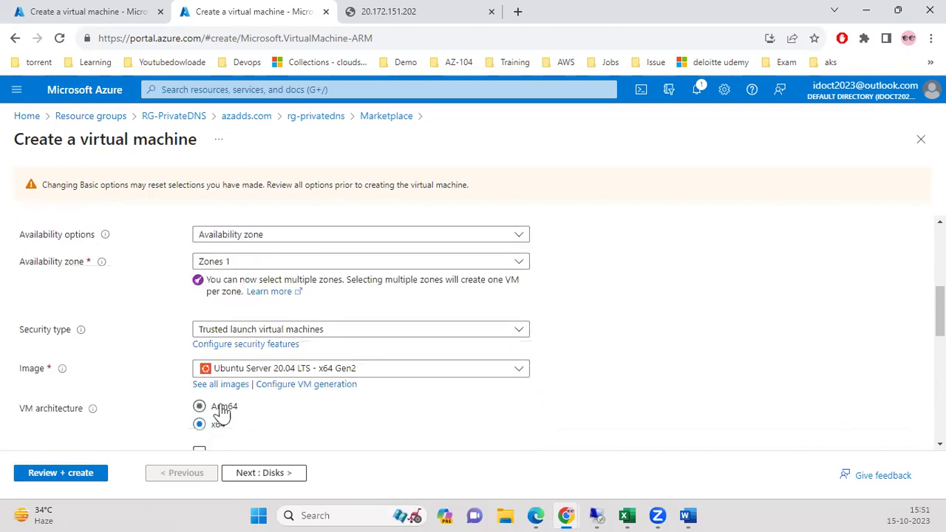
left_click(278, 375)
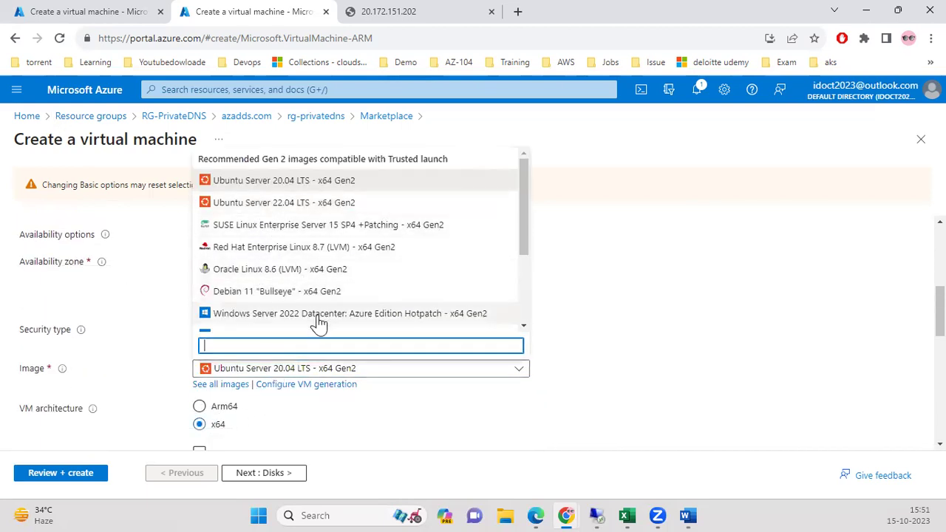
scroll(318, 295, "down", 2)
scroll(320, 290, "down", 1)
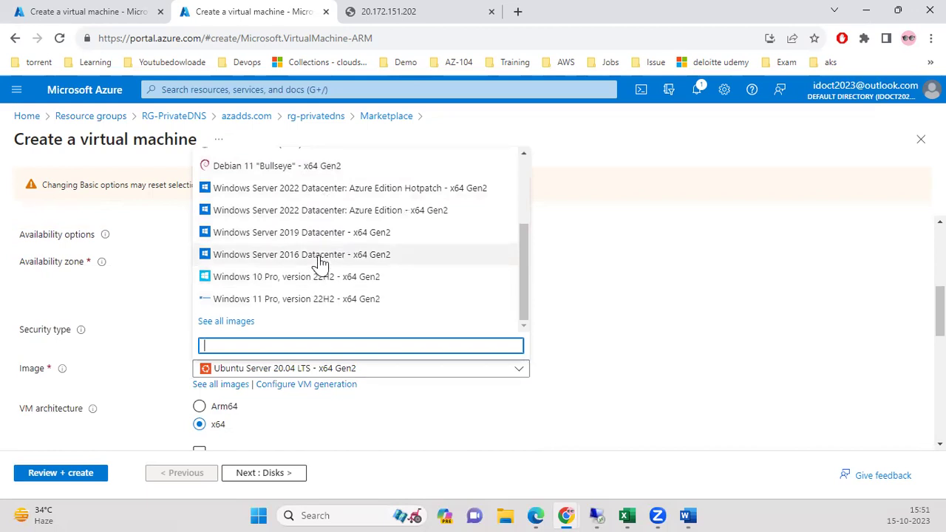
left_click(320, 256)
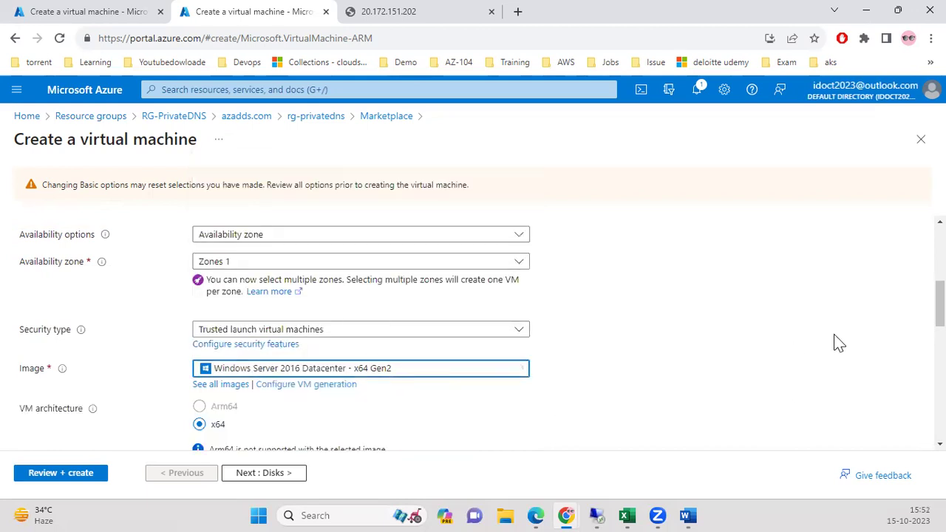
scroll(250, 336, "up", 1)
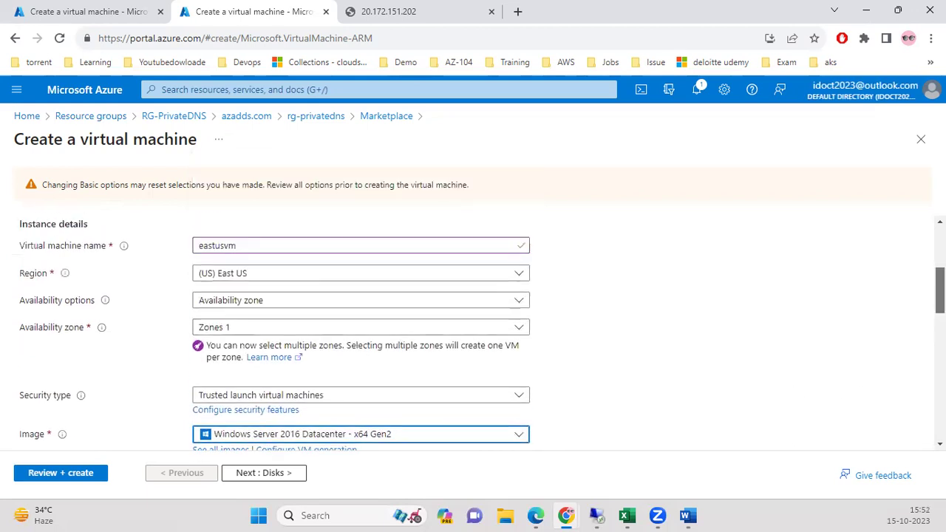
Set No infrastructure redundancy, Standard security type, and keep the Windows Server 2016 Datacenter image.
left_click(250, 336)
left_click(235, 310)
left_click(236, 310)
left_click(376, 340)
left_click(412, 359)
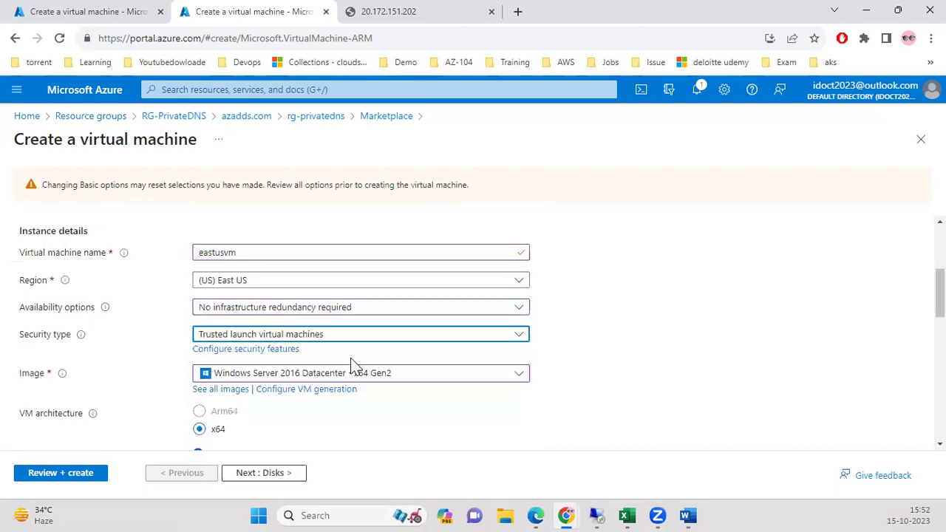
left_click(437, 361)
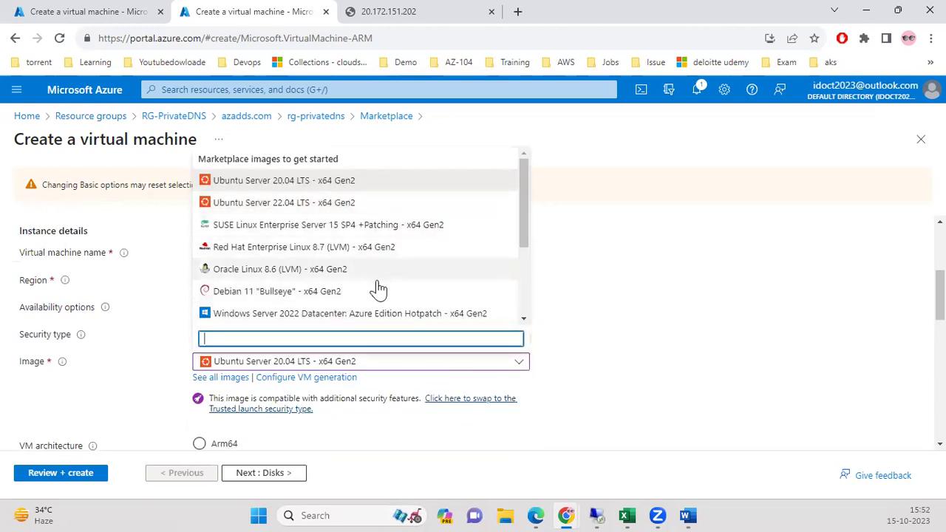
scroll(376, 292, "down", 3)
key("Escape")
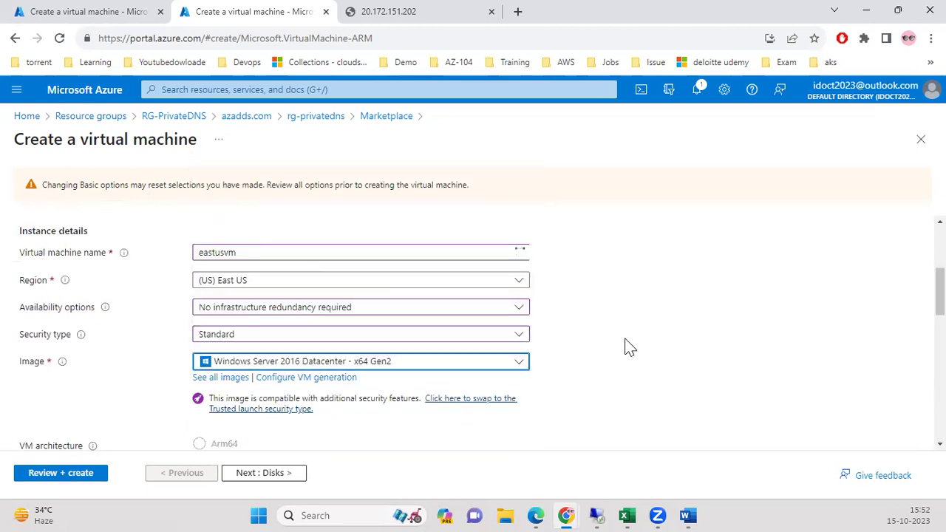
scroll(480, 332, "down", 5)
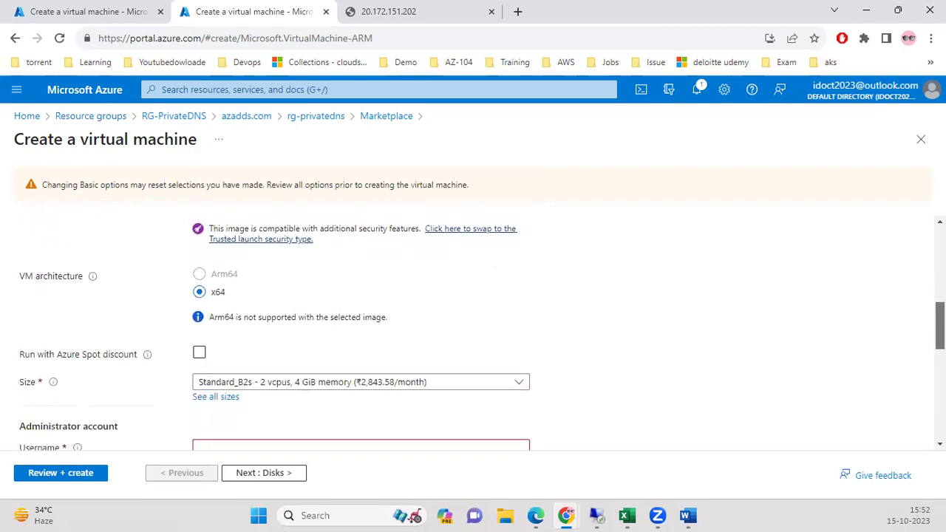
Enter the administrator username, password and matching password confirmation.
left_click(442, 359)
type("ajay")
key("Tab")
type("P")
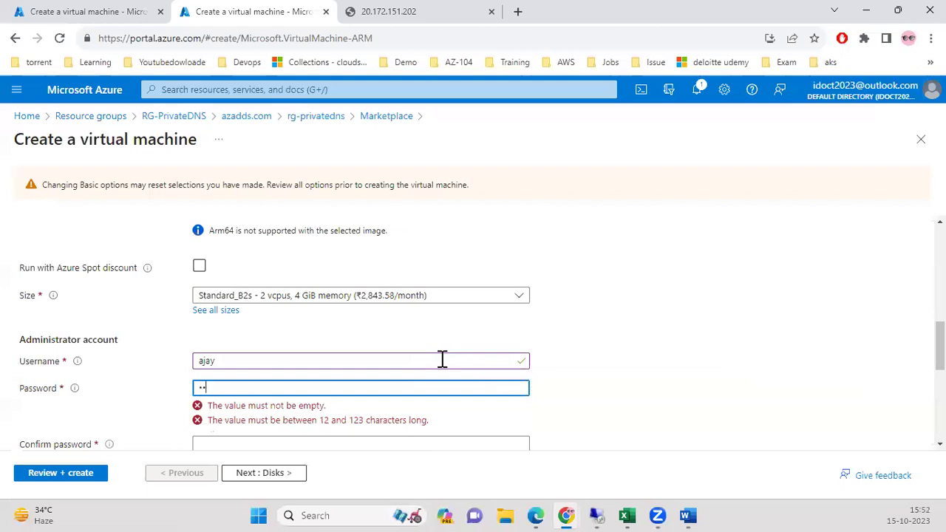
type("••••••")
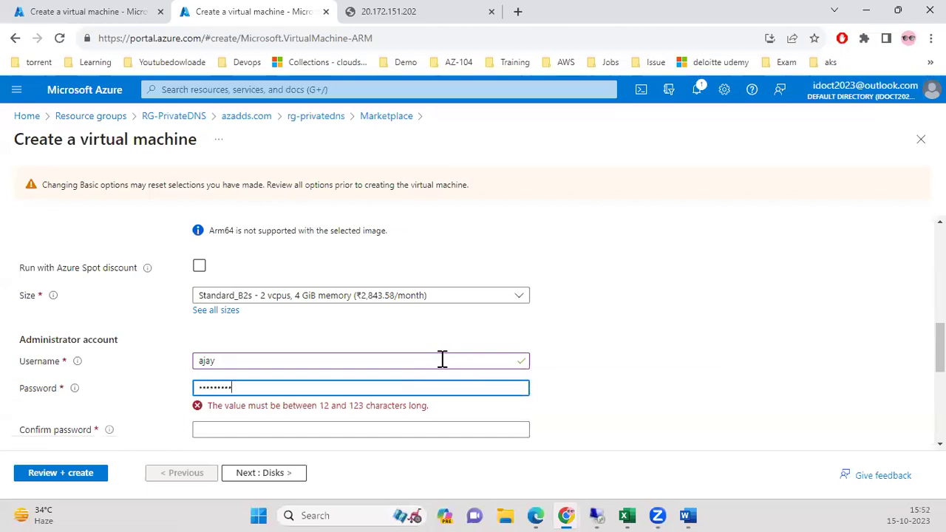
key("Tab")
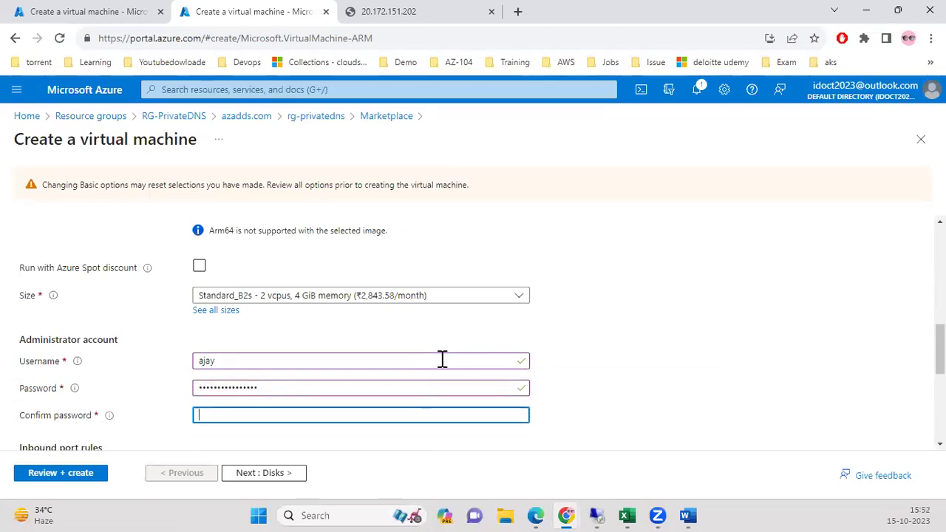
type("••••••")
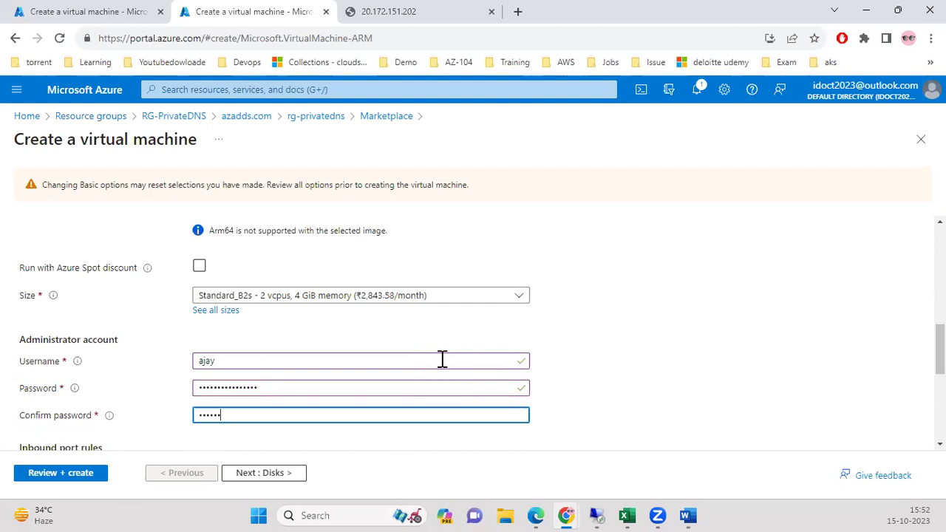
type("•")
scroll(397, 327, "down", 3)
Allow HTTP (80) and HTTPS (443) inbound ports alongside RDP (3389).
left_click(365, 332)
left_click(308, 347)
left_click(259, 365)
left_click(131, 367)
scroll(296, 444, "down", 1)
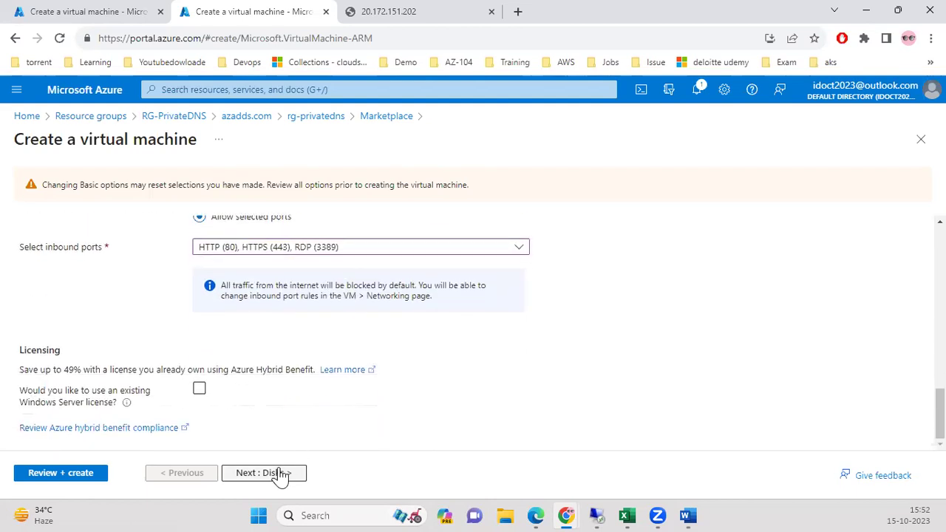
Keep privatedns-vnet on Networking and run Review + create until validation passes.
left_click(279, 474)
left_click(297, 474)
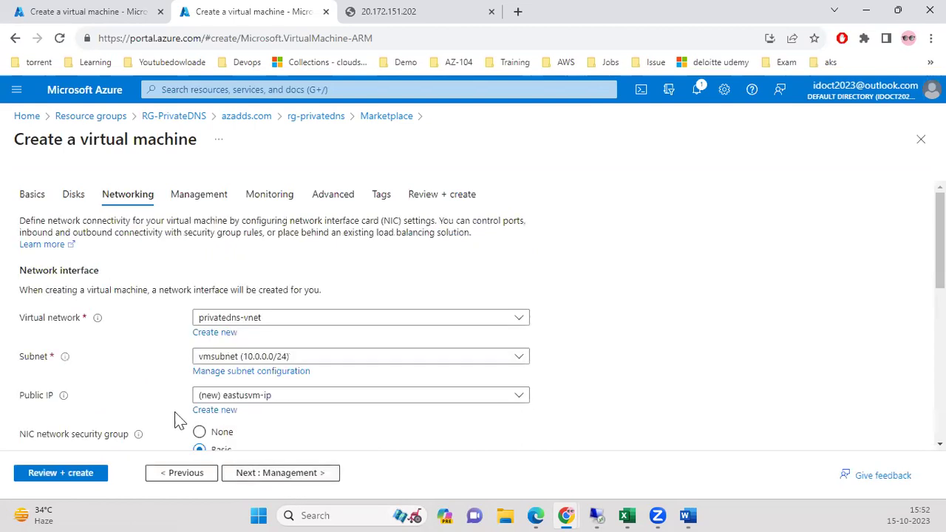
left_click(275, 319)
left_click(274, 319)
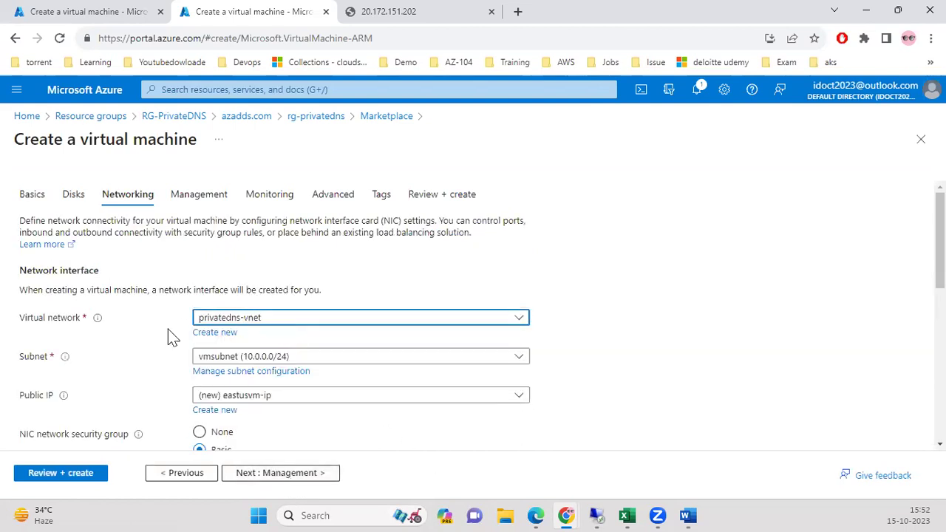
scroll(377, 388, "down", 3)
scroll(343, 373, "down", 1)
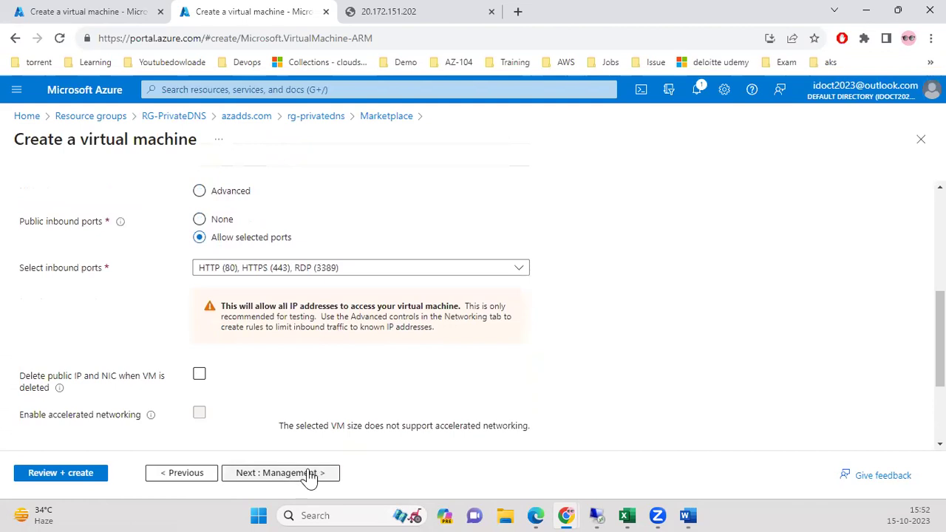
left_click(307, 479)
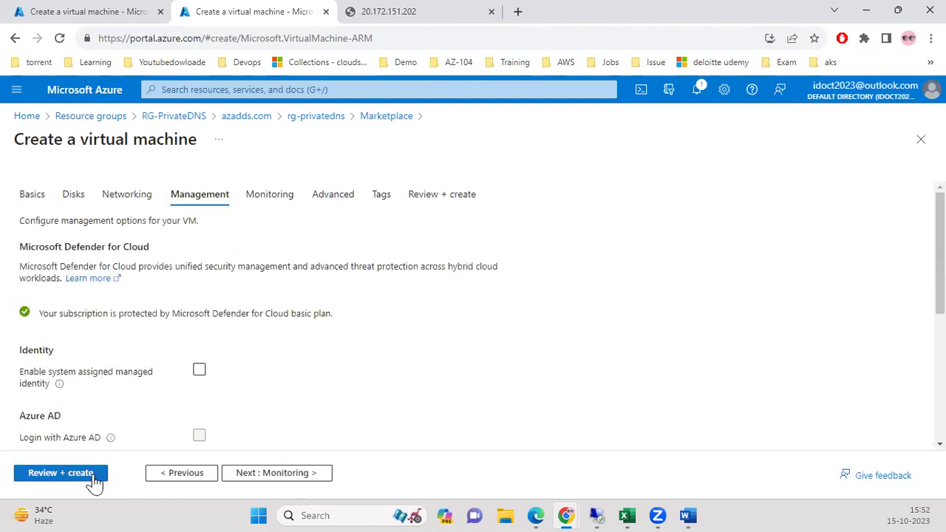
left_click(86, 473)
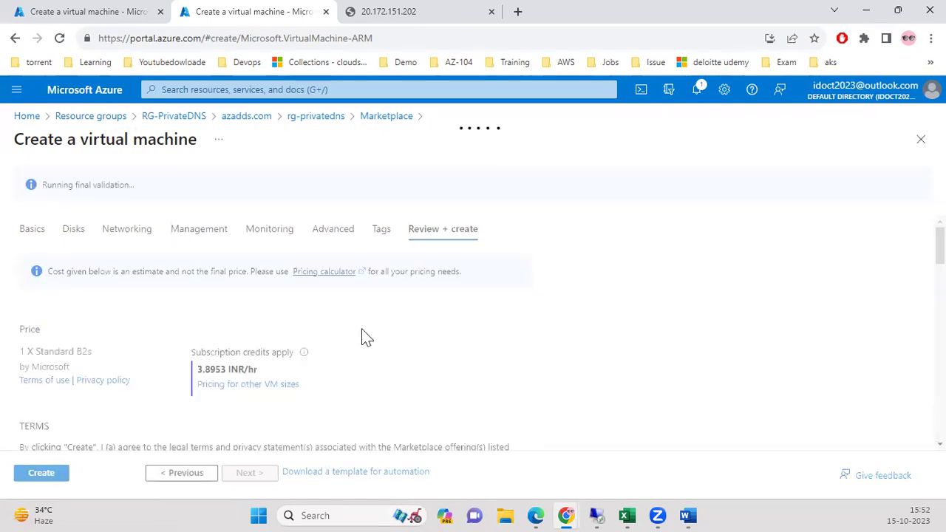
scroll(365, 338, "down", 10)
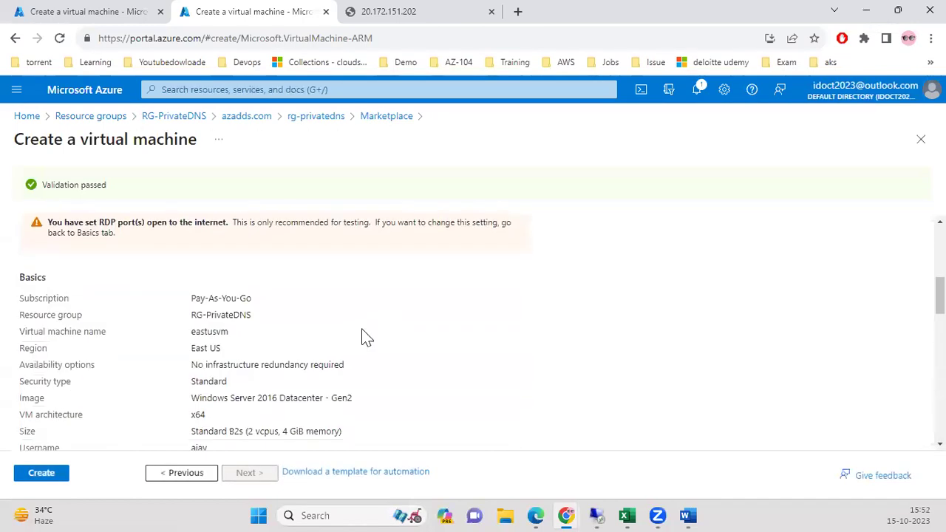
Create eastusvm, then send the abandoned first wizard tab back to the Azure Home page.
left_click(41, 477)
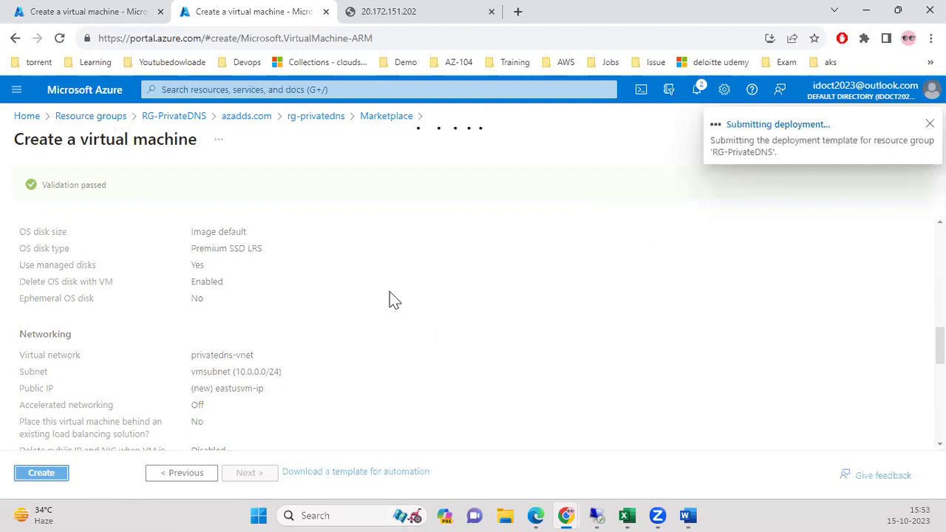
left_click(55, 15)
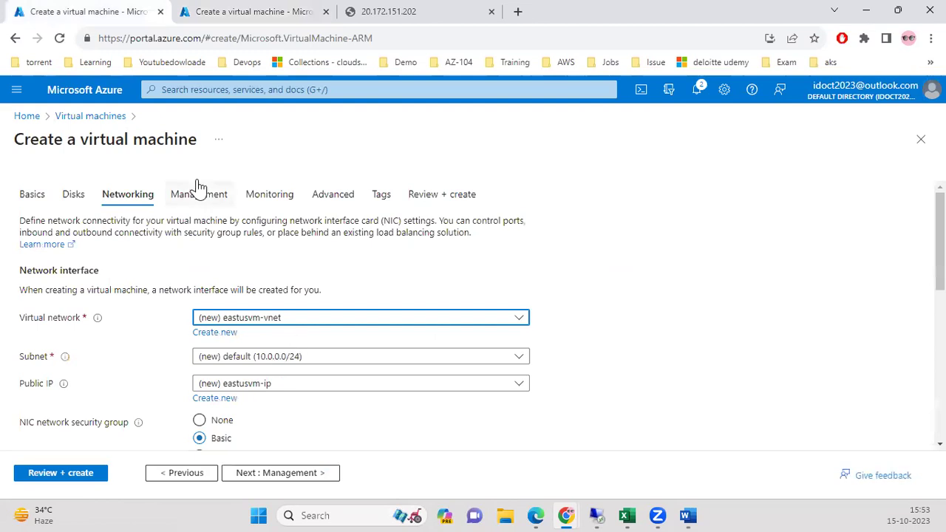
scroll(222, 258, "down", 2)
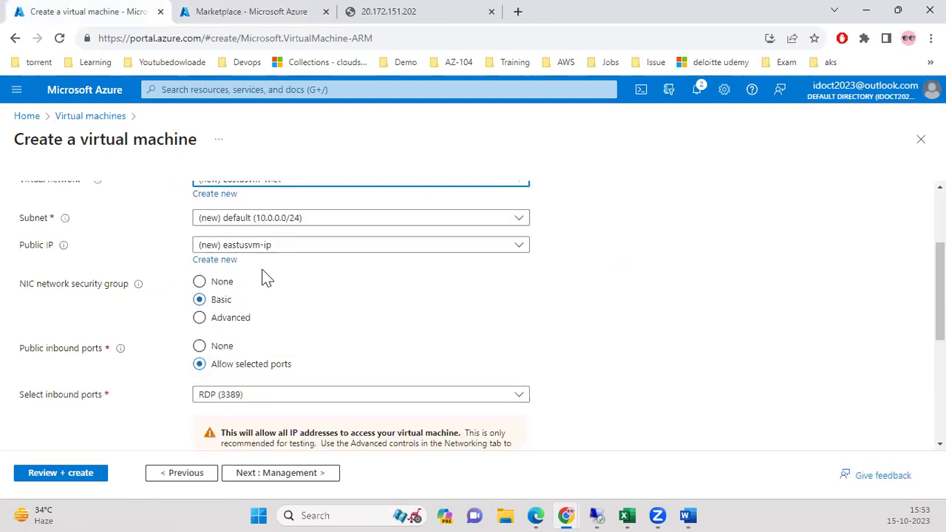
scroll(266, 311, "up", 2)
left_click(275, 317)
left_click(275, 320)
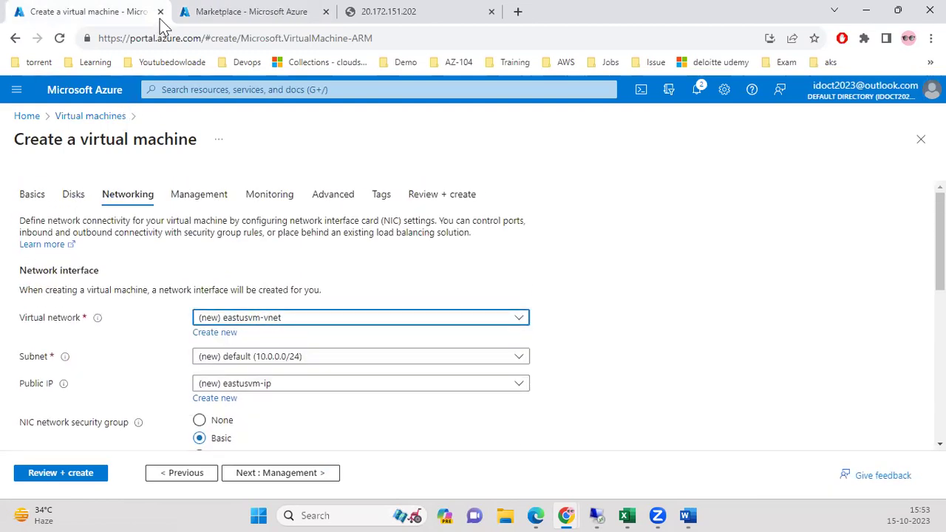
left_click(94, 96)
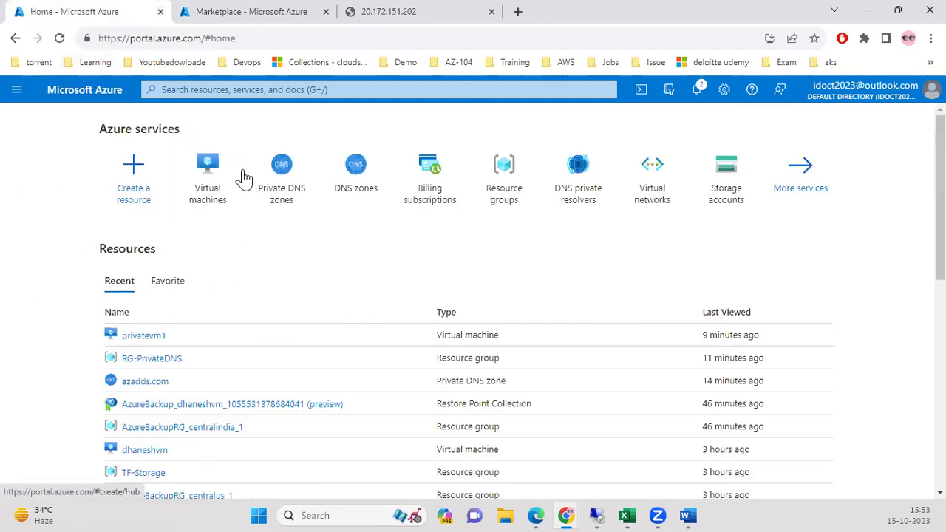
From Notifications, open the successfully deployed eastusvm and discard the unsaved edits.
left_click(232, 13)
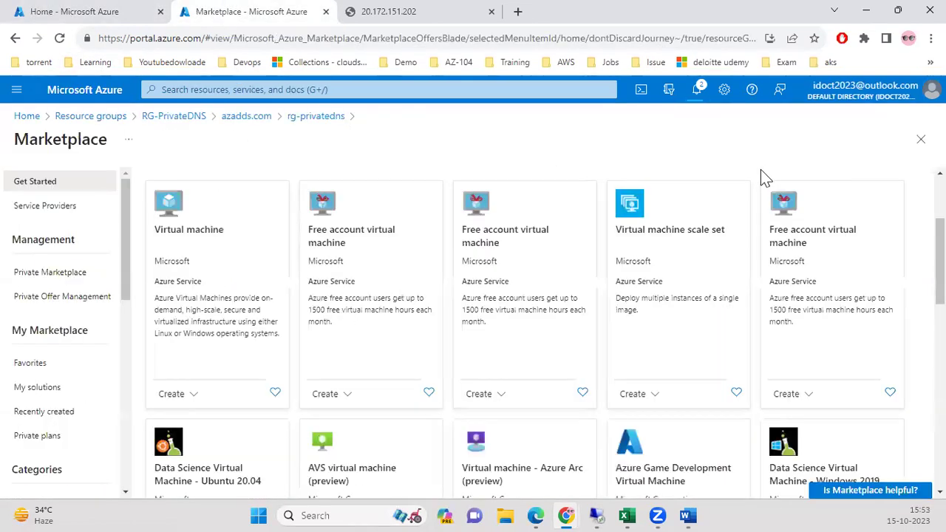
left_click(698, 92)
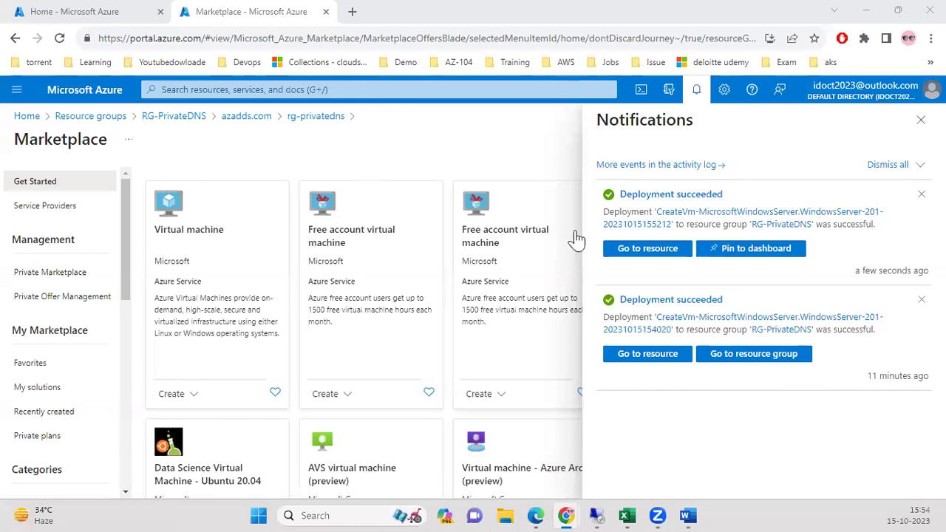
left_click(634, 251)
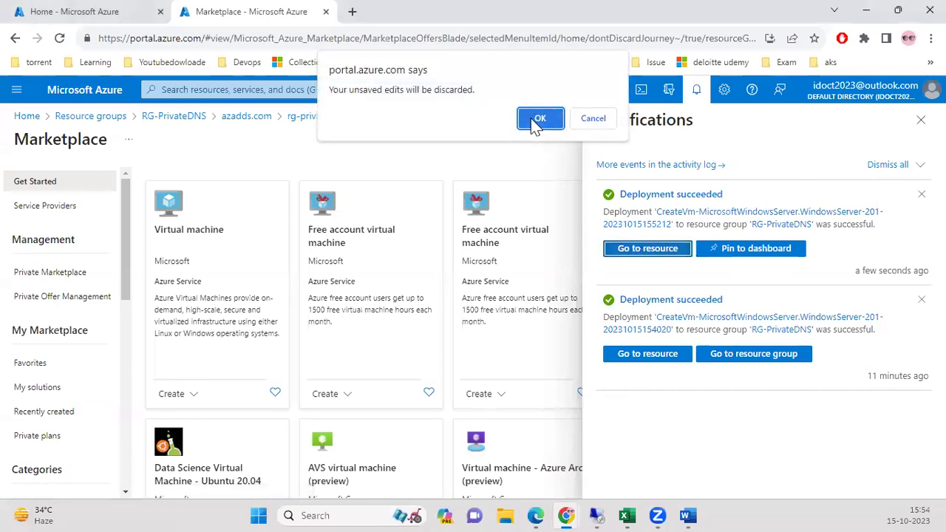
left_click(537, 120)
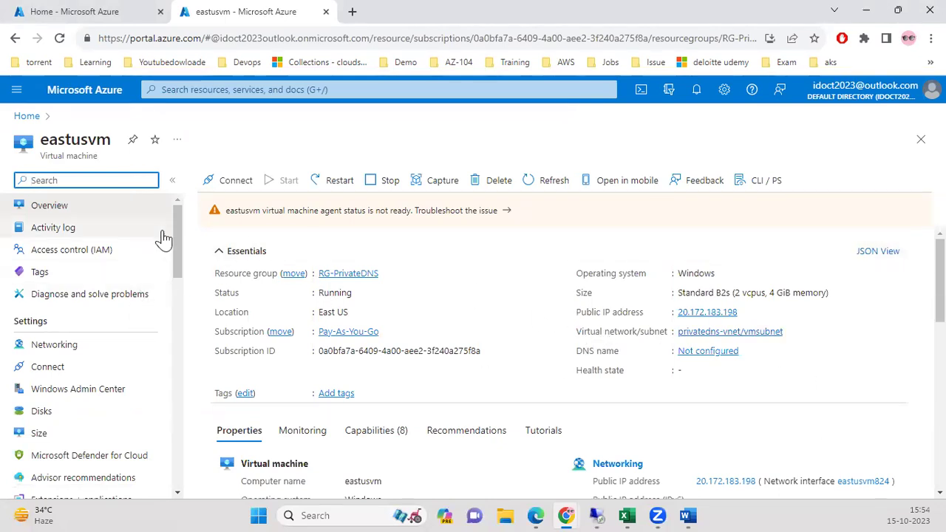
Minimize the Word Commands notes and return to the eastusvm overview in the portal.
mouse_move(683, 508)
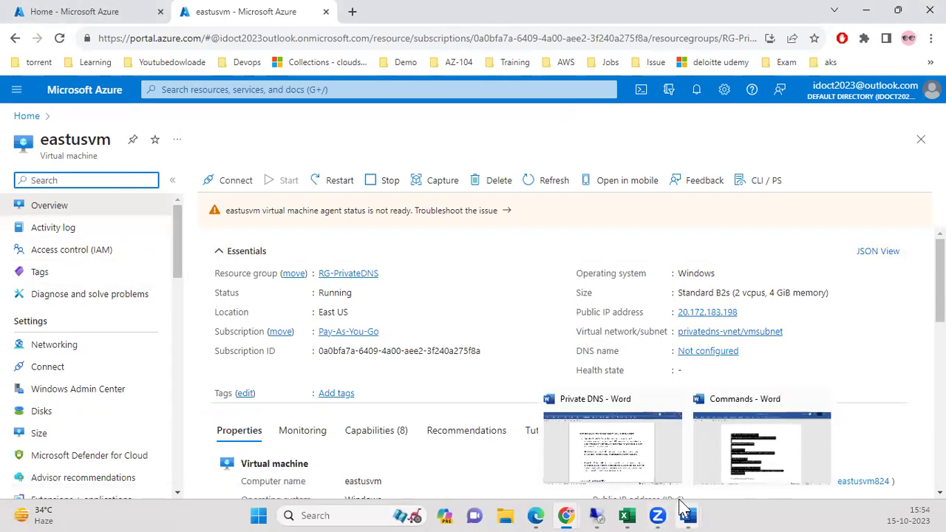
left_click(729, 468)
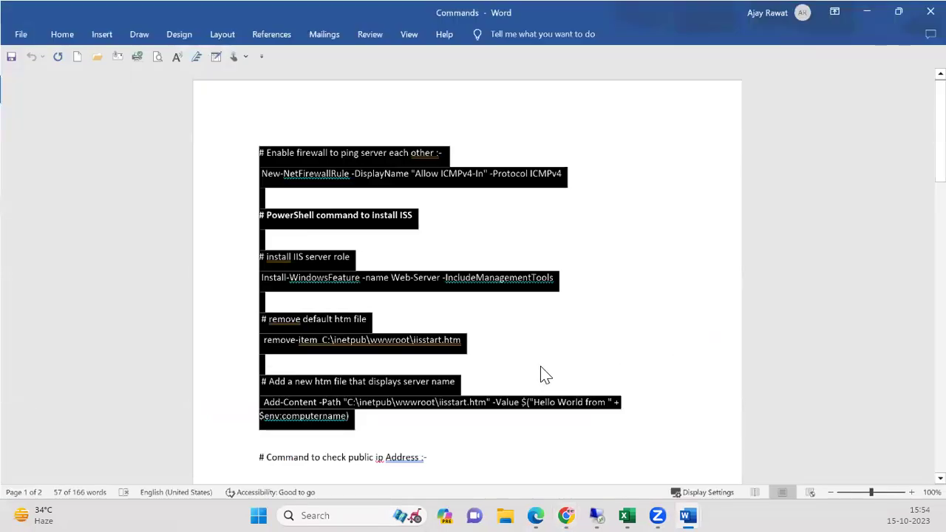
left_click(861, 13)
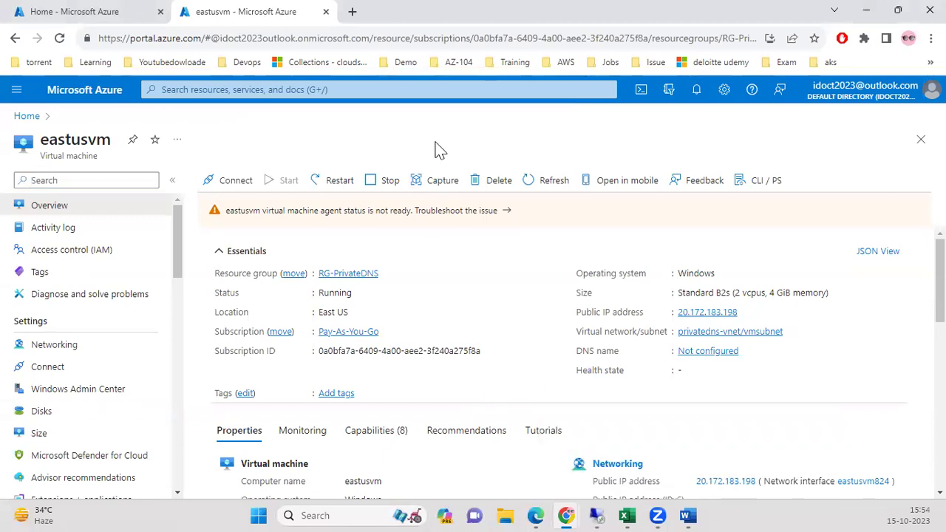
left_click_drag(175, 272, 200, 380)
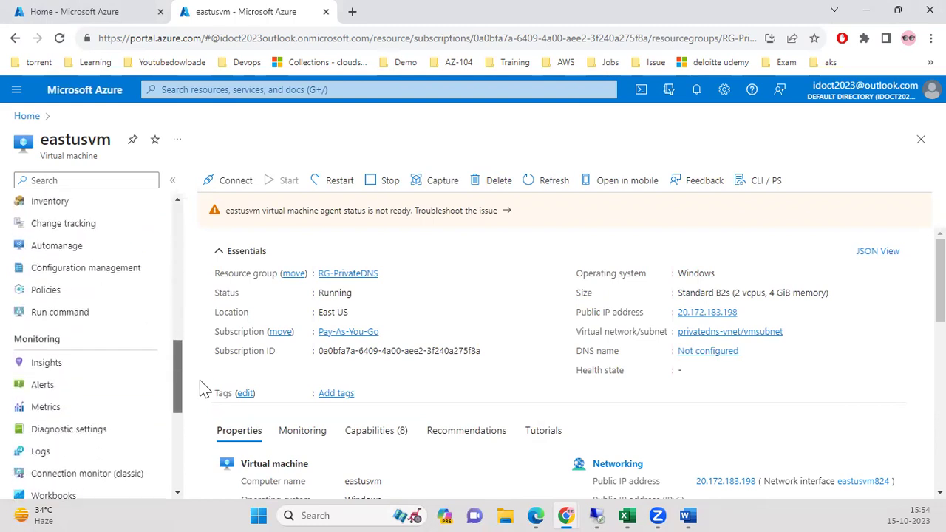
Open RunPowerShellScript on eastusvm and paste the ping, IIS and Hello World script.
left_click(68, 310)
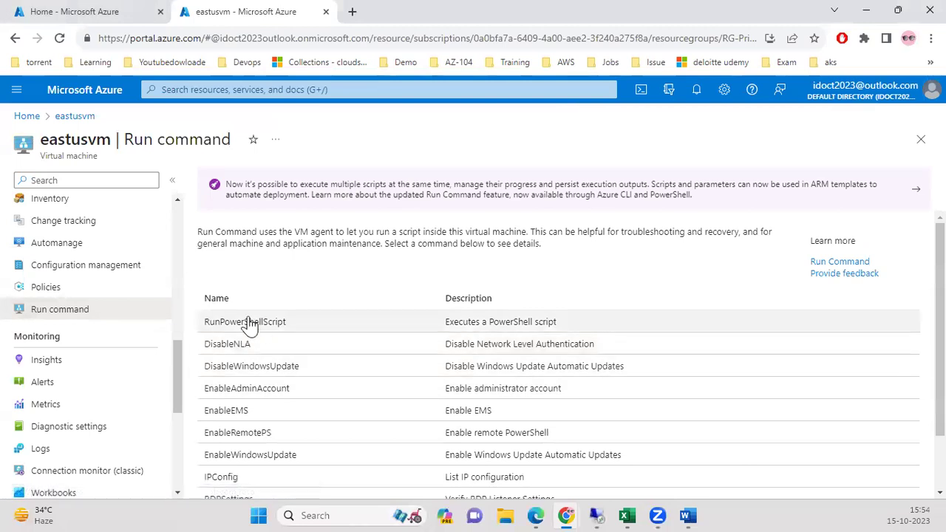
left_click(237, 323)
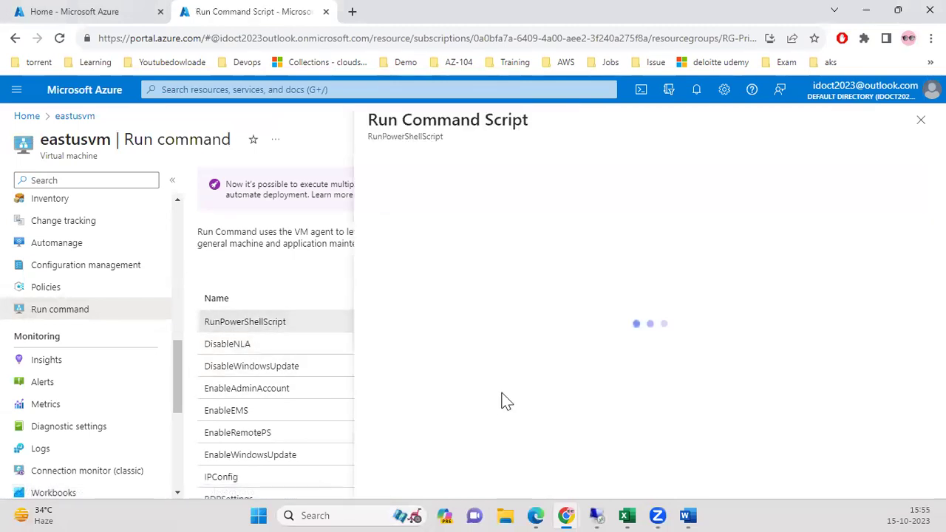
left_click(439, 185)
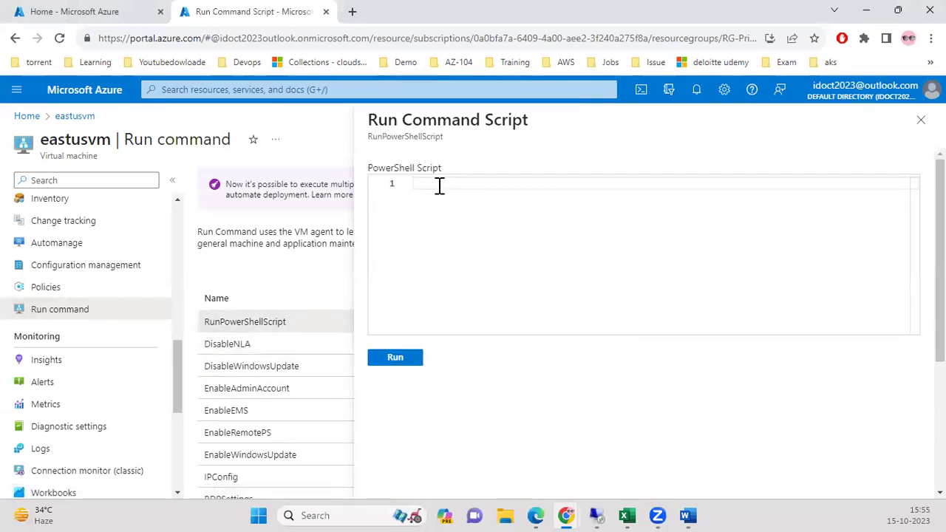
key("ctrl+v")
scroll(601, 275, "up", 1)
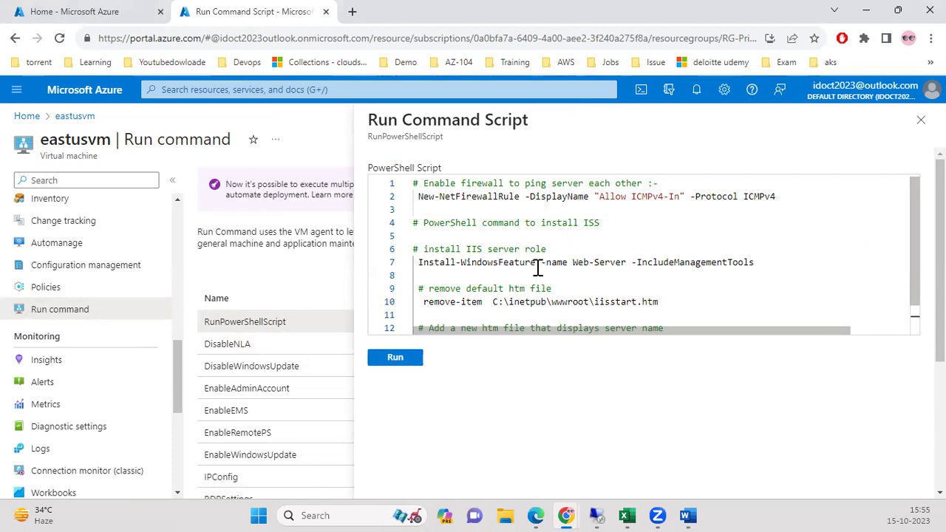
scroll(496, 288, "down", 1)
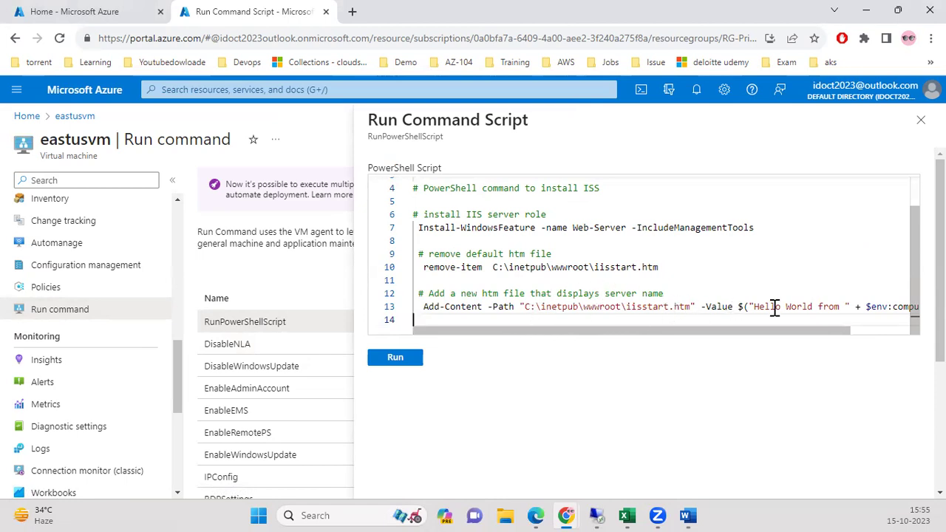
Run the script on eastusvm and check its successful output.
left_click(397, 355)
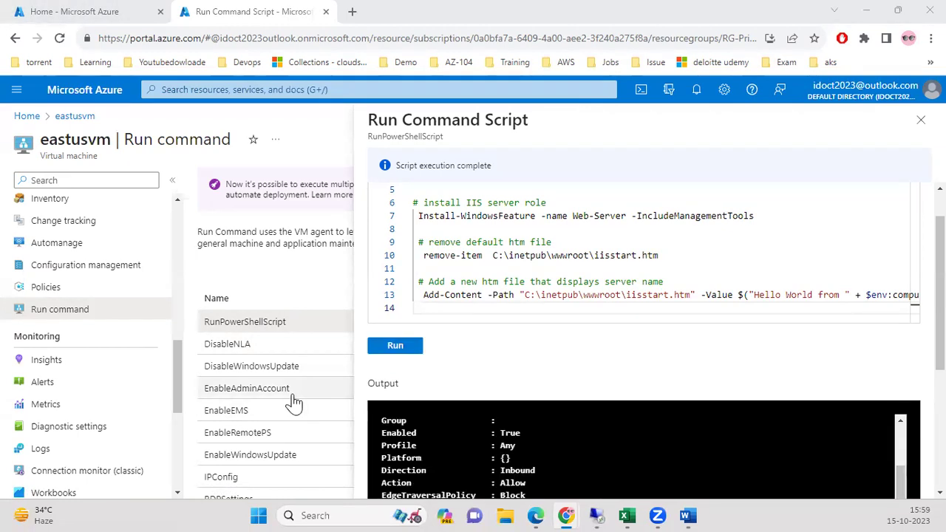
left_click_drag(940, 292, 940, 274)
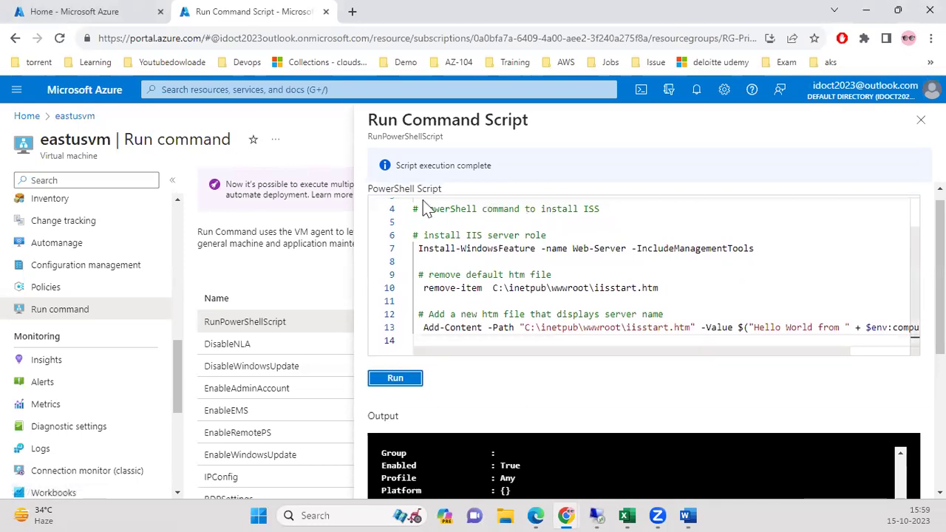
scroll(894, 332, "down", 3)
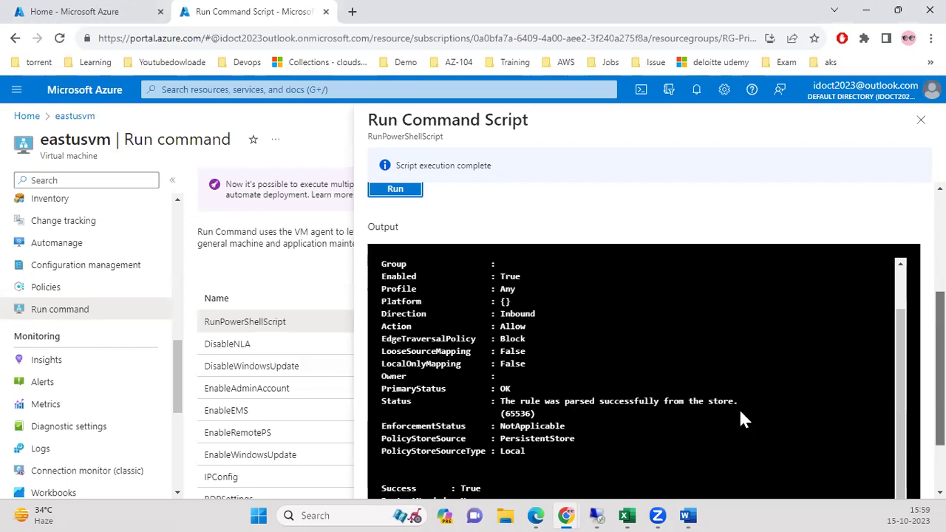
left_click(76, 12)
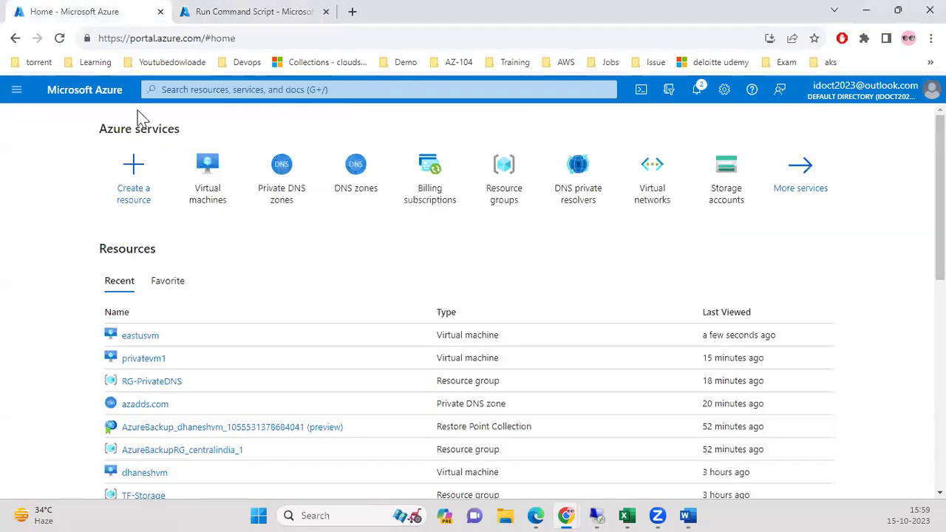
Copy the public IP address 20.172.183.198 from the eastusvm virtual machine page.
left_click(224, 180)
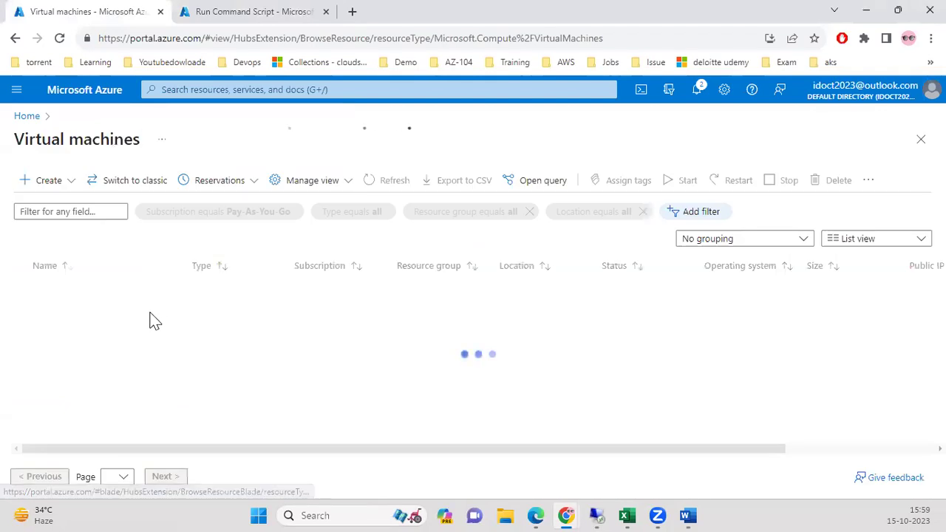
left_click(69, 313)
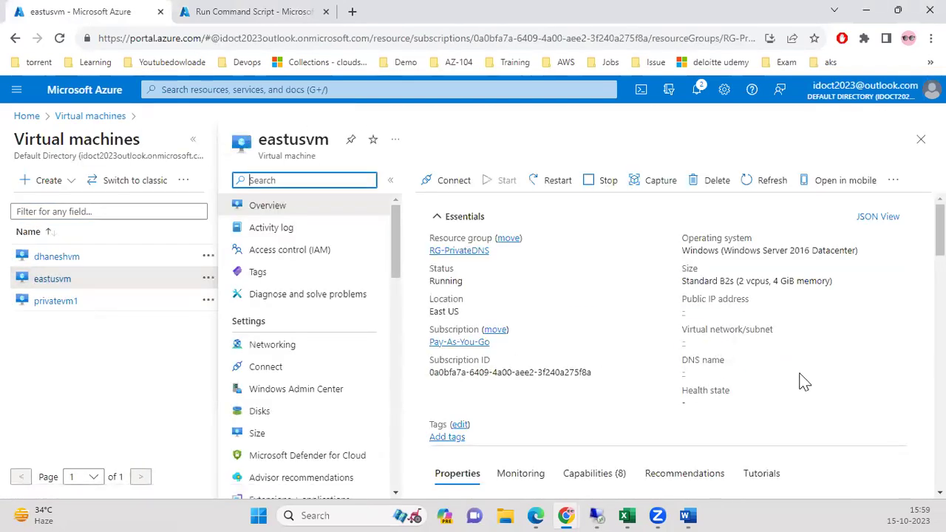
left_click(748, 311)
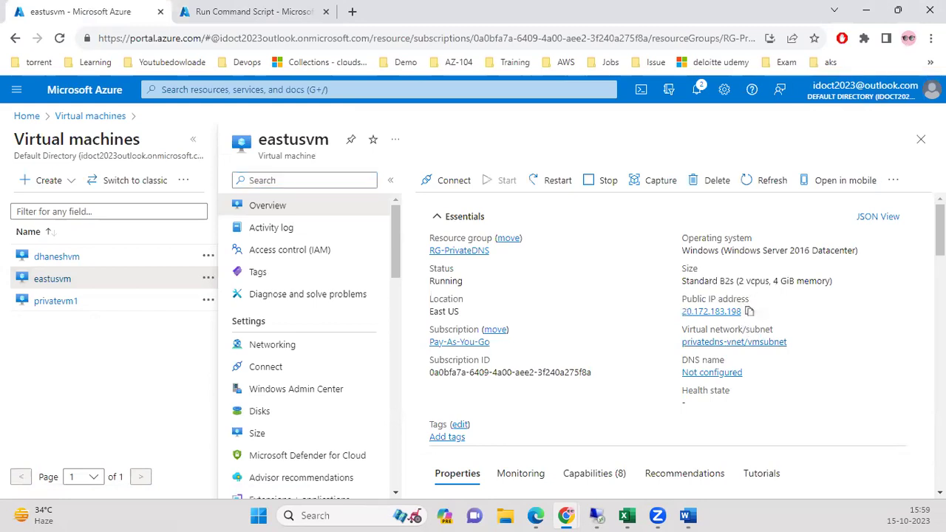
Load 20.172.183.198 in a new incognito window and confirm it shows 'Hello World from eastusvm'.
left_click(930, 38)
left_click(817, 91)
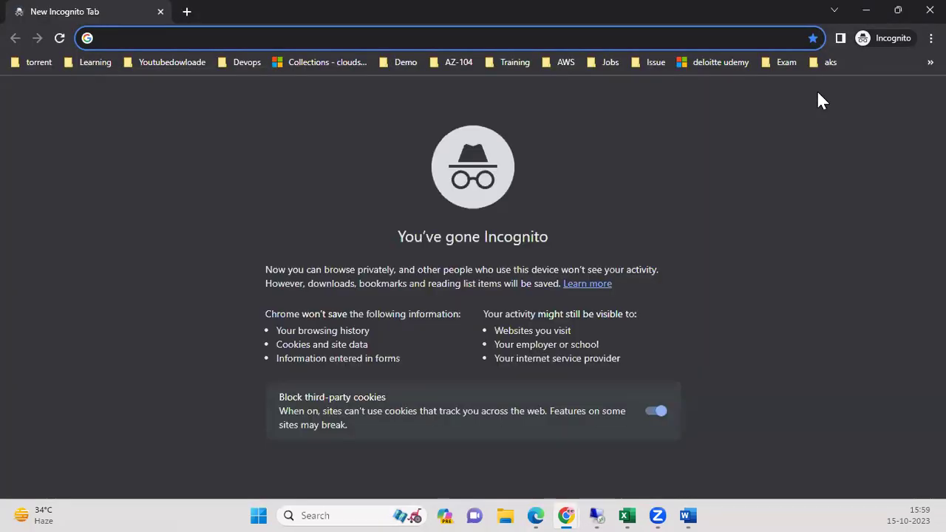
key("ctrl+v")
key("Return")
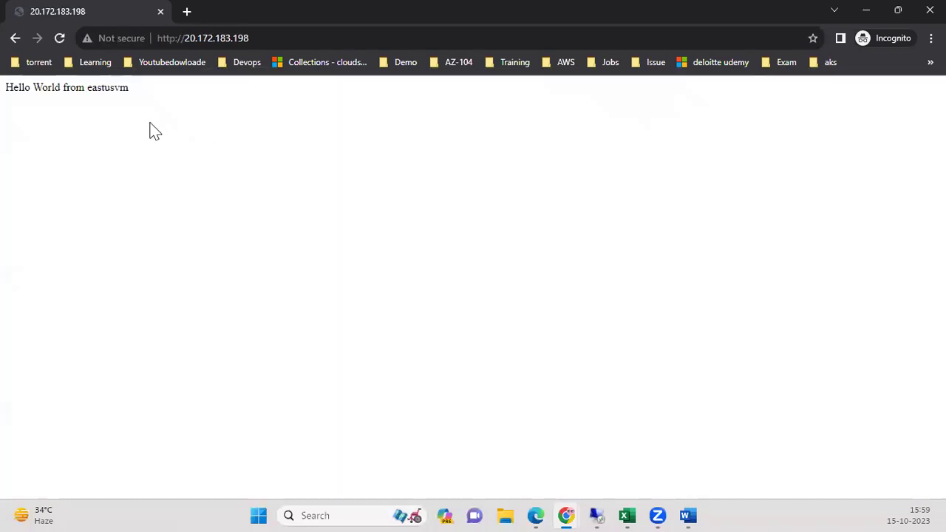
left_click_drag(70, 87, 187, 127)
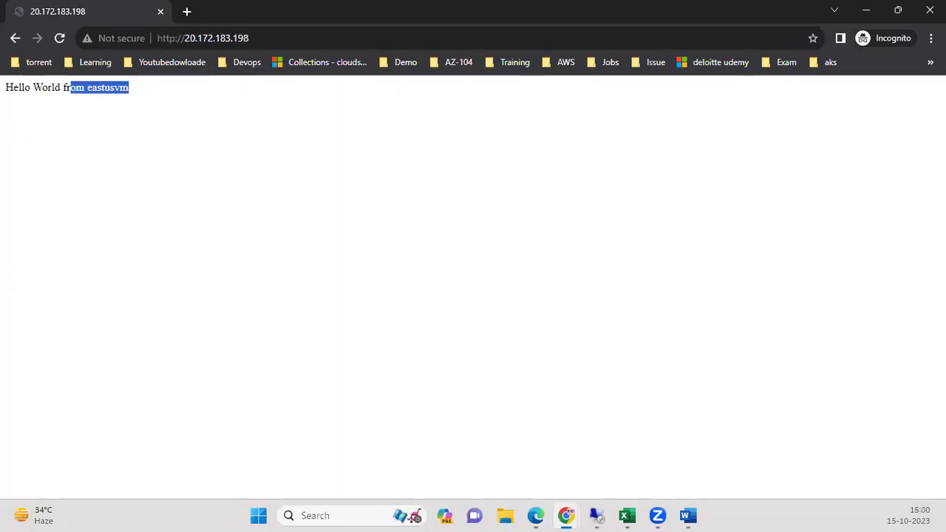
Close the incognito window, recopy eastusvm's IP, and switch to the 20.172.151.202 remote session.
left_click(929, 11)
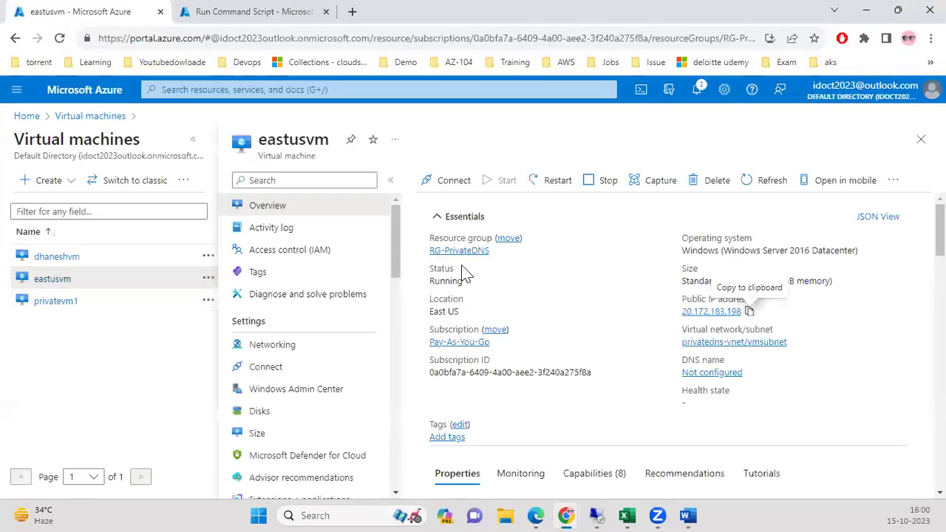
left_click(749, 311)
left_click(363, 514)
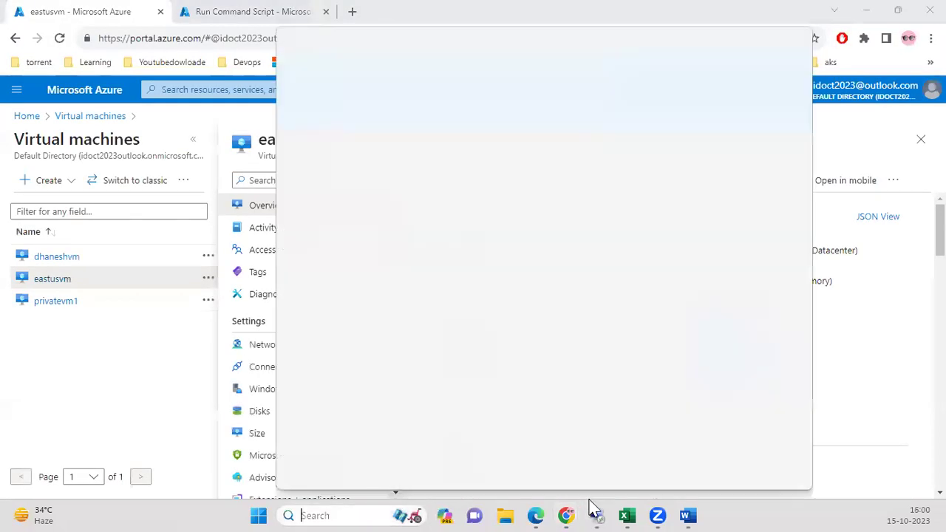
left_click(593, 452)
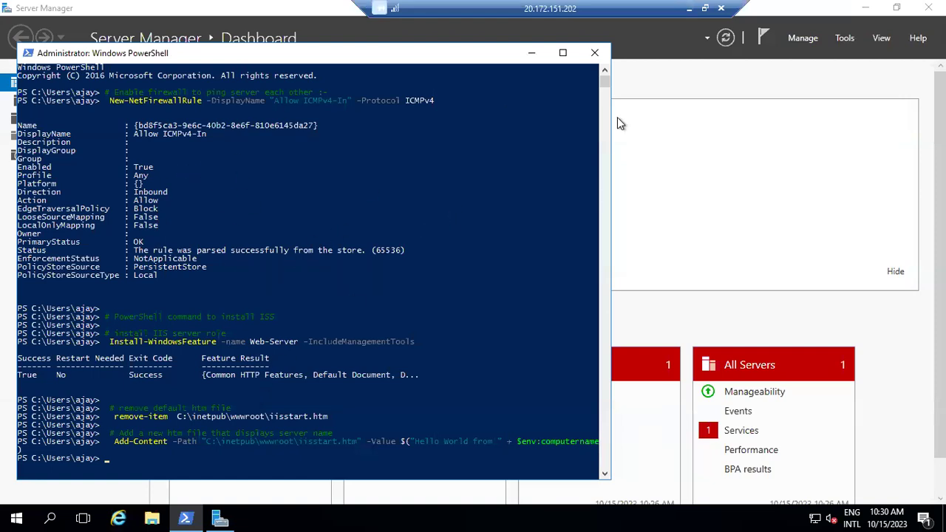
Close remote PowerShell, run hostname in cmd to confirm privatevm1, then minimize the session.
left_click(594, 55)
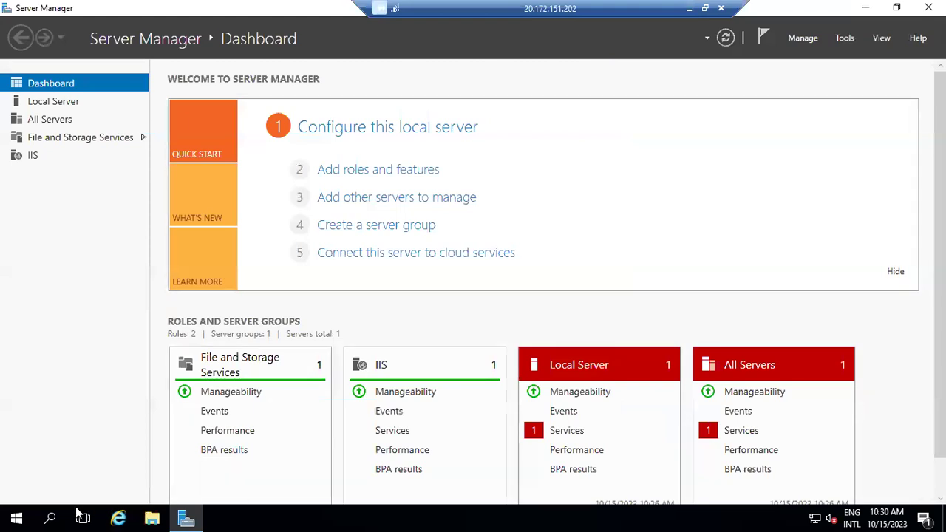
left_click(50, 515)
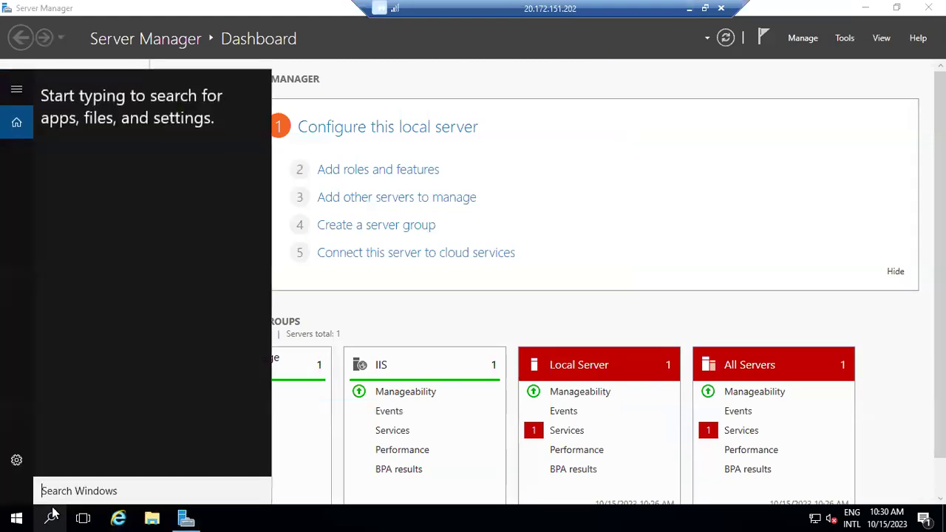
type("cmd")
key("Return")
type("hostname")
key("Return")
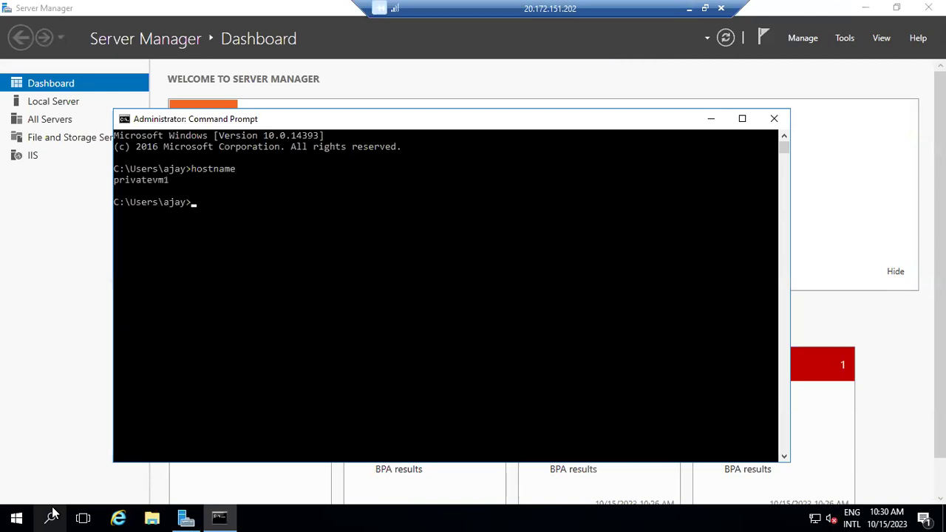
left_click(688, 8)
left_click(308, 515)
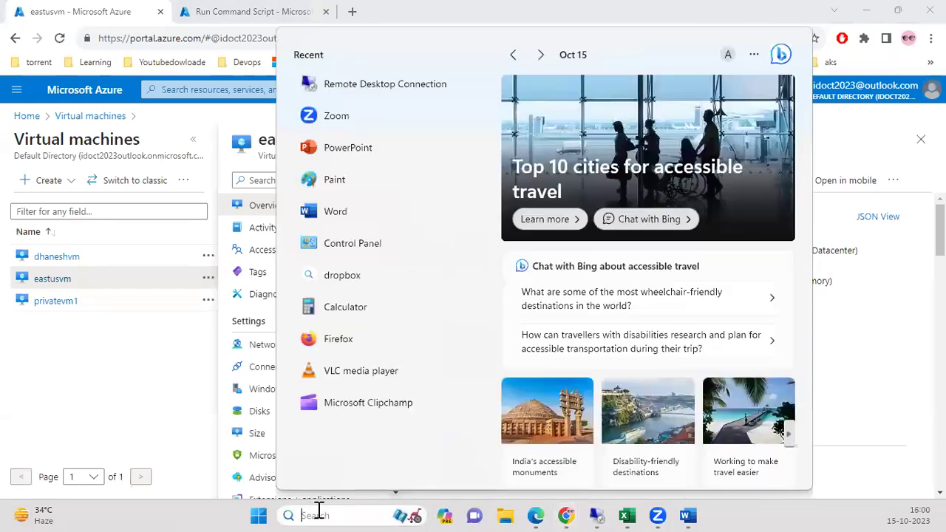
Launch Remote Desktop Connection and connect to eastusvm's IP 20.172.183.198.
type("rem")
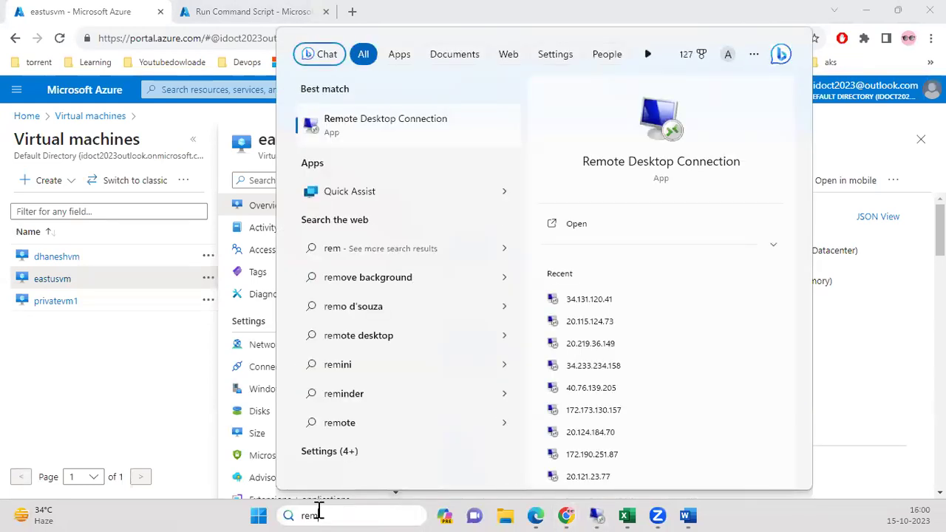
left_click(144, 356)
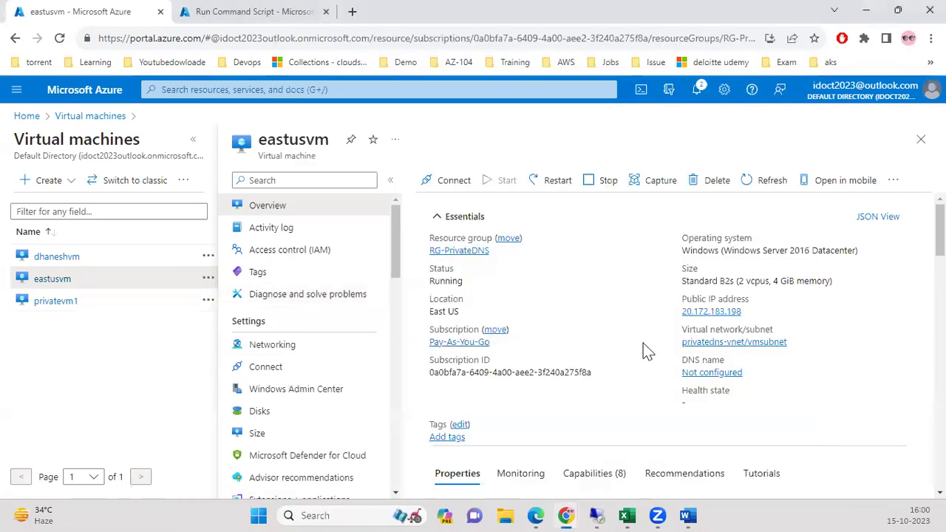
left_click(367, 511)
type("remo")
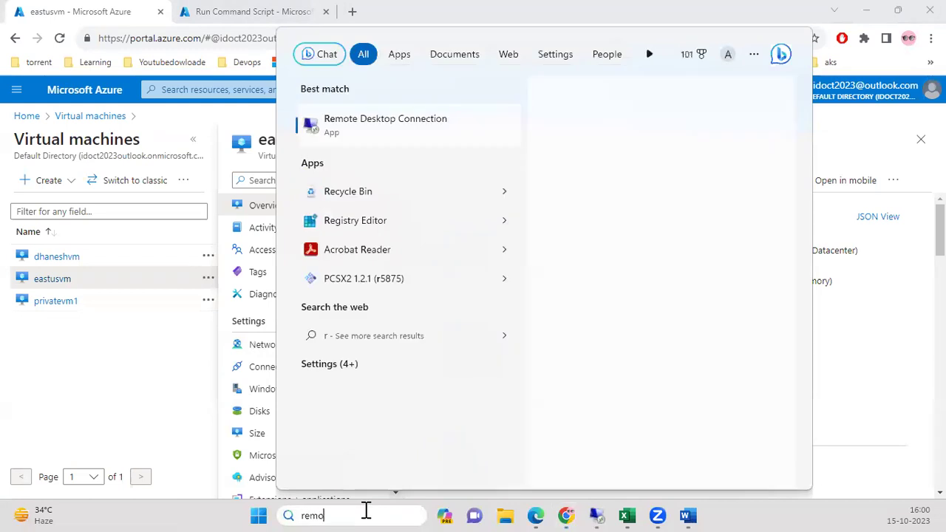
key("Escape")
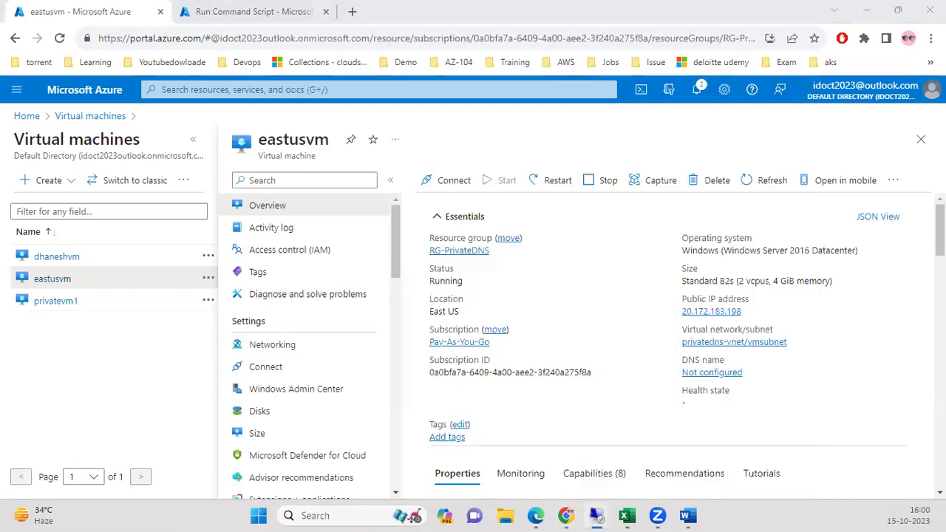
key("ctrl+v")
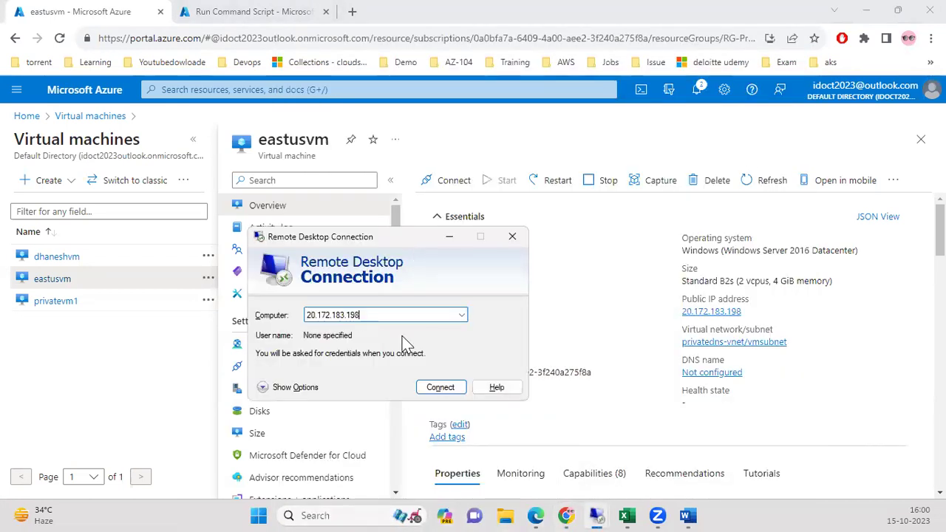
left_click(441, 387)
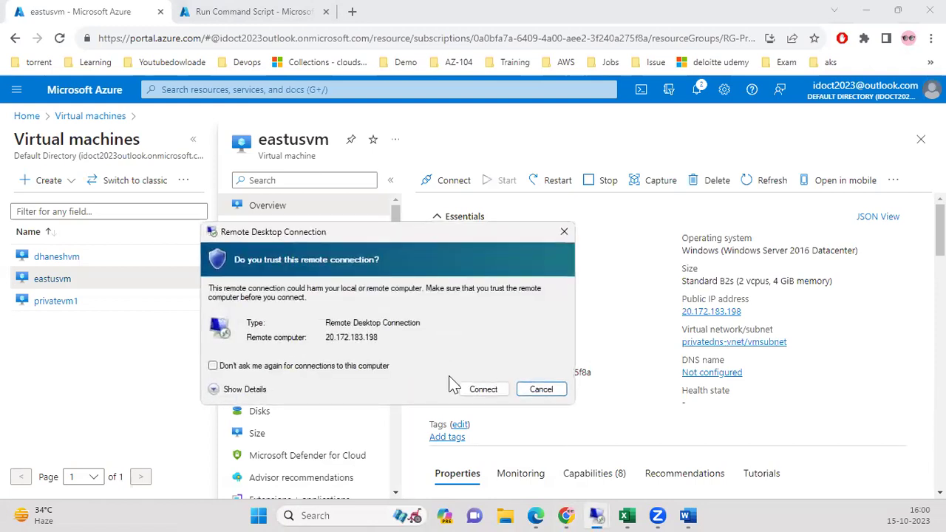
Trust the connection, sign in with a different account's credentials, and accept the certificate.
left_click(492, 394)
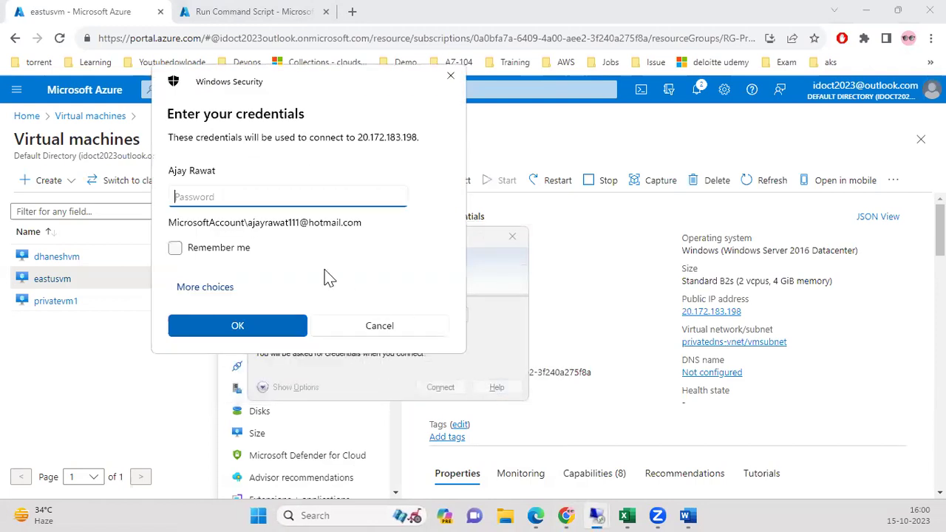
left_click(220, 291)
left_click(310, 353)
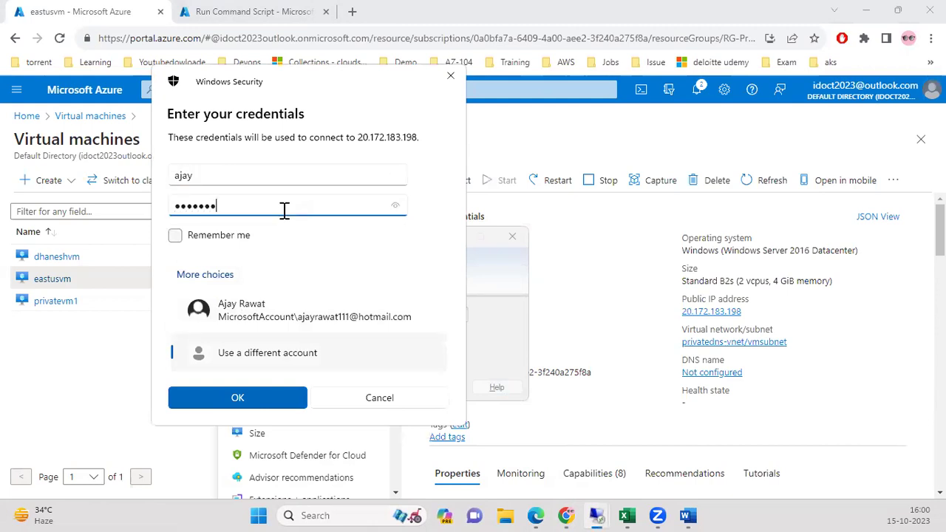
key("BackSpace")
key("BackSpace")
key("BackSpace")
key("BackSpace")
type("•")
key("Return")
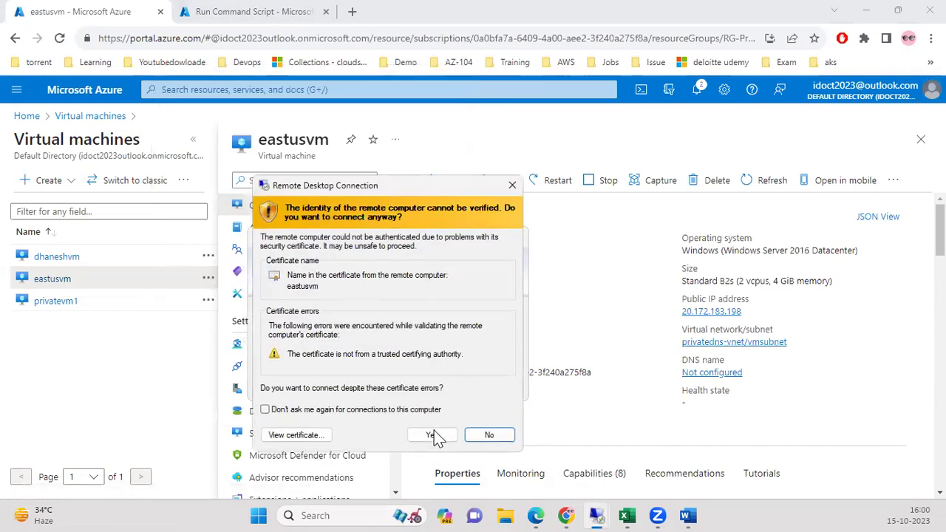
left_click(433, 436)
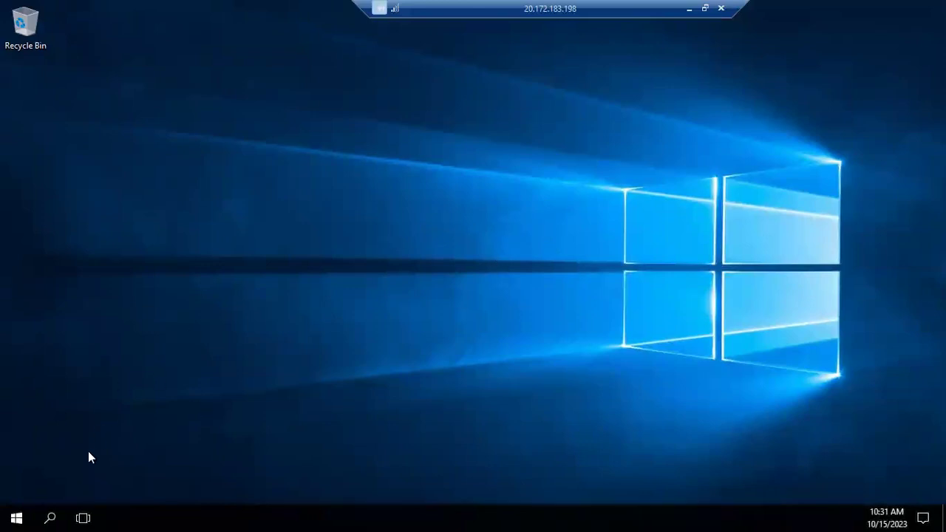
In Server Manager's Local Server, set IE Enhanced Security to Off for Administrators and Users, then minimize the session.
left_click(16, 517)
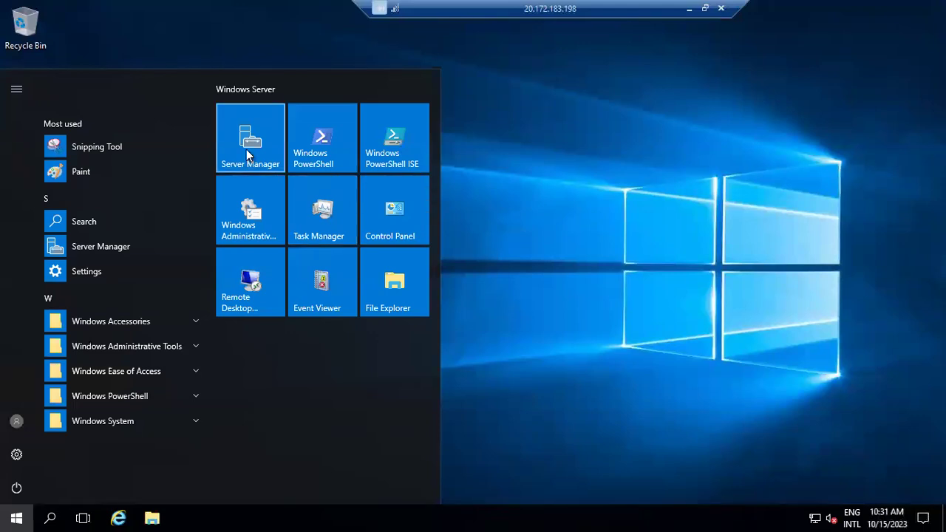
left_click(298, 169)
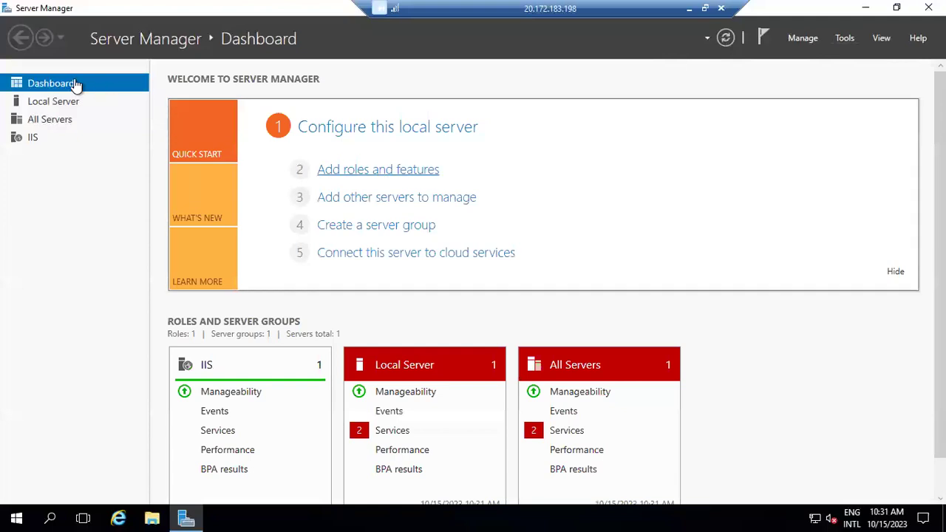
left_click(61, 103)
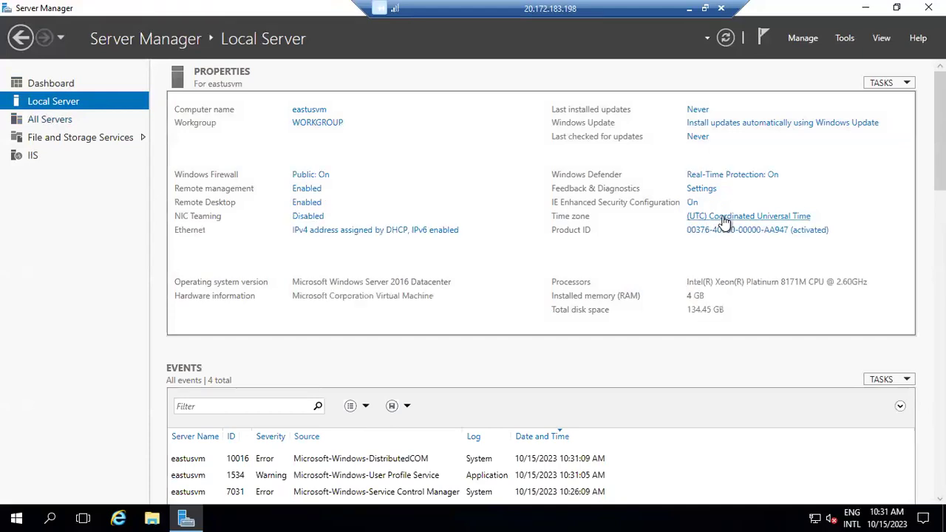
left_click(694, 201)
left_click(394, 240)
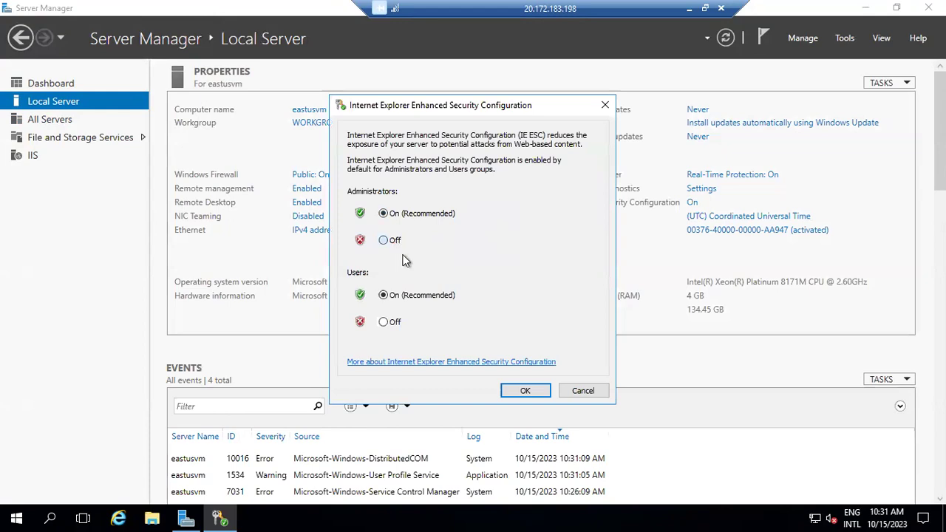
left_click(394, 325)
left_click(524, 390)
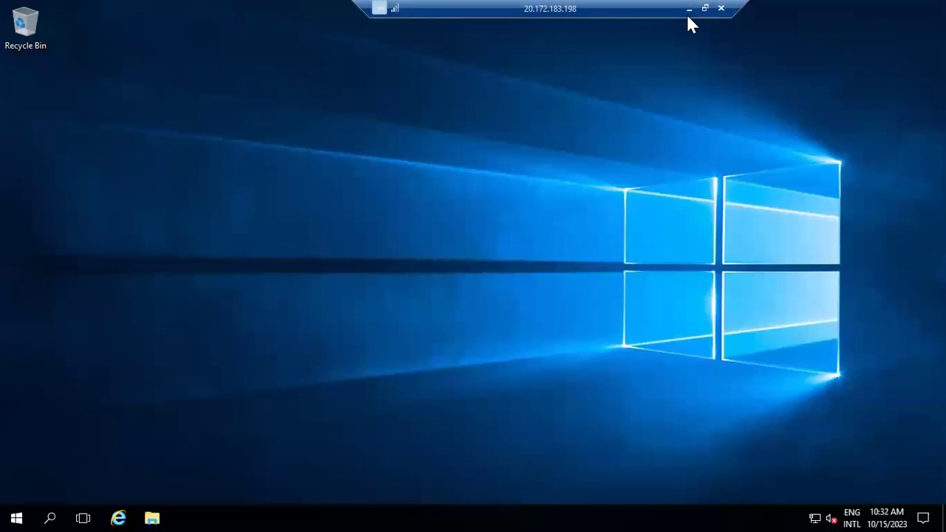
left_click(686, 13)
Open the azadds.com private DNS zone and go to its empty Virtual network links page.
left_click(240, 13)
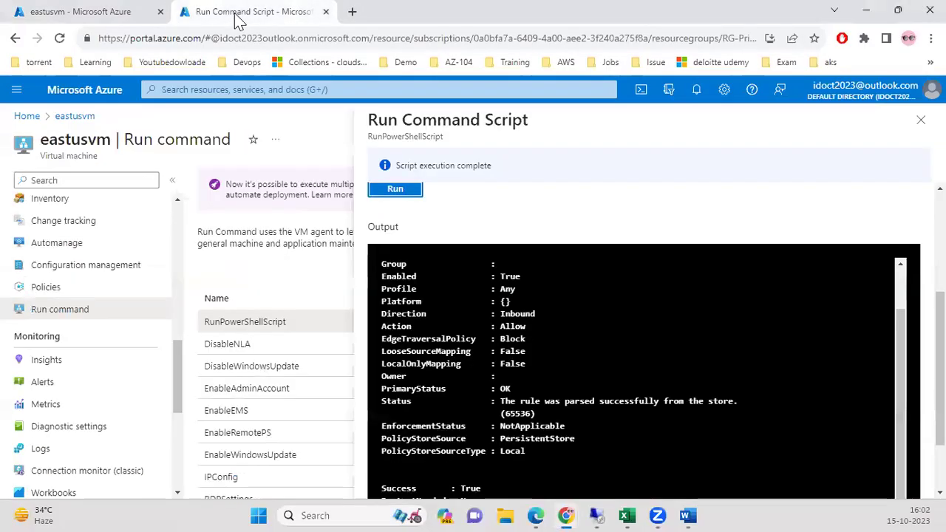
left_click(337, 90)
left_click(330, 315)
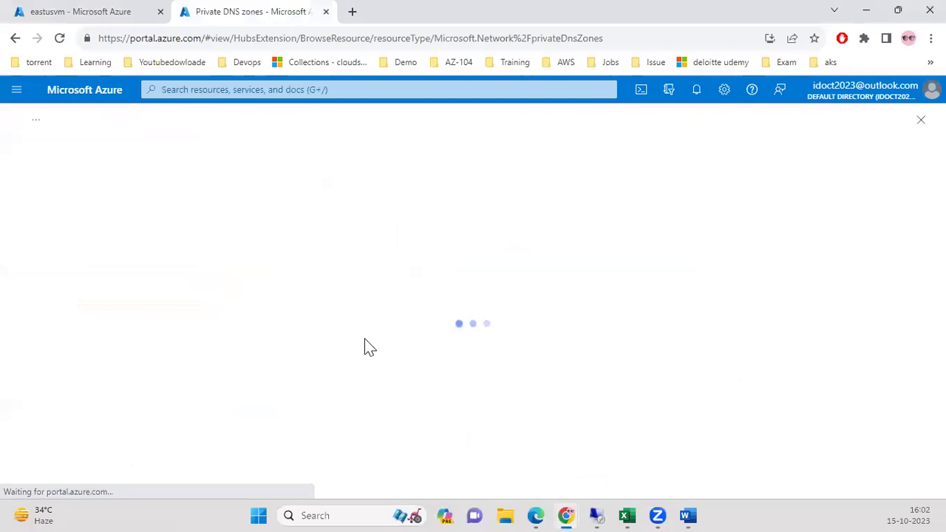
left_click(75, 291)
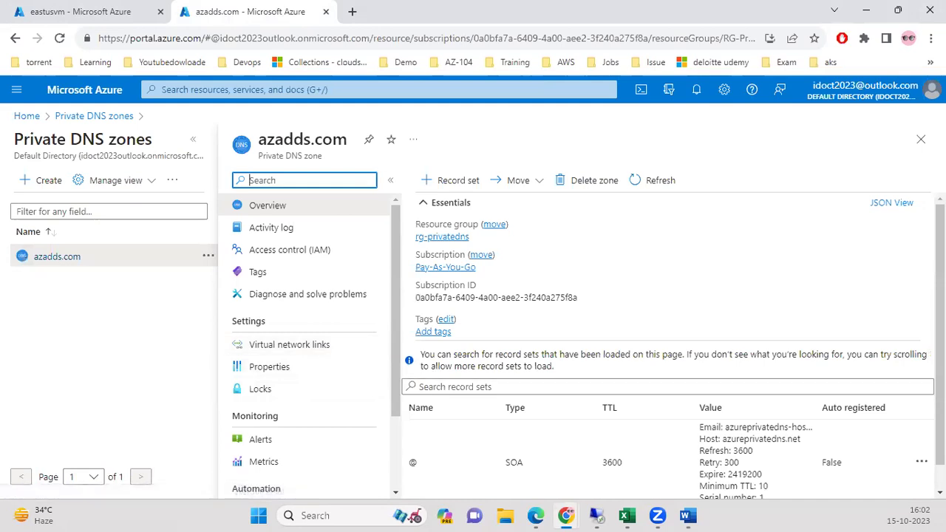
scroll(667, 346, "down", 2)
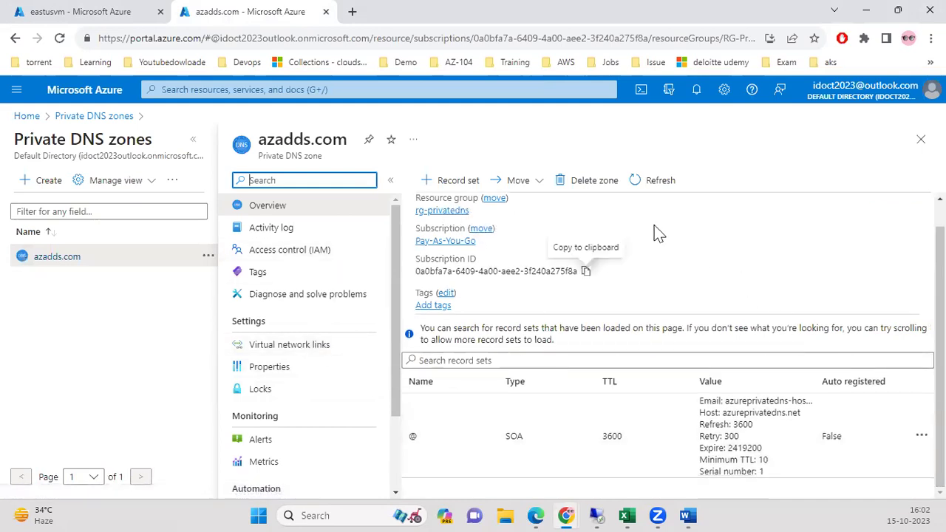
left_click(447, 180)
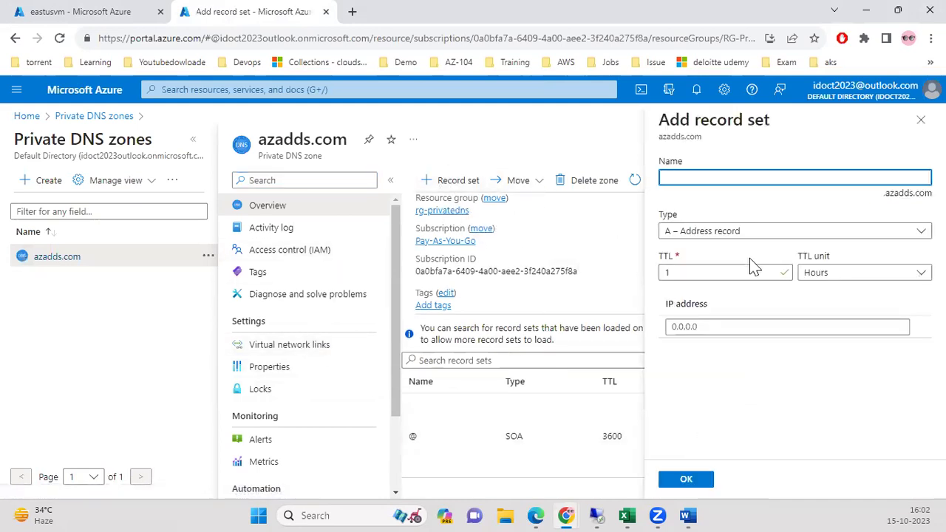
left_click(920, 119)
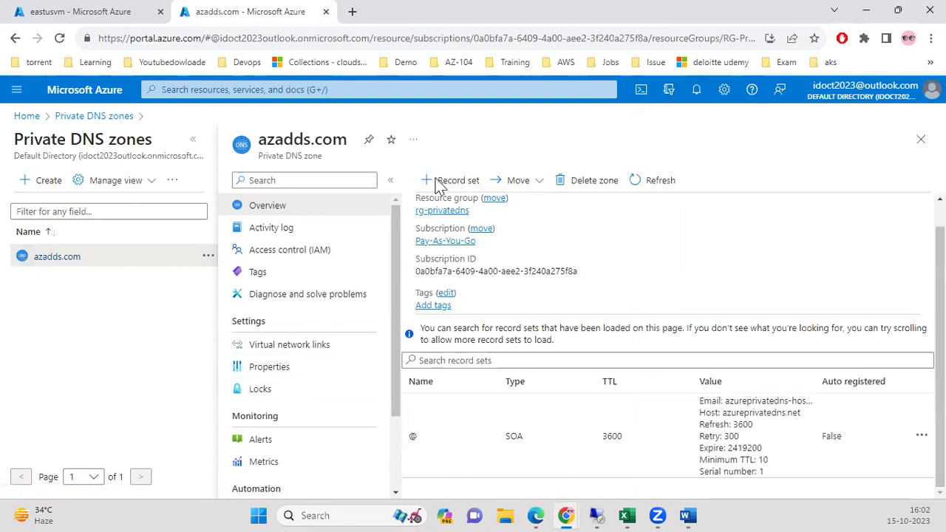
left_click(334, 349)
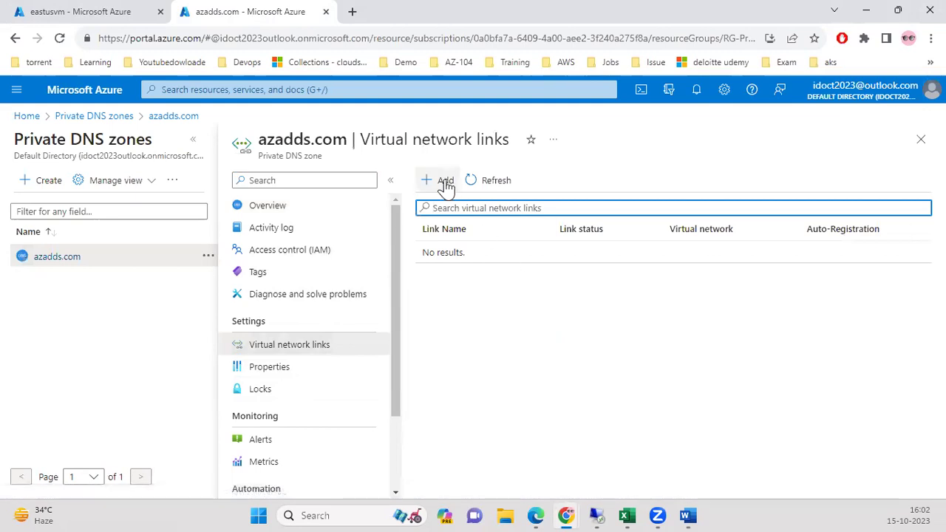
Fill in a new link named privatevnet-link to privatedns-vnet with auto registration enabled.
left_click(442, 182)
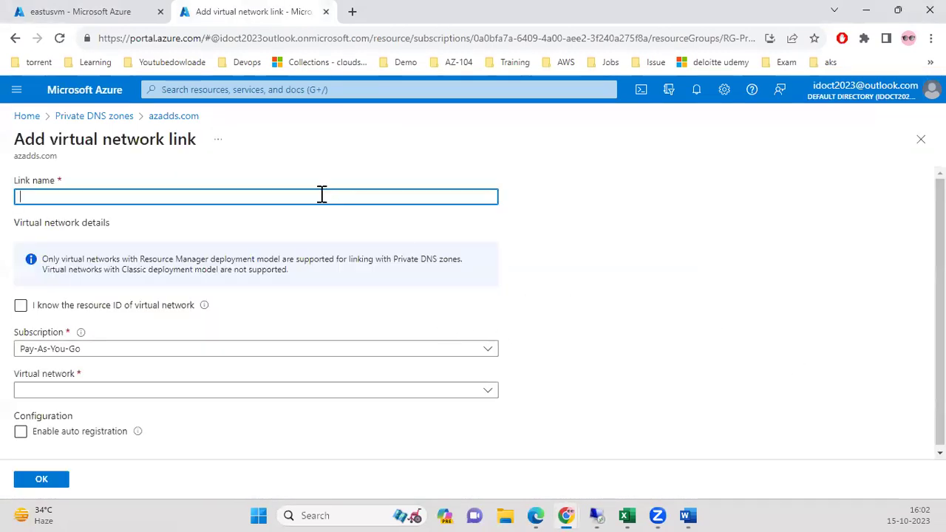
type("privatevnet-link")
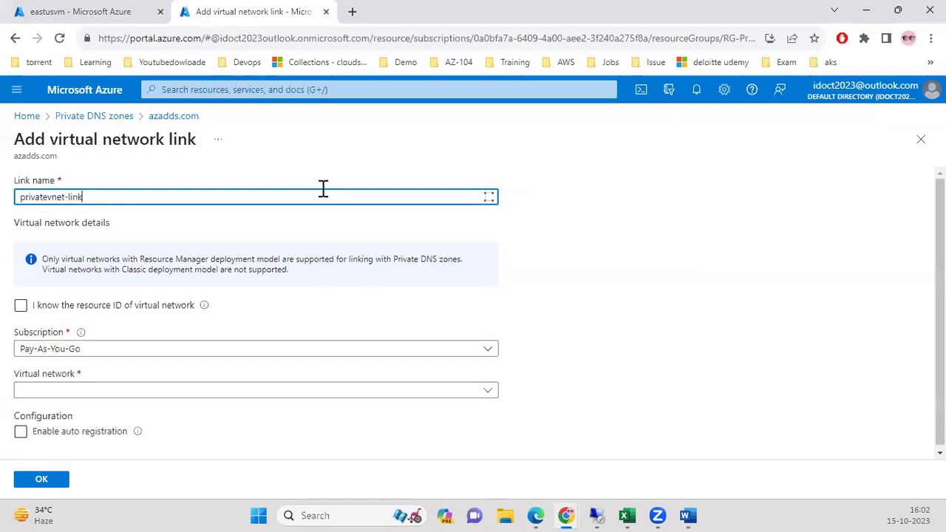
left_click(190, 394)
left_click(79, 299)
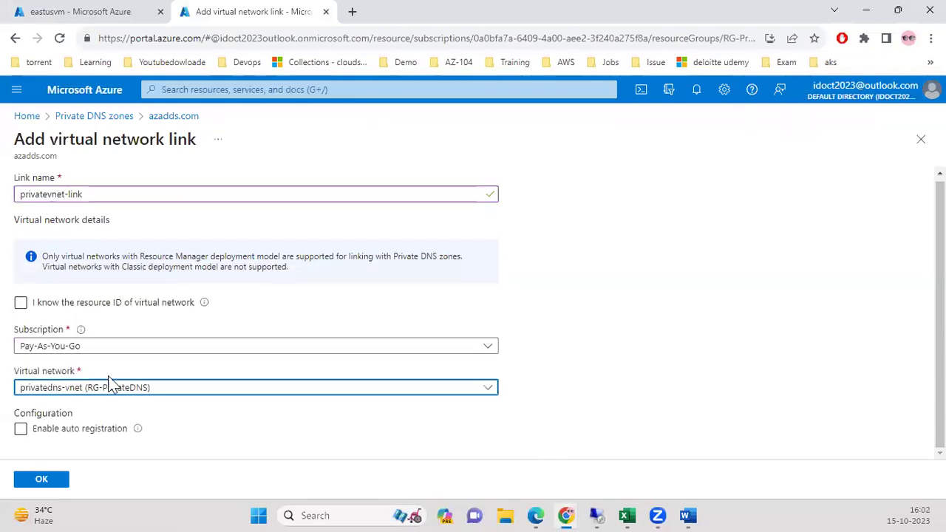
left_click(55, 431)
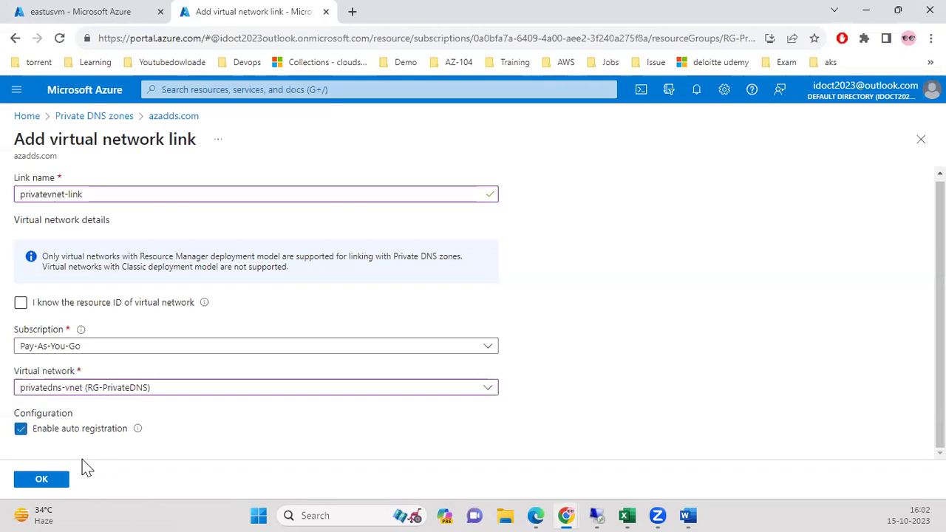
Return to the filled link form and create the privatevnet-link virtual network link.
left_click(66, 18)
left_click(370, 87)
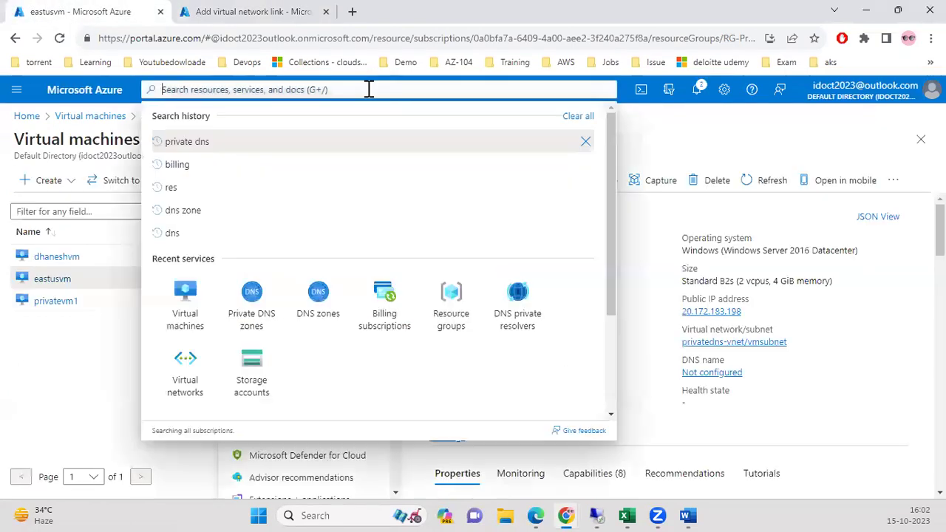
left_click(271, 313)
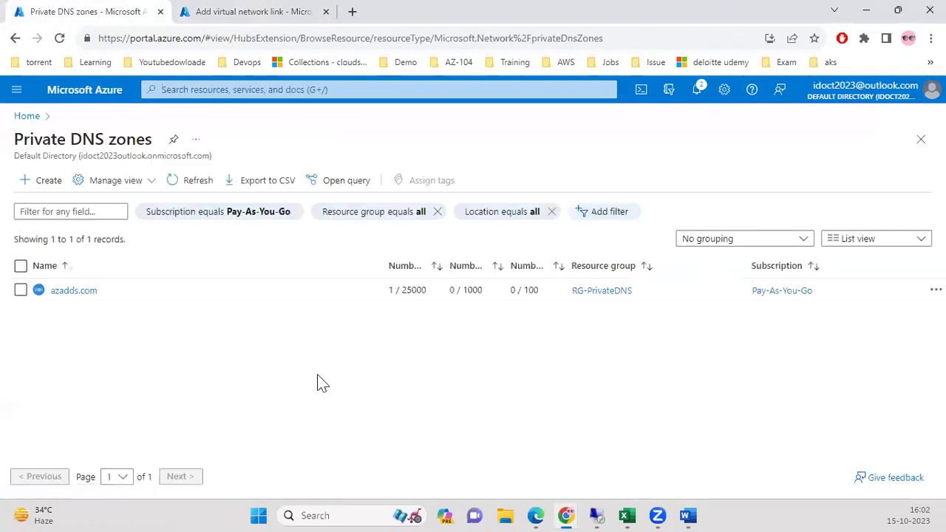
left_click(73, 290)
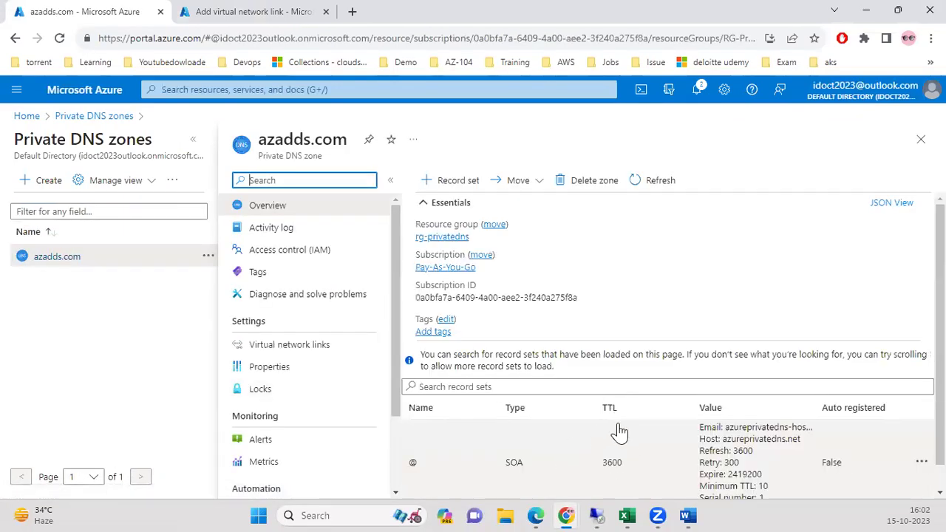
scroll(616, 439, "down", 1)
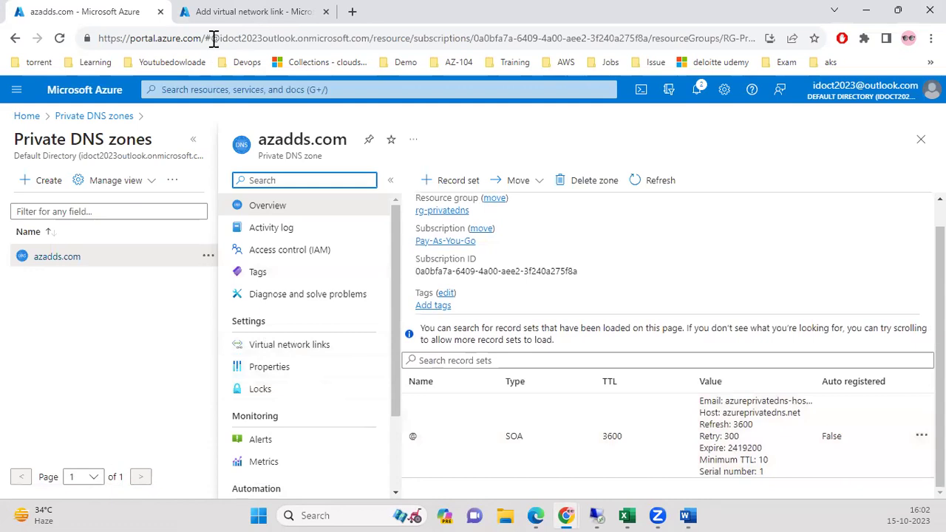
left_click(222, 12)
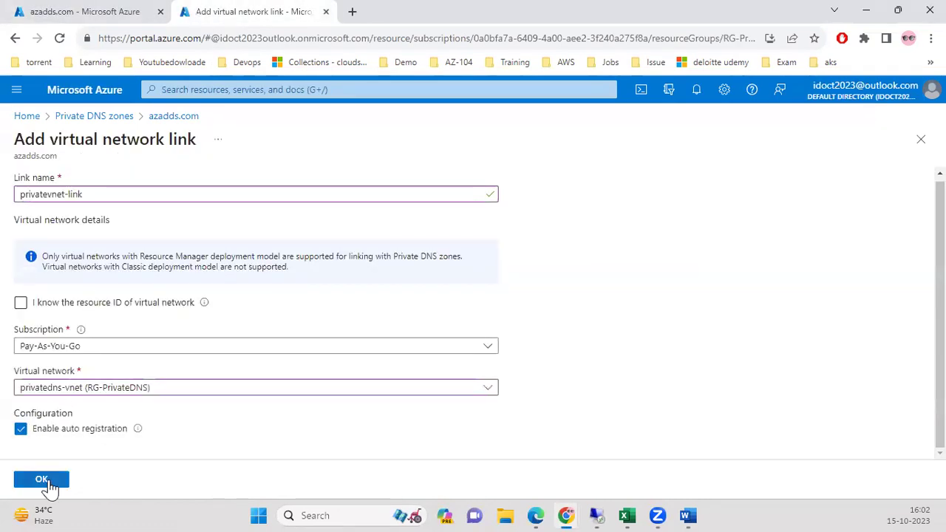
left_click(44, 481)
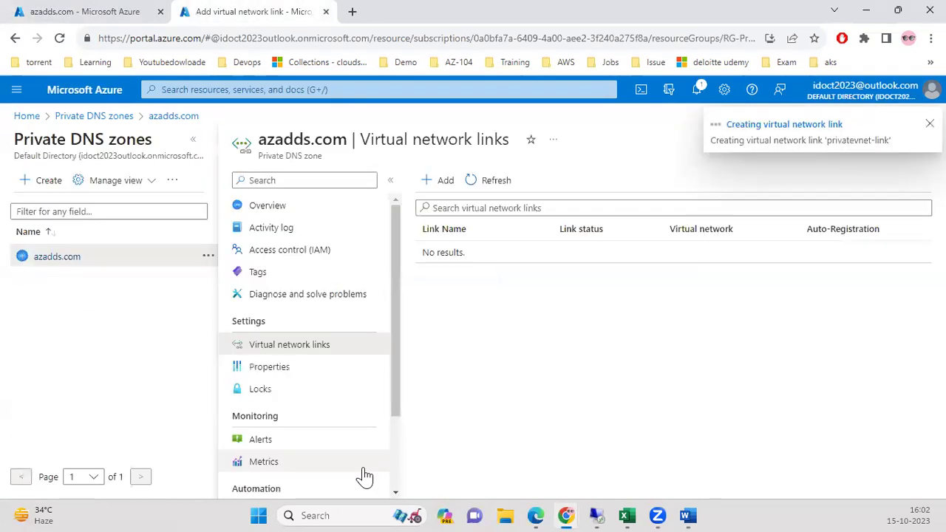
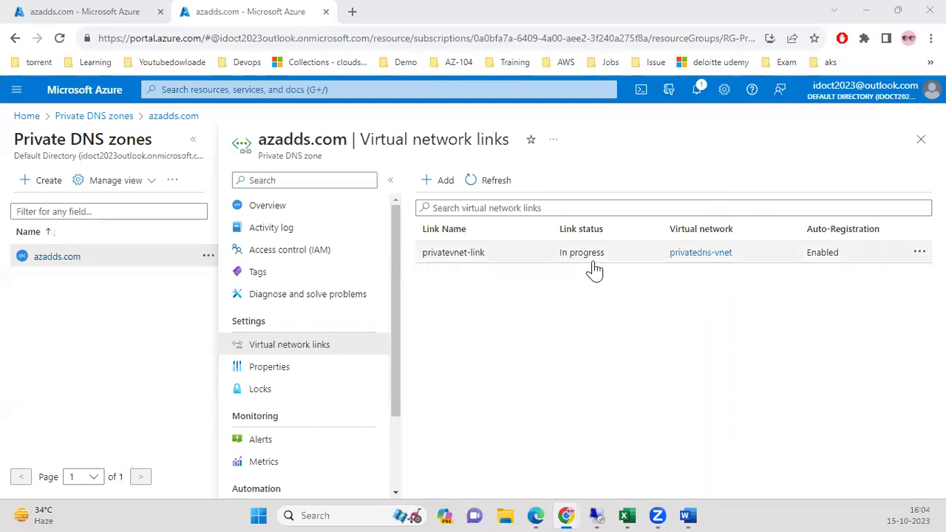
Refresh privatevnet-link until it shows Completed, then view the zone's record sets.
left_click(502, 181)
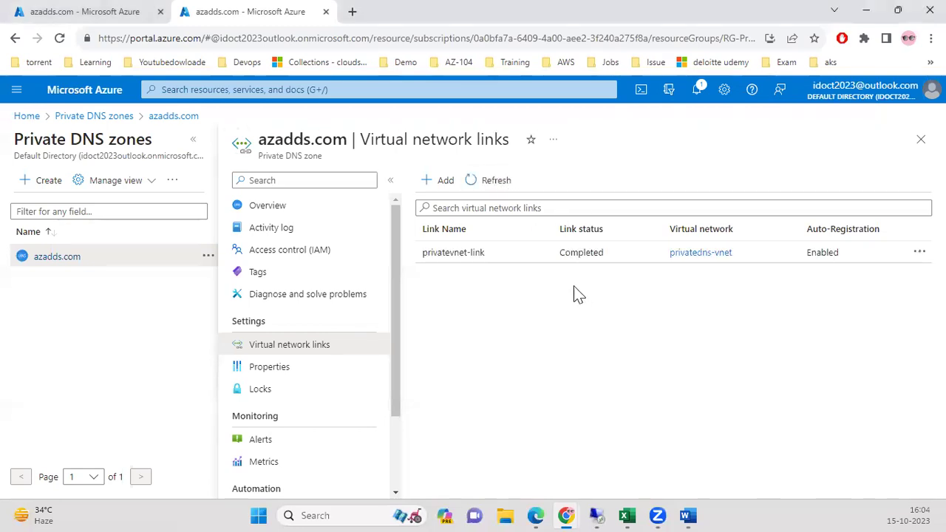
left_click(56, 12)
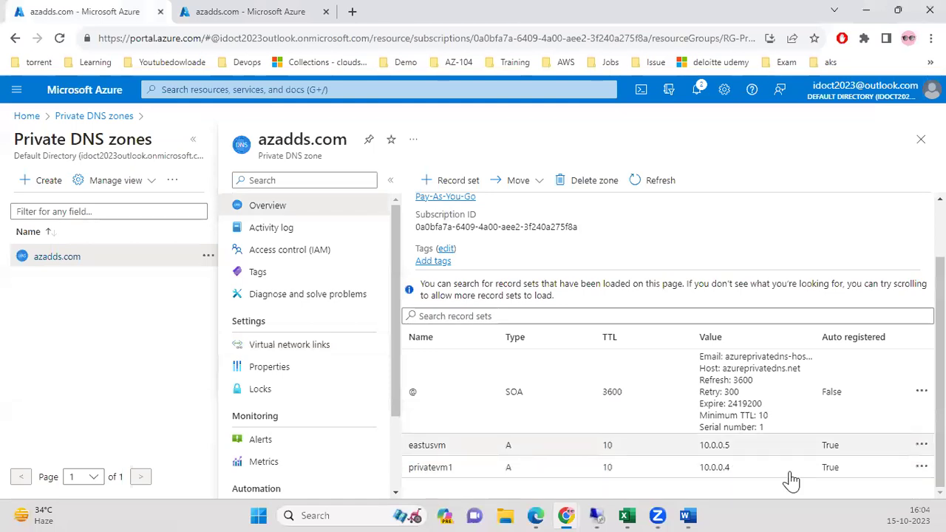
Reload the azadds.com records and verify auto-registration is Enabled on privatevnet-link.
left_click(922, 444)
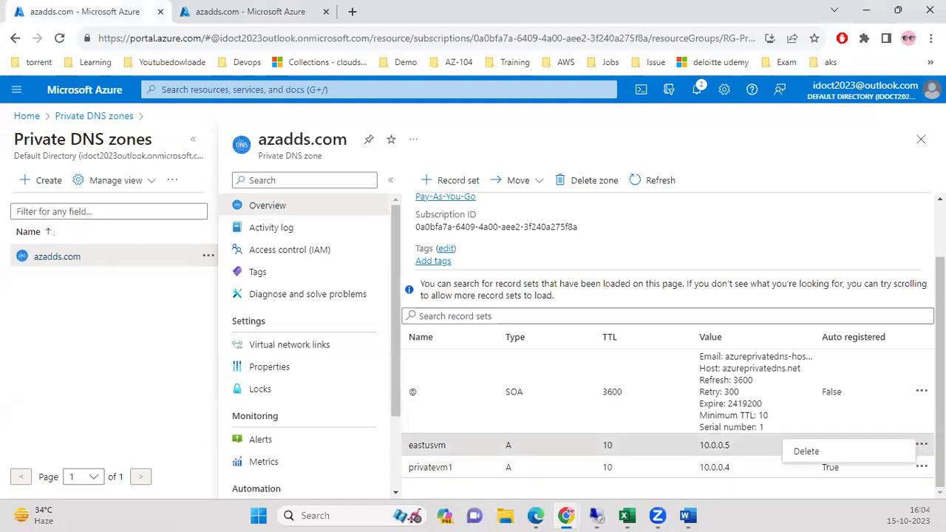
left_click(735, 209)
left_click(659, 180)
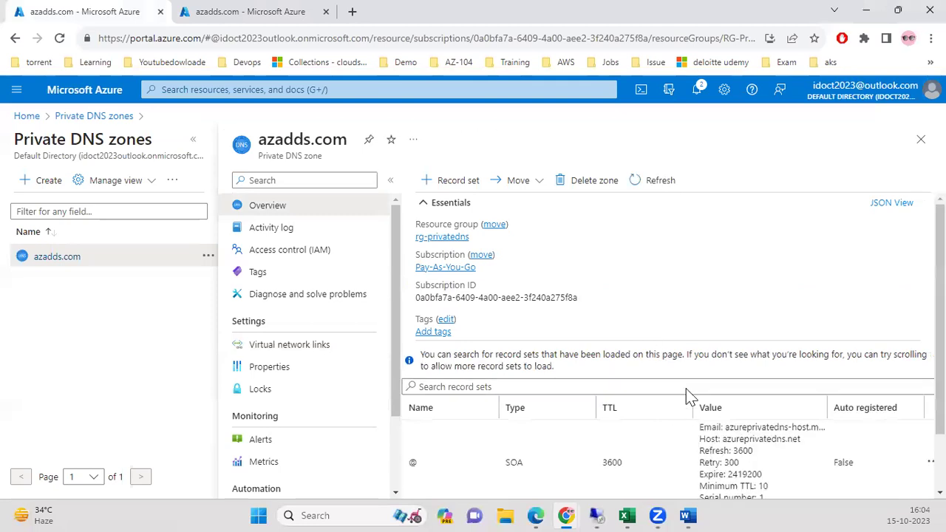
scroll(687, 397, "down", 1)
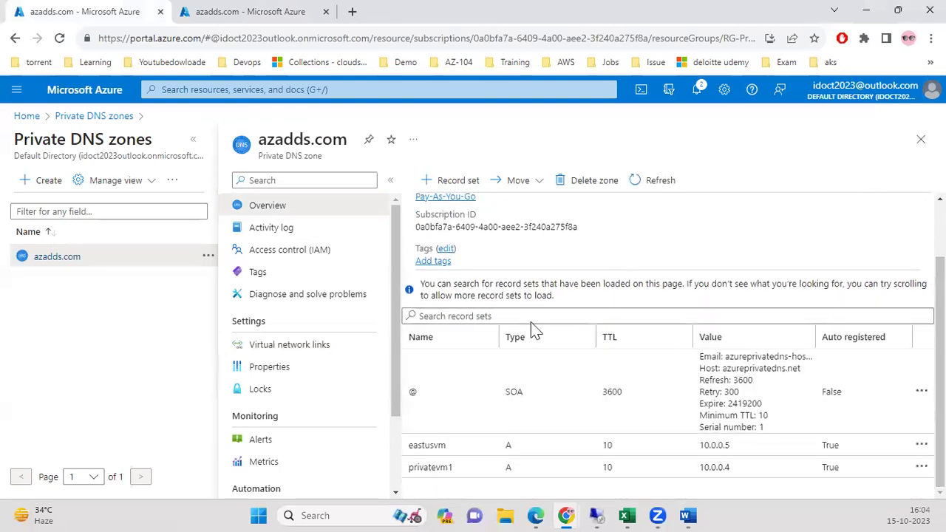
left_click(244, 11)
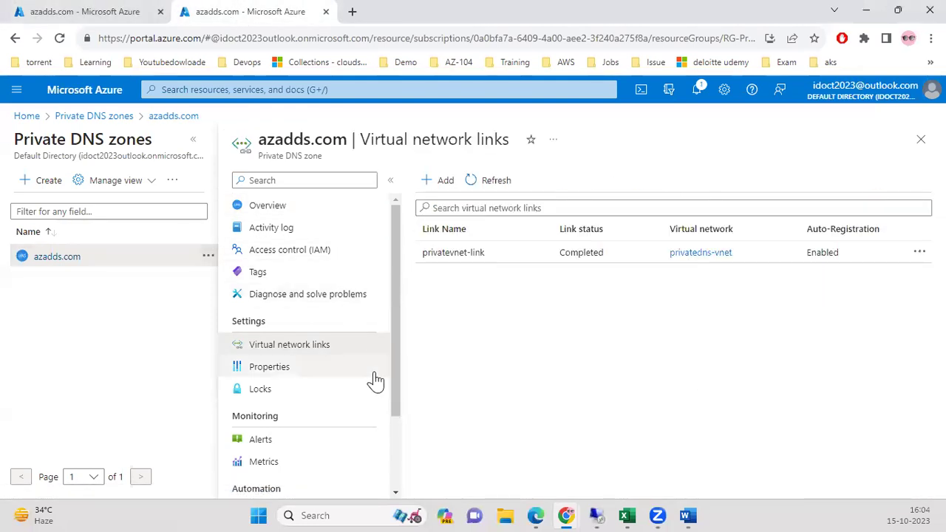
double_click(825, 259)
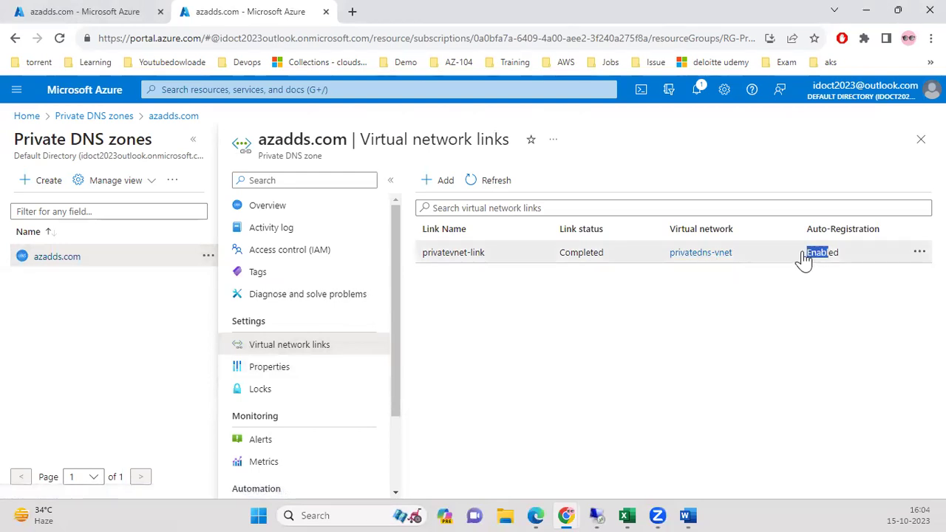
left_click(84, 13)
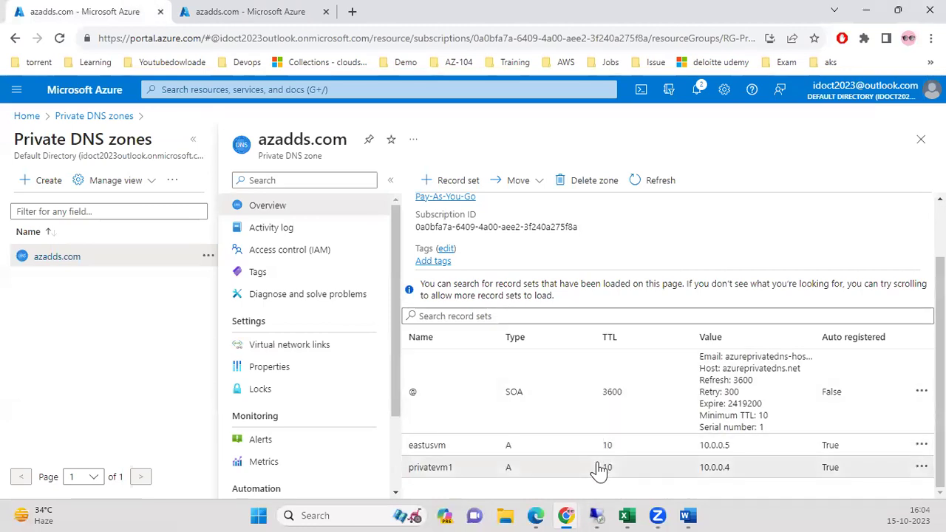
Open the privatevm1 A record and copy its full name privatevm1.azadds.com.
left_click(599, 470)
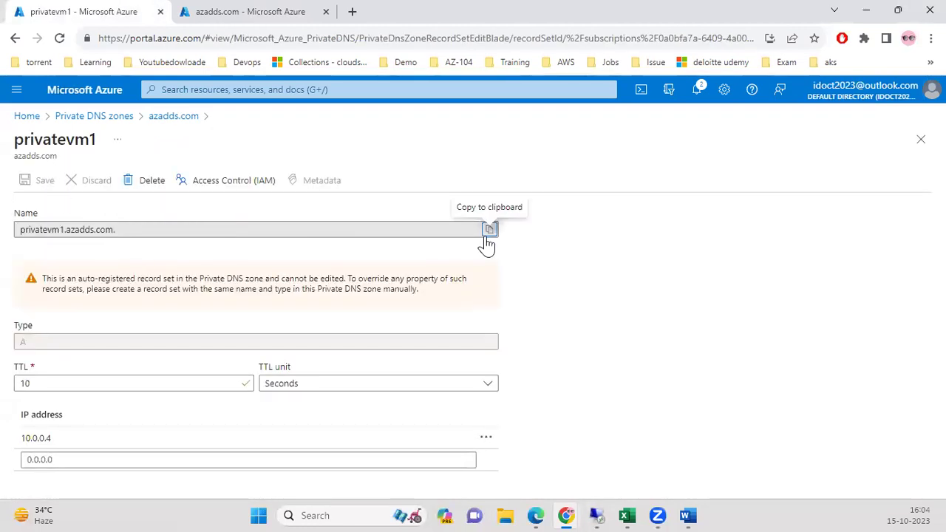
left_click(487, 232)
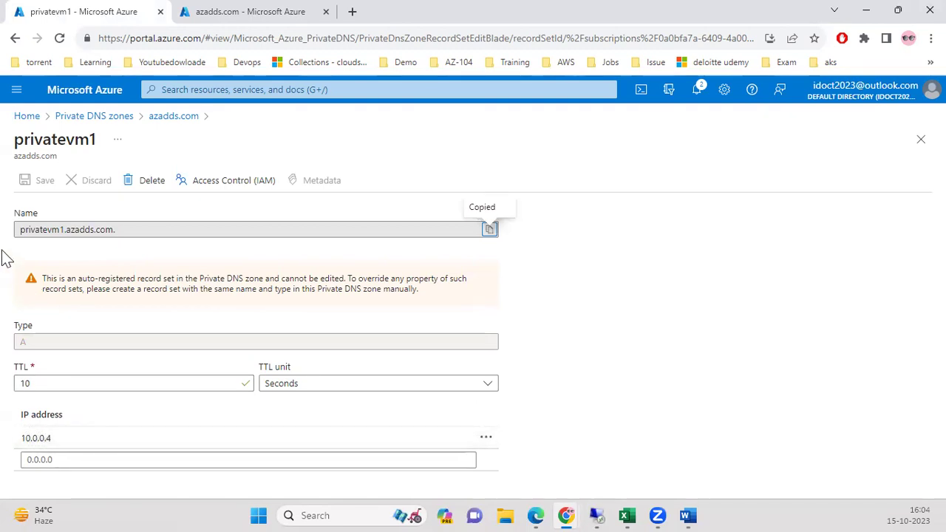
left_click(488, 230)
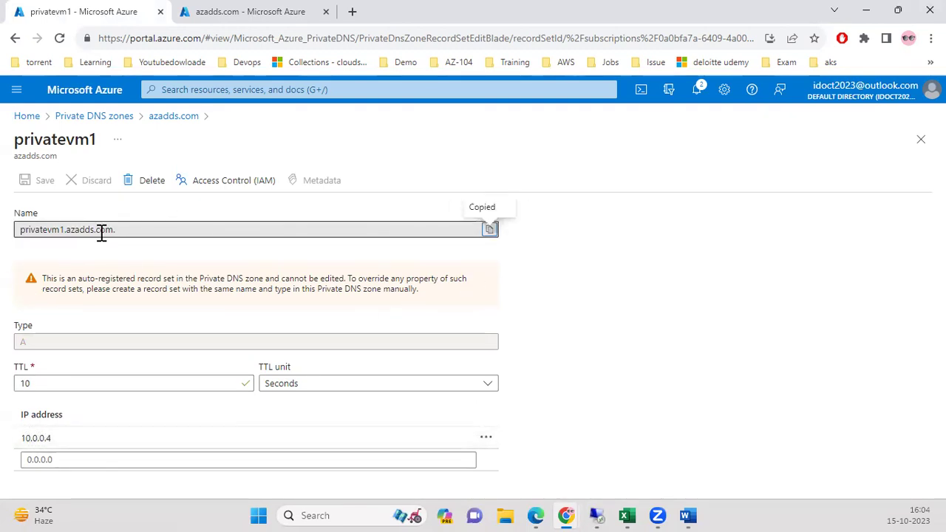
left_click(489, 235)
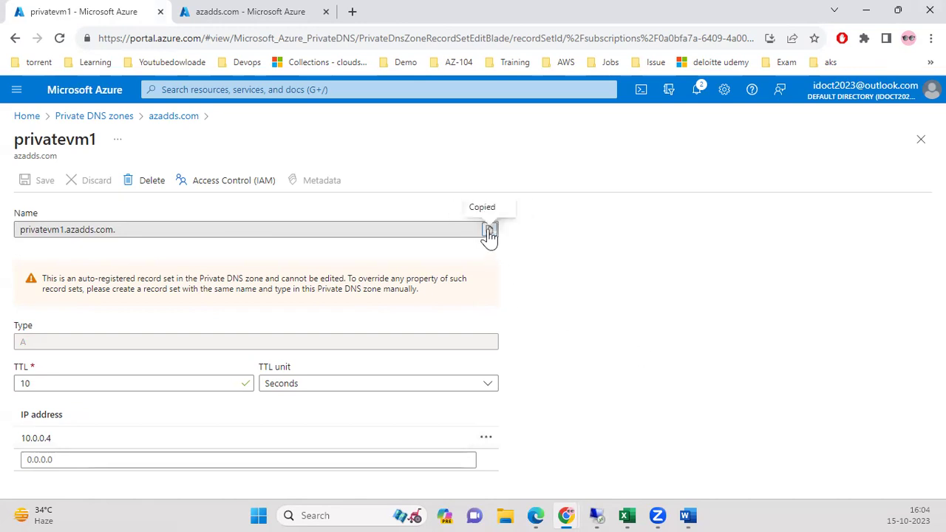
mouse_move(607, 502)
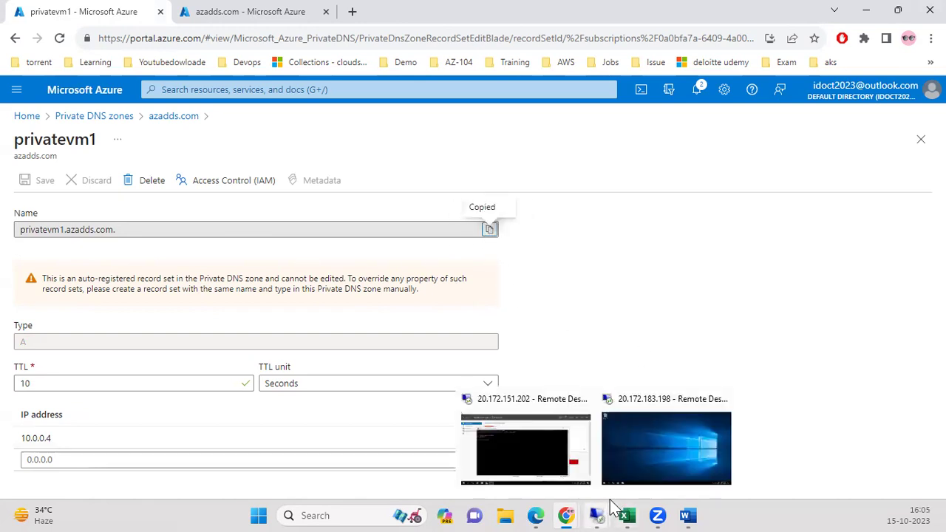
left_click(620, 439)
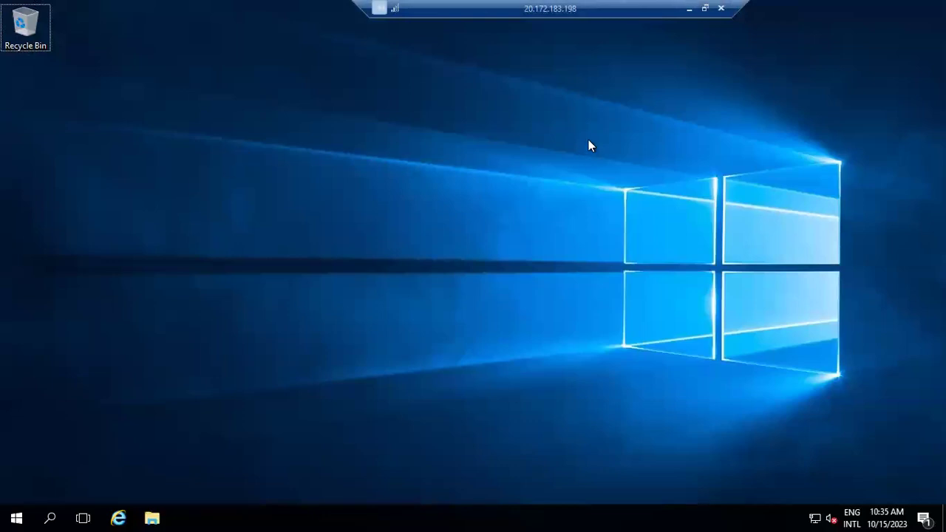
Check the privatevm1 remote session, then return to the eastusvm remote desktop.
left_click(688, 8)
mouse_move(597, 510)
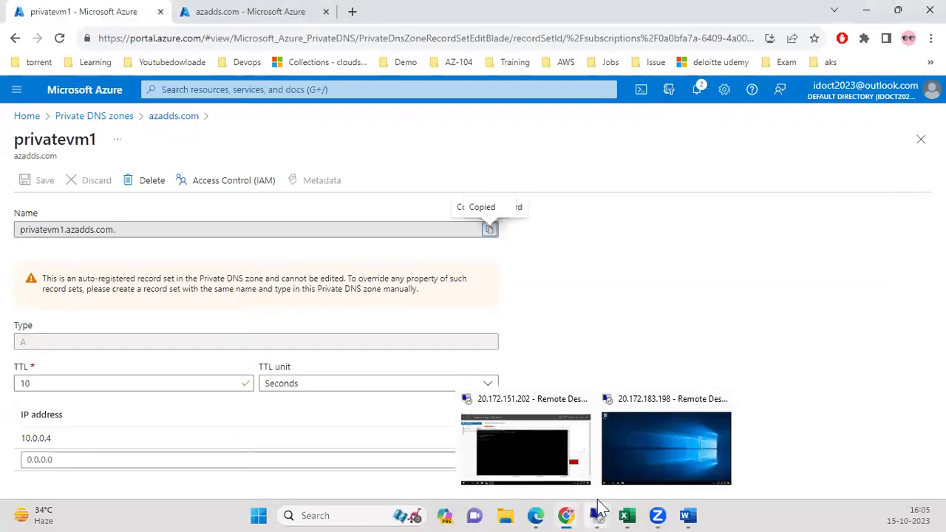
left_click(551, 465)
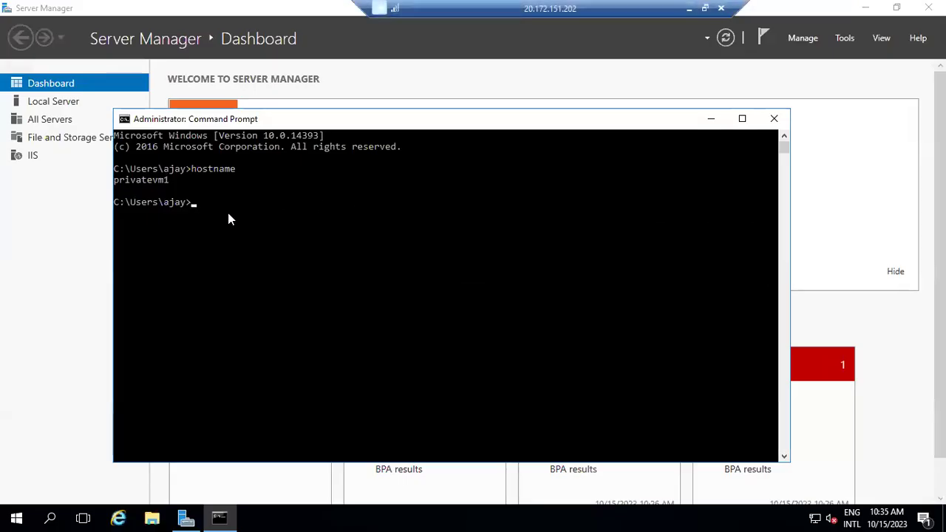
left_click(251, 217)
left_click(688, 8)
mouse_move(621, 508)
left_click(642, 439)
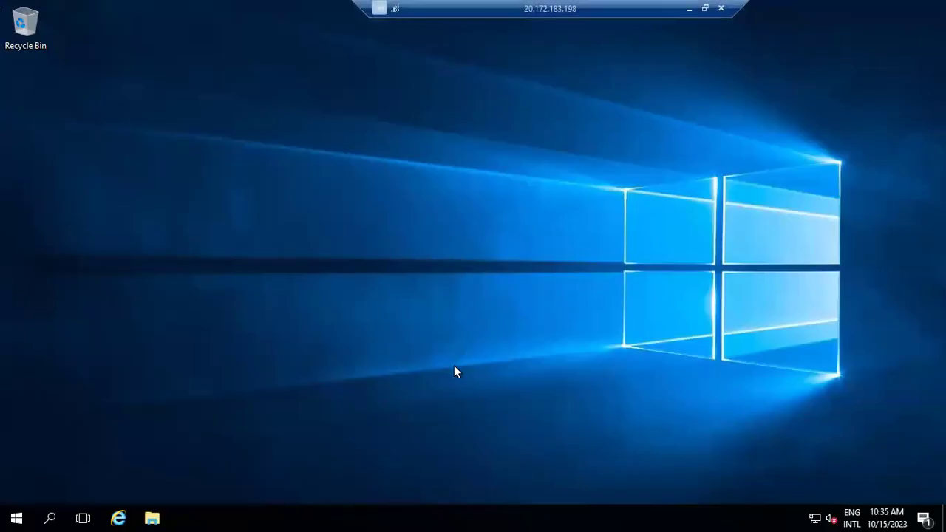
Open Command Prompt on eastusvm via cmd search and run hostname.
left_click(52, 514)
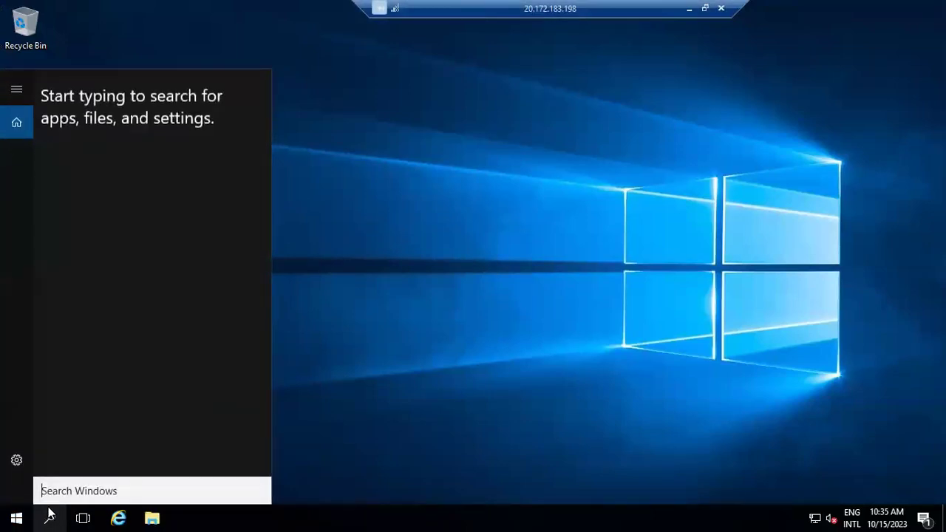
type("c")
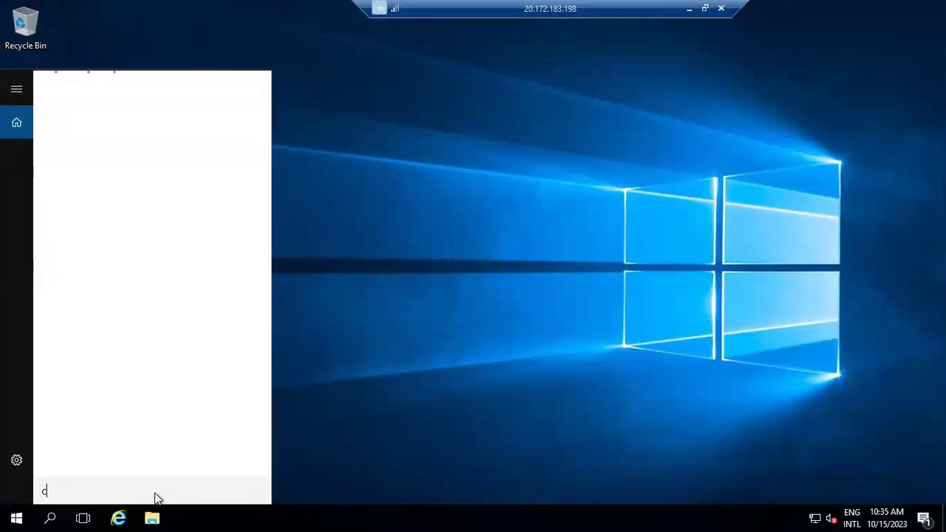
type("md")
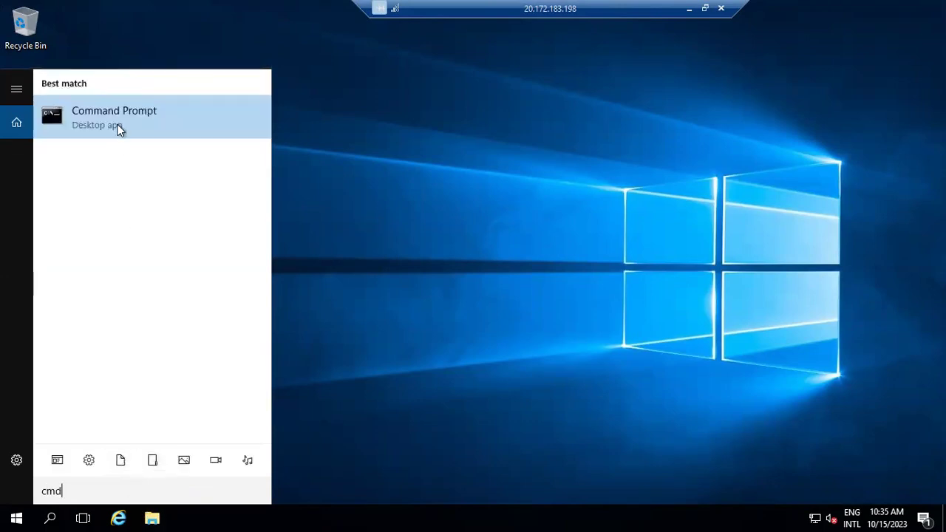
left_click(119, 129)
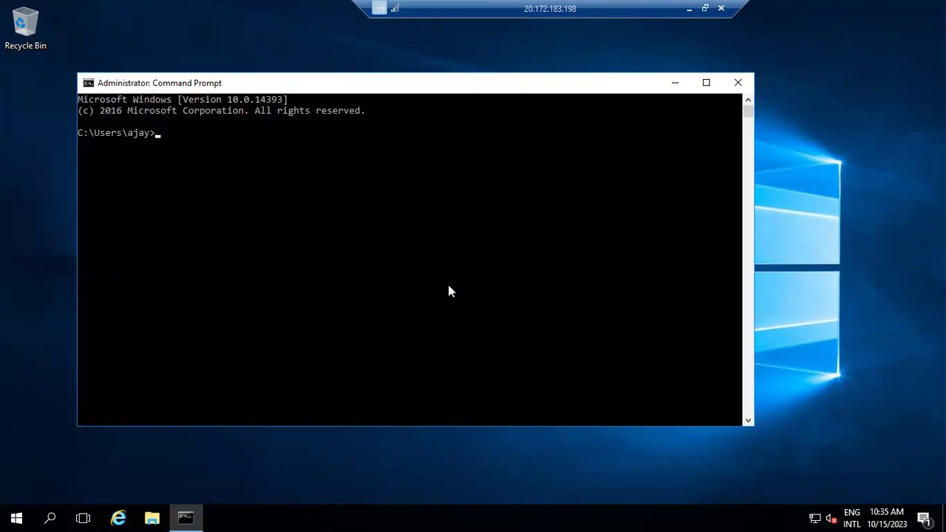
key("Return")
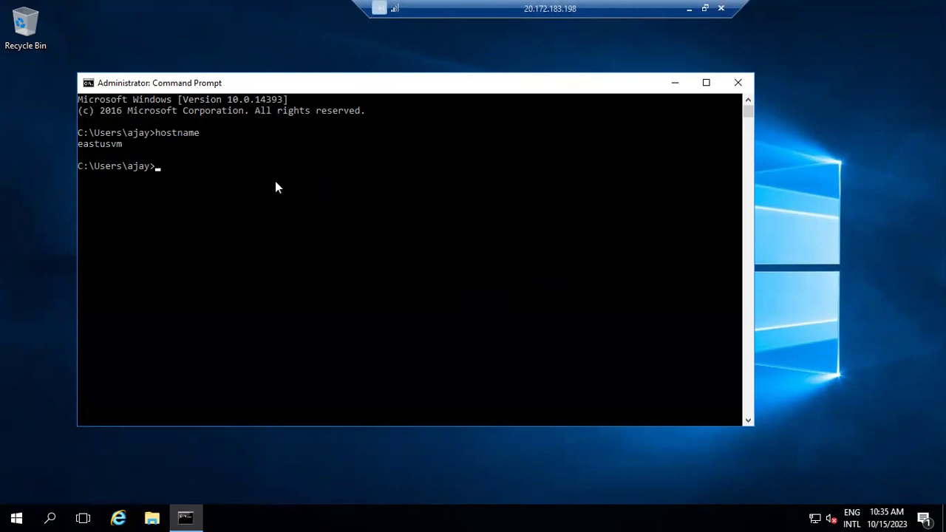
Run nslookup privatevm1.azadds.com on eastusvm, resolving to 10.0.0.4.
key("ctrl+v")
type("=")
key("BackSpace")
key("BackSpace")
key("Left")
key("Left")
key("Left")
key("Left")
key("Left")
key("Left")
key("Left")
key("Left")
key("Left")
key("Left")
key("Left")
key("Left")
key("Left")
key("Left")
key("Left")
key("Left")
key("Left")
type("nslookup")
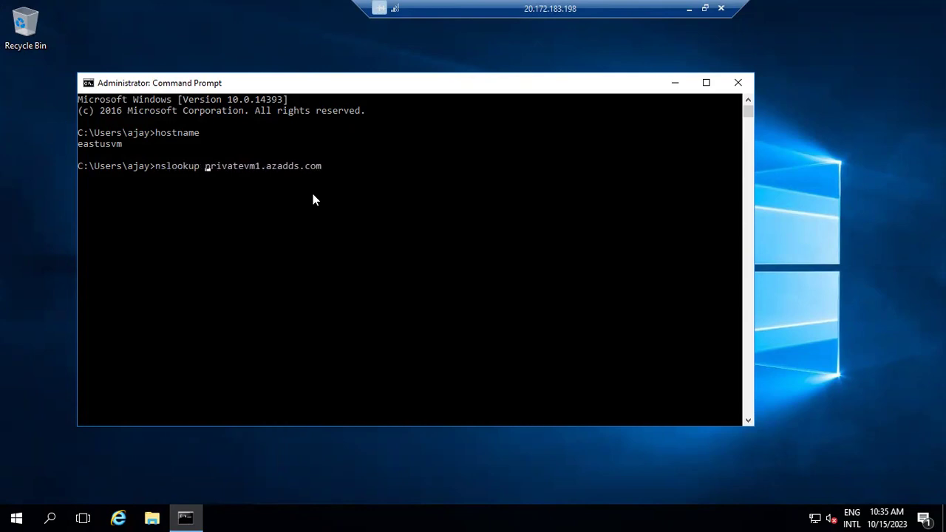
key("Return")
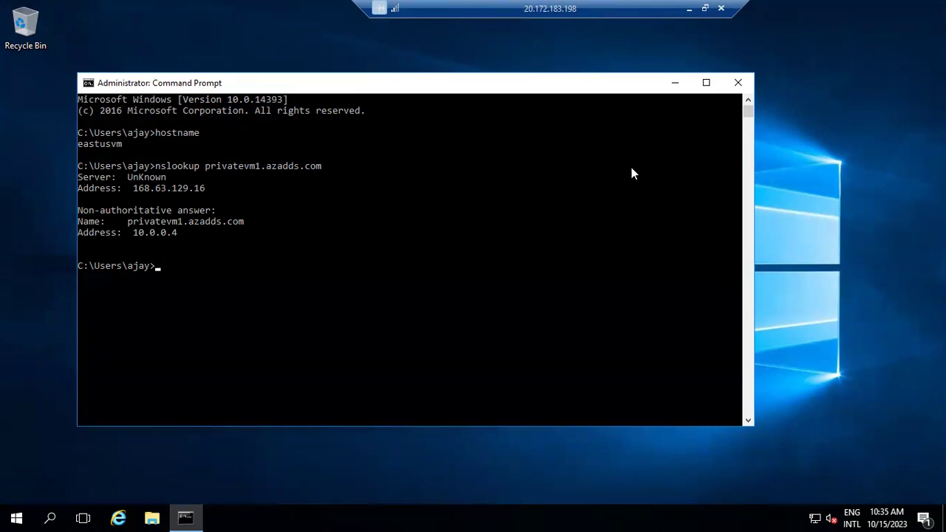
left_click(686, 9)
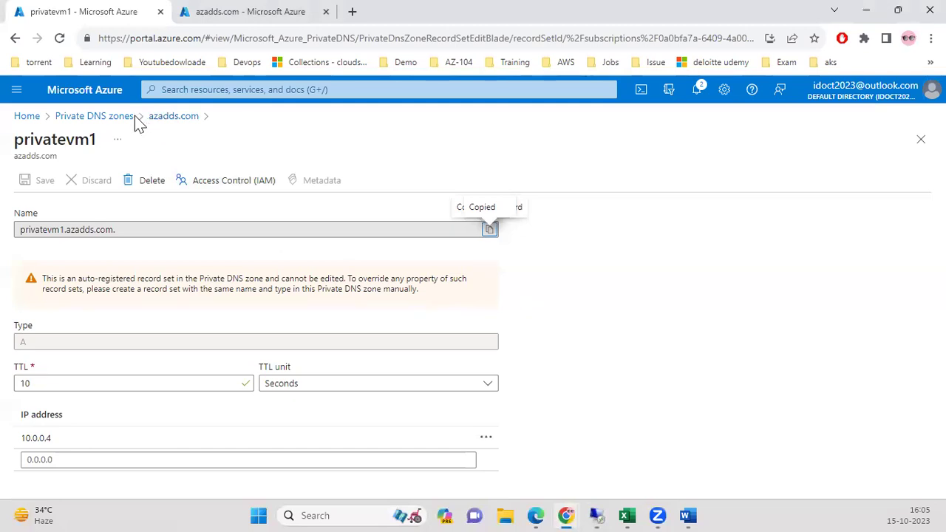
Open the eastusvm A record (10.0.0.5) in azadds.com and copy eastusvm.azadds.com.
left_click(133, 118)
left_click(77, 289)
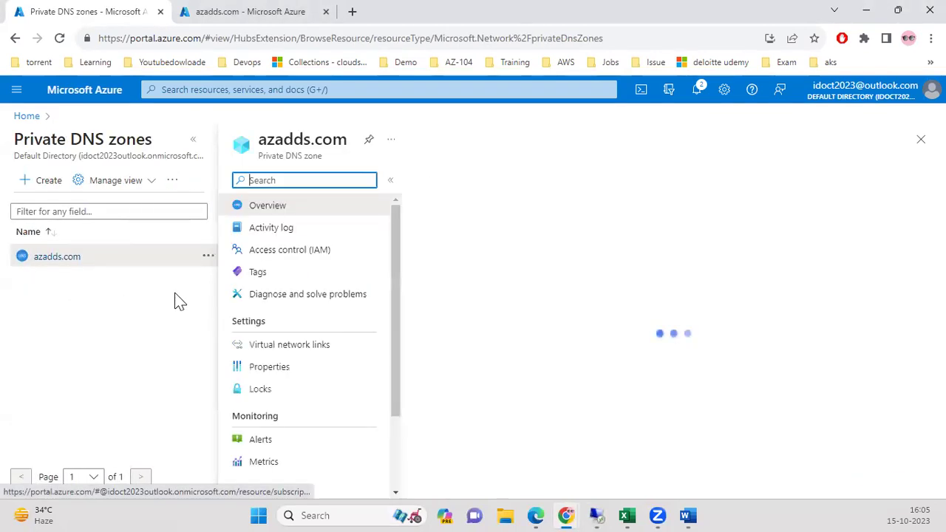
scroll(563, 473, "down", 1)
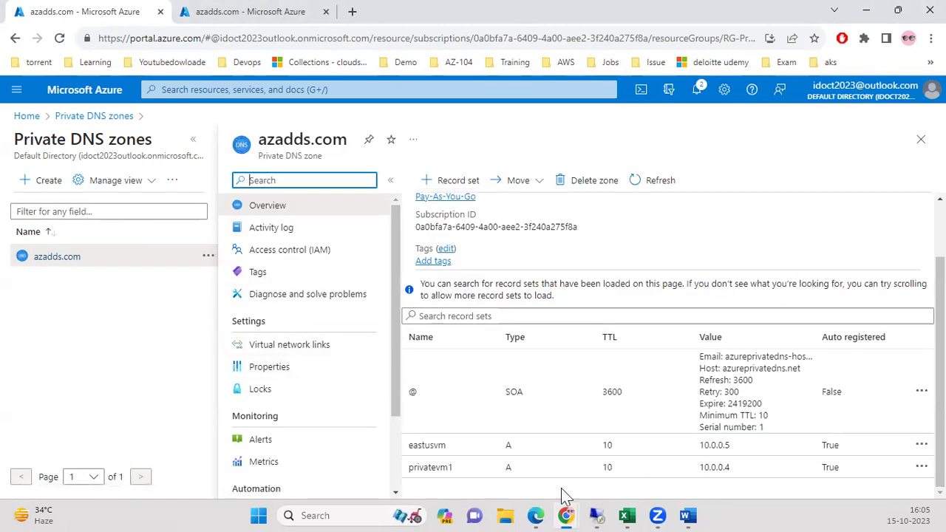
left_click(452, 452)
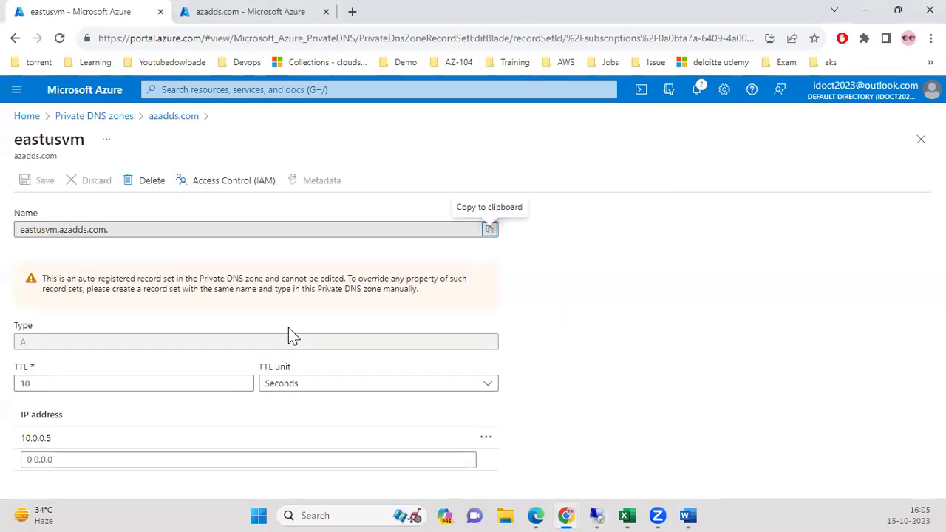
left_click(489, 230)
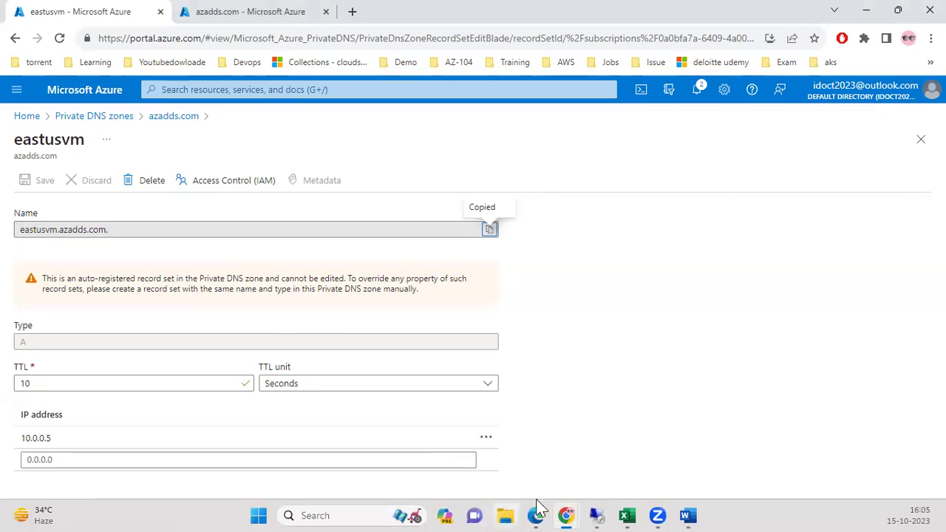
mouse_move(597, 508)
left_click(521, 452)
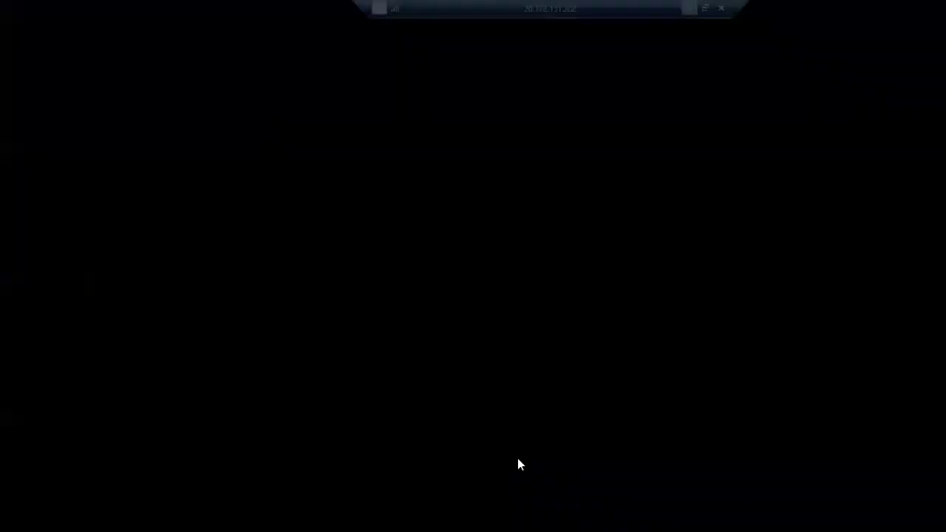
On privatevm1, run nslookup eastusvm.azadds.com, resolving to 10.0.0.5.
left_click(277, 226)
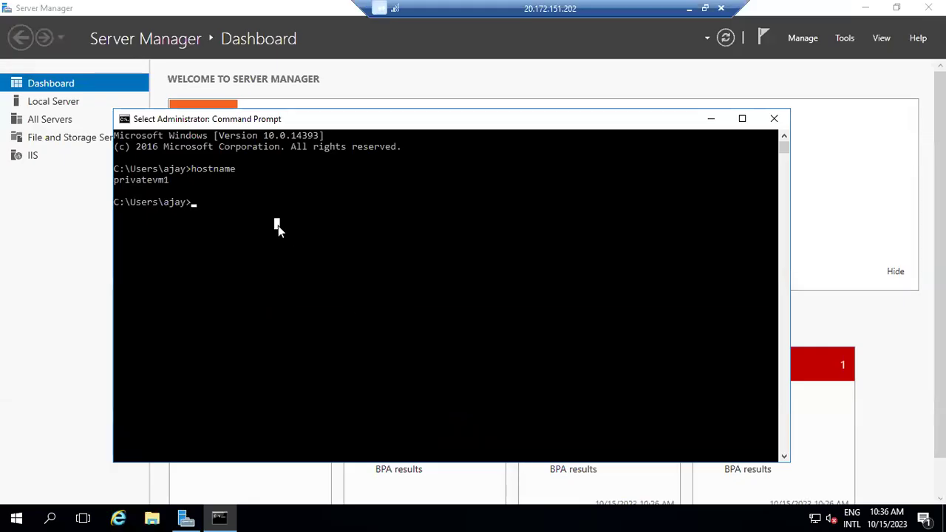
type("nslookup")
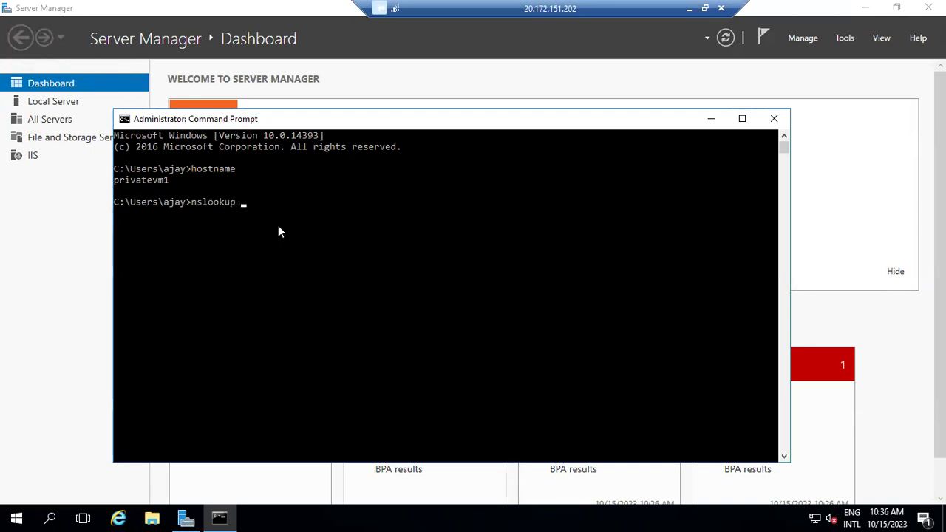
right_click(330, 230)
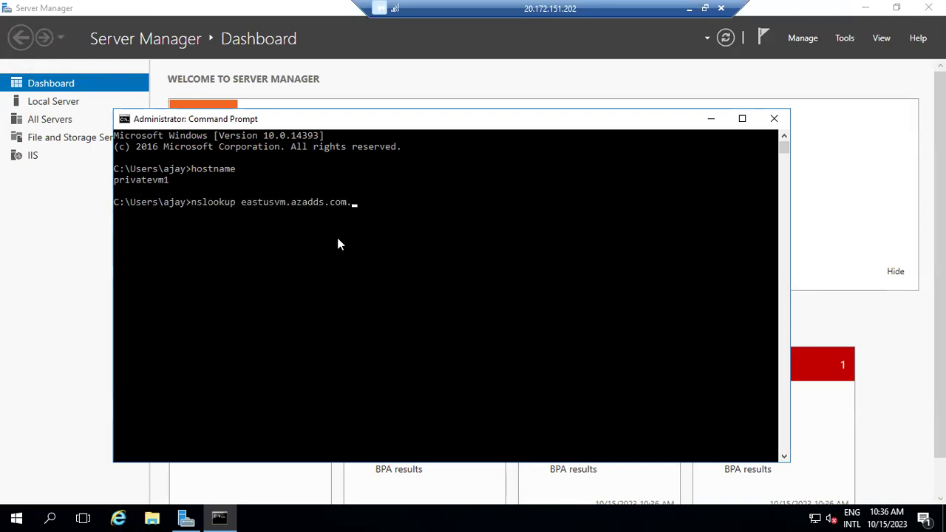
key("Return")
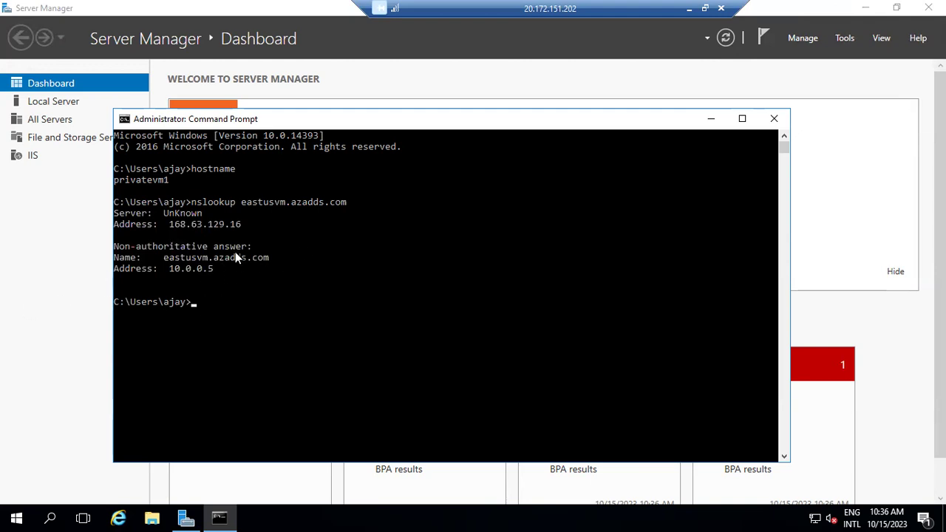
left_click(689, 8)
Begin adding a CNAME record set named ajay to the azadds.com zone.
left_click(332, 89)
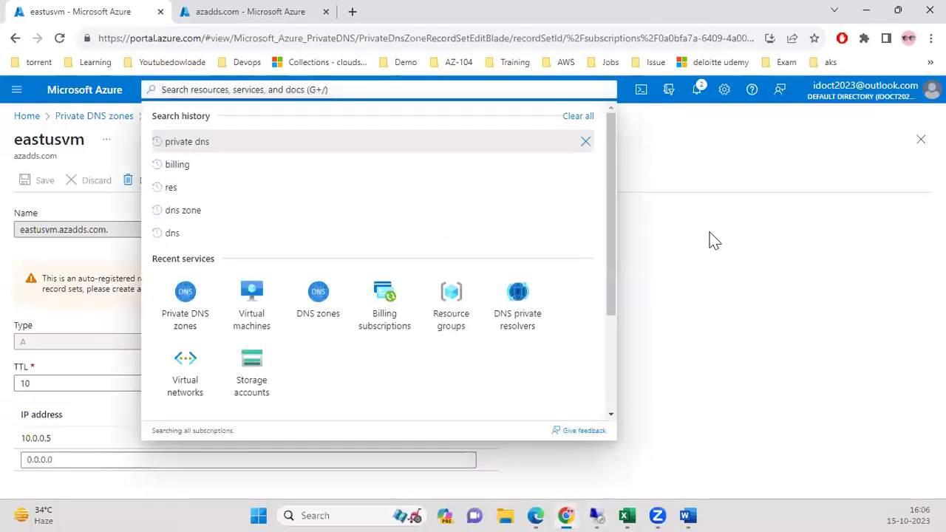
left_click(193, 310)
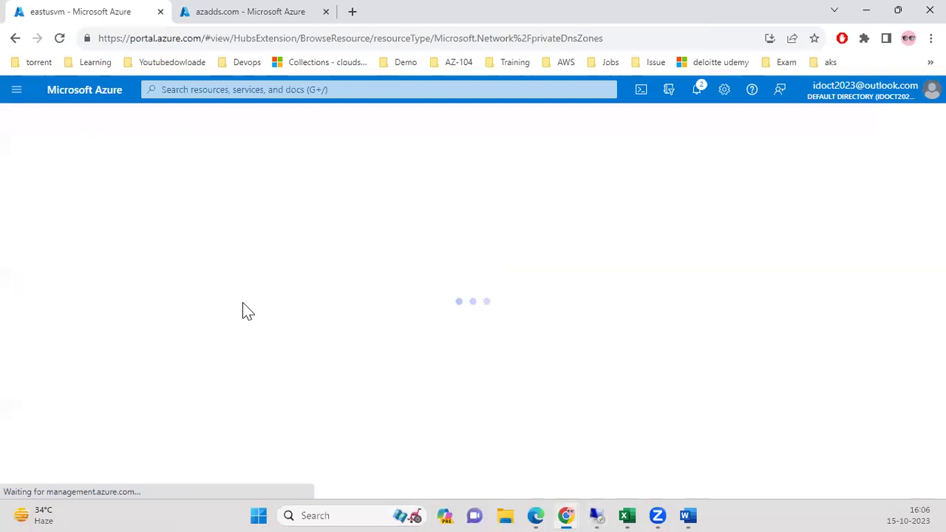
left_click(73, 290)
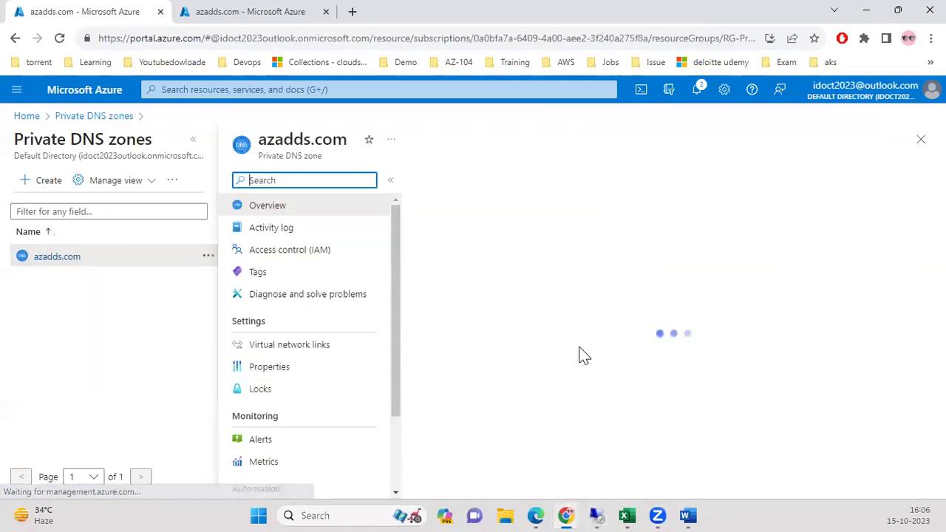
left_click(449, 180)
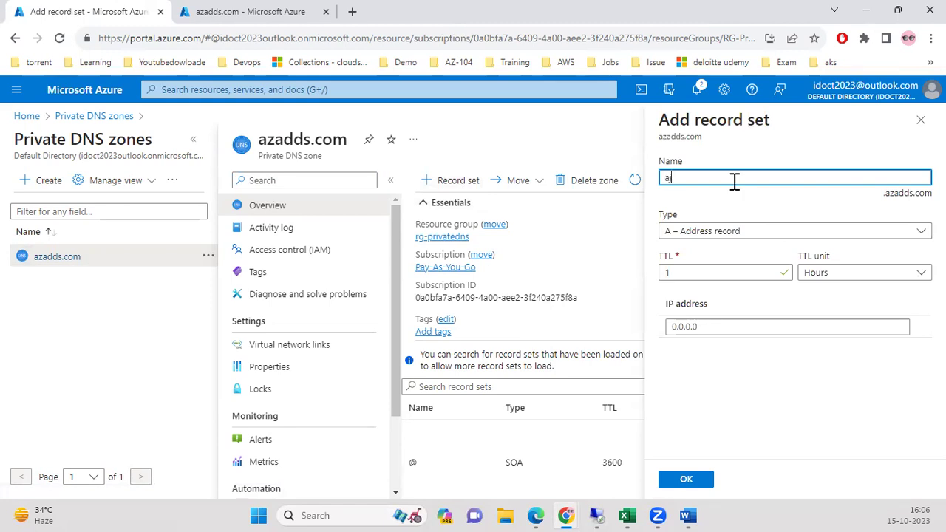
left_click(730, 232)
left_click(724, 311)
left_click(747, 314)
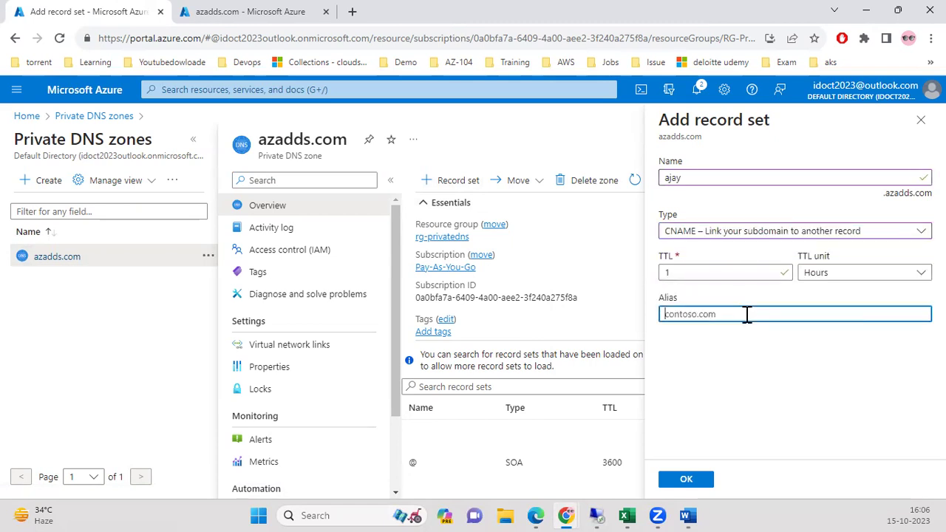
Copy privatevm1.azadds.com. from the privatevm1 record in the other tab.
left_click(245, 21)
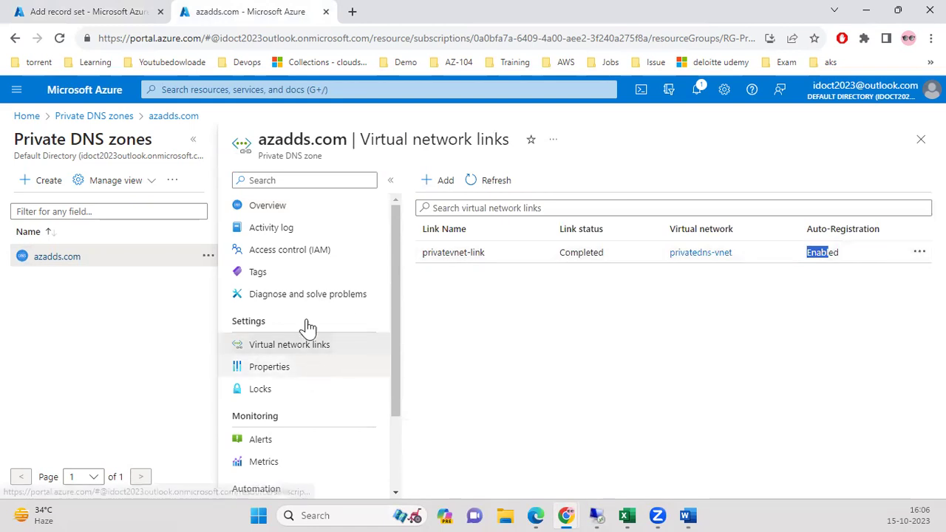
left_click(277, 208)
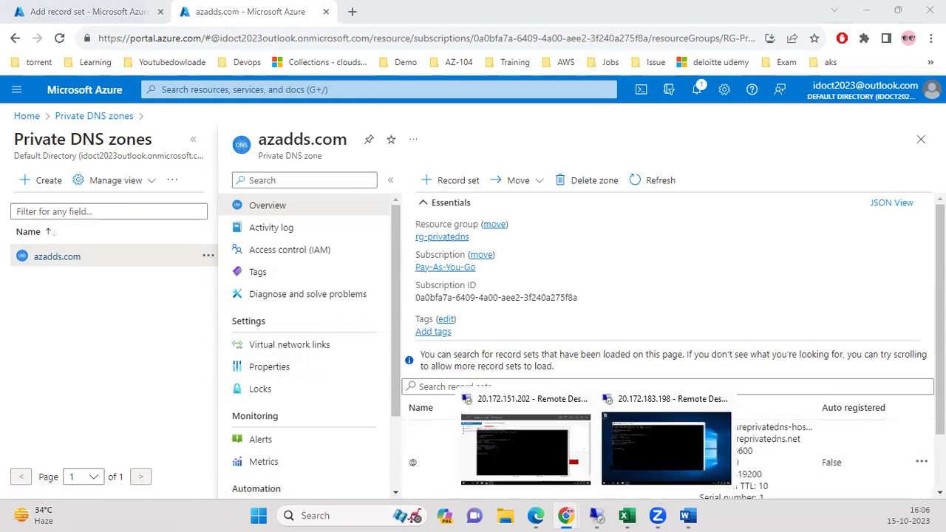
left_click(874, 298)
scroll(874, 298, "down", 1)
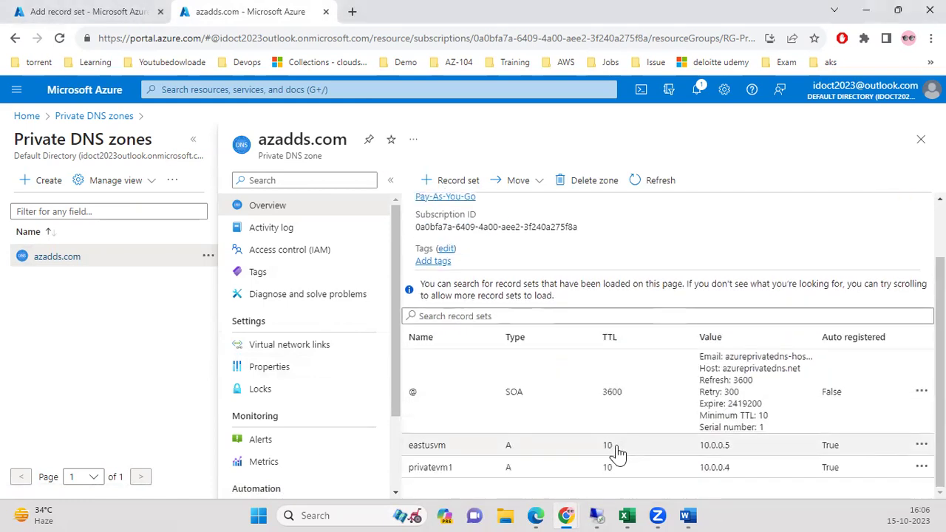
left_click(611, 473)
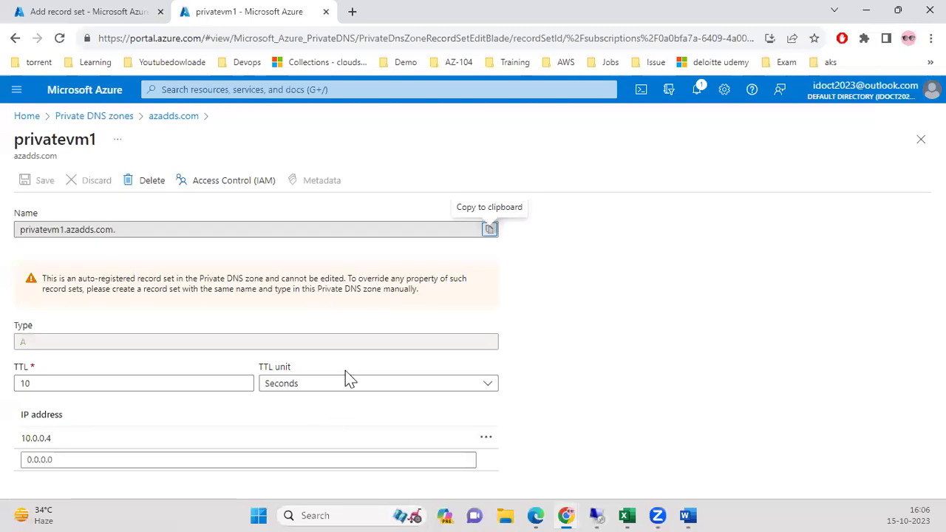
left_click(489, 229)
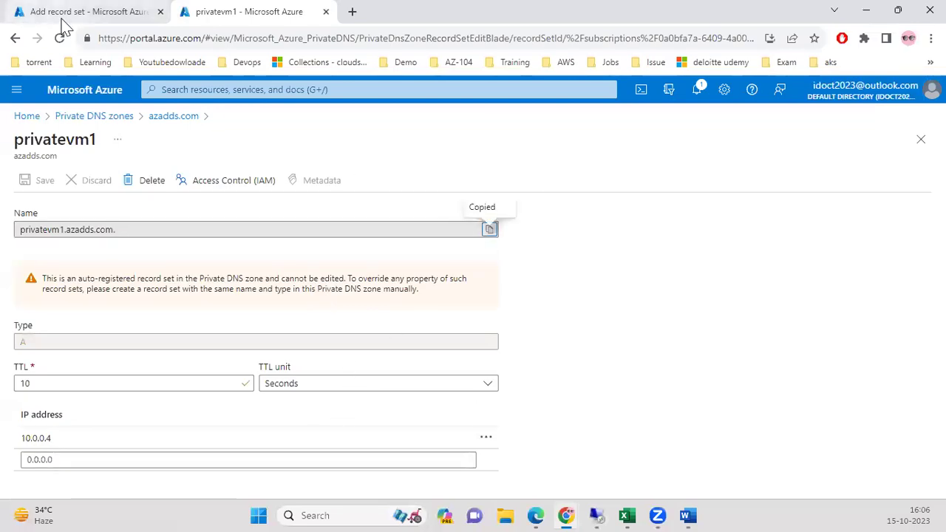
Paste privatevm1.azadds.com. as the alias, create the ajay CNAME, and open it.
left_click(25, 19)
key("ctrl+v")
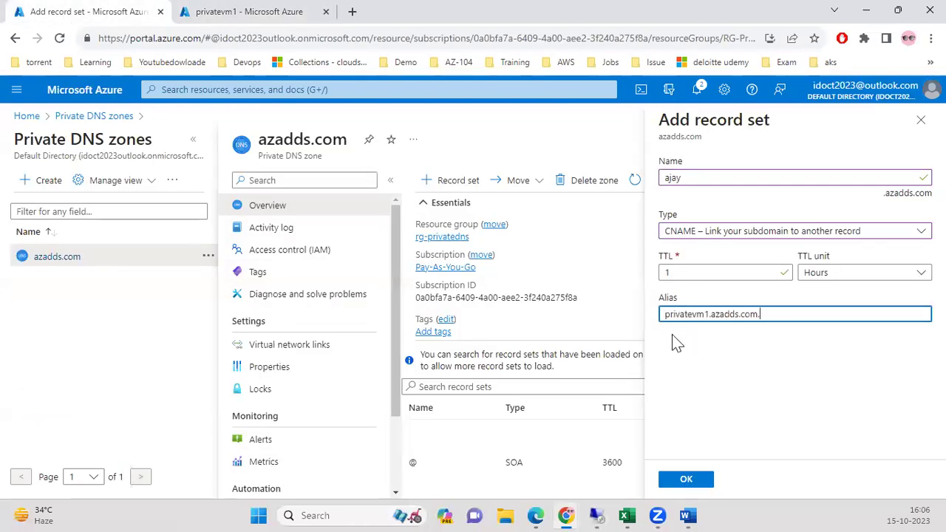
left_click(686, 482)
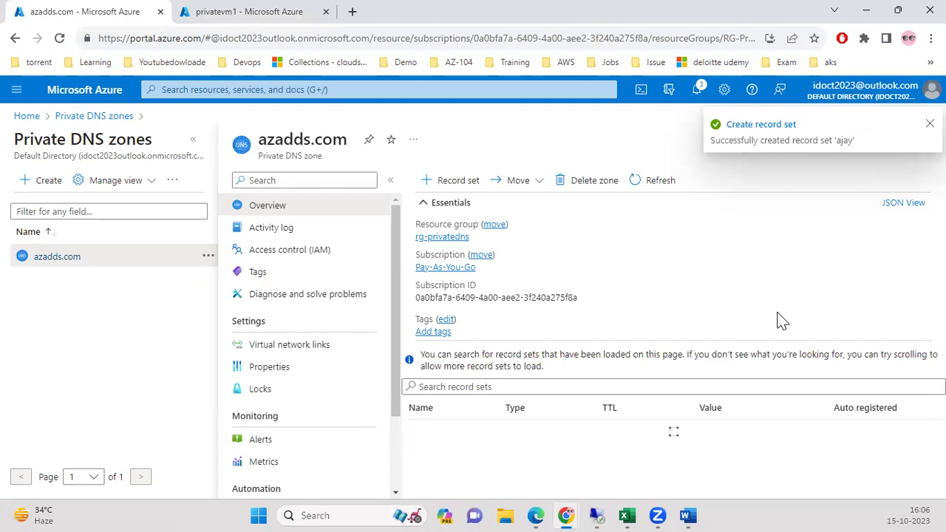
scroll(786, 450, "down", 2)
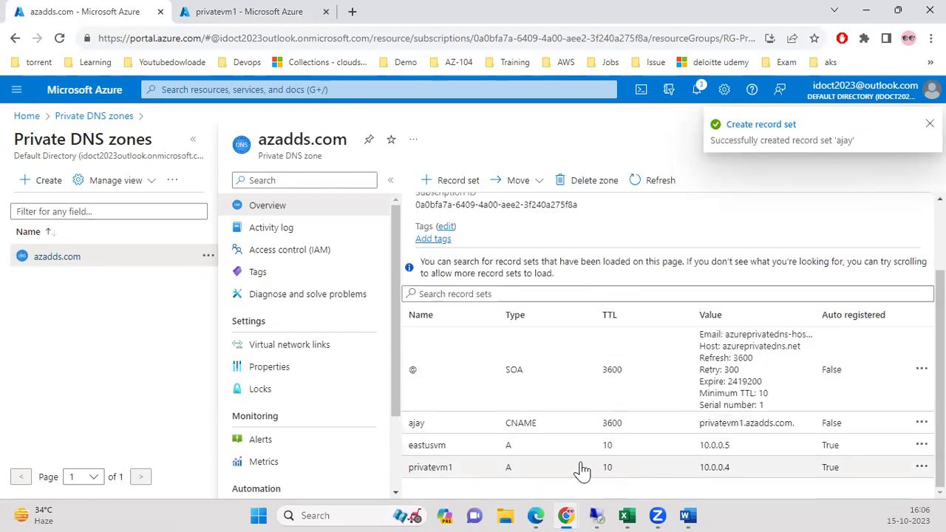
left_click(656, 181)
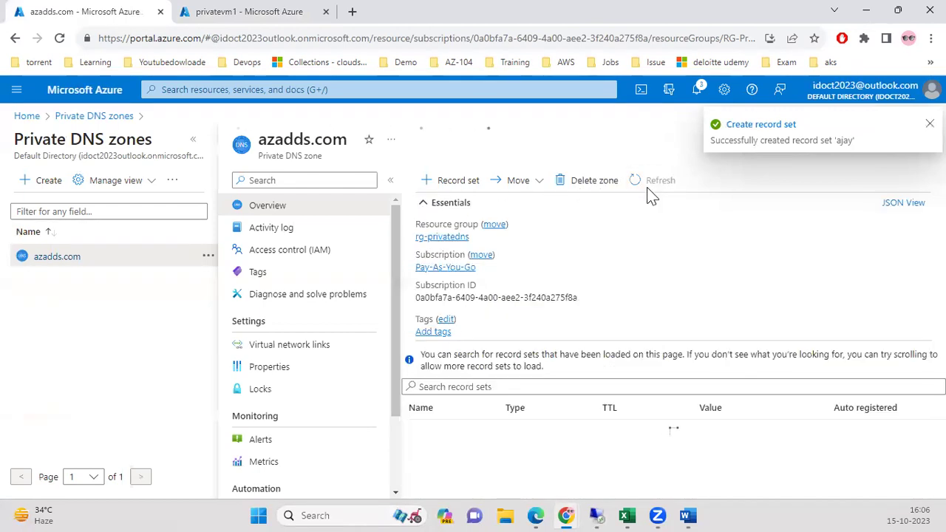
scroll(646, 423, "down", 2)
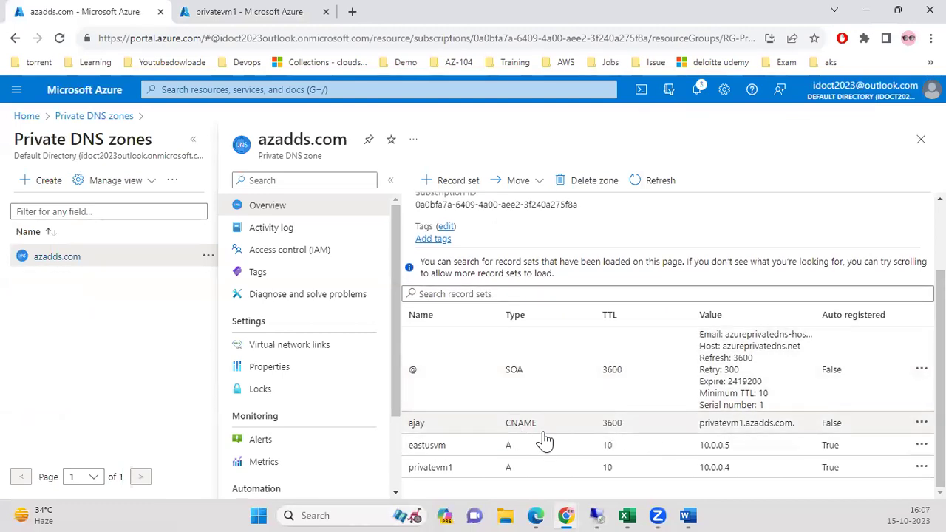
left_click(756, 430)
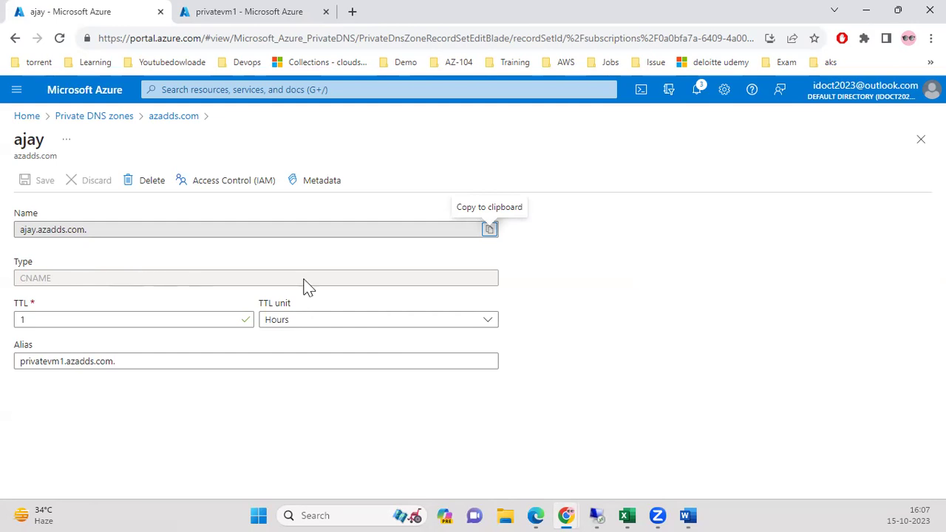
Copy the ajay record's full name ajay.azadds.com. to the clipboard.
left_click(489, 231)
mouse_move(604, 508)
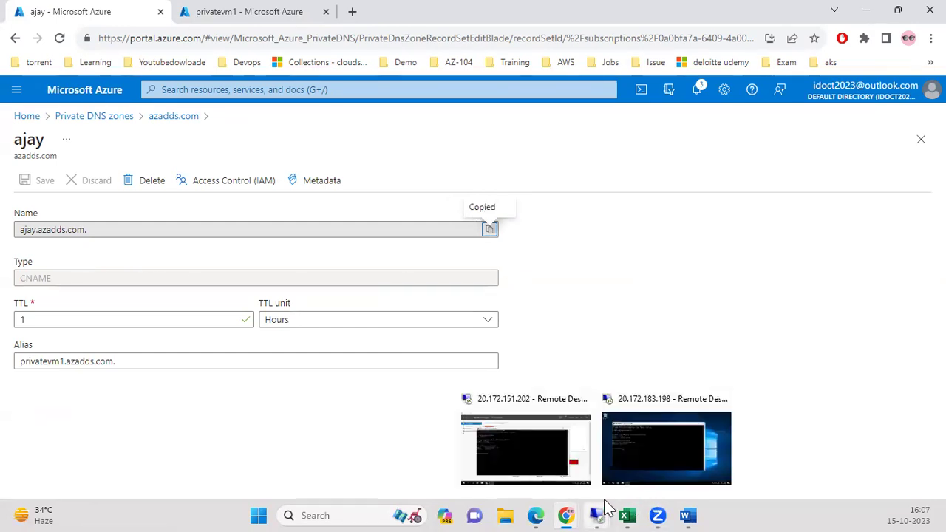
On eastusvm, run nslookup ajay.azadds.com, resolving as alias of privatevm1.azadds.com (10.0.0.4).
left_click(547, 445)
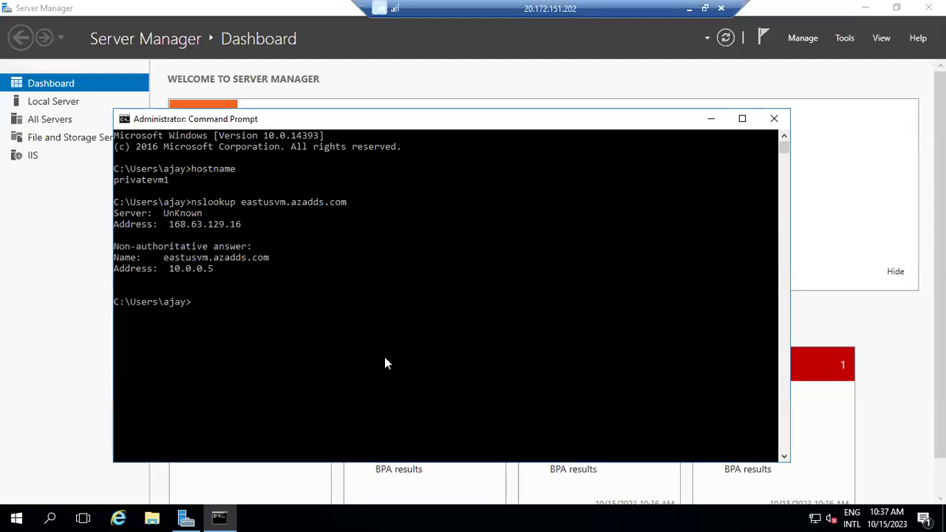
left_click(689, 8)
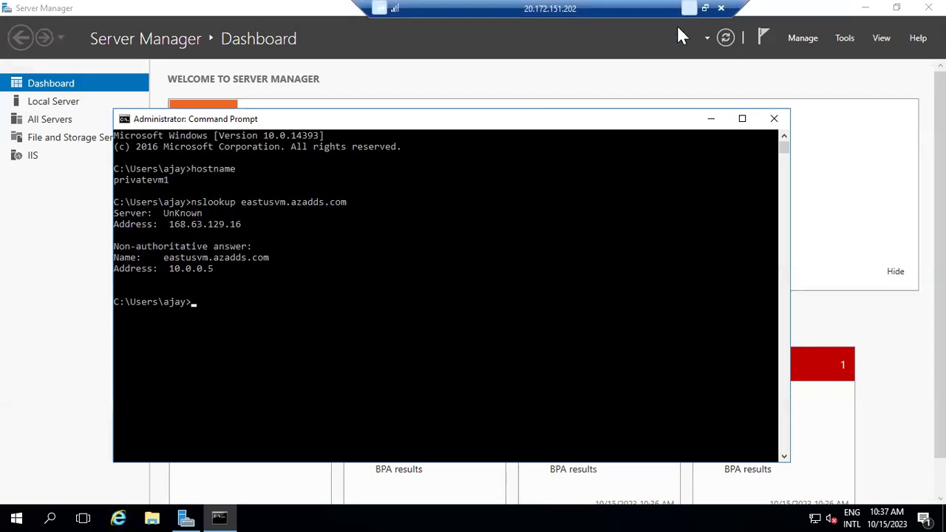
mouse_move(596, 514)
left_click(631, 451)
left_click(393, 292)
type("nslook")
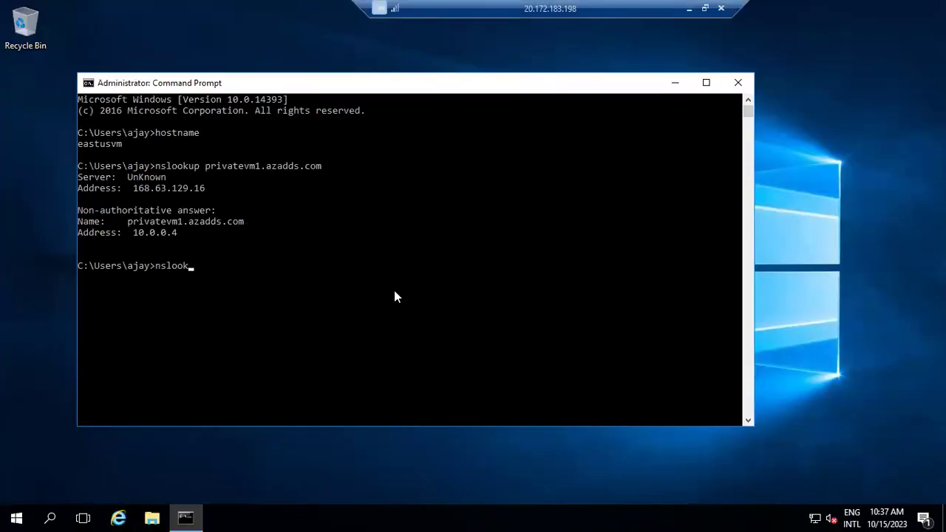
type("up")
key("ctrl+v")
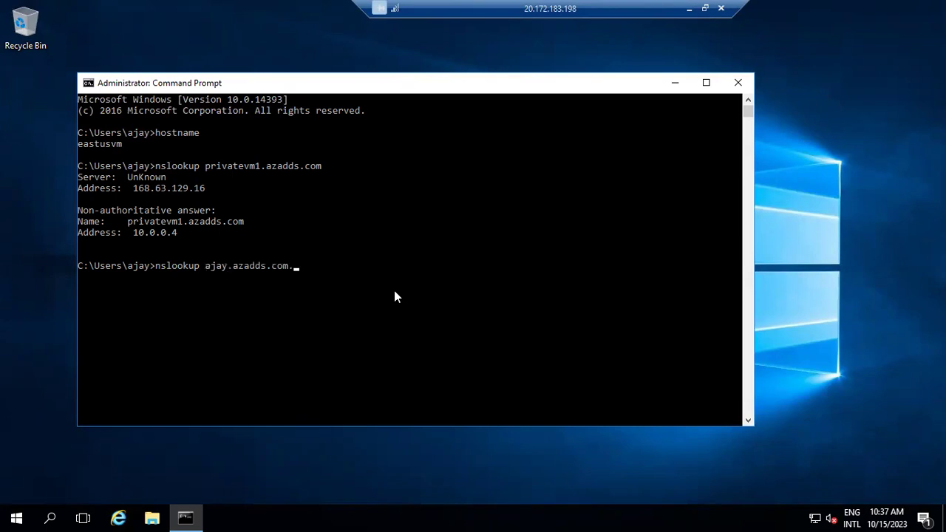
key("BackSpace")
key("Return")
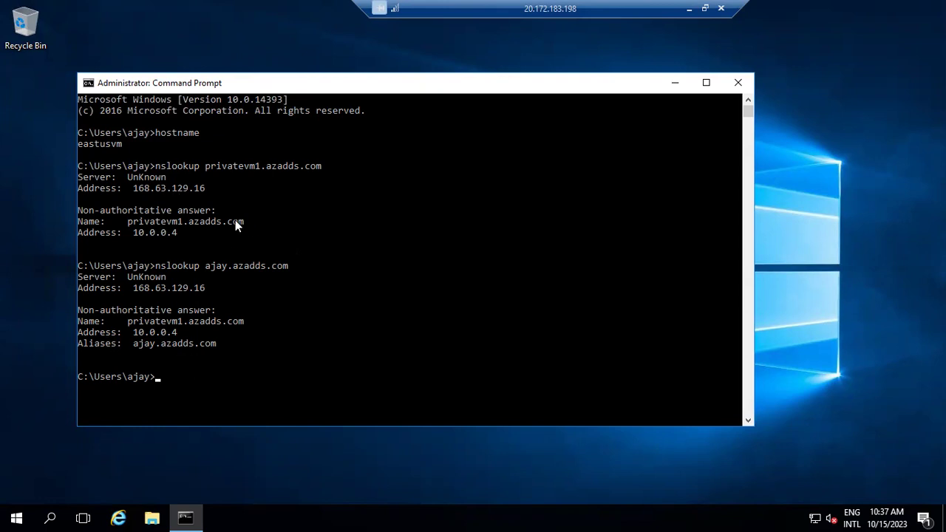
left_click(690, 10)
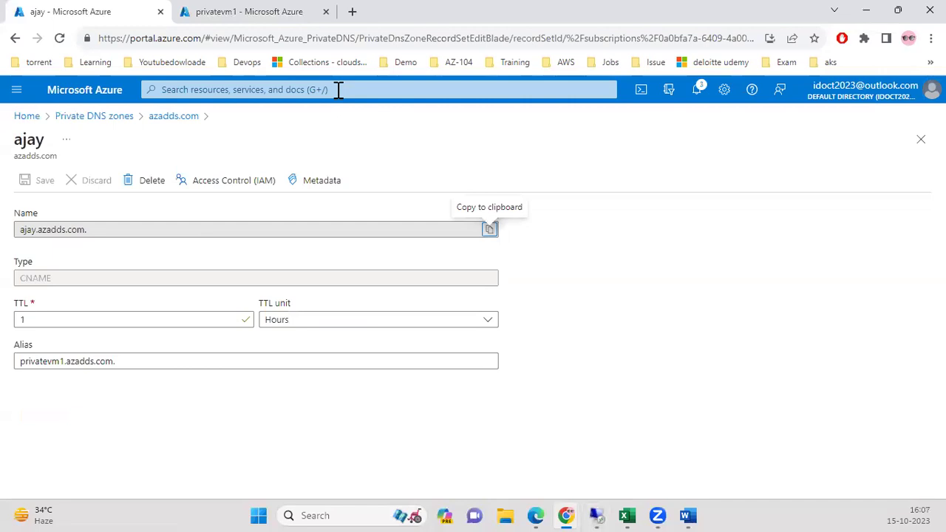
Return to the azadds.com zone and review its eastusvm and privatevm1 A records.
left_click(253, 17)
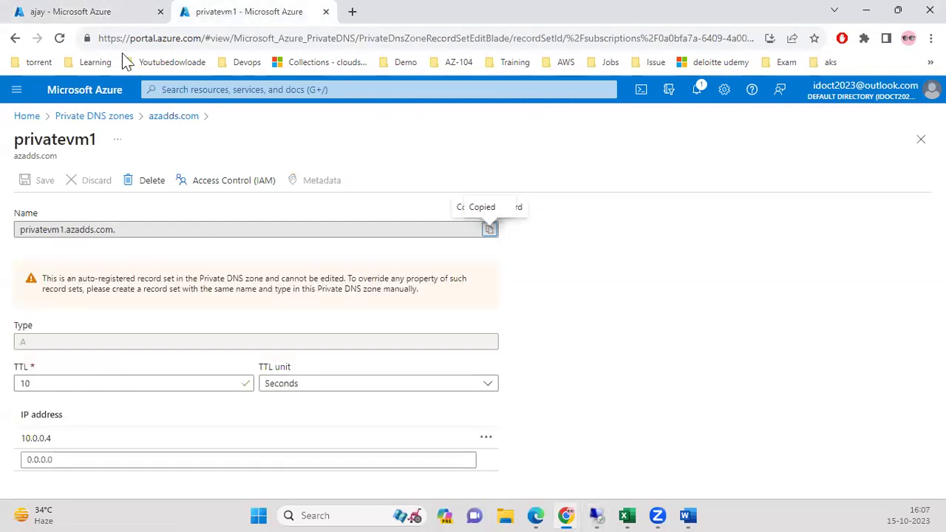
left_click(135, 12)
left_click(215, 89)
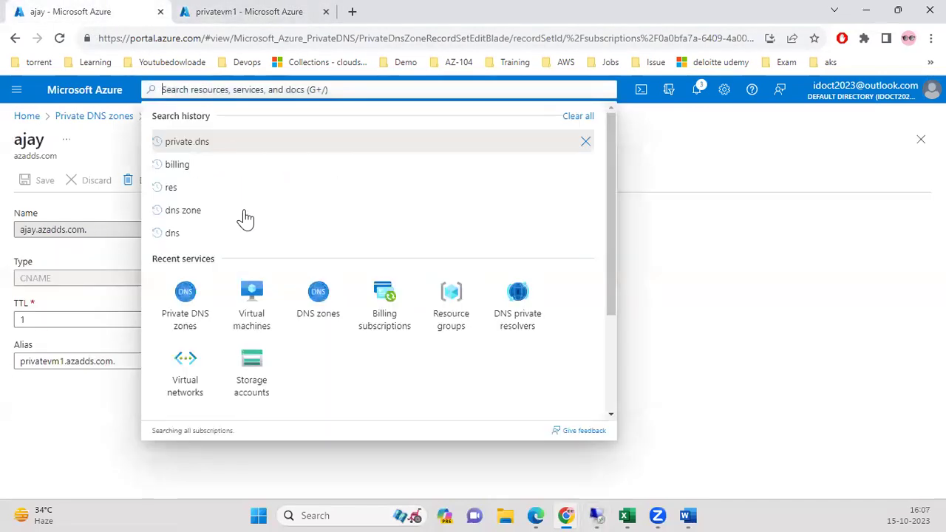
left_click(185, 304)
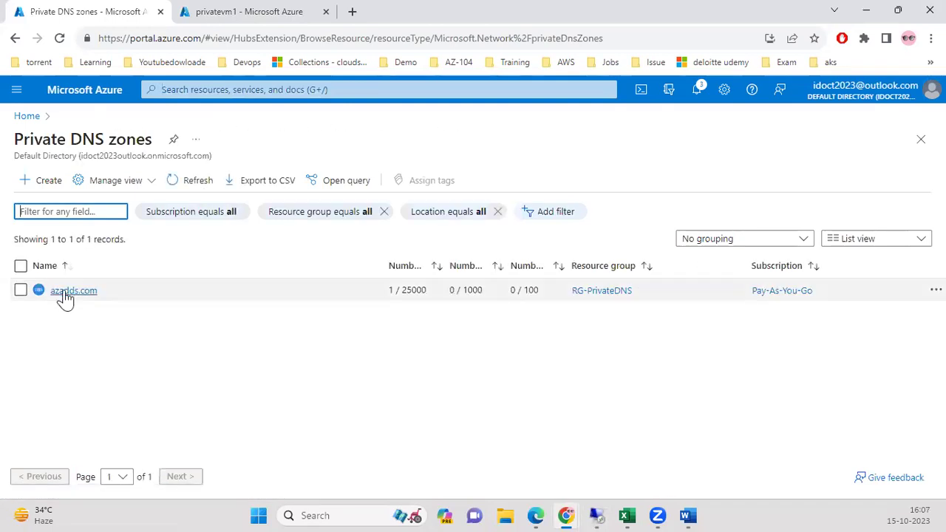
left_click(72, 291)
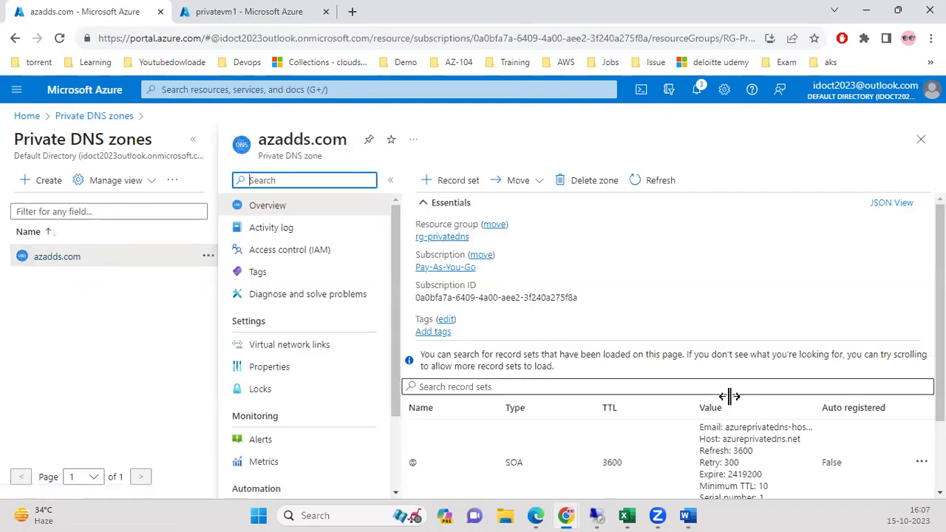
scroll(729, 396, "down", 2)
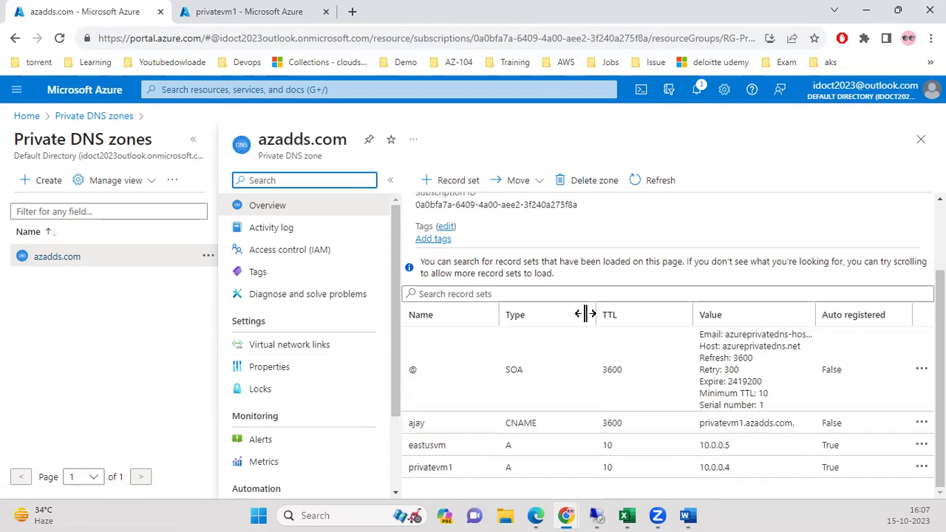
left_click(240, 89)
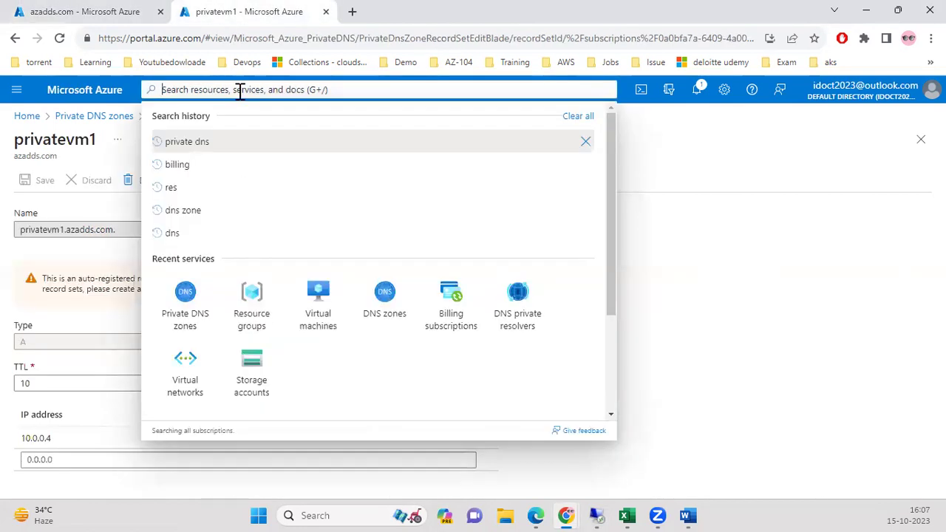
Stop the privatevm1 virtual machine and confirm.
left_click(299, 332)
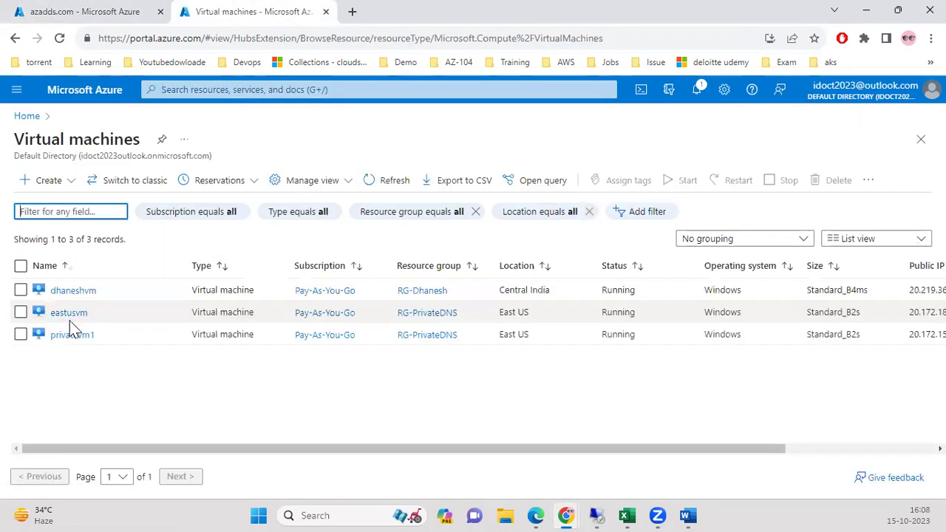
left_click(70, 336)
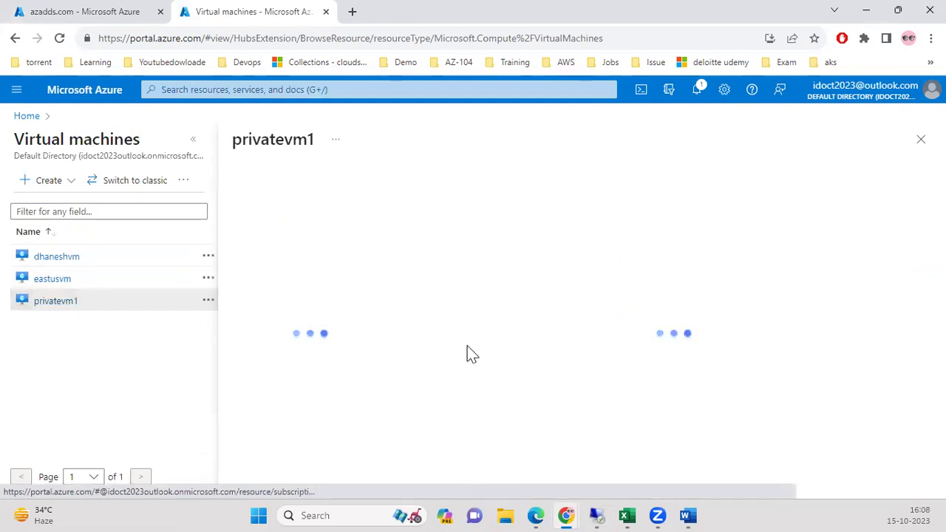
left_click(597, 183)
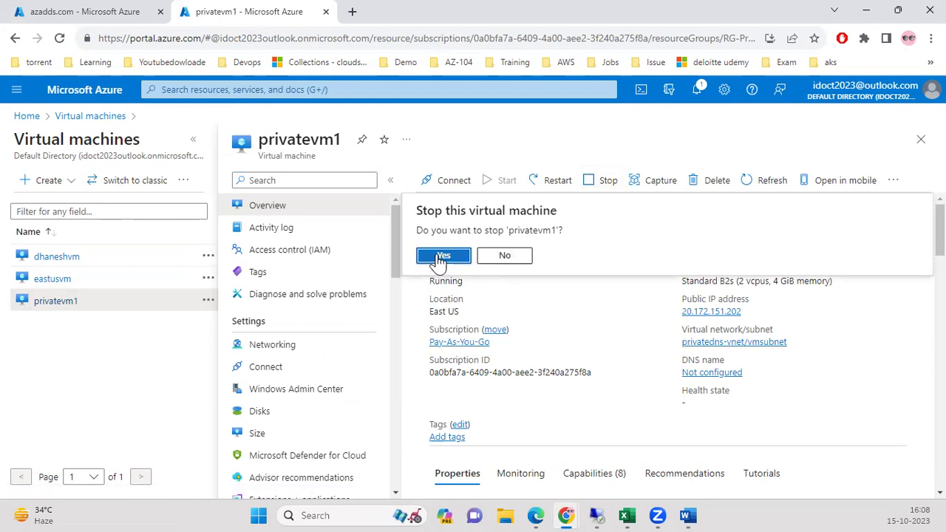
left_click(443, 255)
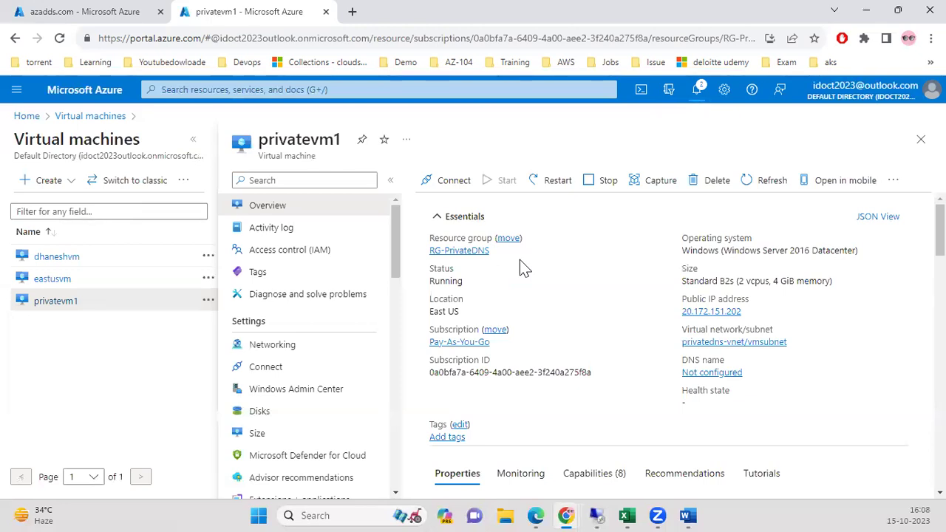
Refresh the azadds.com records and privatevm1's overview, now Stopped (deallocated).
left_click(53, 15)
left_click(650, 181)
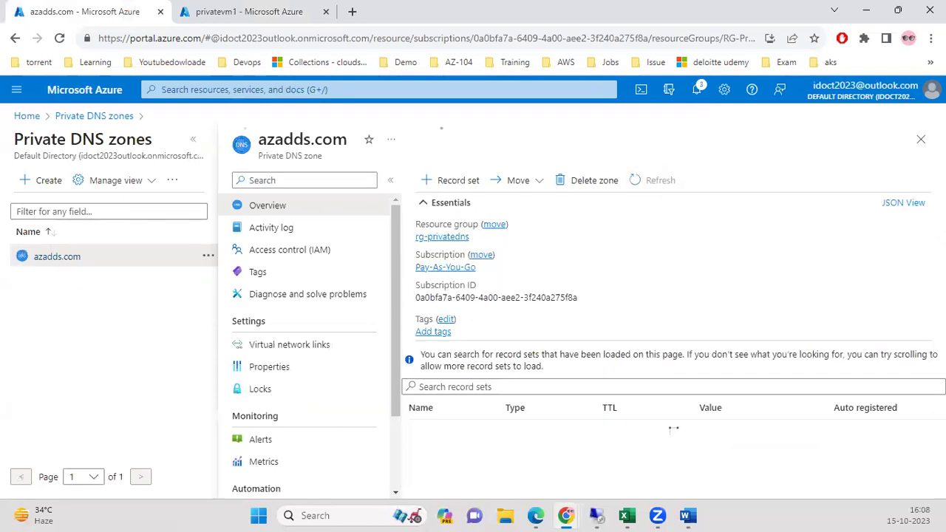
scroll(669, 340, "down", 3)
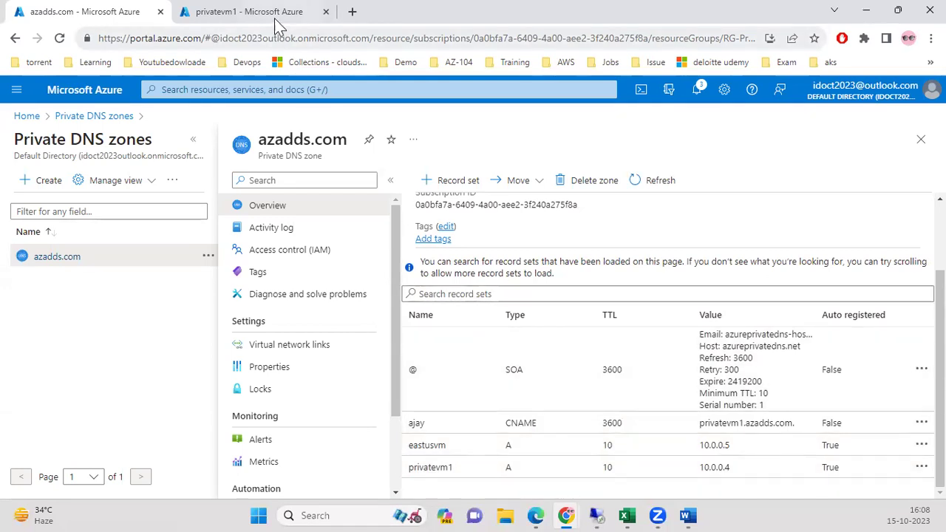
left_click(275, 22)
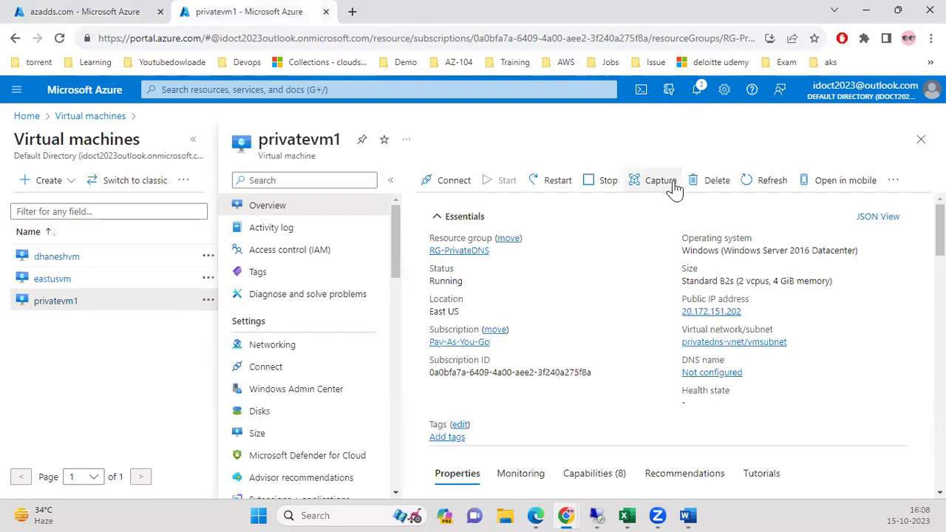
left_click(772, 187)
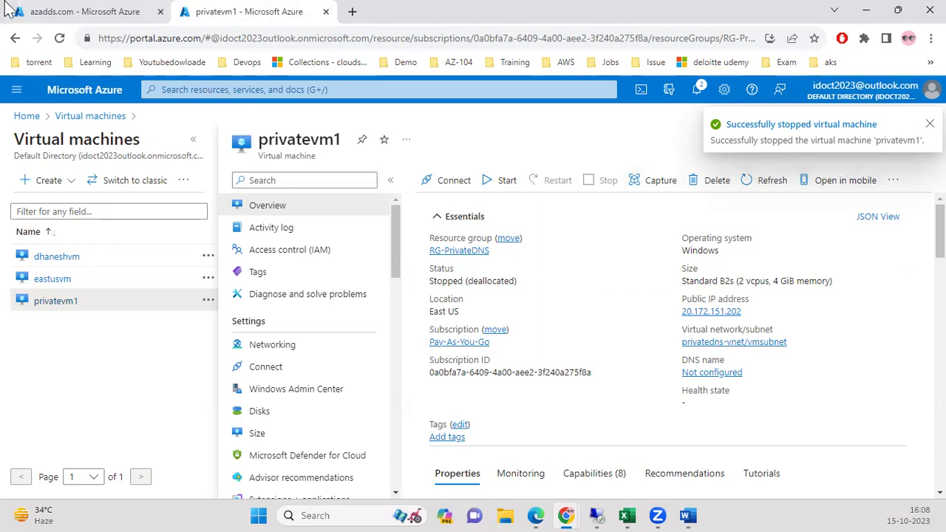
Refresh the azadds.com record sets to confirm the privatevm1 A record is gone.
left_click(37, 13)
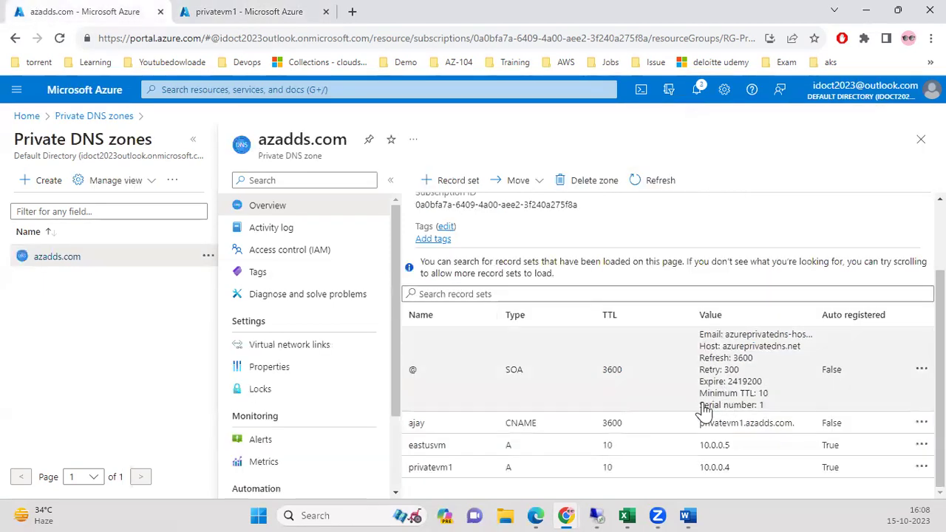
left_click(653, 181)
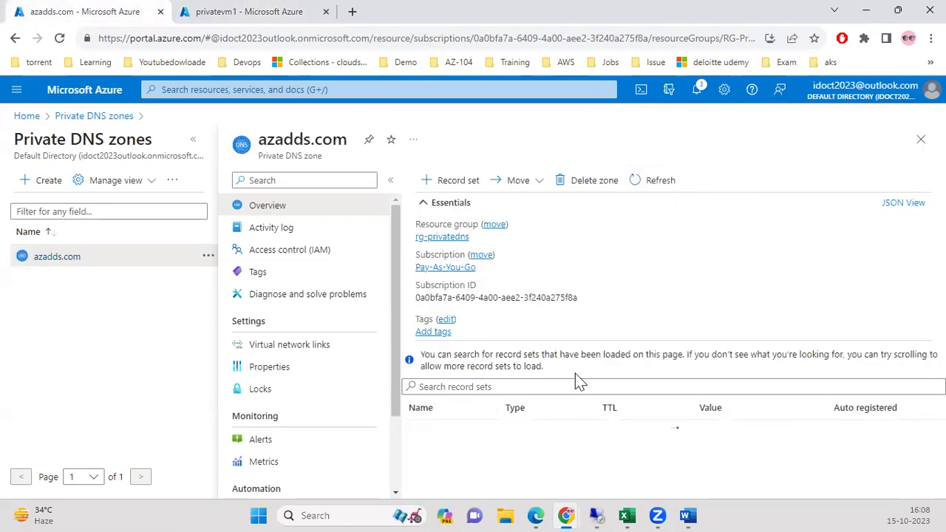
scroll(675, 359, "down", 3)
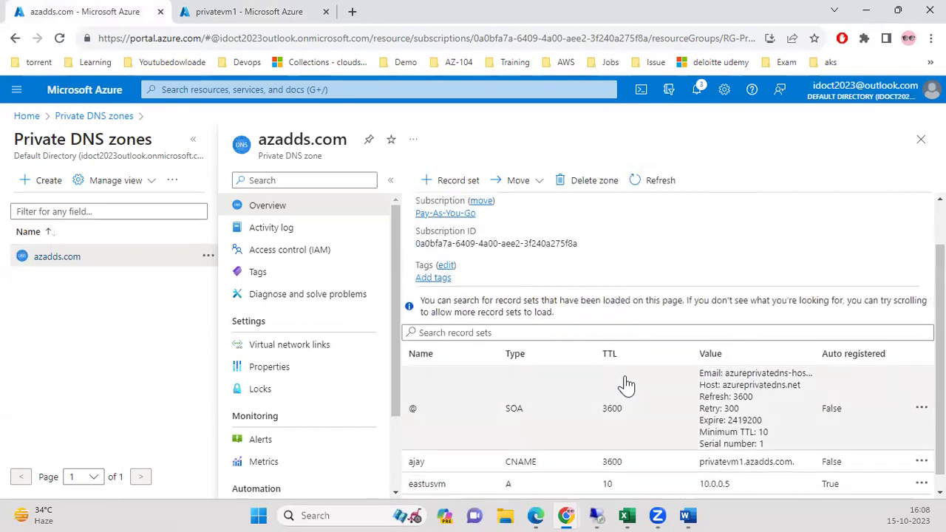
scroll(886, 444, "down", 1)
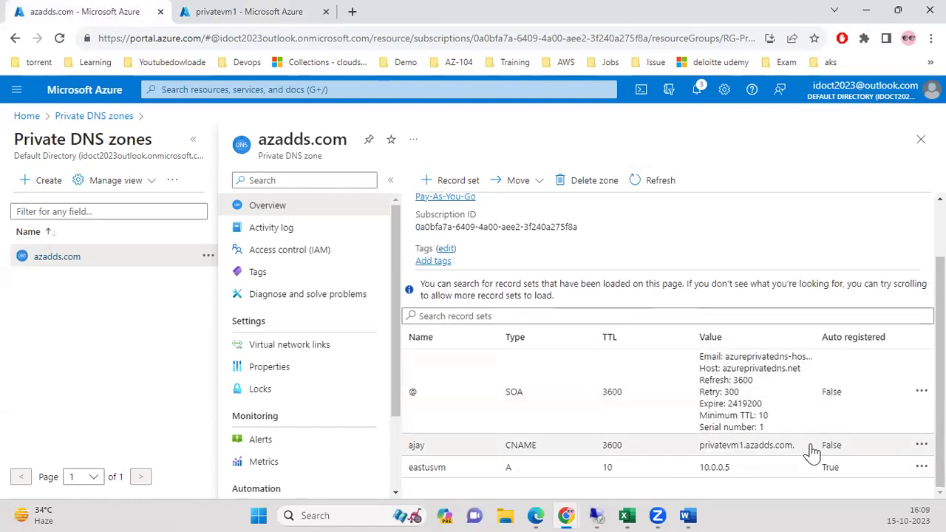
left_click(184, 12)
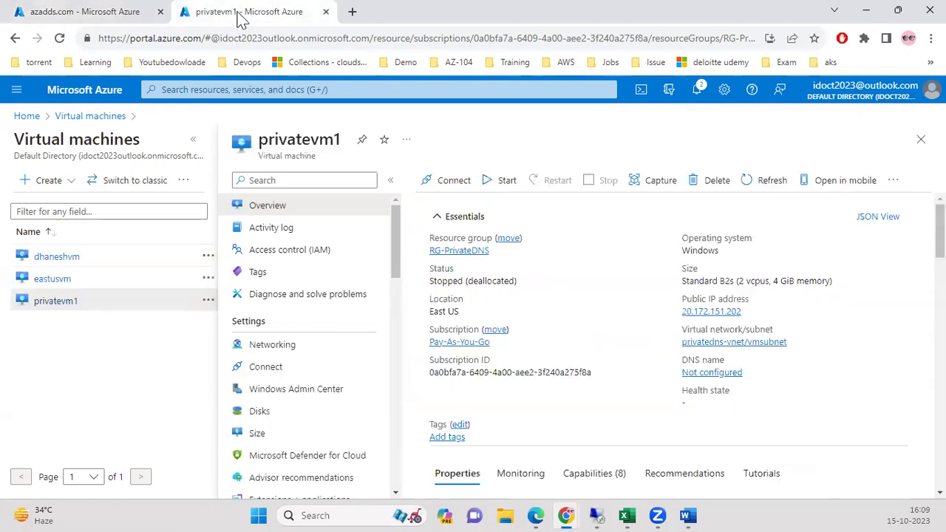
Start privatevm1 again and refresh the azadds.com record sets.
left_click(490, 189)
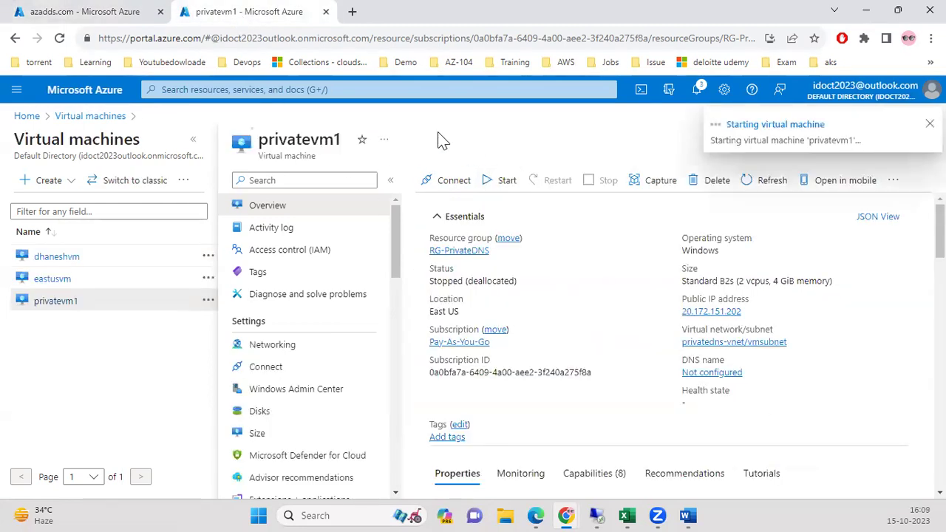
left_click(118, 9)
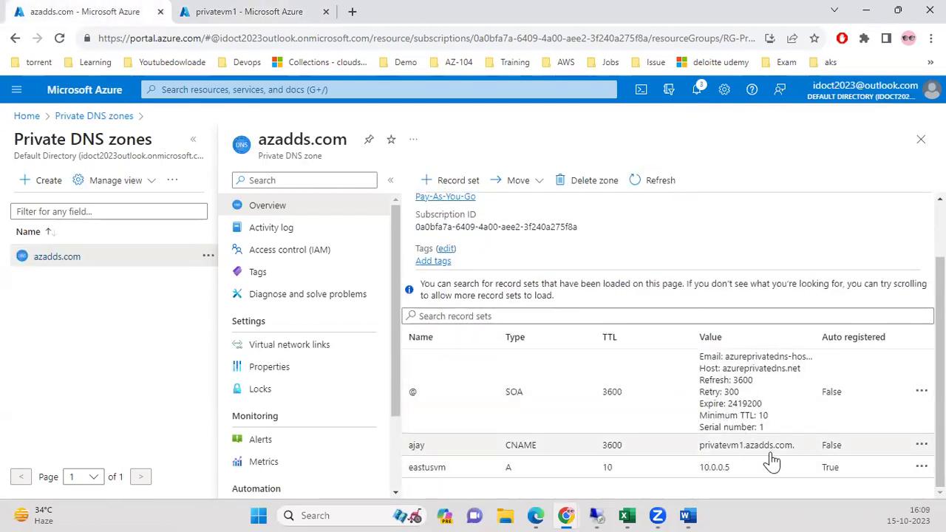
left_click(600, 512)
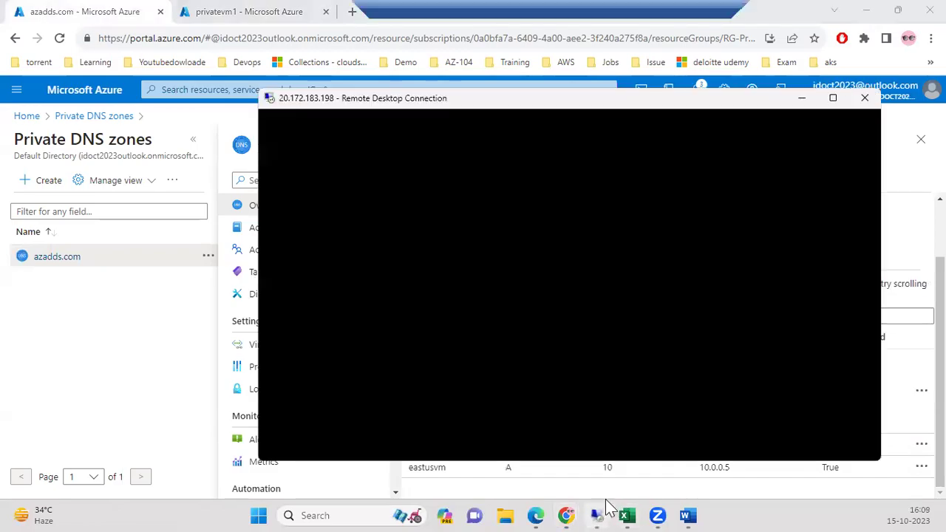
left_click(688, 8)
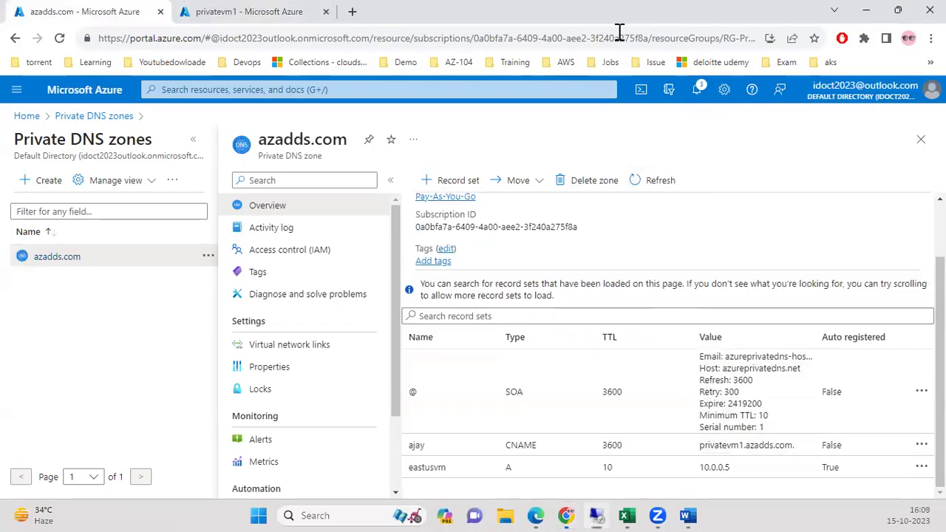
left_click(663, 181)
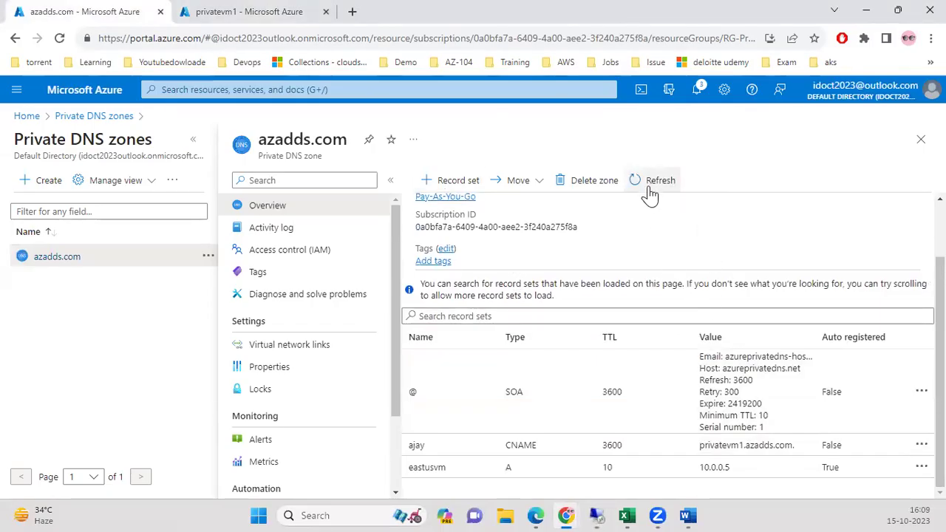
left_click(640, 180)
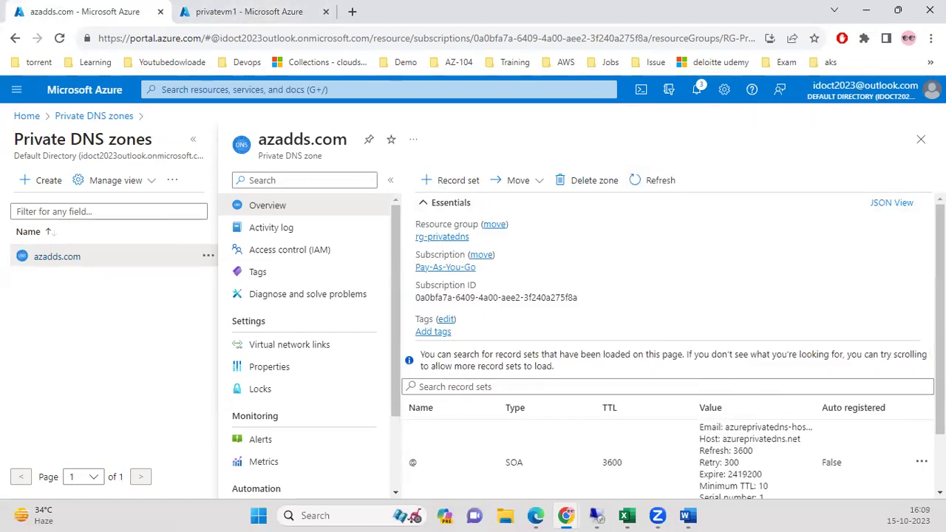
scroll(410, 409, "down", 2)
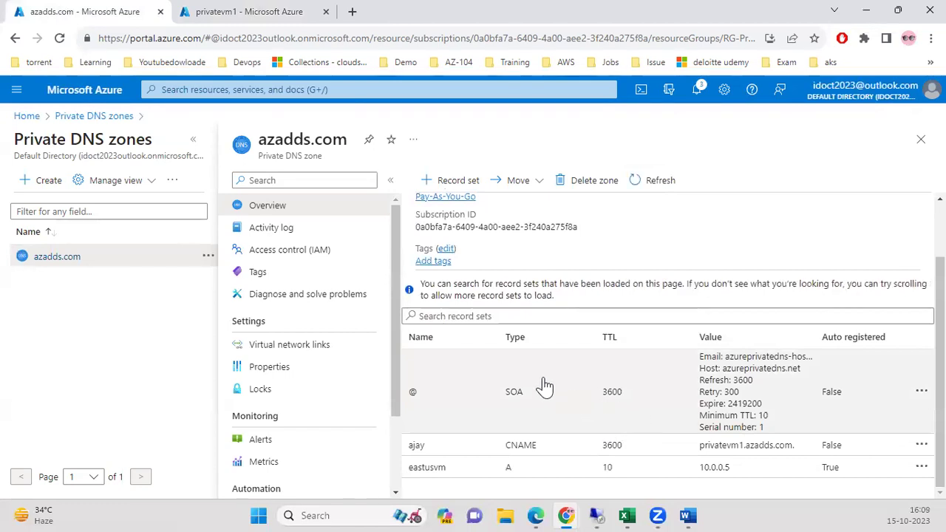
Check the privatevm1 overview while the VM starts up.
left_click(257, 12)
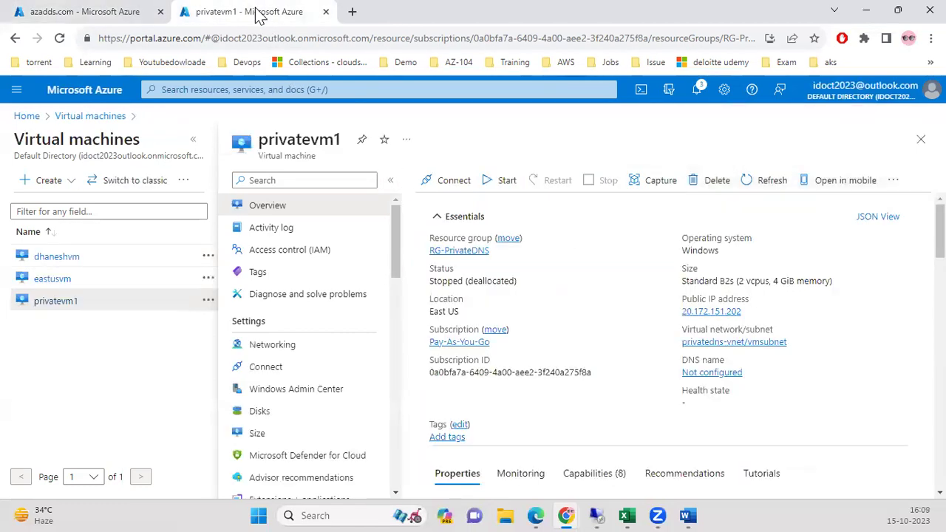
scroll(566, 362, "down", 5)
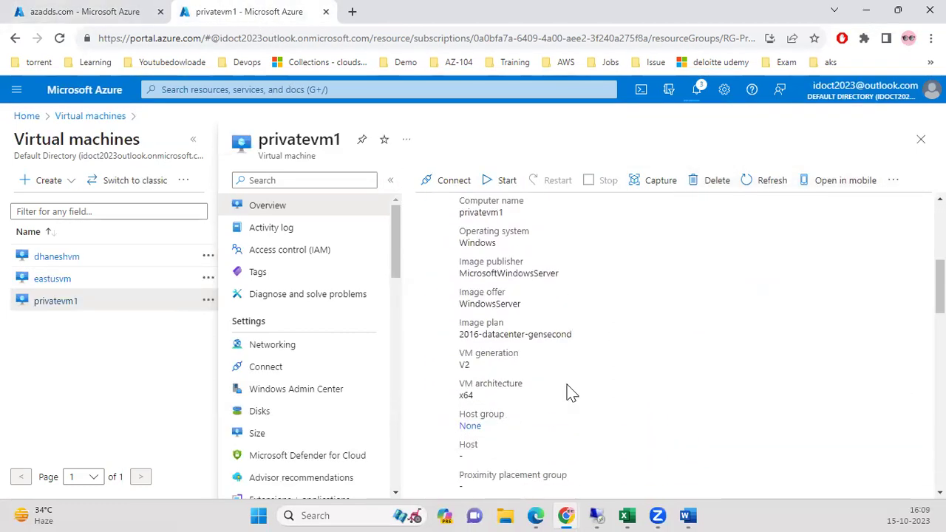
scroll(600, 409, "up", 5)
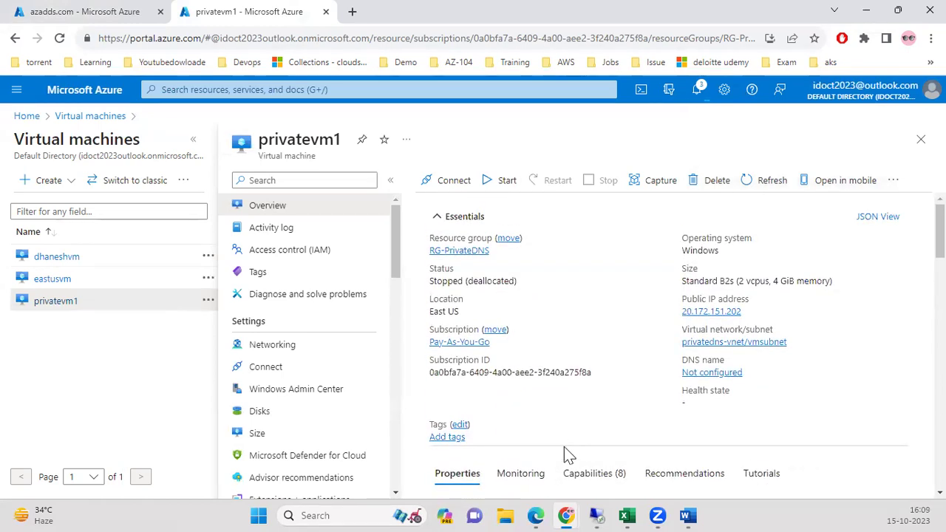
scroll(560, 454, "down", 2)
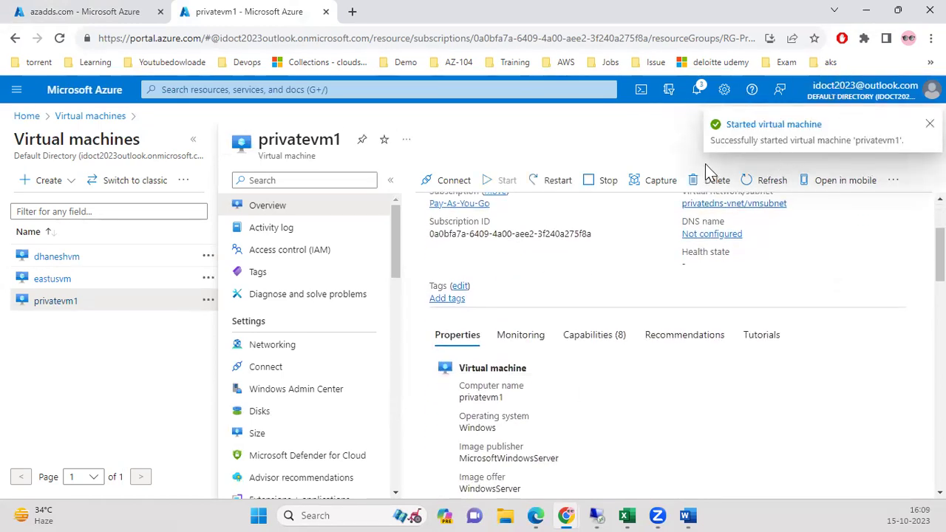
Refresh azadds.com until privatevm1 (10.0.0.4) reappears beside eastusvm (10.0.0.5).
left_click(76, 16)
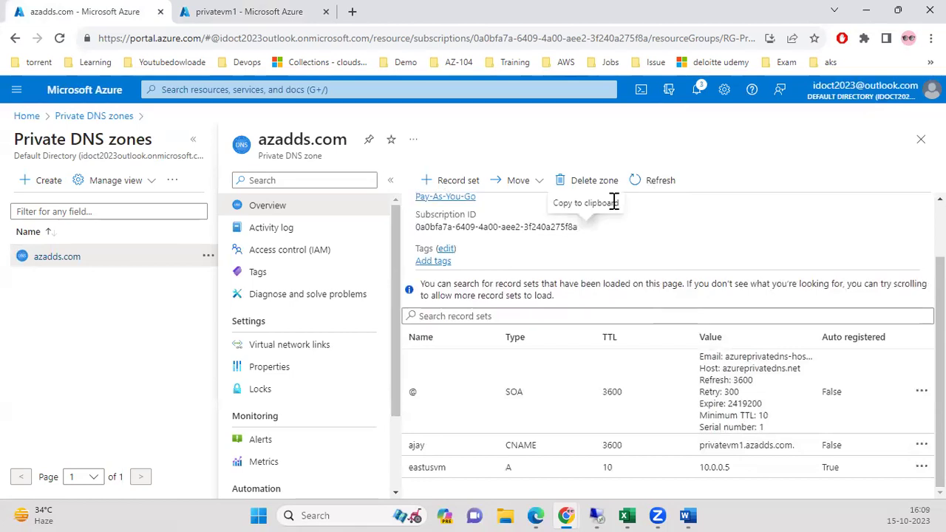
left_click(661, 181)
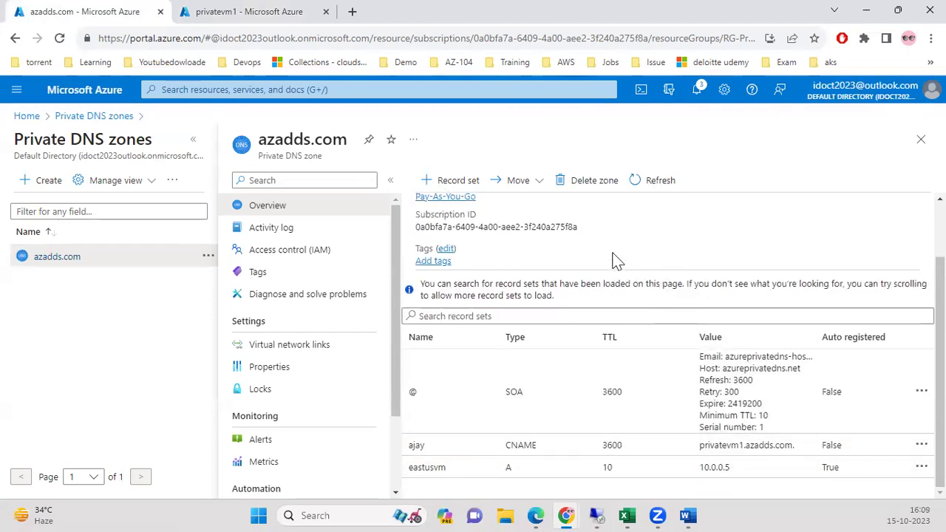
left_click(640, 180)
scroll(738, 443, "down", 1)
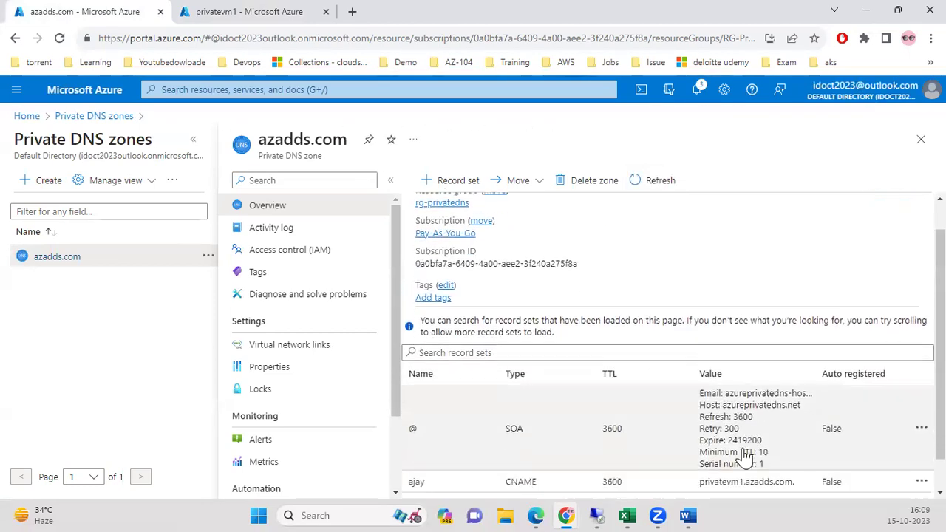
scroll(744, 457, "down", 1)
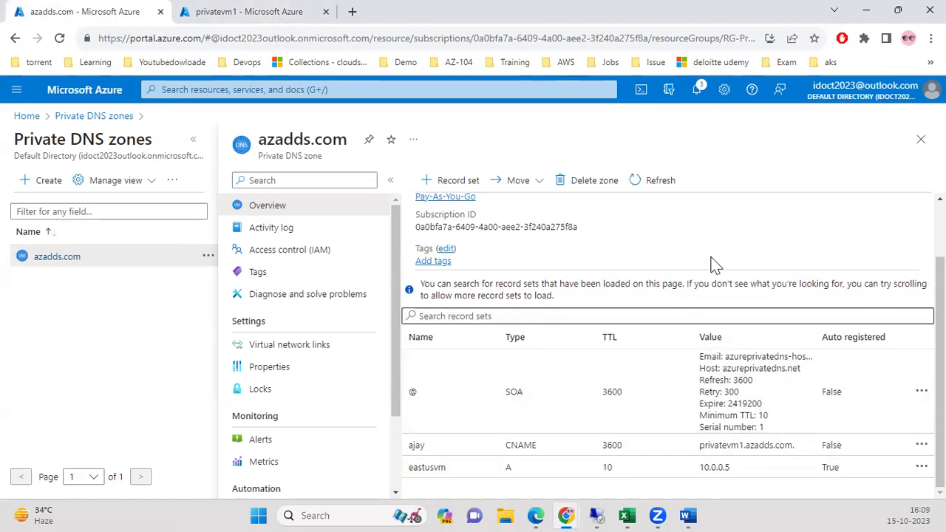
left_click(659, 180)
scroll(742, 377, "down", 2)
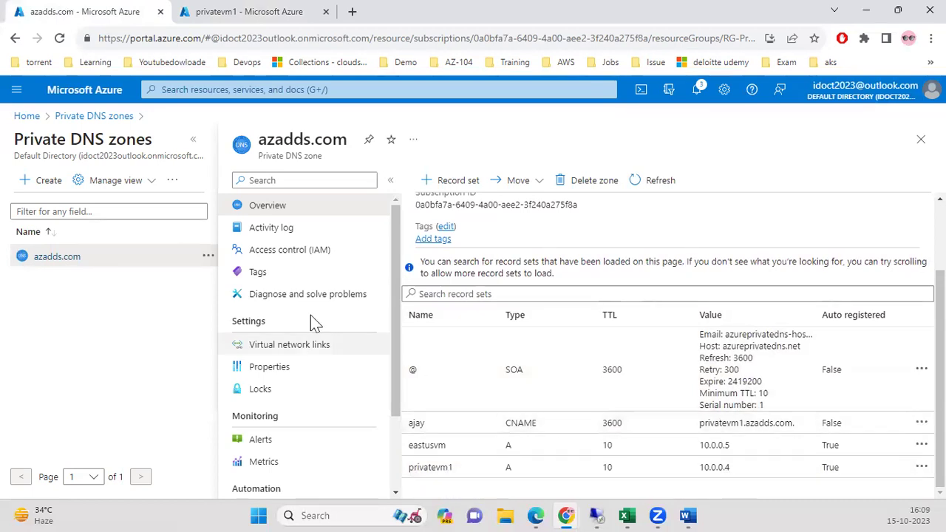
left_click(303, 89)
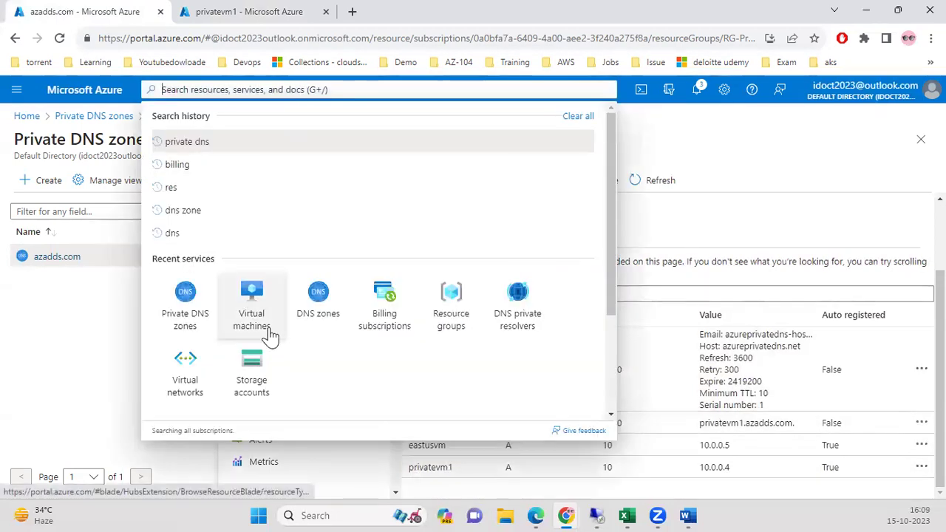
View the Virtual machines list, glance at Virtual networks, then return to Virtual machines.
left_click(251, 311)
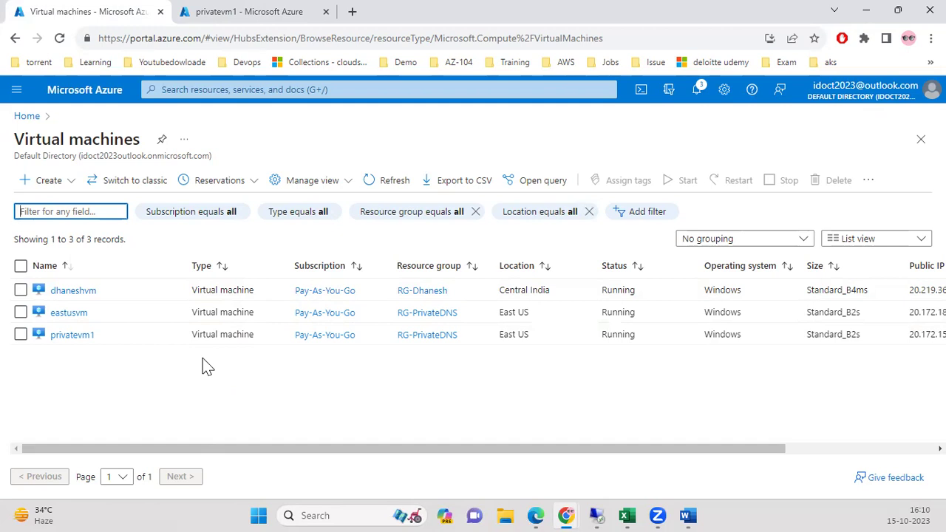
left_click(257, 89)
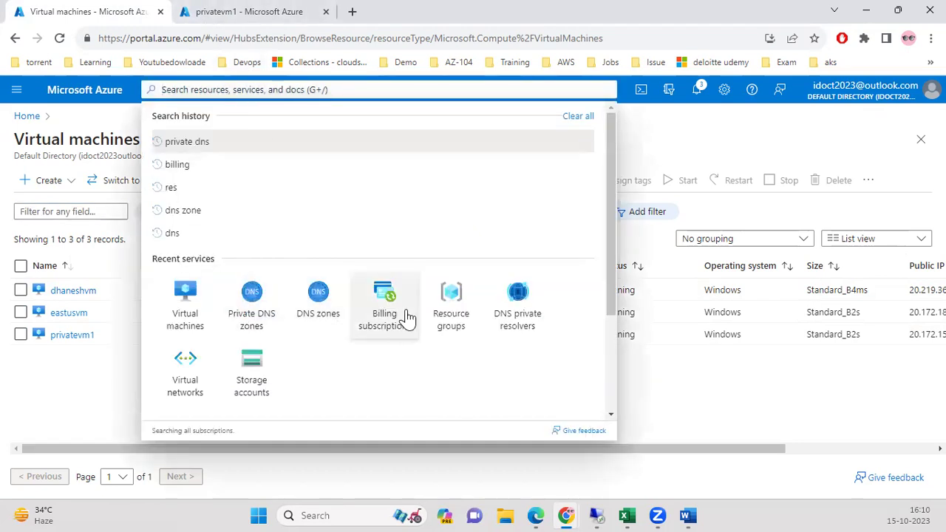
left_click(186, 365)
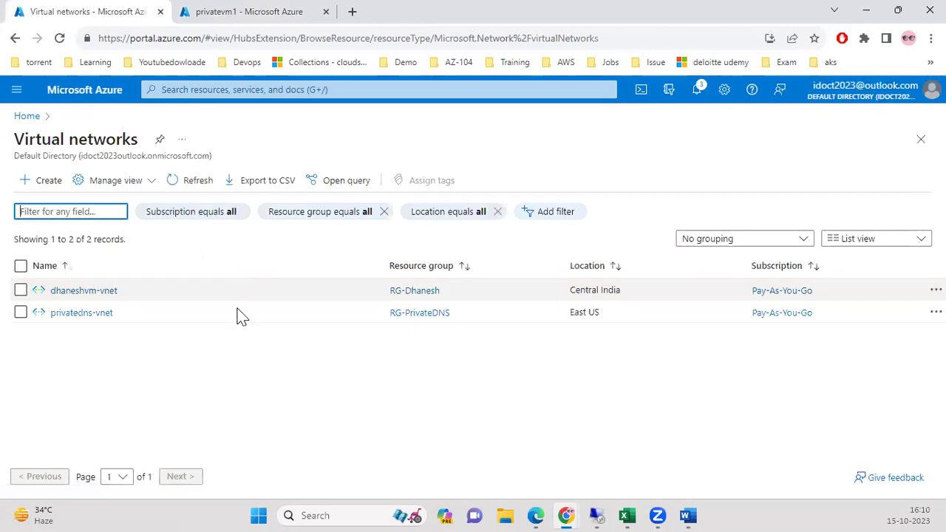
left_click(220, 89)
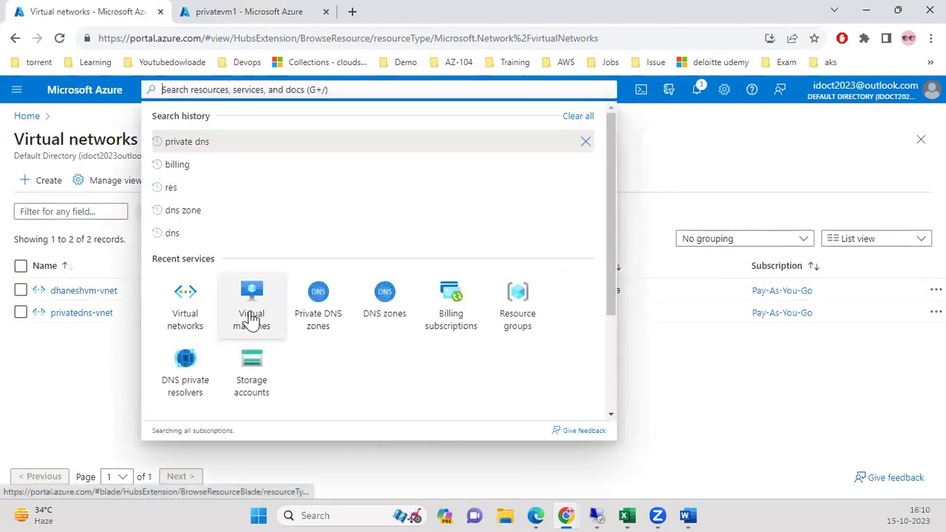
left_click(252, 325)
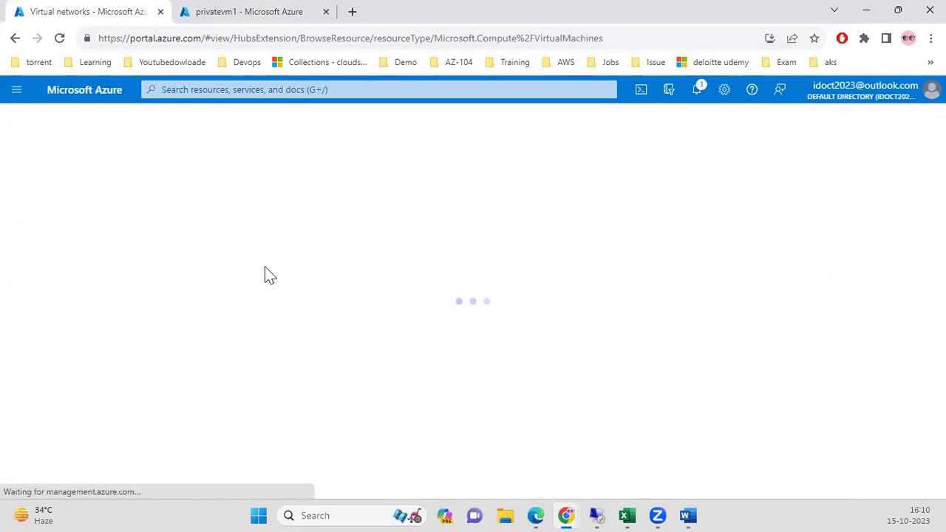
Start a new Azure virtual machine in a newly created resource group RG-india.
left_click(59, 181)
left_click(65, 229)
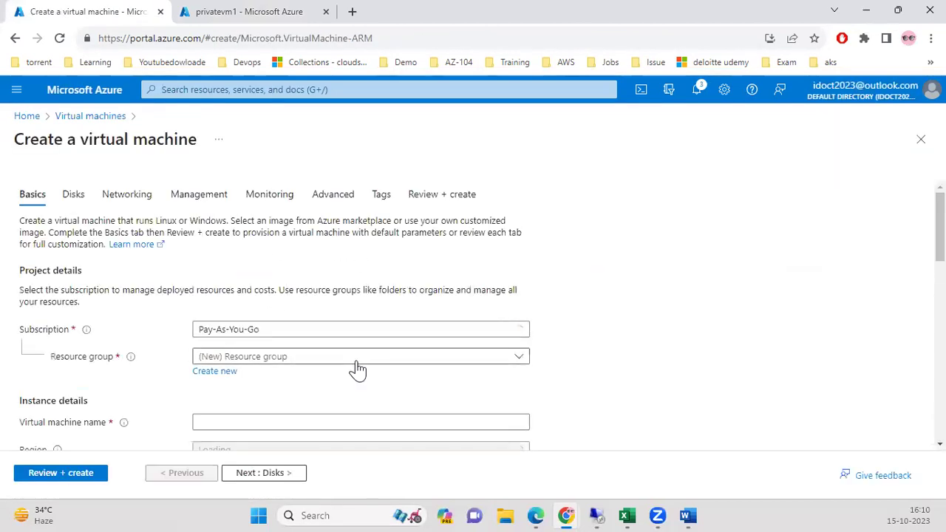
left_click(216, 371)
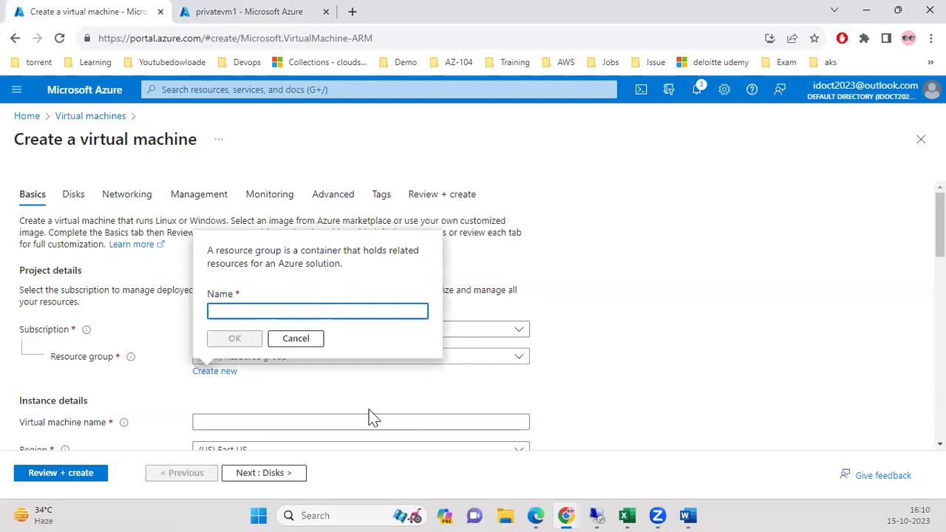
type("RG-india")
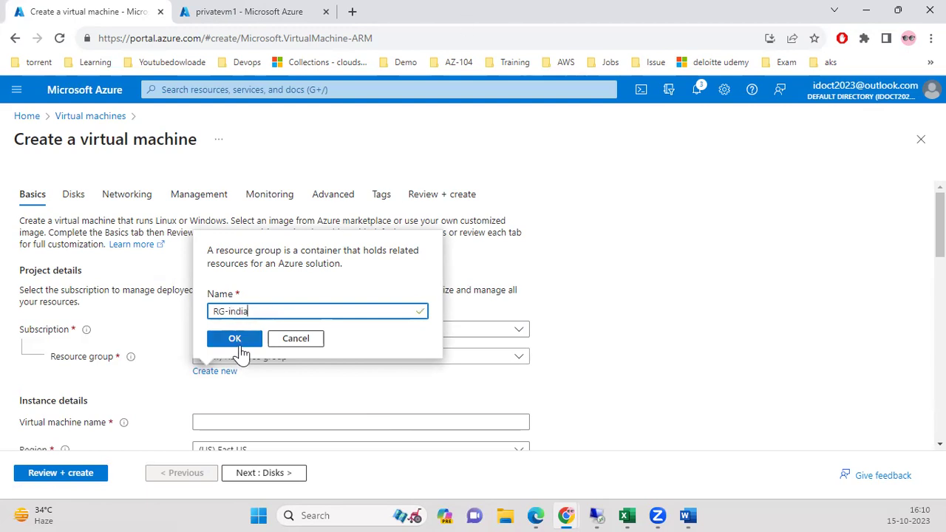
left_click(238, 339)
scroll(619, 287, "down", 3)
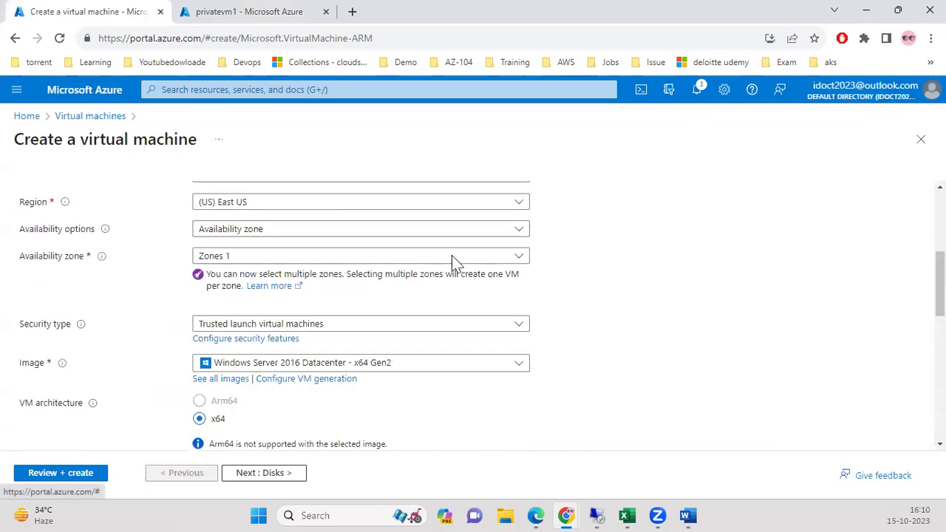
Name the VM indiavm and set its region to (Asia Pacific) Central India.
scroll(355, 298, "up", 2)
left_click(313, 254)
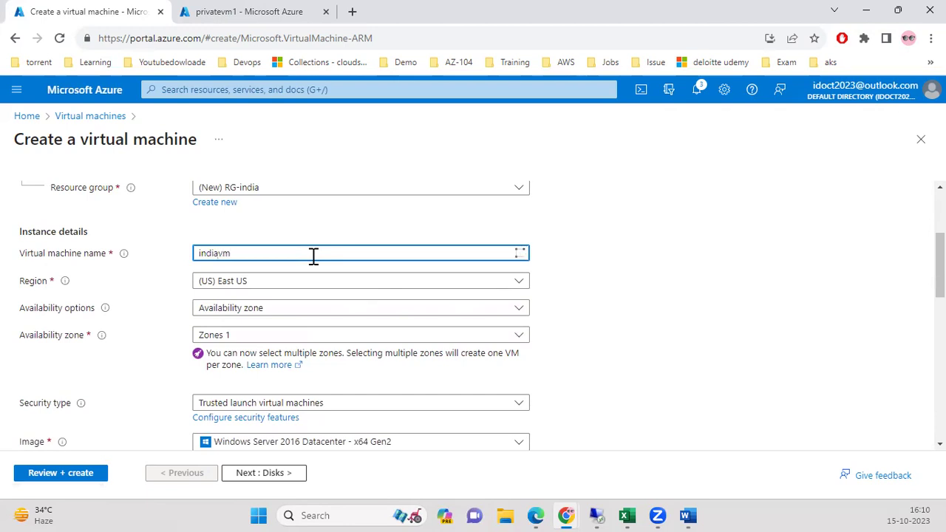
left_click(306, 283)
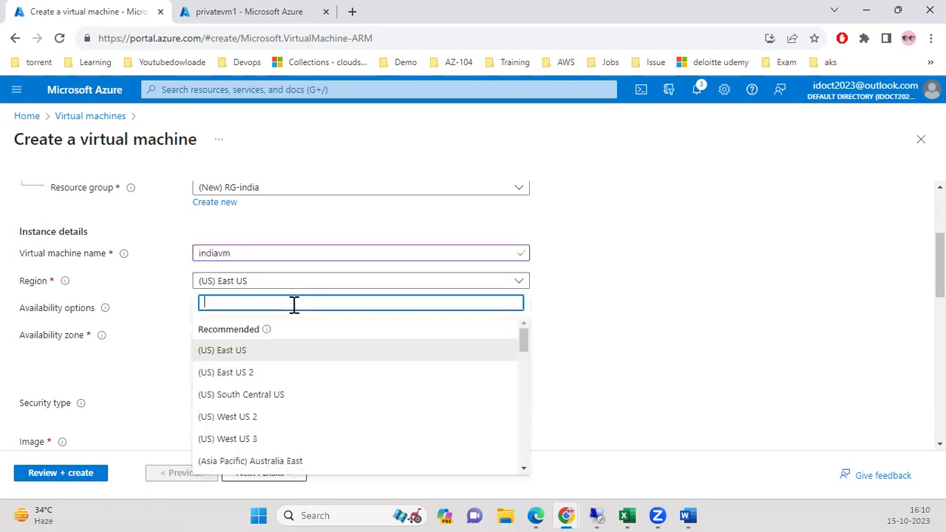
type("cental")
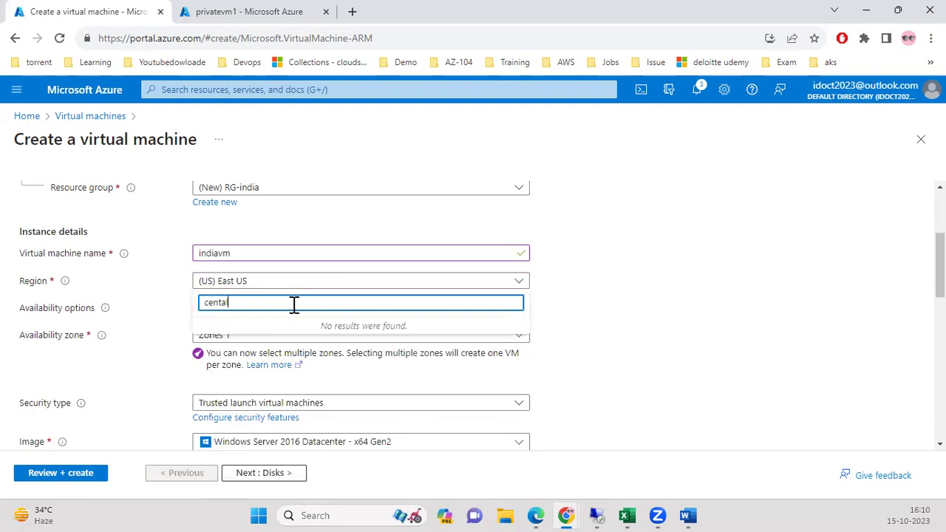
key("BackSpace")
key("BackSpace")
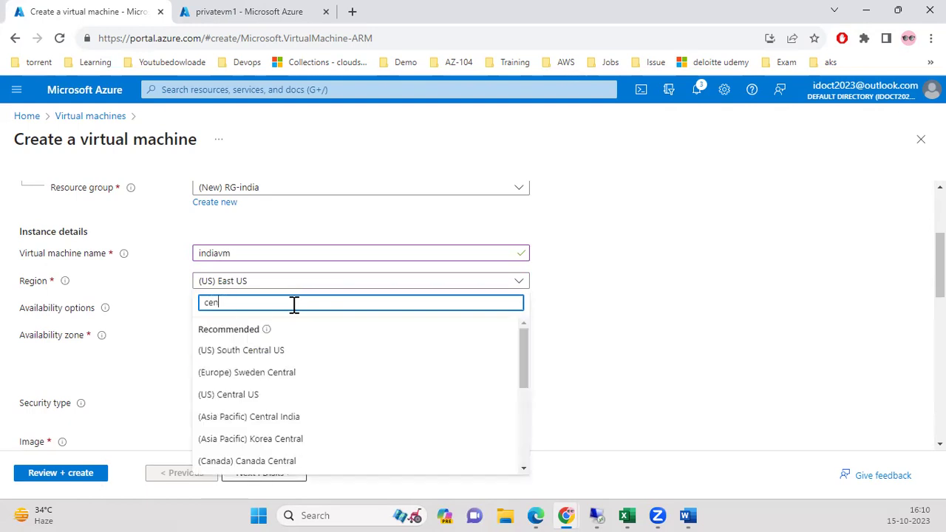
type("tral in")
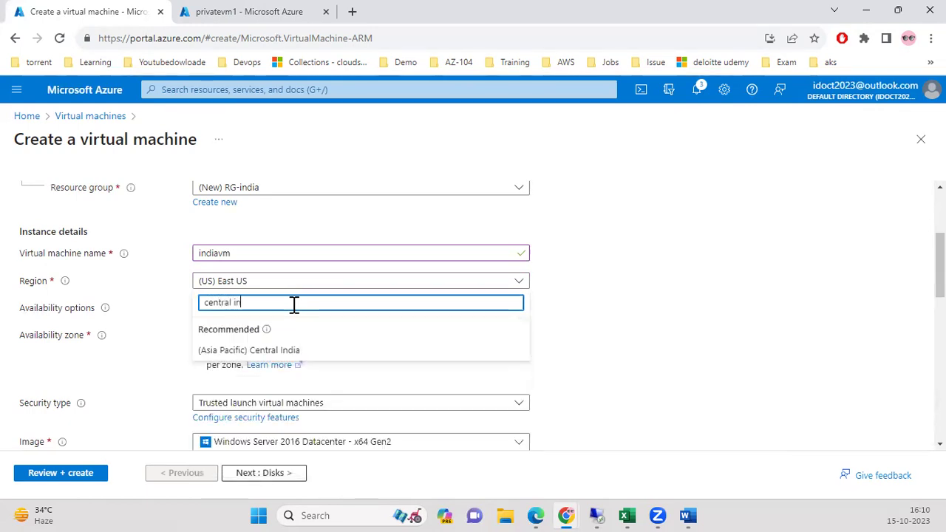
left_click(318, 351)
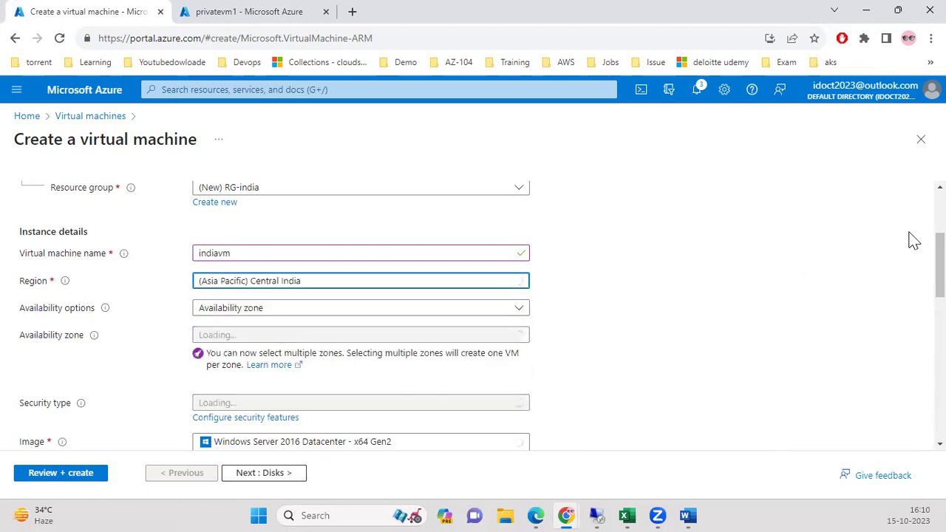
Choose no infrastructure redundancy required and the Standard security type.
scroll(826, 266, "down", 1)
left_click(395, 243)
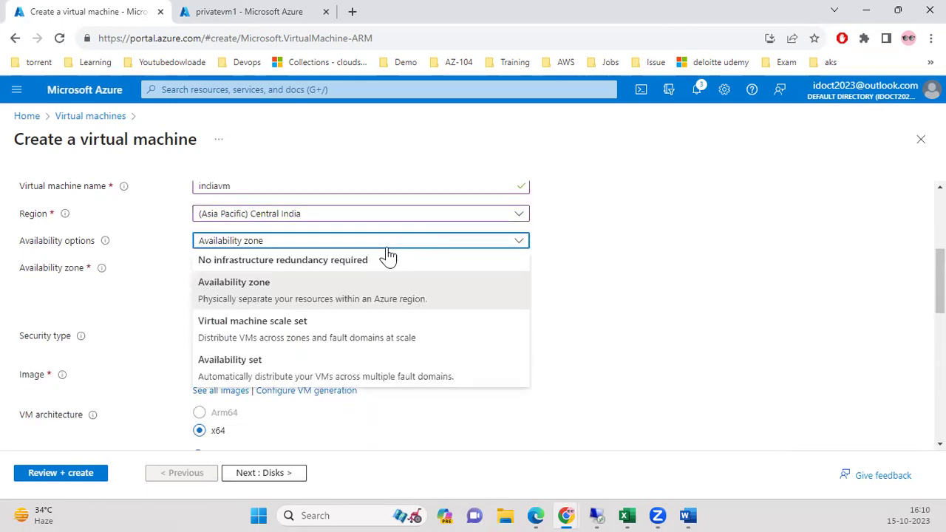
left_click(357, 260)
left_click(253, 271)
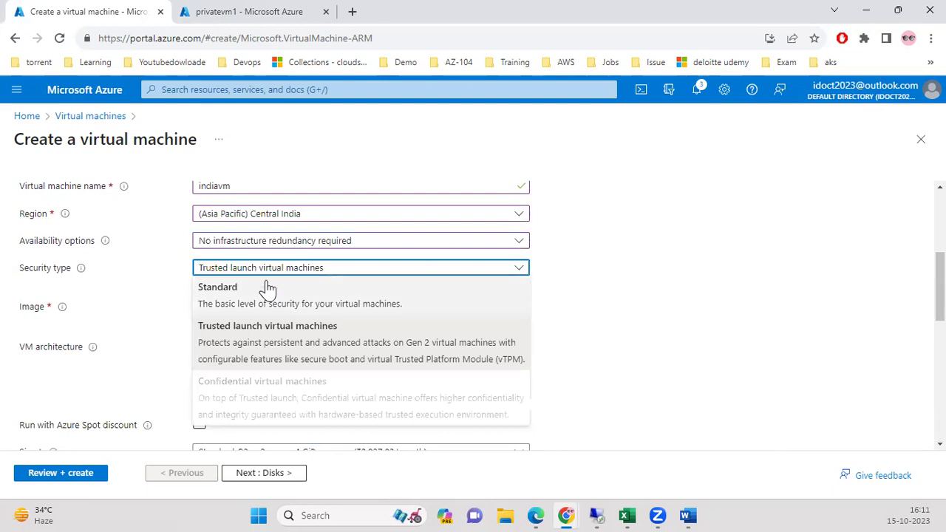
left_click(239, 289)
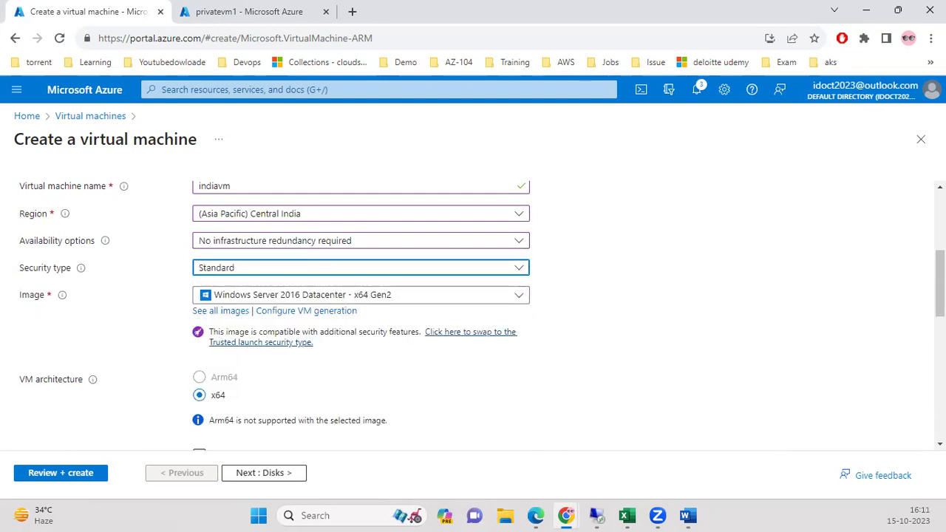
scroll(443, 369, "down", 2)
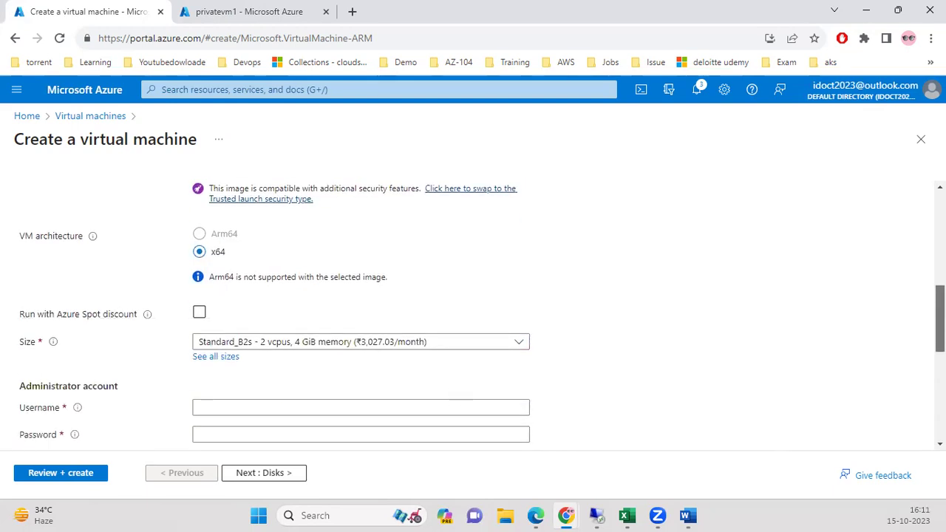
scroll(940, 318, "down", 2)
Enter the administrator username and password, then confirm the password.
left_click(418, 297)
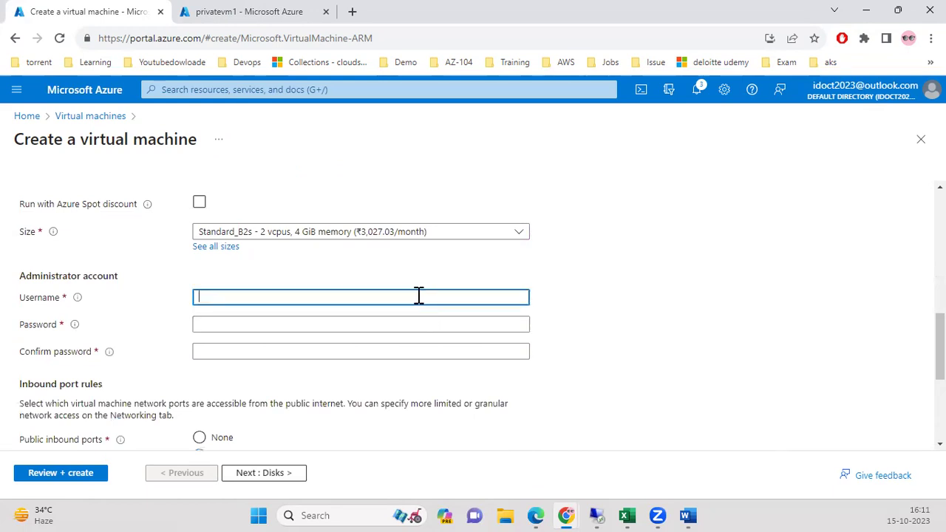
key("Tab")
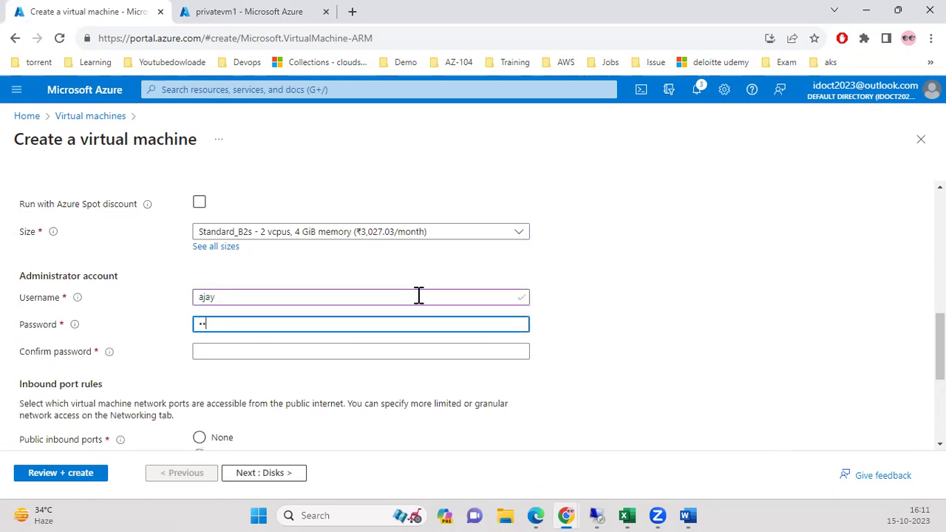
type("••••••••")
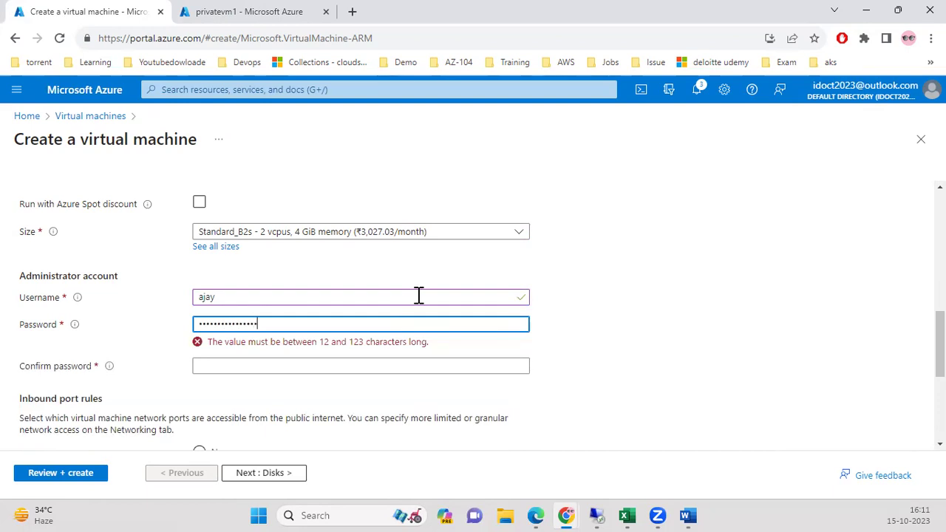
key("Tab")
type("••••••••")
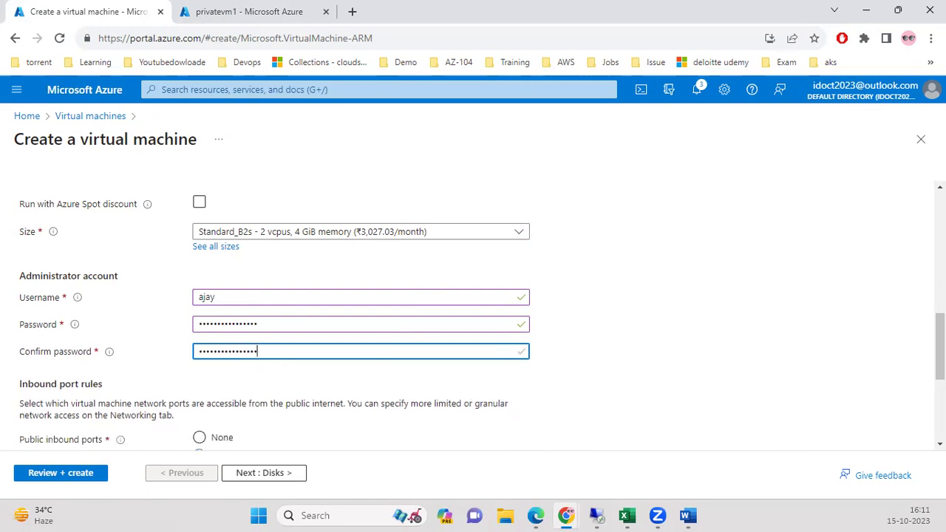
scroll(655, 353, "down", 3)
Allow inbound HTTP (80) and HTTPS (443) alongside RDP (3389).
left_click(310, 259)
left_click(271, 257)
left_click(265, 257)
left_click(259, 274)
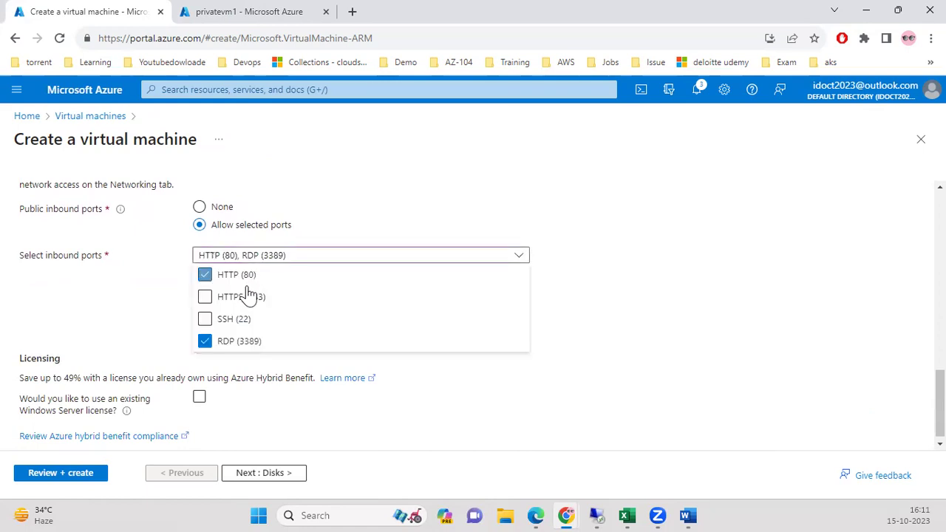
left_click(248, 297)
left_click(171, 296)
scroll(473, 310, "down", 1)
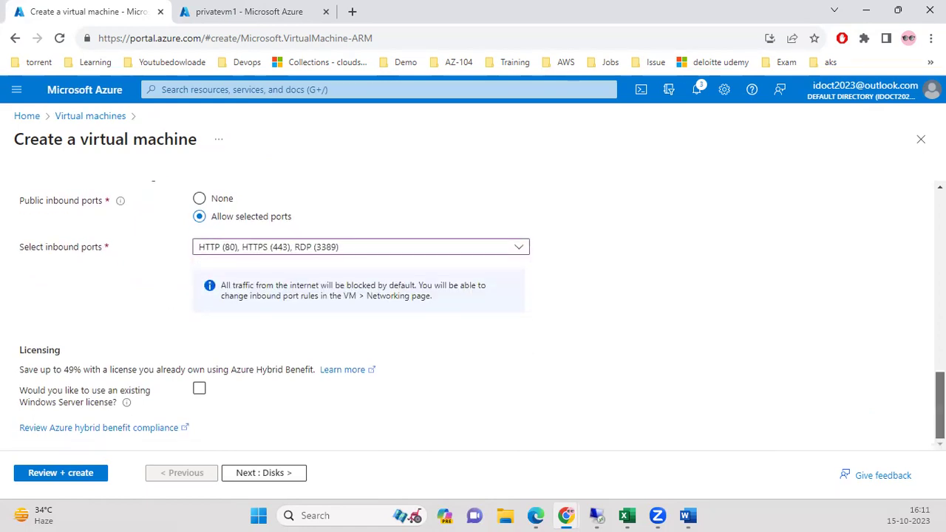
Validate and deploy indiavm to RG-india, then return to the privatevm1 overview.
left_click(297, 476)
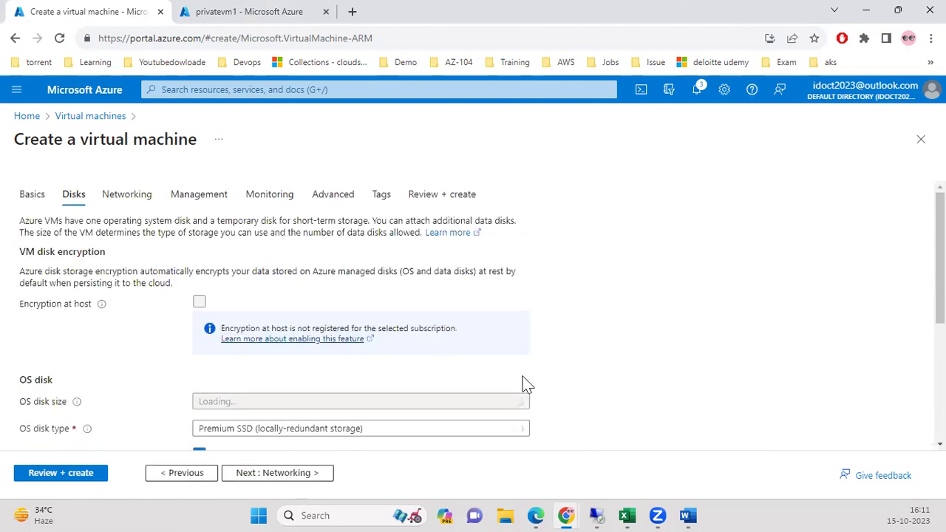
left_click(51, 476)
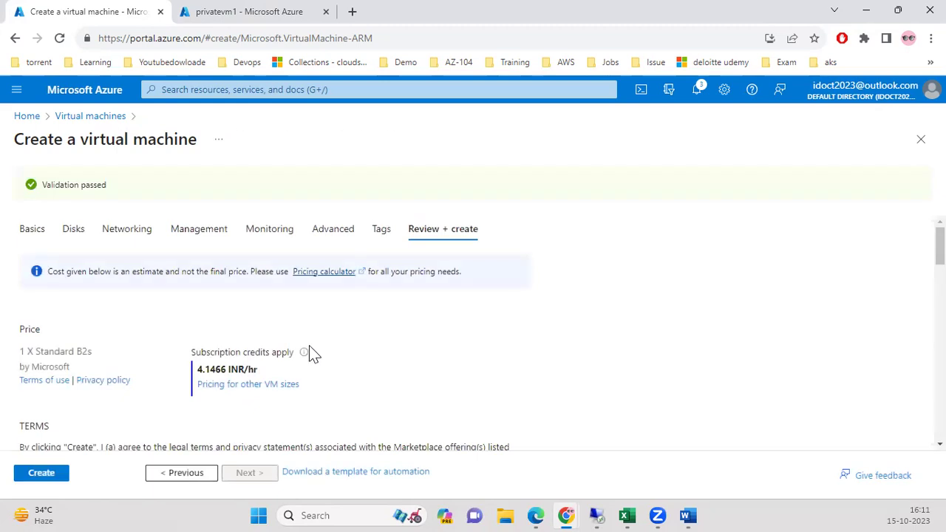
left_click(42, 476)
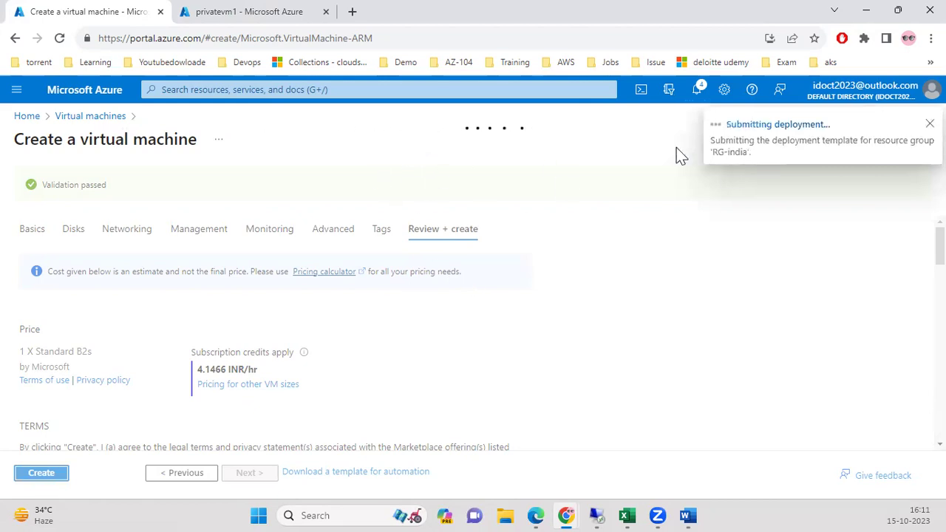
left_click(216, 16)
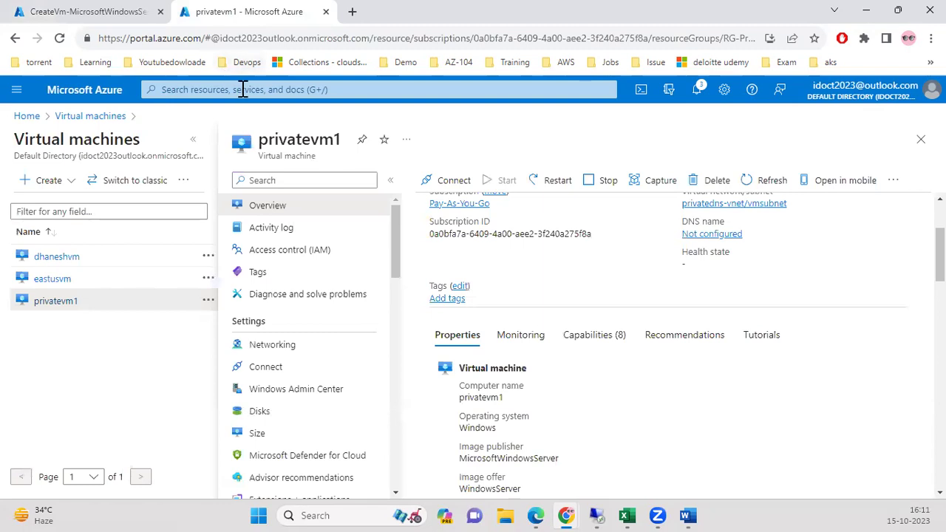
Load the Virtual machines list and copy the Chrome install command from the Word Commands document.
left_click(242, 90)
left_click(188, 310)
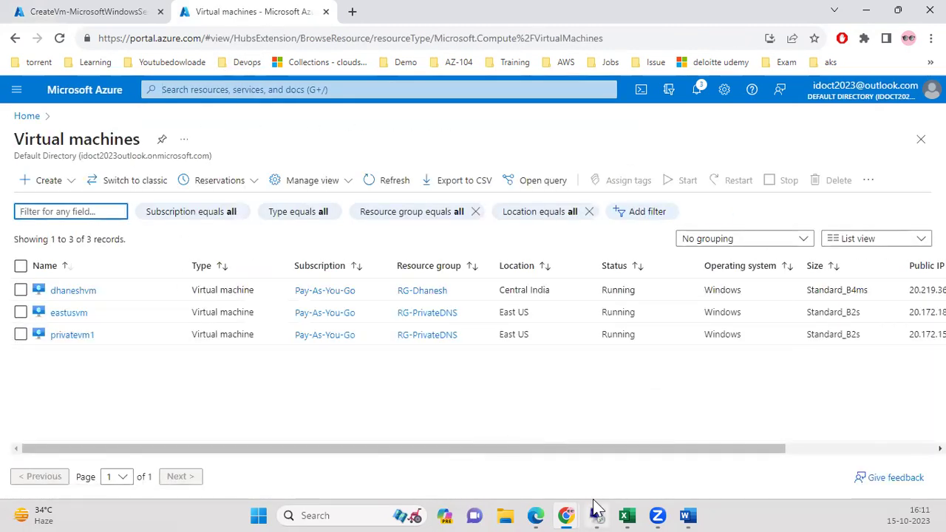
mouse_move(687, 510)
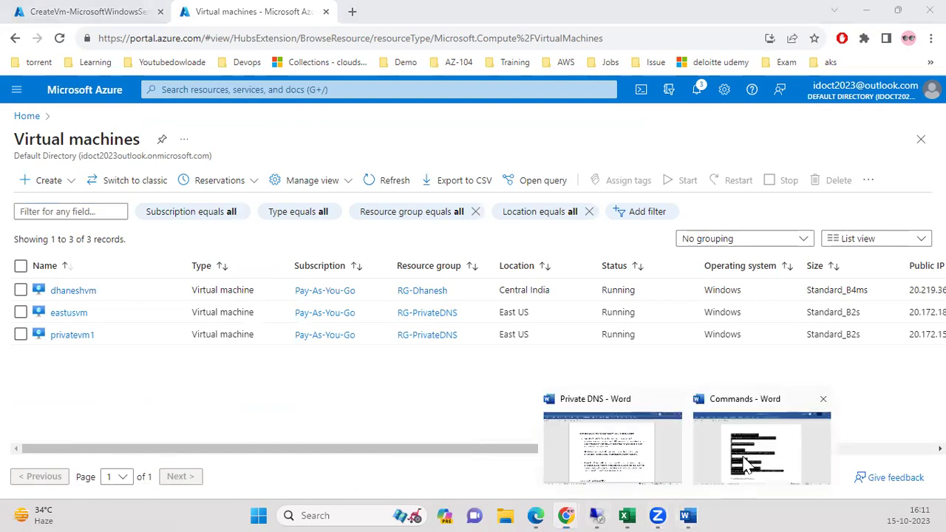
left_click(727, 436)
scroll(709, 391, "down", 5)
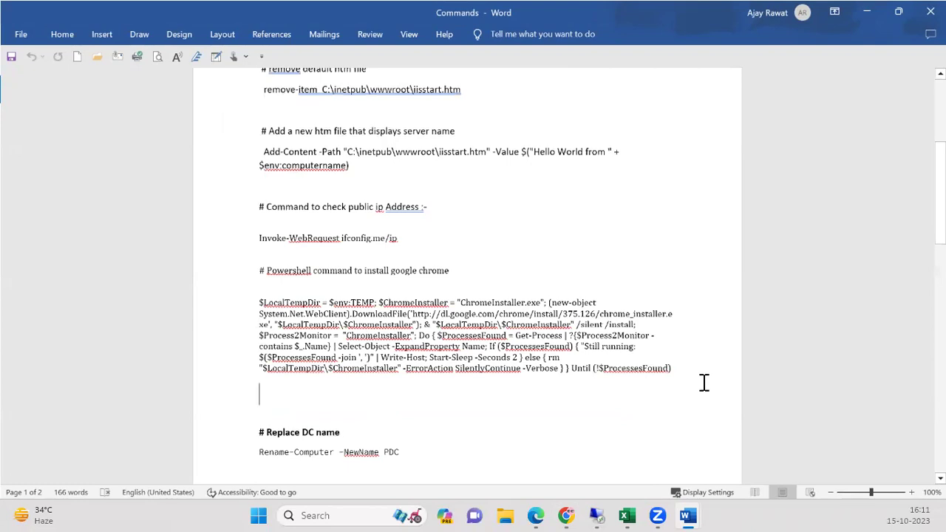
left_click_drag(687, 379, 250, 263)
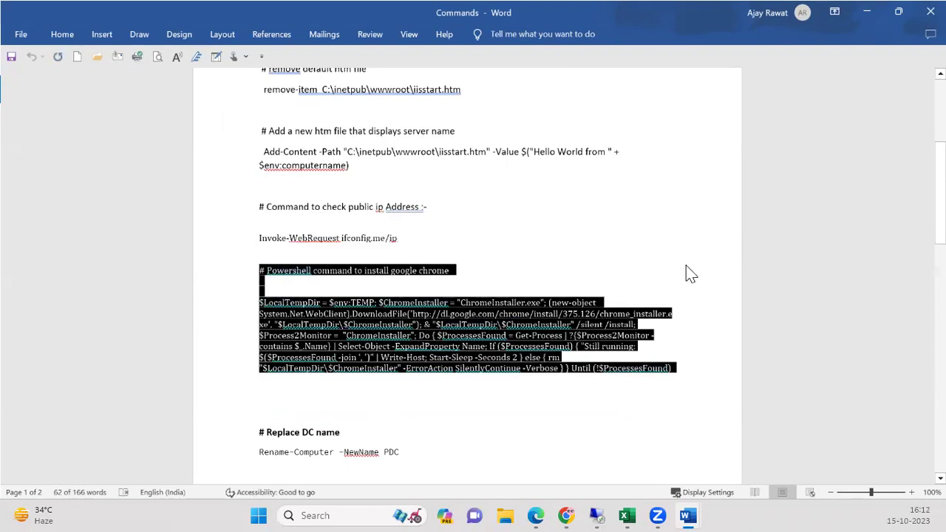
left_click(862, 11)
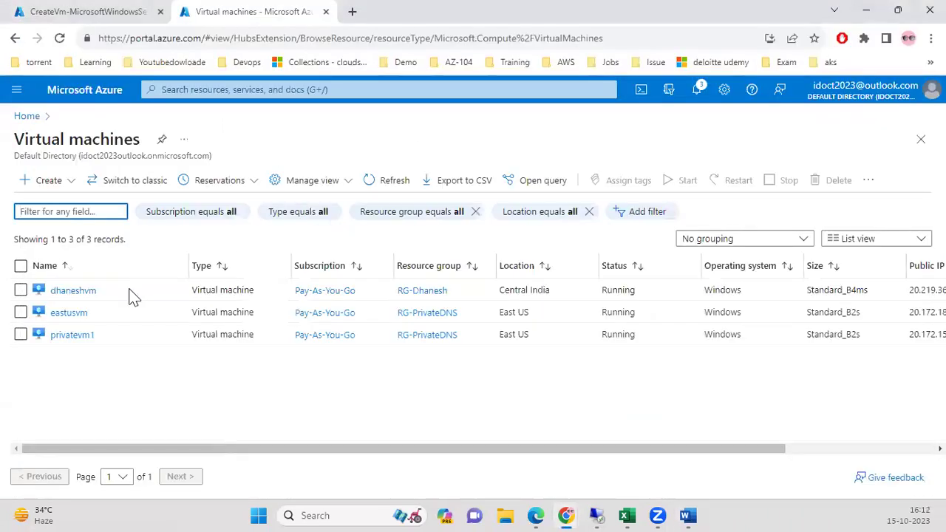
Paste the Chrome install script into eastusvm's RunPowerShellScript and run it.
left_click(71, 313)
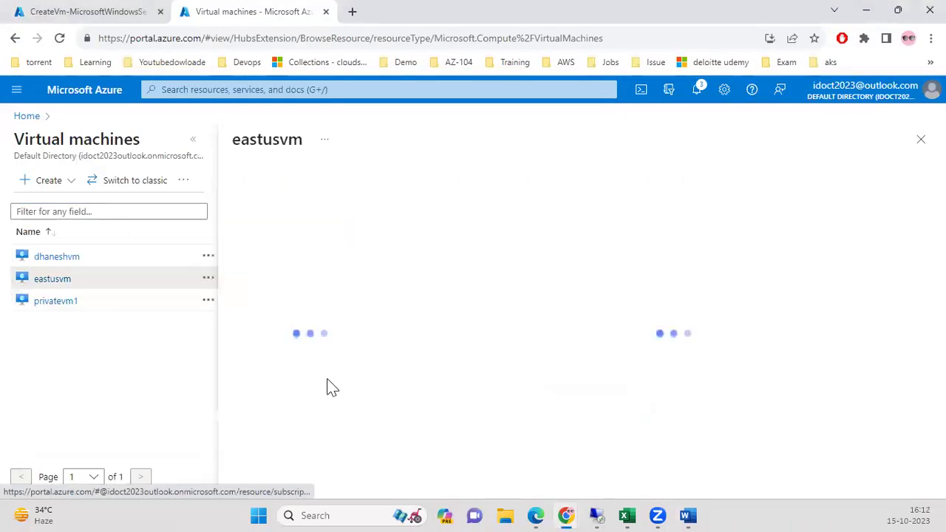
left_click_drag(394, 264, 379, 389)
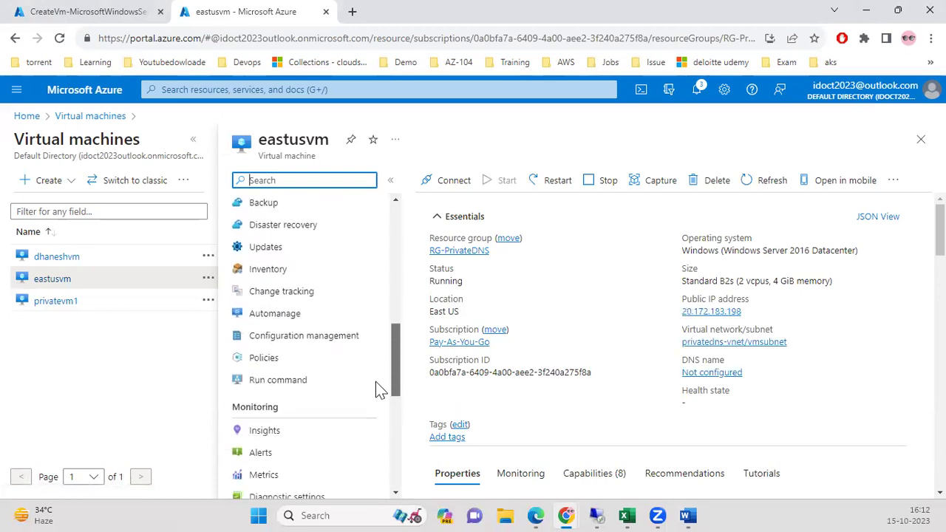
left_click(325, 383)
left_click(560, 342)
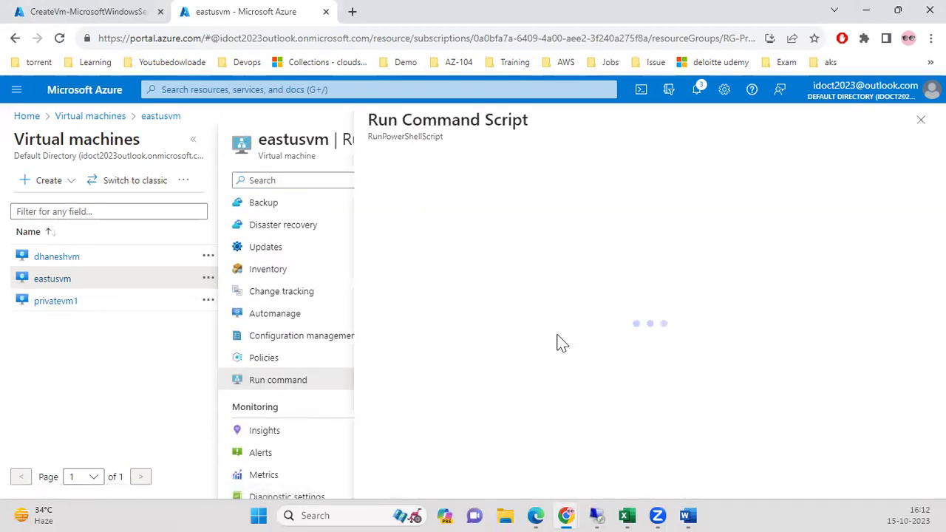
key("ctrl+v")
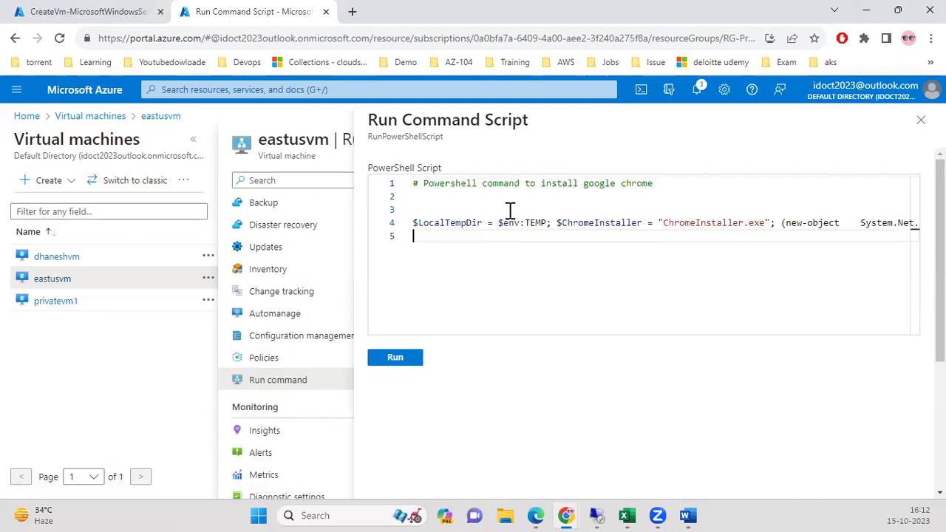
left_click(415, 360)
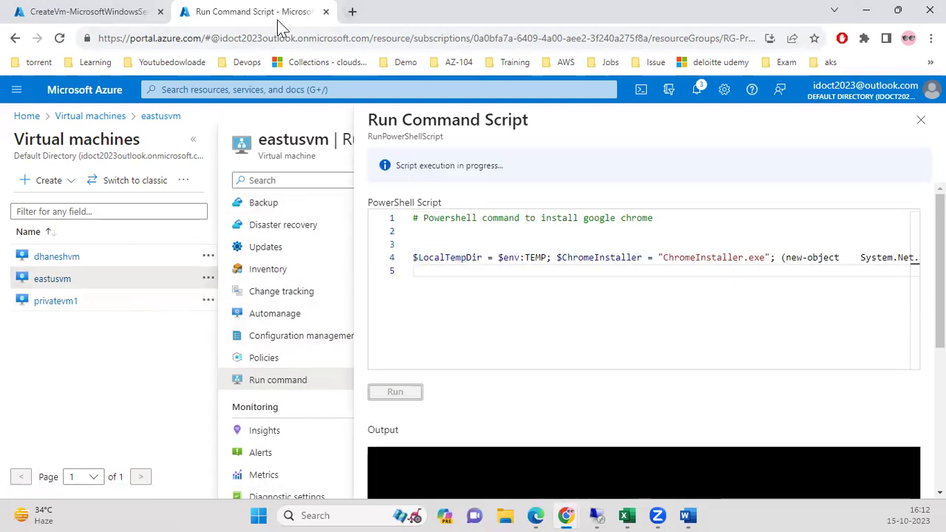
Duplicate the browser tab and open eastusvm's RunPowerShellScript pane there.
right_click(277, 20)
left_click(342, 117)
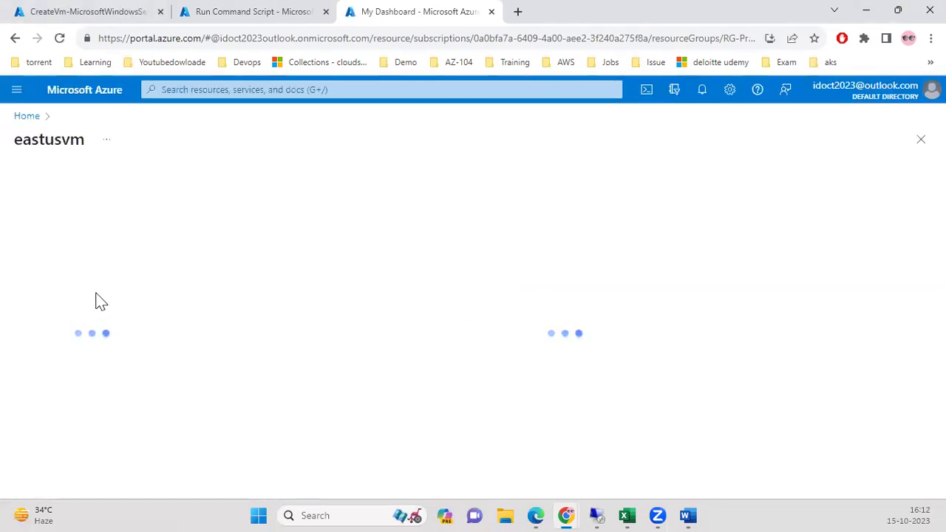
left_click_drag(177, 273, 165, 384)
left_click(90, 368)
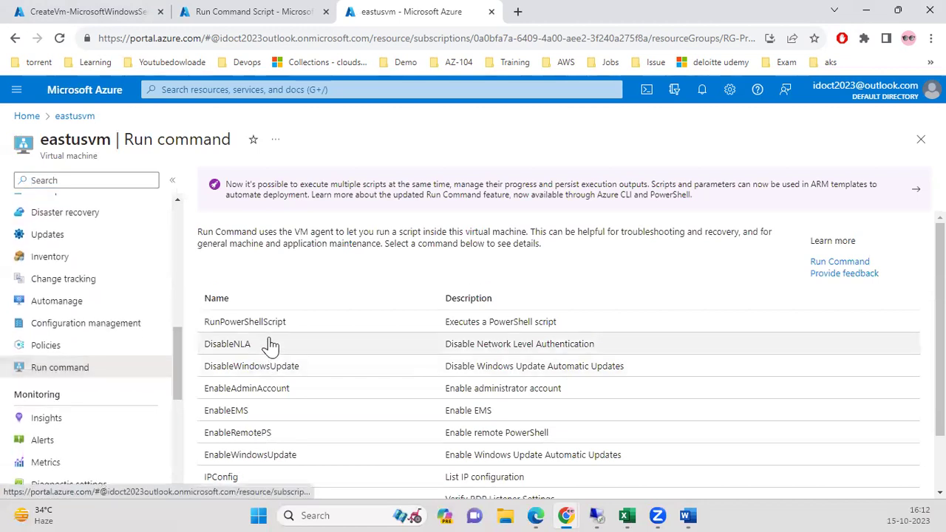
left_click(266, 326)
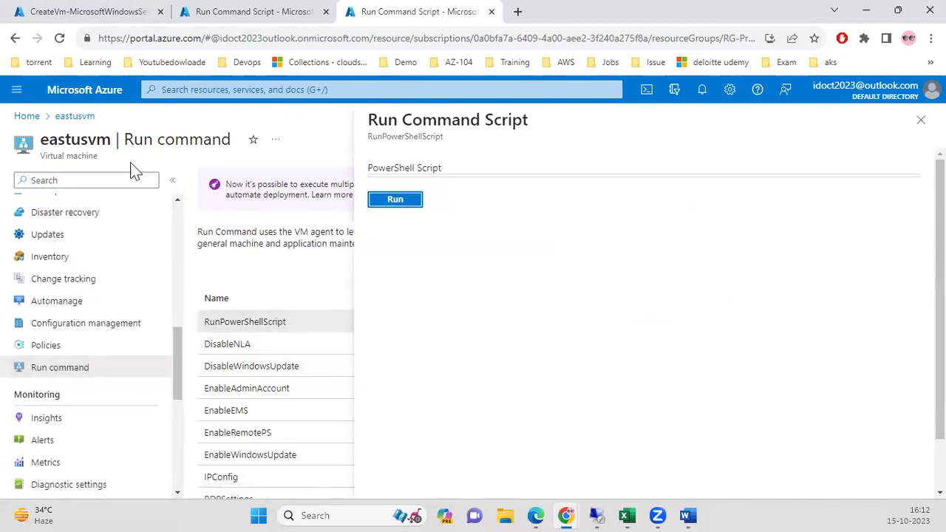
Paste and run the Chrome install script on privatevm1 via RunPowerShellScript.
left_click(28, 116)
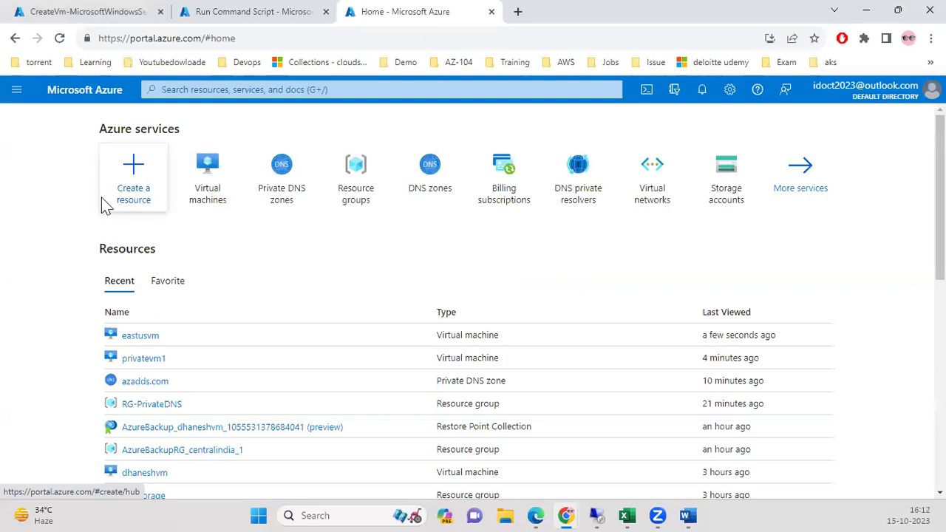
left_click(211, 196)
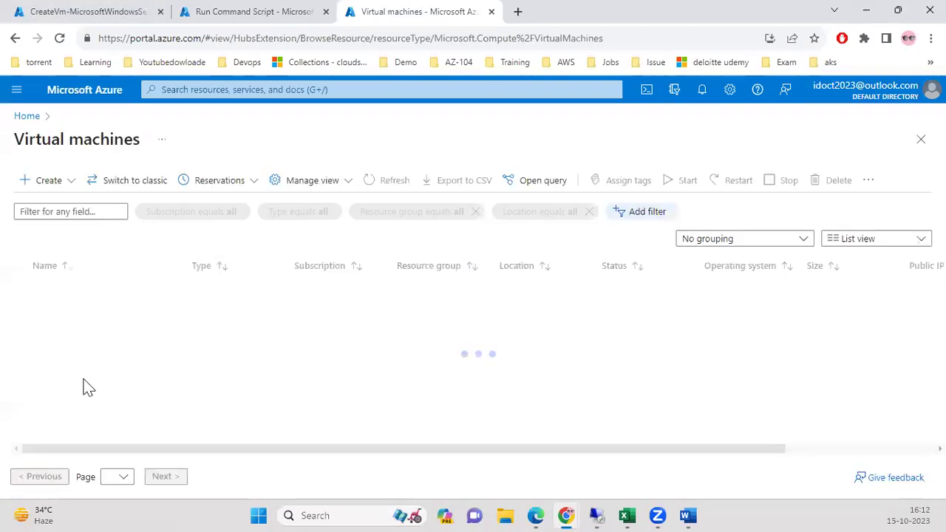
left_click(63, 360)
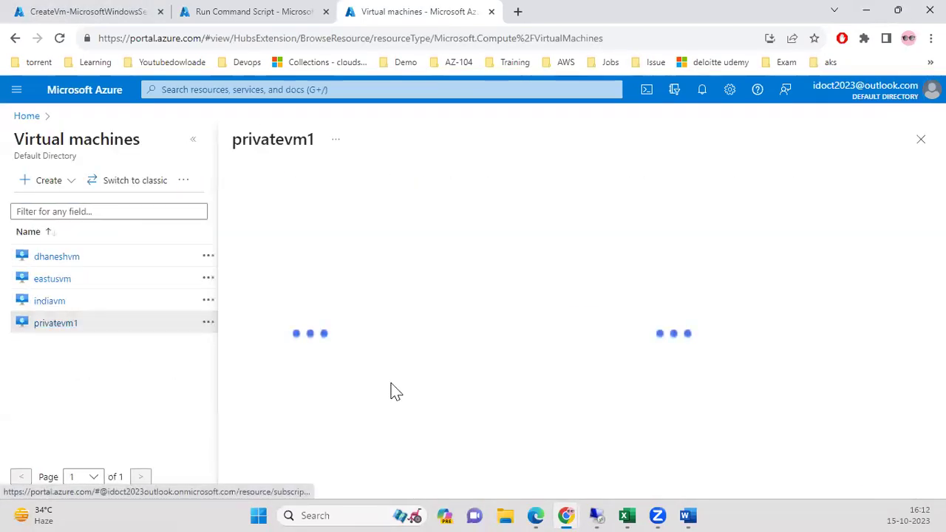
left_click_drag(392, 281, 322, 368)
left_click(327, 350)
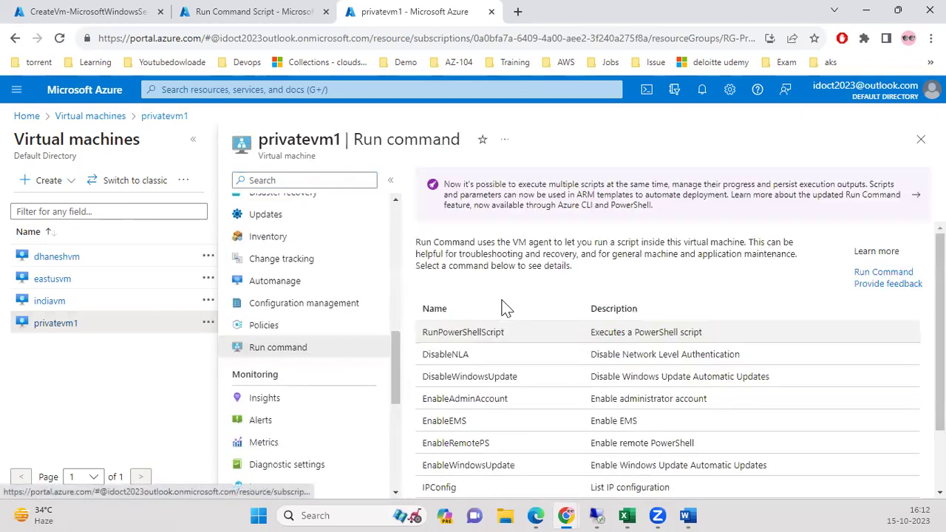
left_click(514, 334)
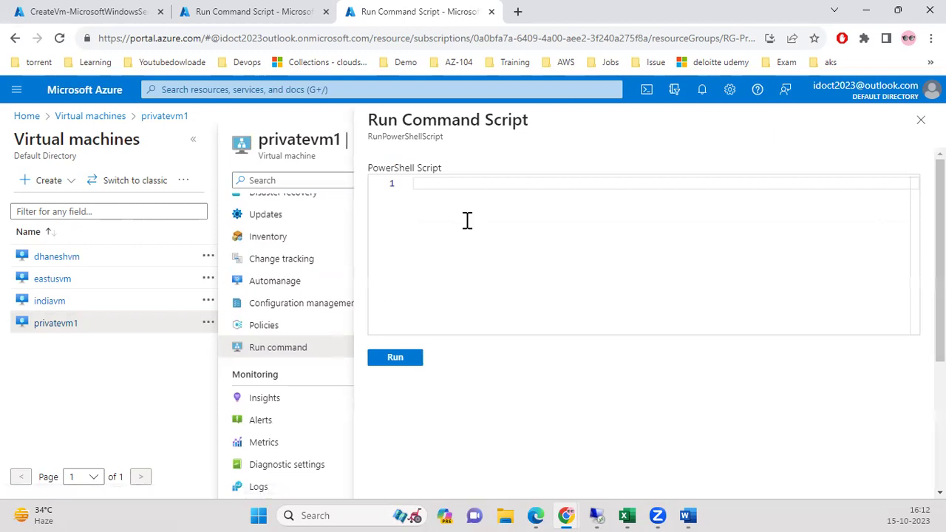
key("ctrl+v")
left_click(392, 359)
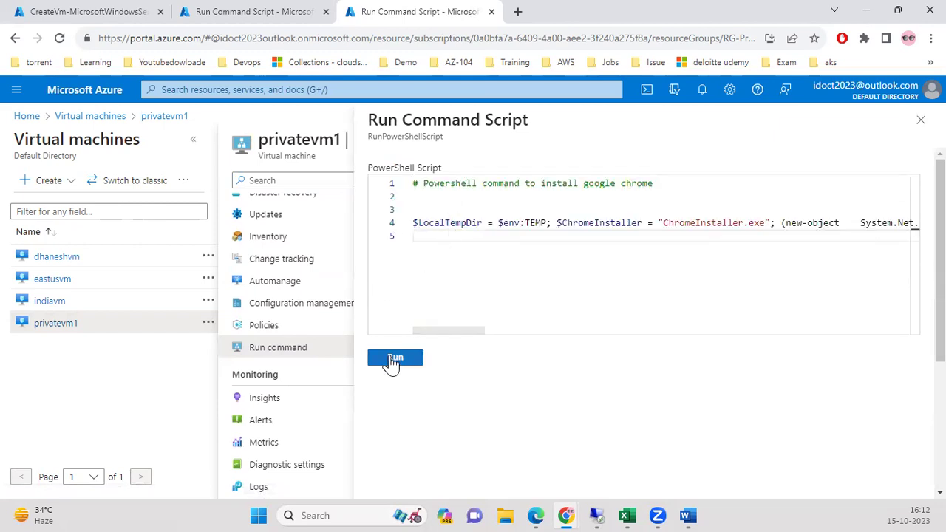
Check both script runs, then switch to the eastusvm remote session.
left_click(236, 16)
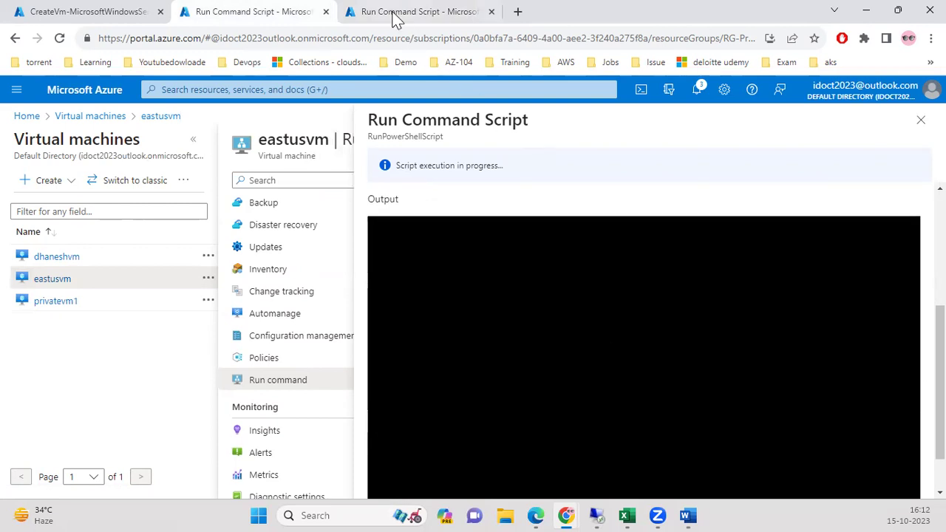
left_click(393, 17)
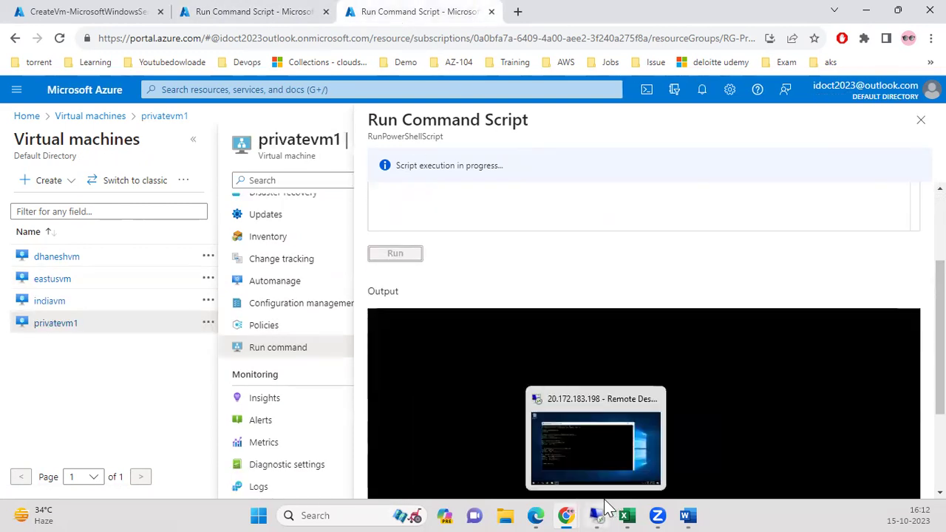
left_click(595, 515)
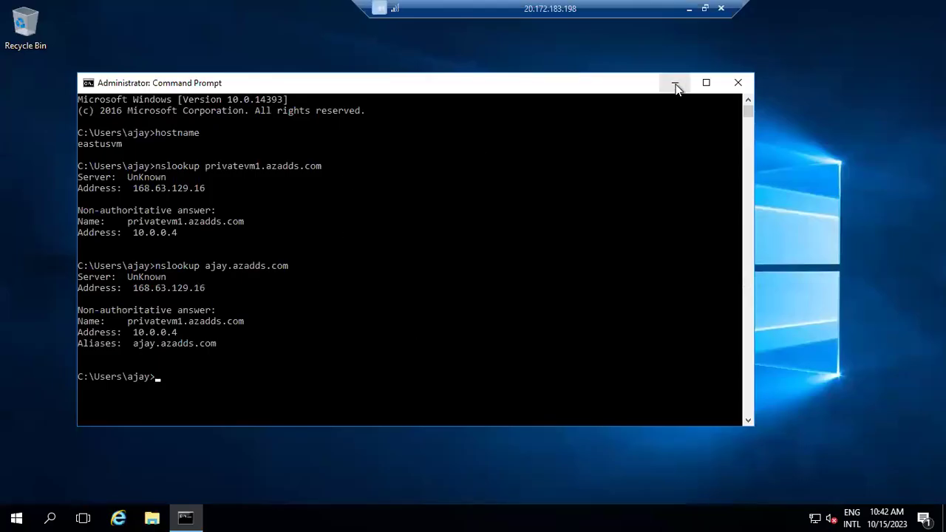
Run hostname in the remote Command Prompt, confirming the machine is eastusvm.
left_click(675, 85)
left_click(186, 517)
type("hsotname")
key("Return")
type("hsotname")
key("BackSpace")
key("BackSpace")
key("BackSpace")
key("BackSpace")
key("BackSpace")
key("BackSpace")
key("BackSpace")
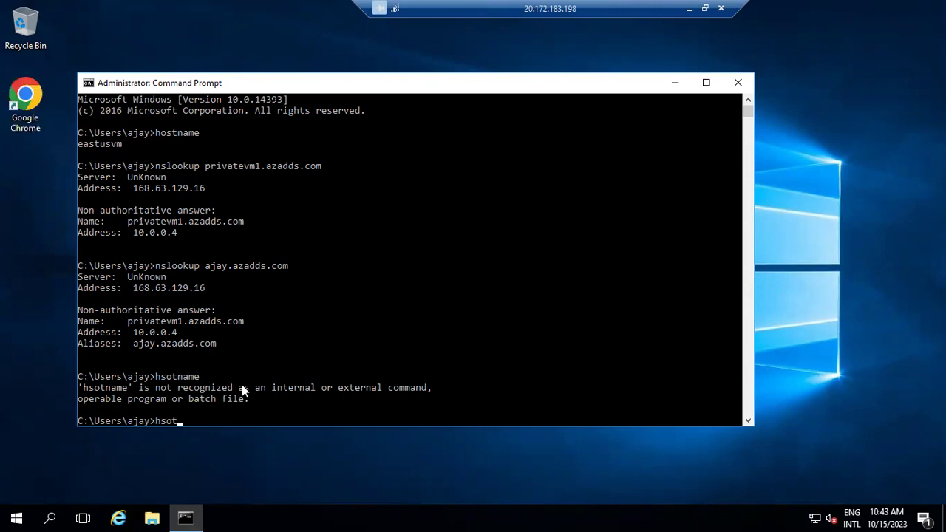
type("ostname")
key("Return")
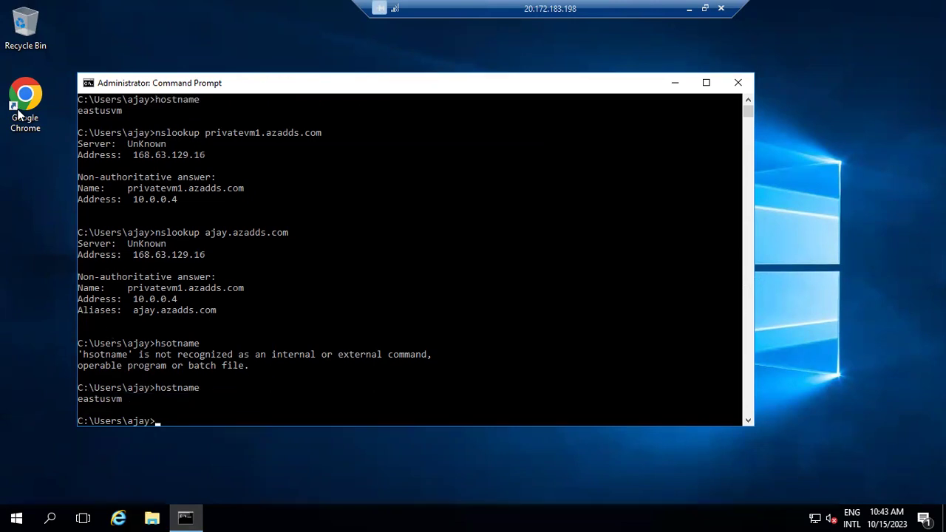
Refresh the eastusvm desktop so the new Google Chrome icon appears.
left_click(674, 83)
right_click(206, 167)
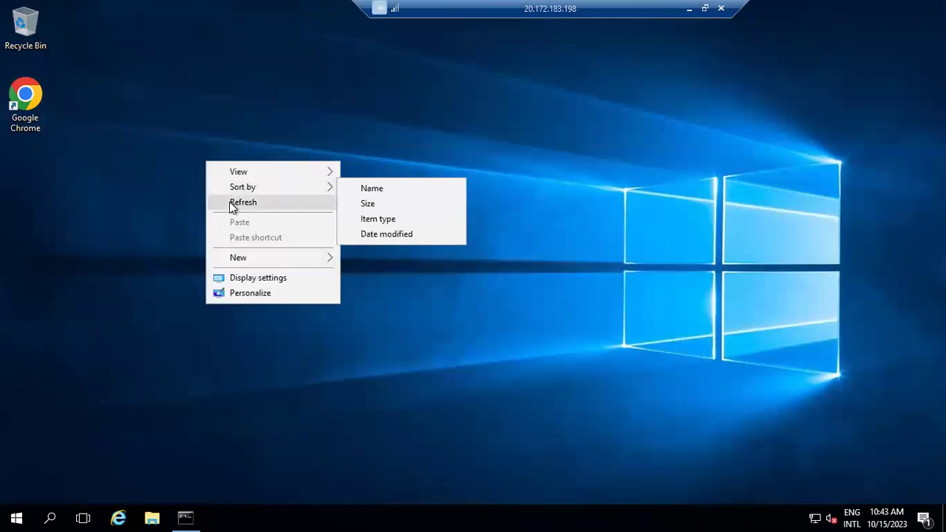
left_click(232, 204)
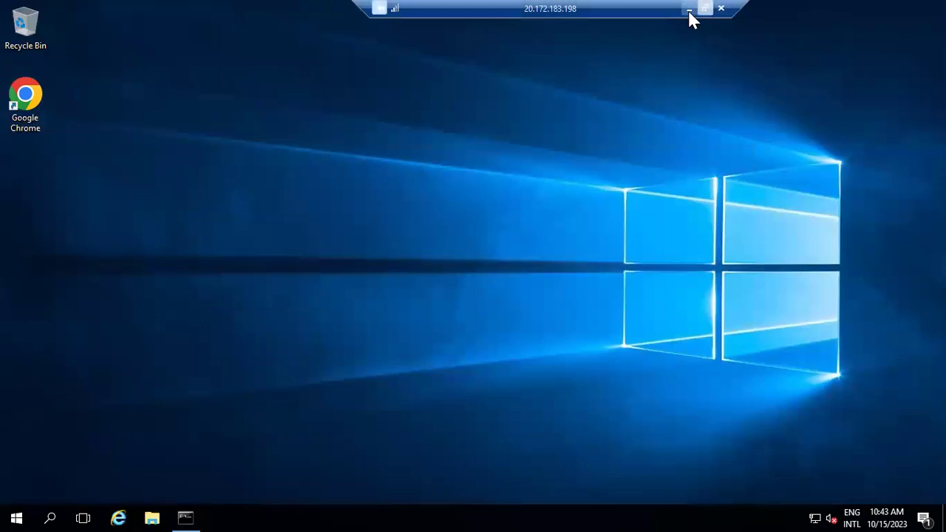
left_click(190, 515)
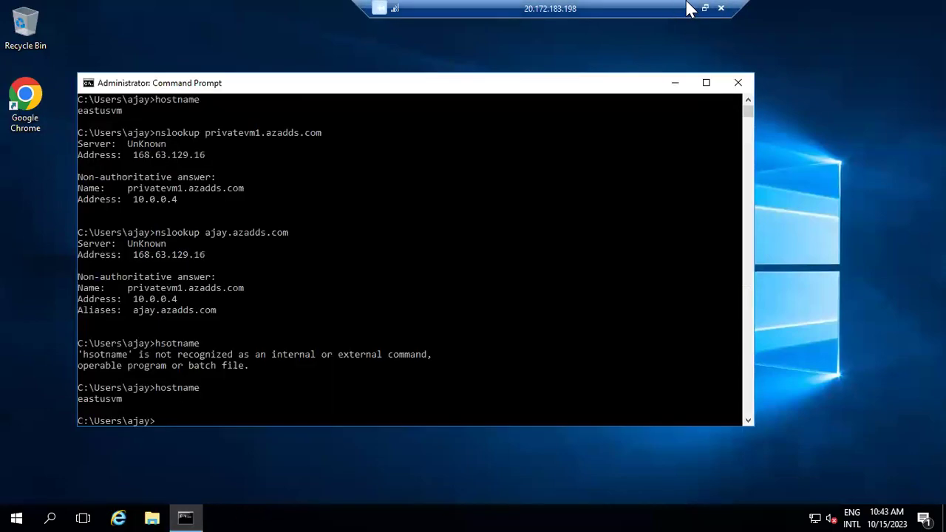
left_click(689, 8)
left_click(141, 11)
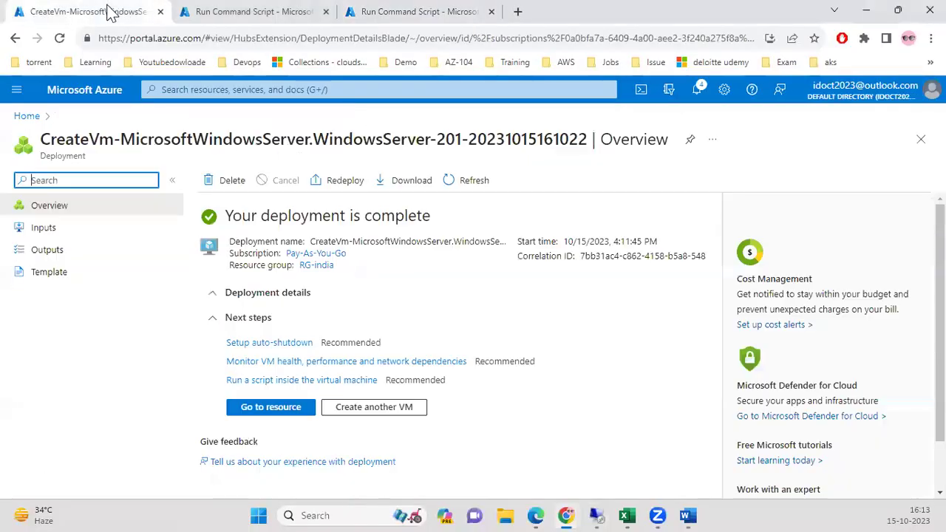
Open the indiavm virtual machine and copy the IIS and Chrome install commands from Word.
left_click(272, 406)
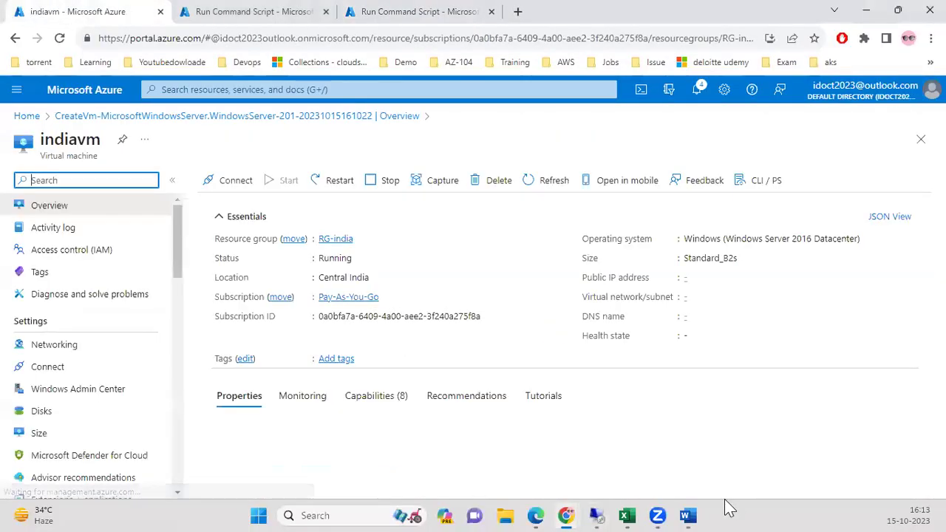
mouse_move(699, 509)
left_click(736, 451)
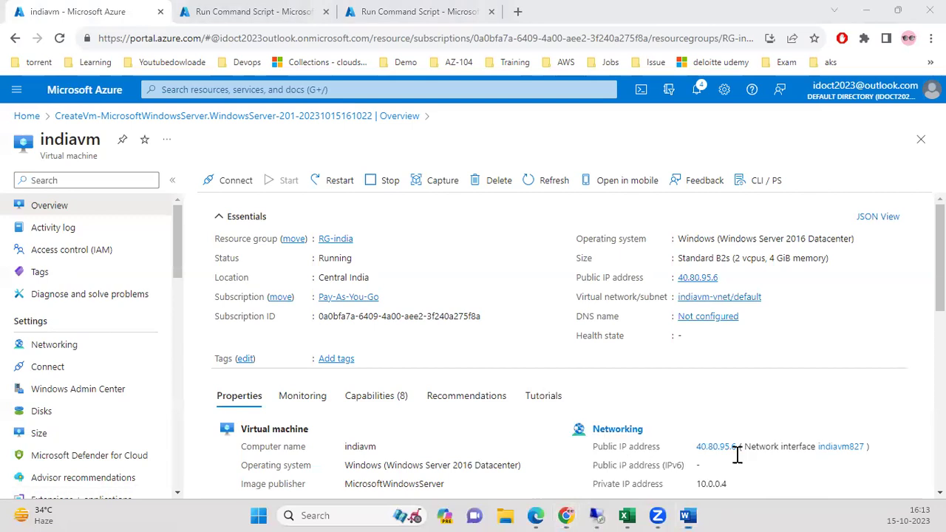
left_click(704, 325)
left_click_drag(691, 362, 179, 37)
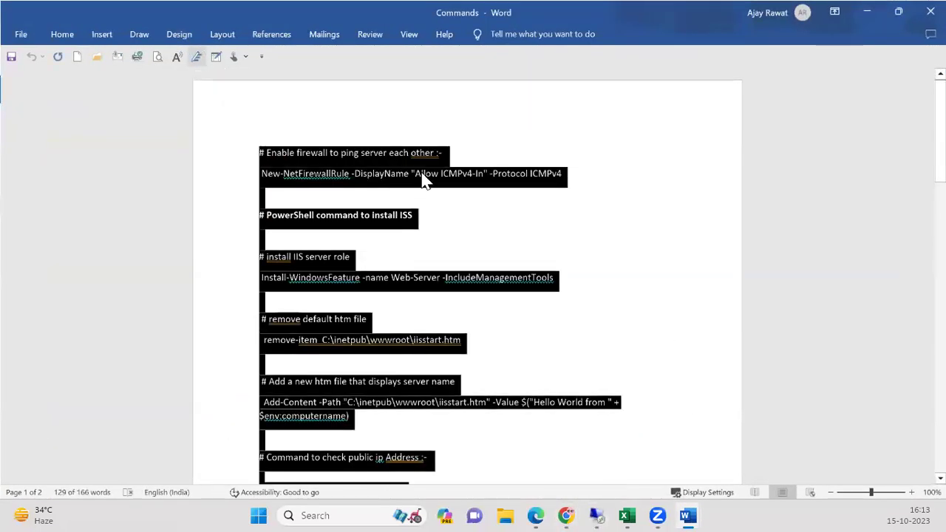
left_click(898, 12)
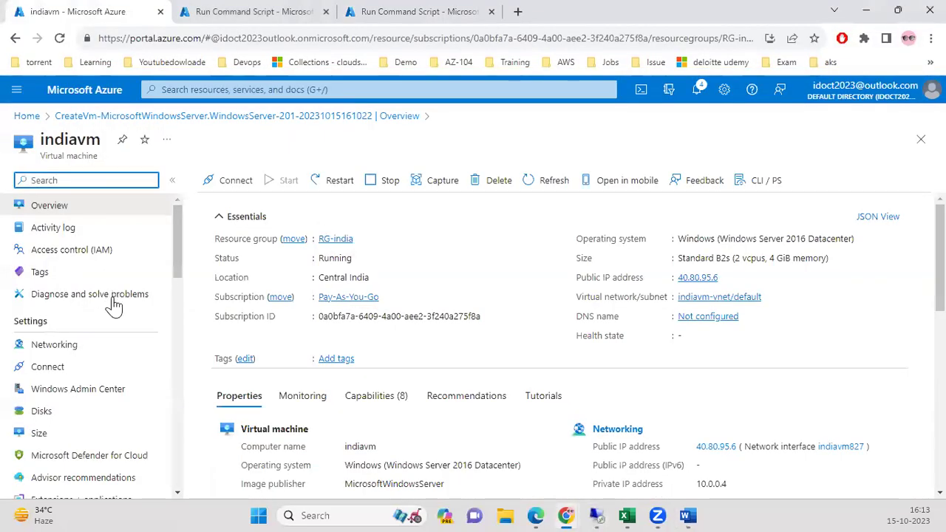
left_click_drag(176, 263, 147, 369)
left_click_drag(177, 336, 147, 386)
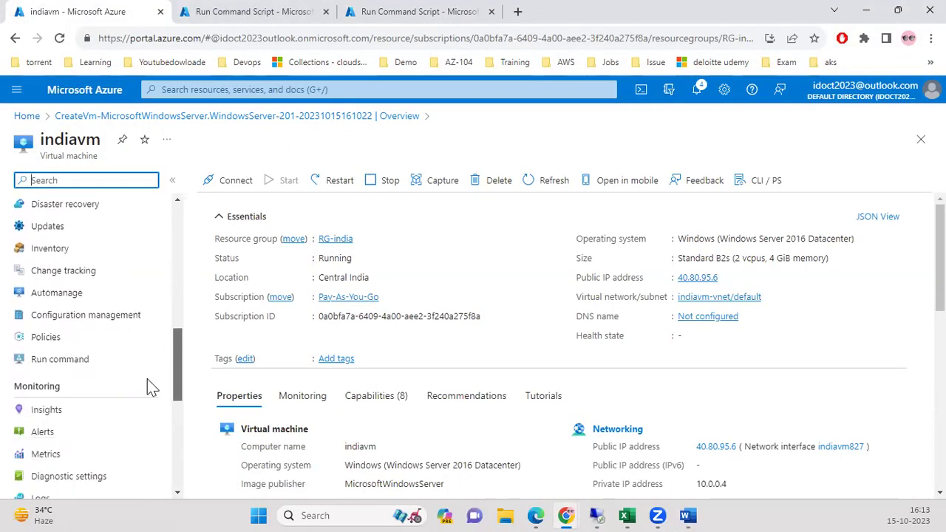
Paste the commands into RunPowerShellScript on indiavm and run them.
left_click(103, 362)
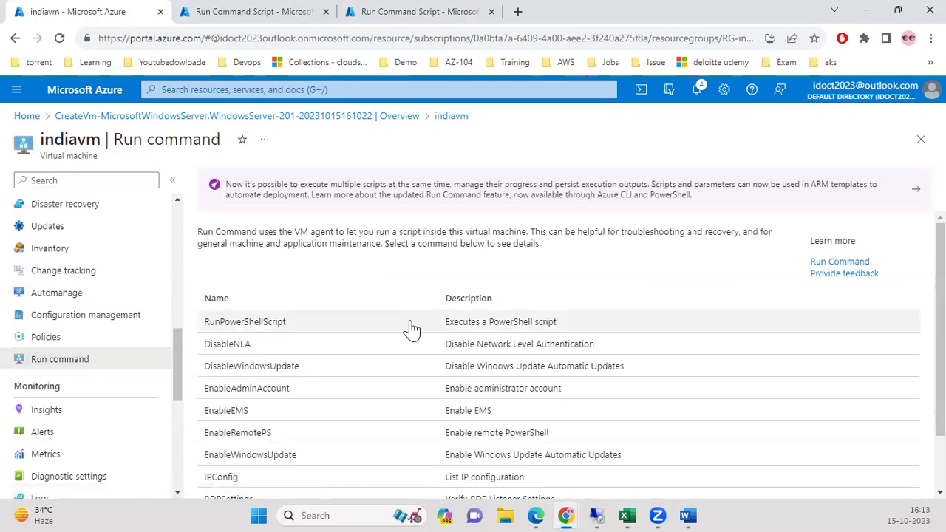
left_click(409, 323)
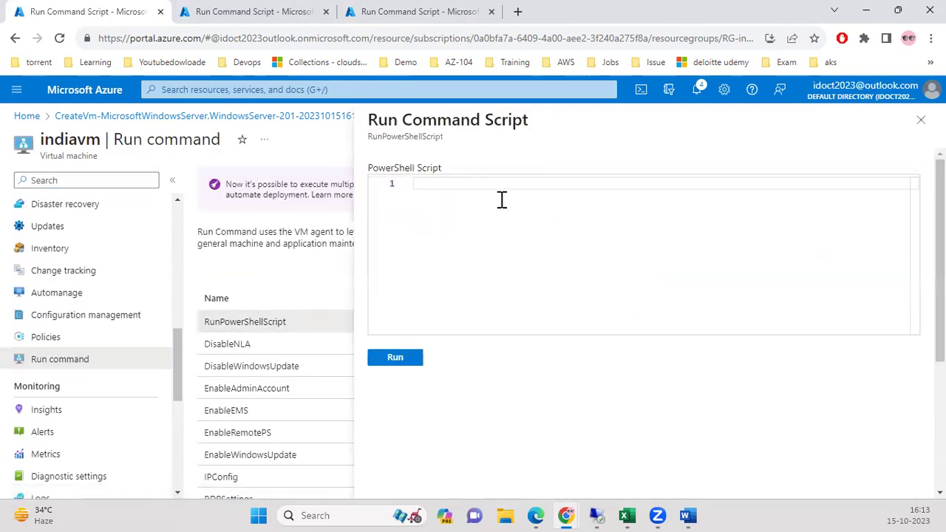
key("ctrl+v")
left_click(395, 357)
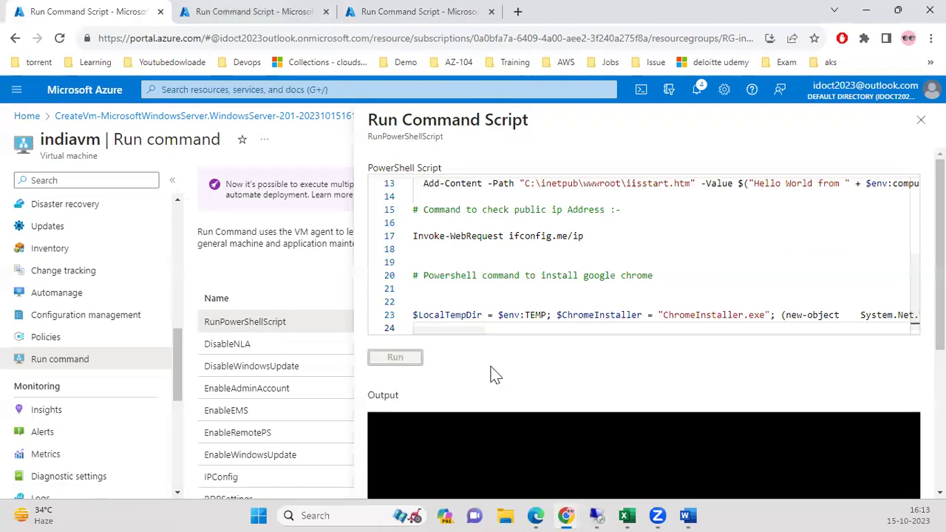
scroll(643, 333, "down", 3)
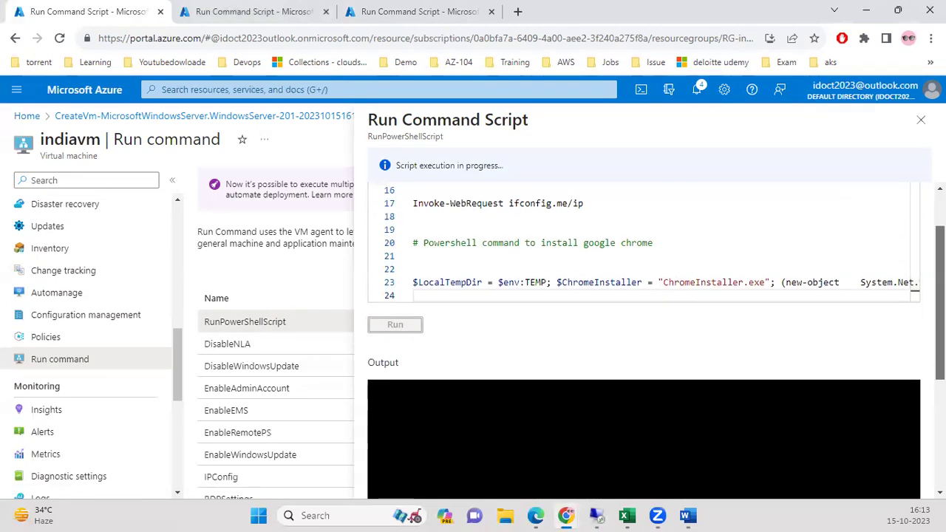
scroll(903, 285, "up", 3)
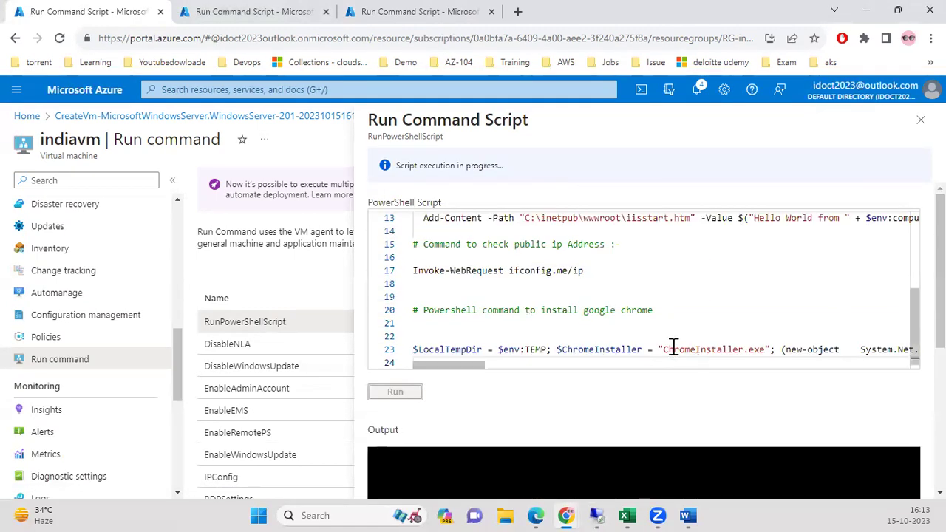
left_click(374, 23)
left_click(335, 90)
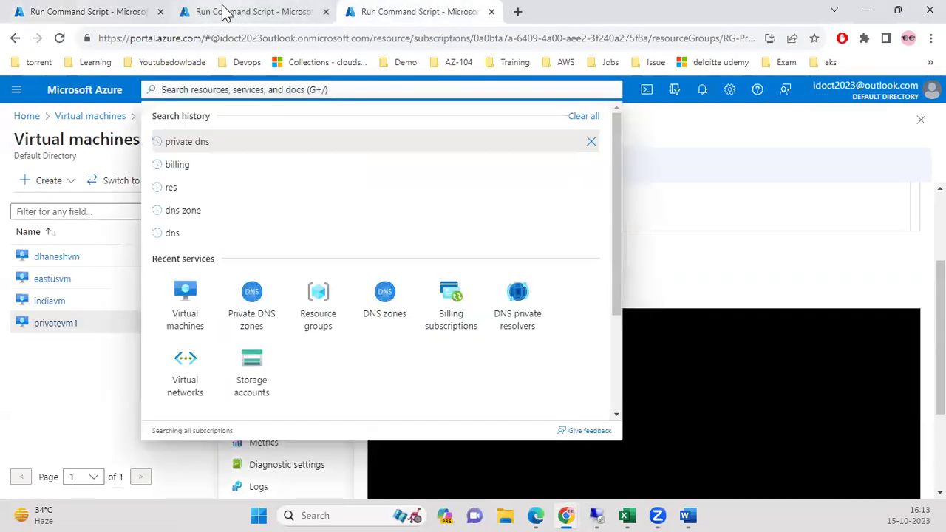
Open the azadds.com zone from Private DNS zones and view its link privatevnet-link to privatedns-vnet.
left_click(226, 17)
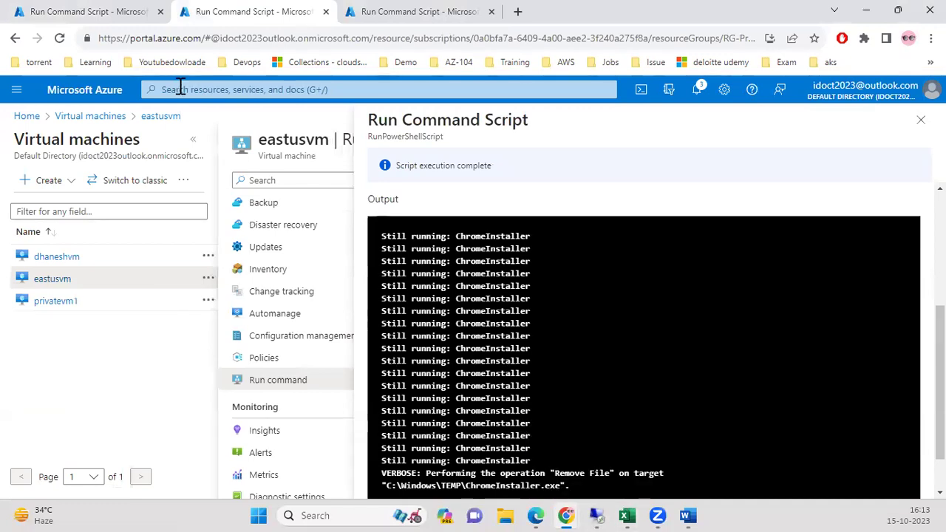
left_click(180, 89)
left_click(240, 299)
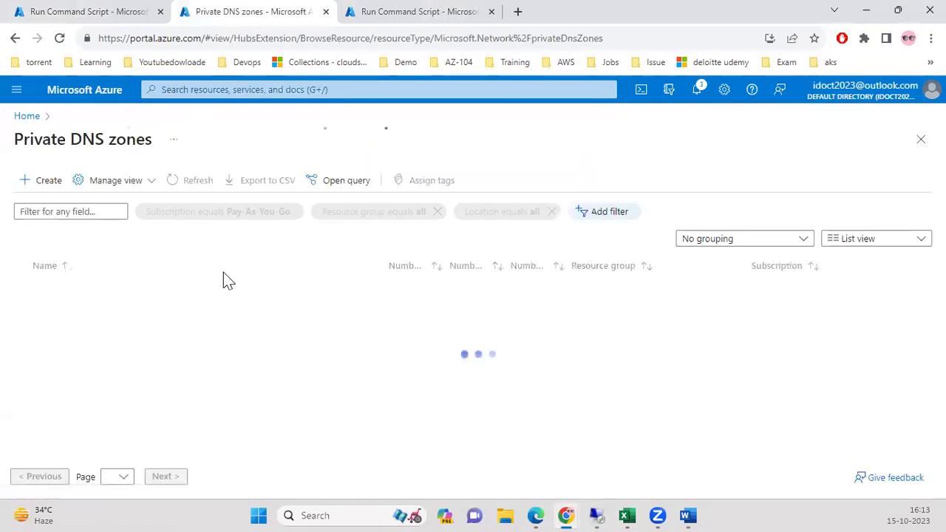
left_click(87, 291)
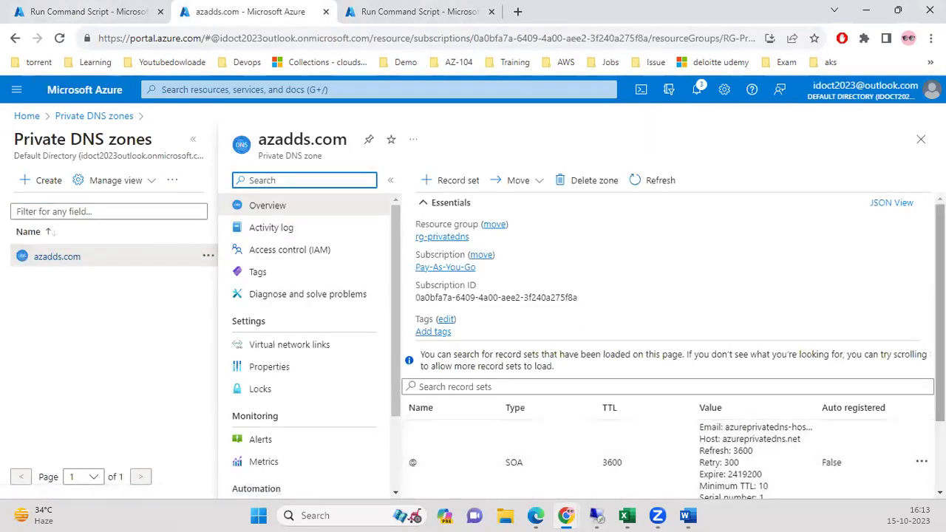
scroll(669, 369, "down", 2)
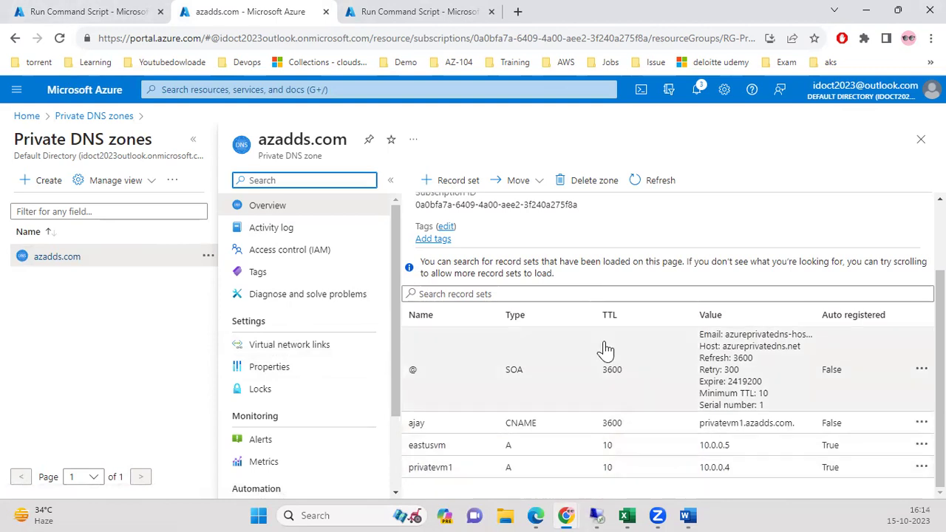
left_click(308, 345)
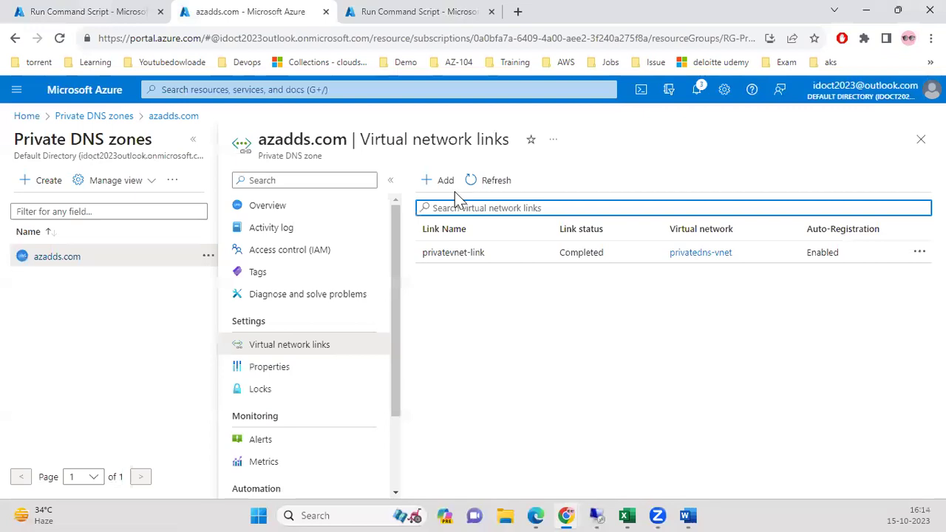
Add virtual network link indianvnet-link to indiavm-vnet (RG-india) and refresh the links list.
left_click(446, 185)
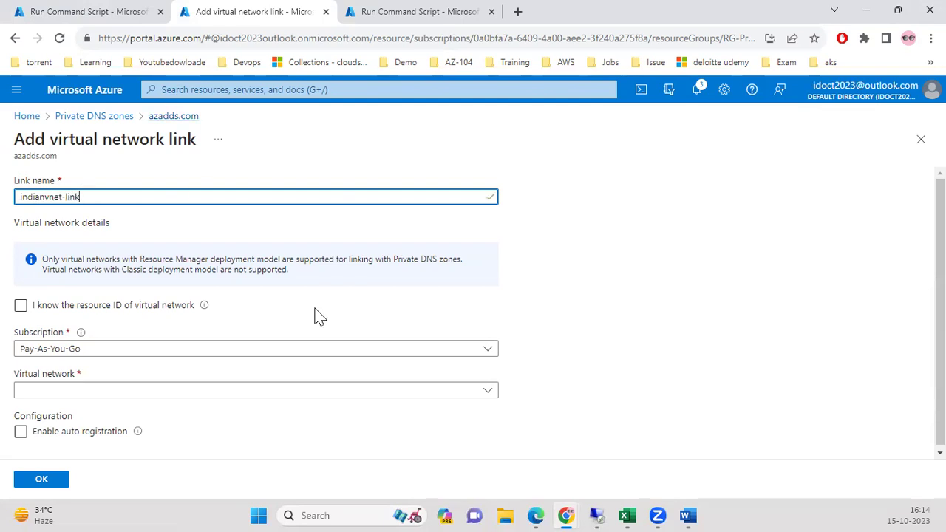
scroll(584, 403, "down", 1)
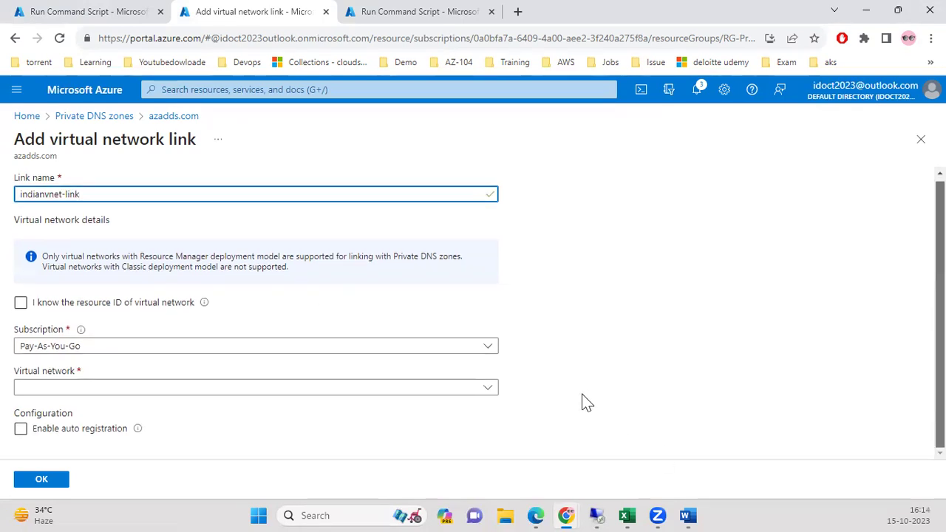
left_click(408, 387)
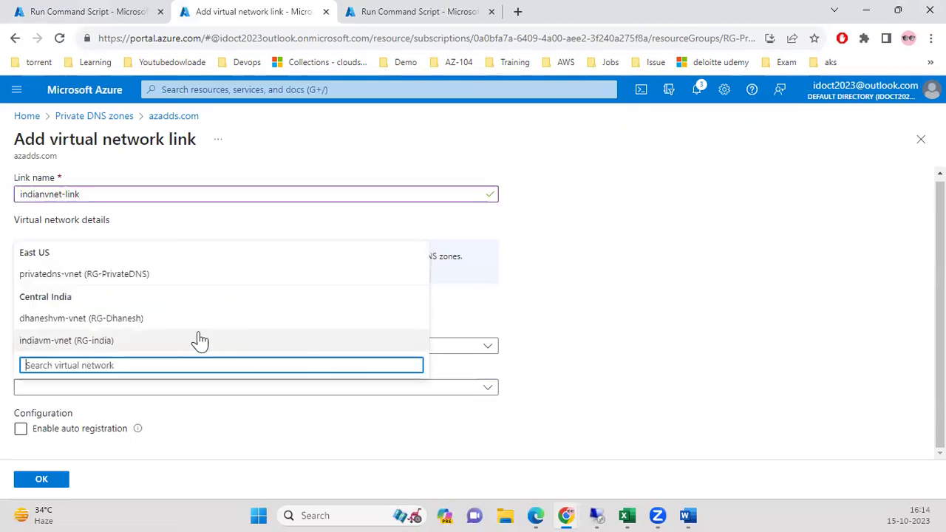
left_click(138, 341)
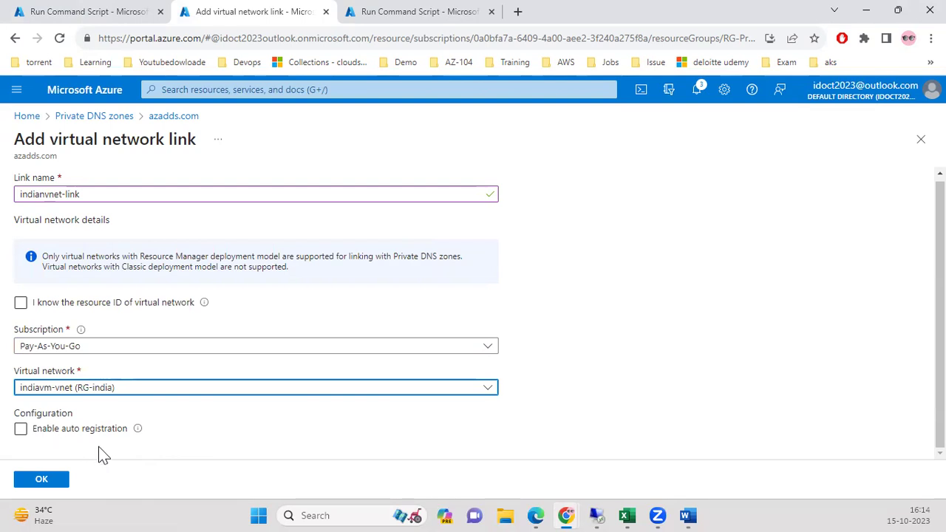
left_click(59, 484)
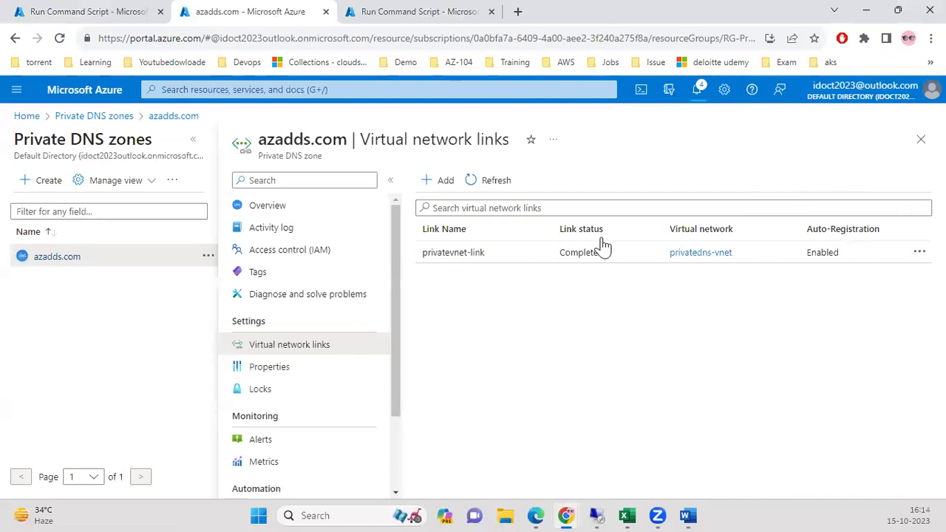
mouse_move(574, 508)
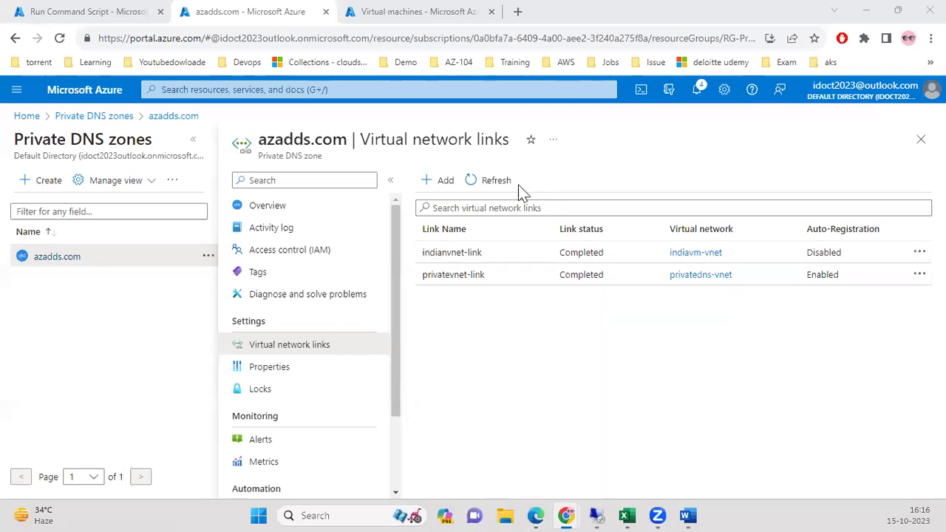
left_click(476, 180)
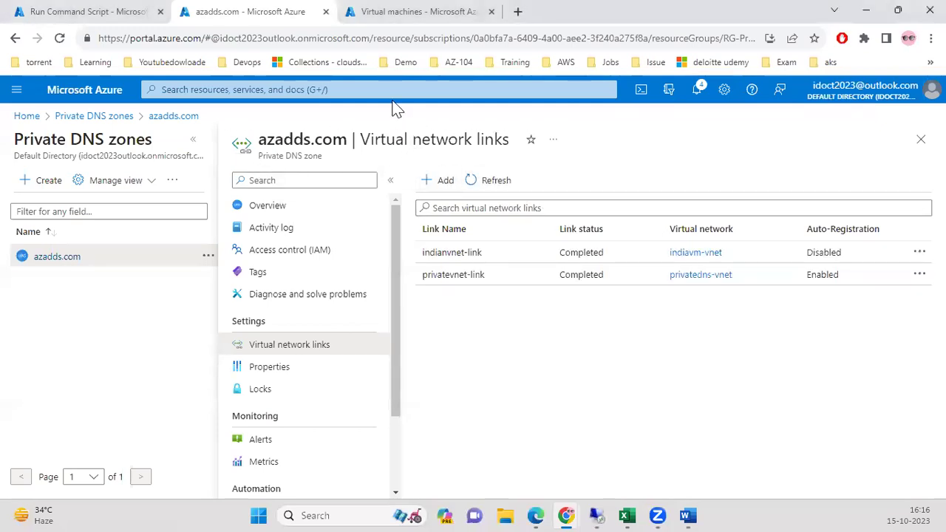
Start a new record set in azadds.com named indiavm.
left_click(288, 211)
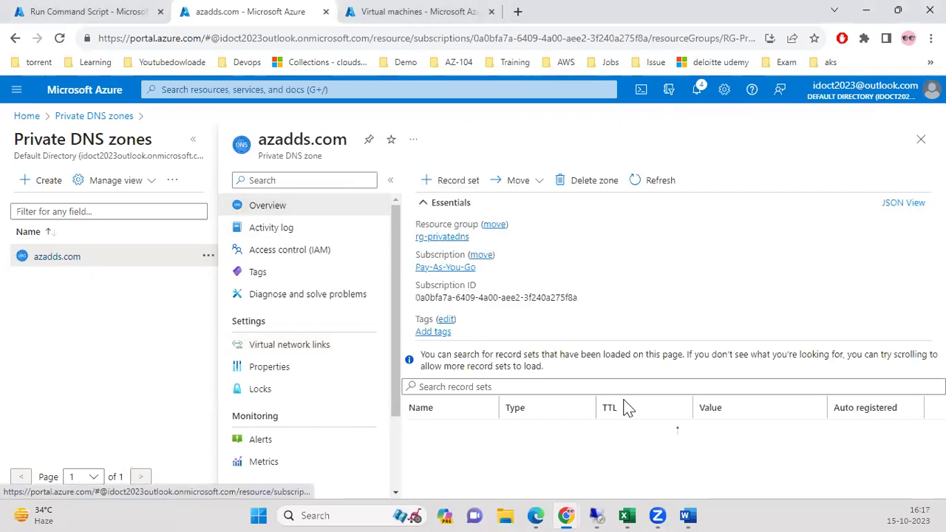
scroll(441, 465, "down", 2)
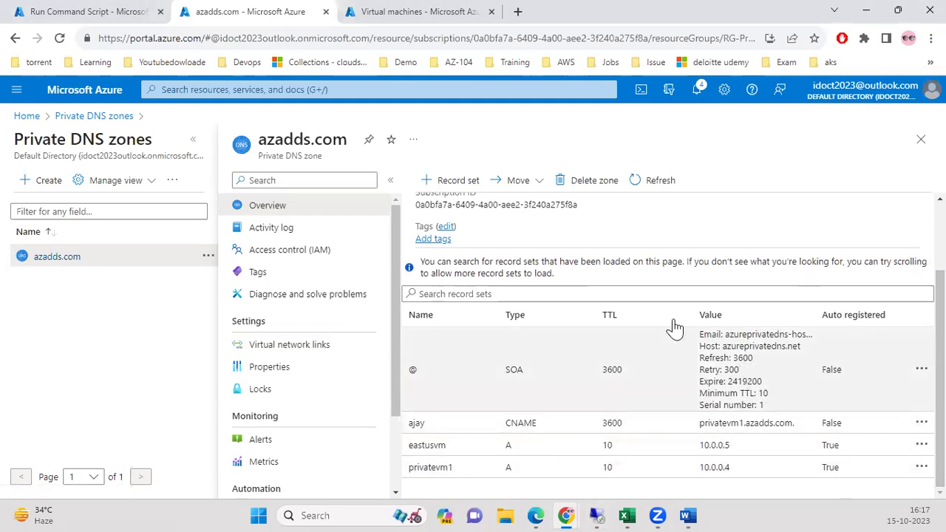
left_click(452, 185)
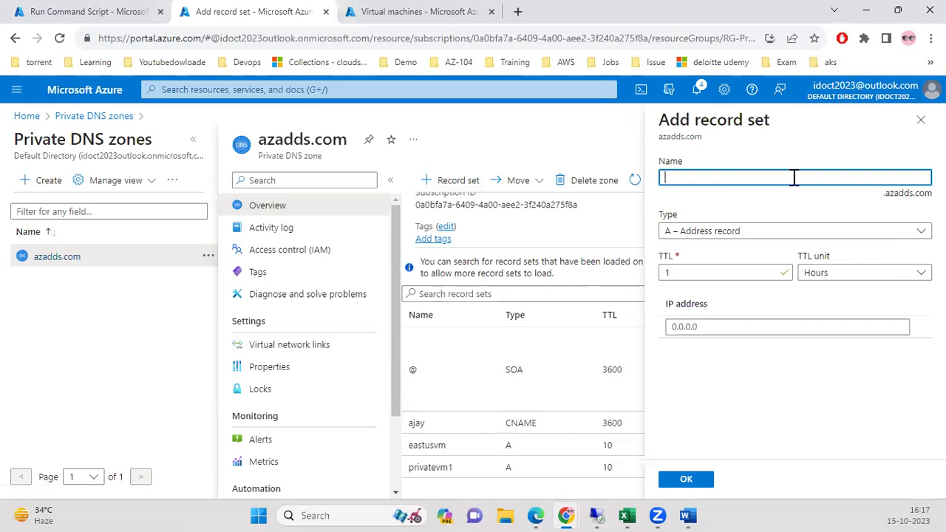
type("indiavm")
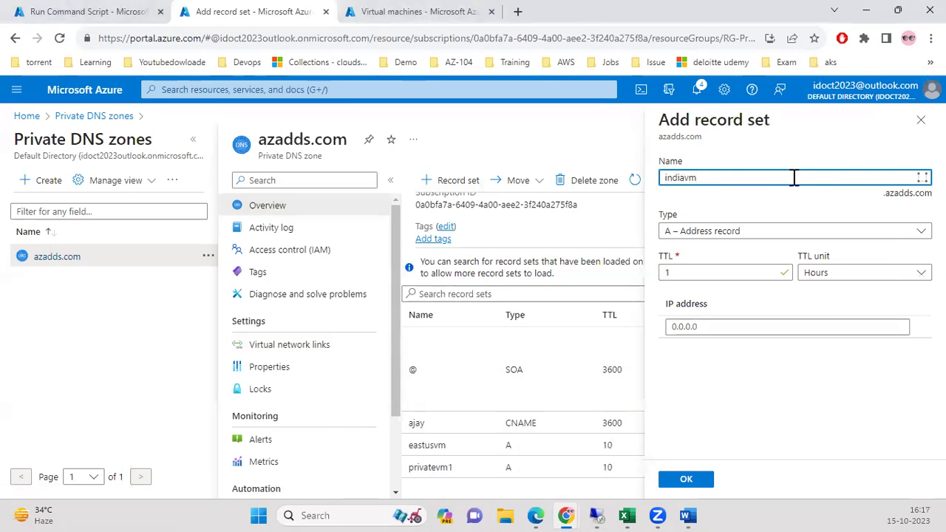
left_click(714, 327)
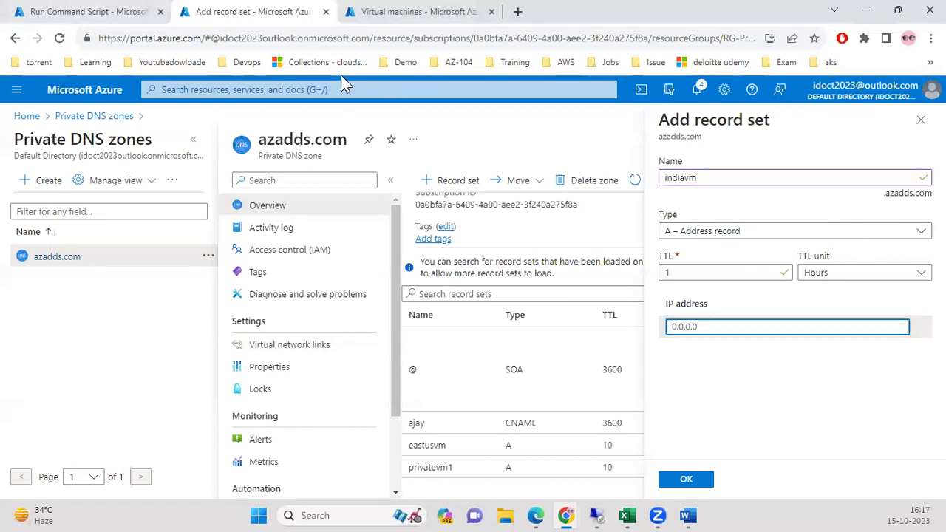
Copy indiavm's private IP 10.0.0.4 into the record and create the A record with TTL 3600.
left_click(89, 13)
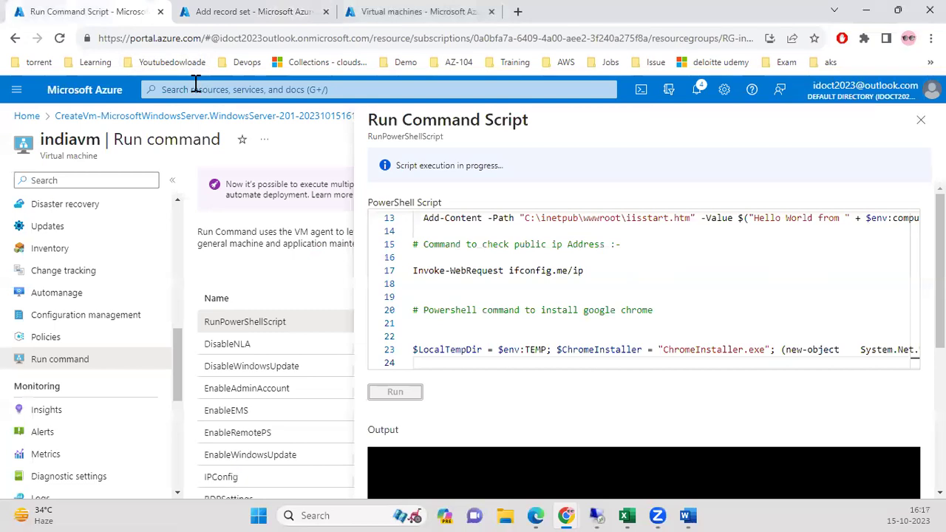
left_click_drag(175, 347, 176, 214)
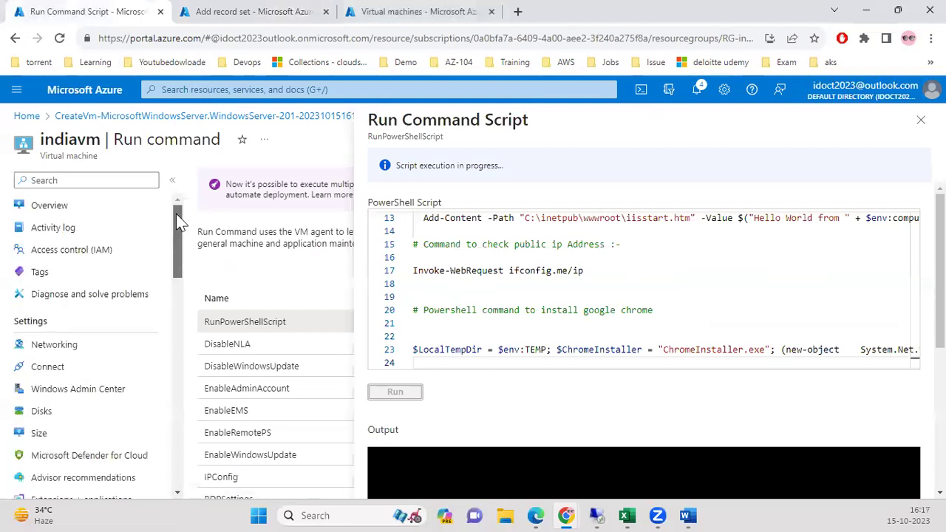
left_click(77, 207)
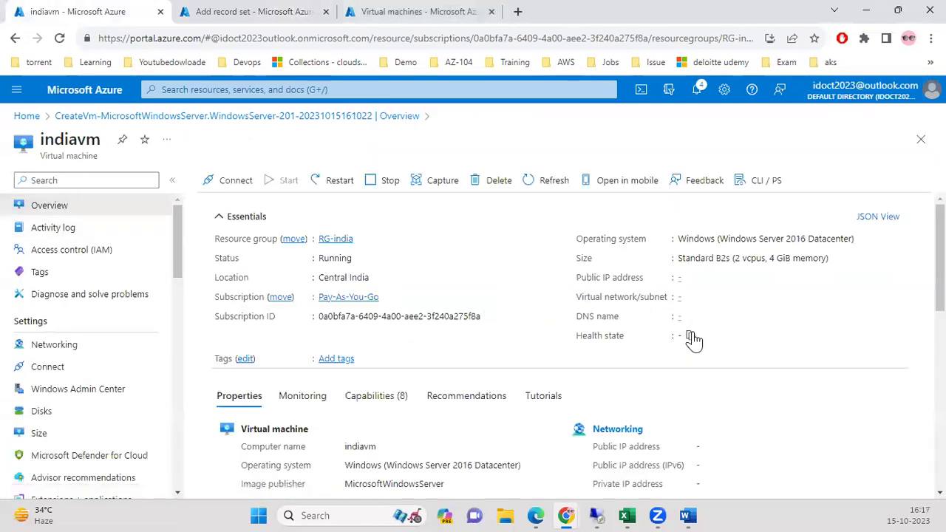
double_click(714, 483)
key("ctrl+c")
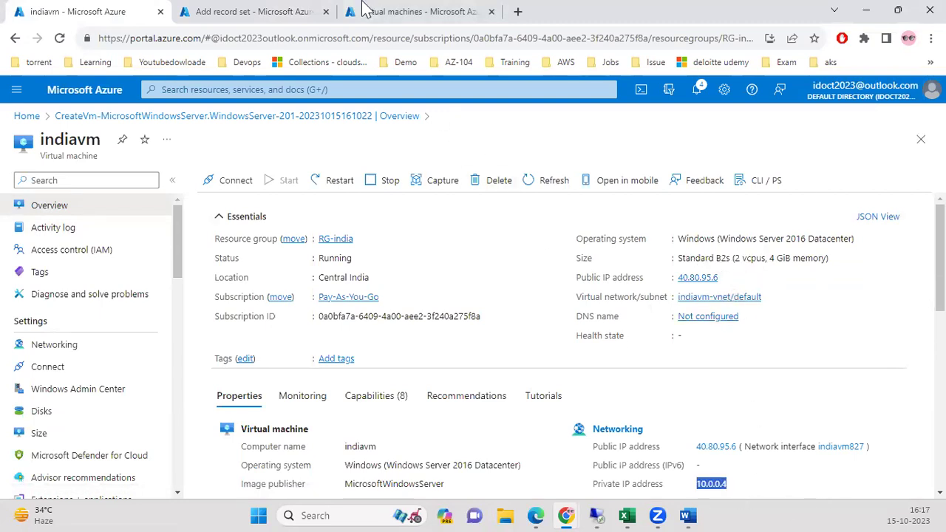
left_click(362, 8)
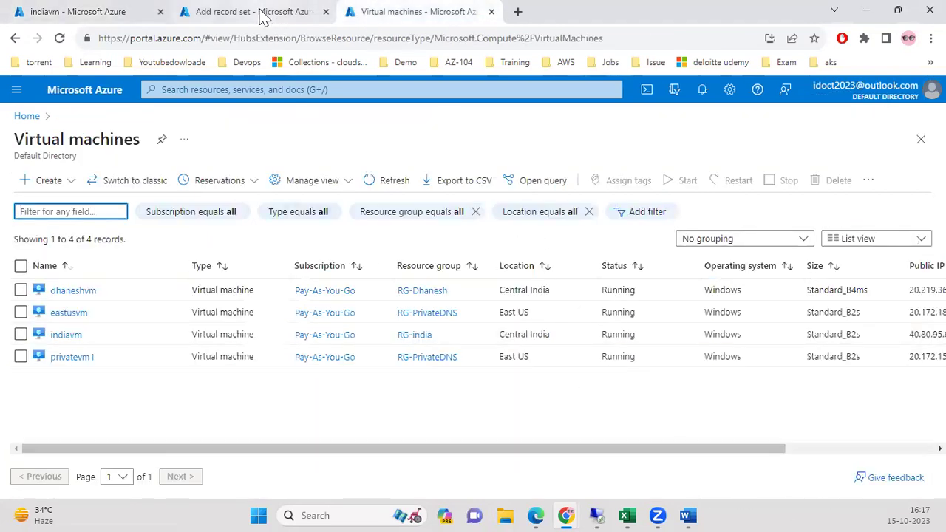
left_click(263, 12)
key("ctrl+v")
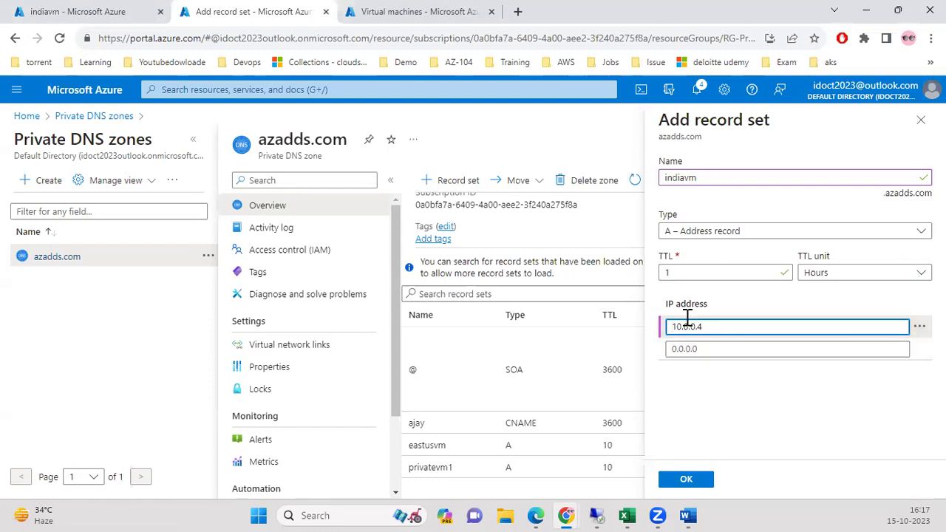
left_click(686, 480)
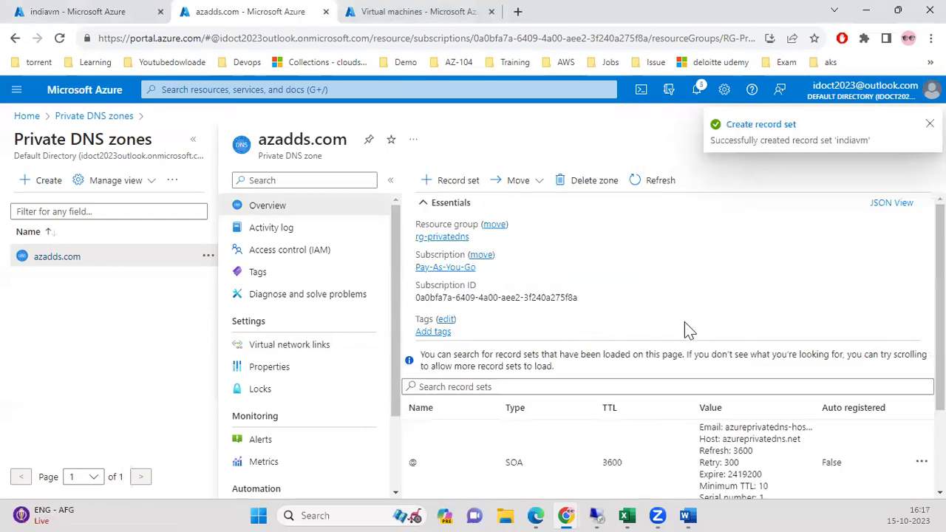
scroll(687, 325, "down", 3)
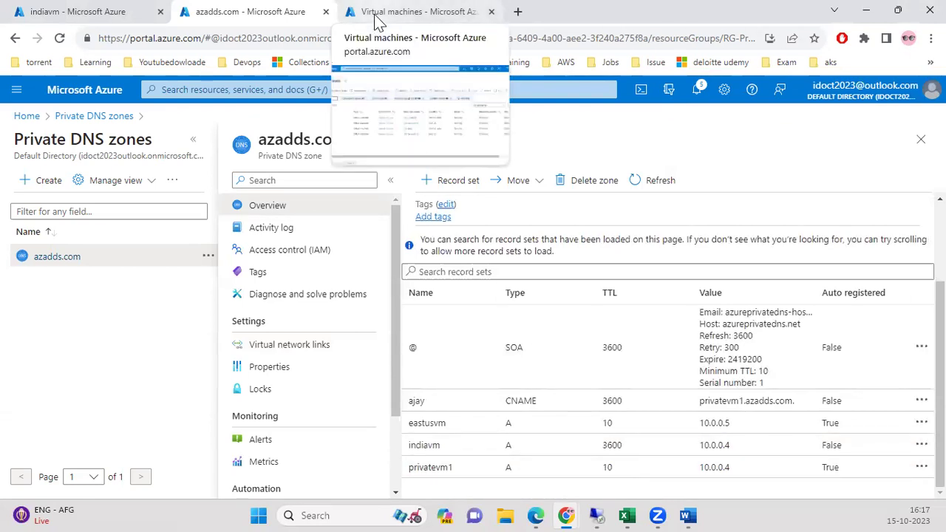
Open Command Prompt on the remote VM by searching cmd.
left_click(595, 515)
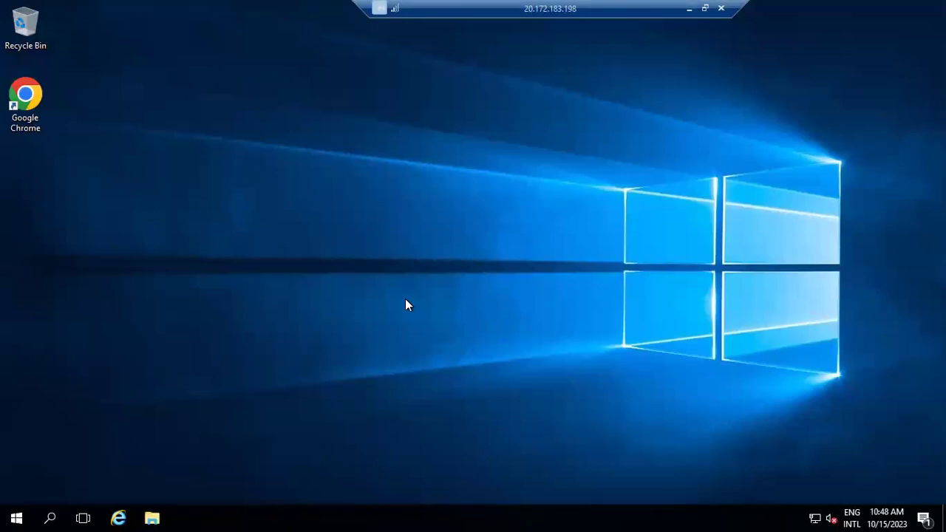
left_click(50, 516)
type("cmd")
key("Return")
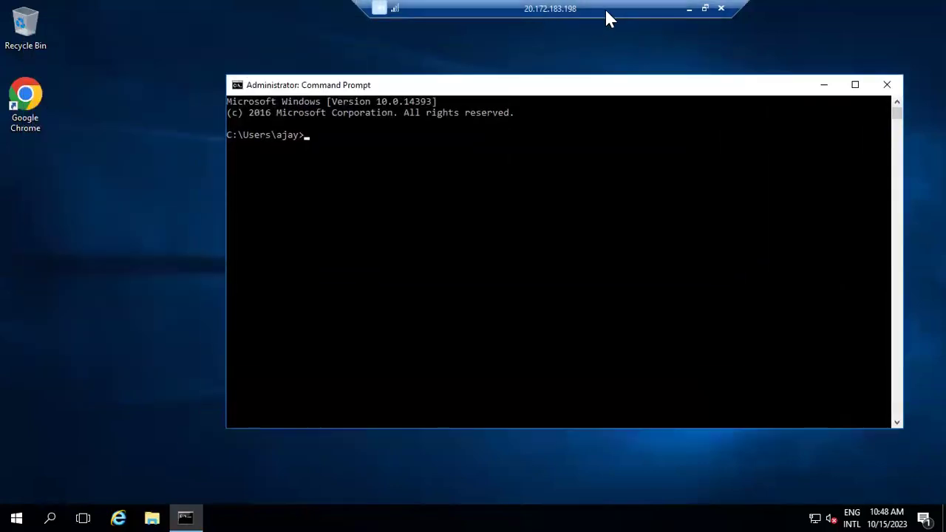
Copy the eastusvm record name and run nslookup eastusvm.azadds.com, resolving to 10.0.0.5.
left_click(689, 8)
left_click(541, 424)
left_click(489, 229)
left_click(597, 515)
left_click(515, 239)
type("nslookup")
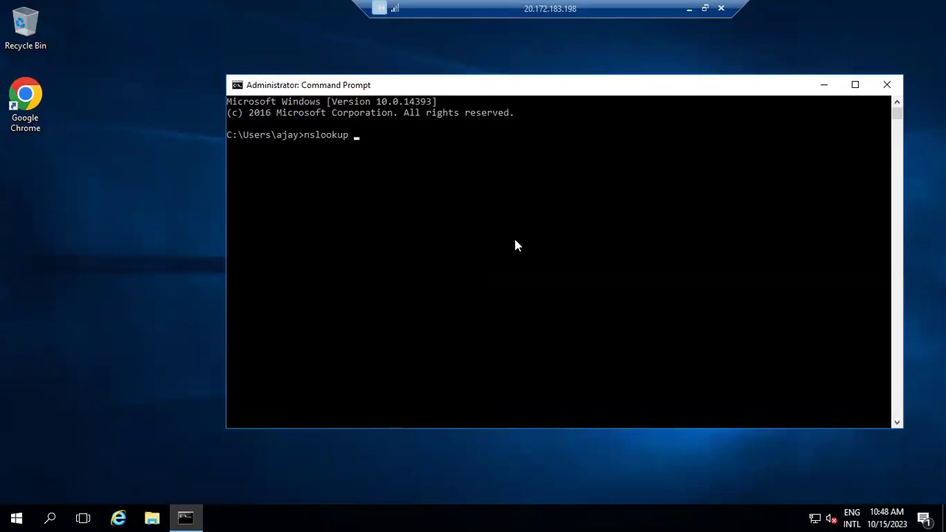
right_click(515, 237)
key("BackSpace")
key("Return")
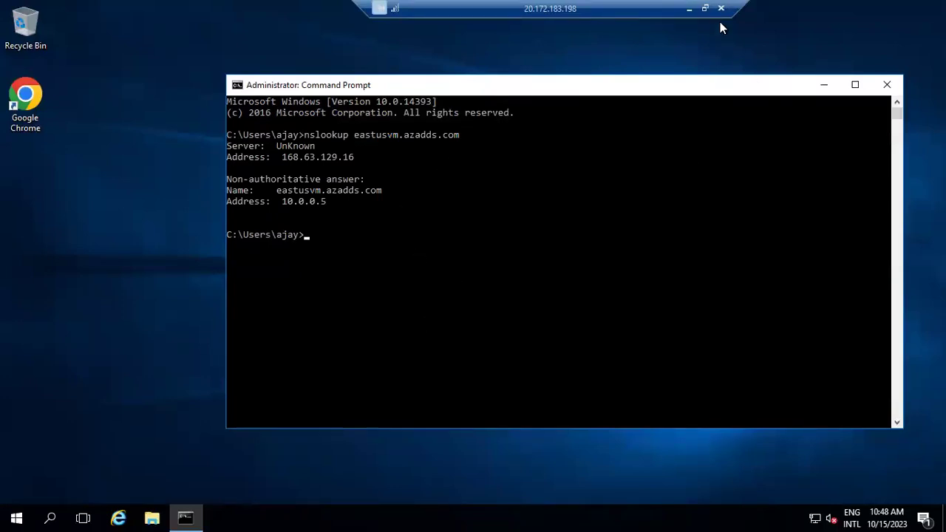
left_click(689, 9)
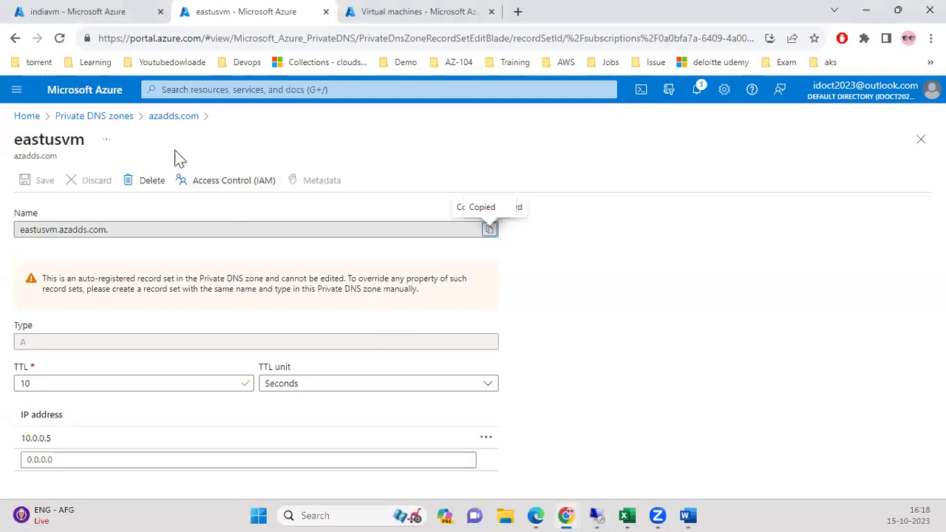
Copy the full name of azadds.com's indiavm record (10.0.0.4) for the remote lookup.
left_click(119, 116)
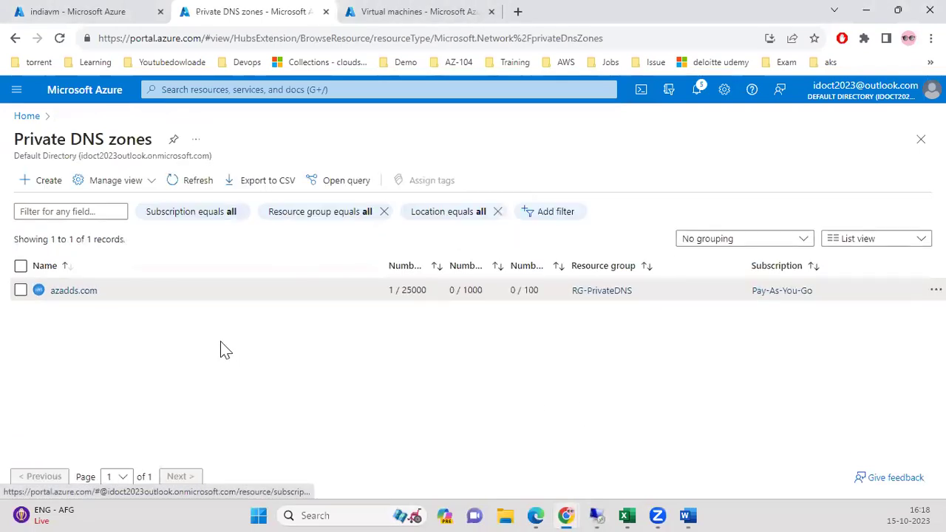
left_click(78, 292)
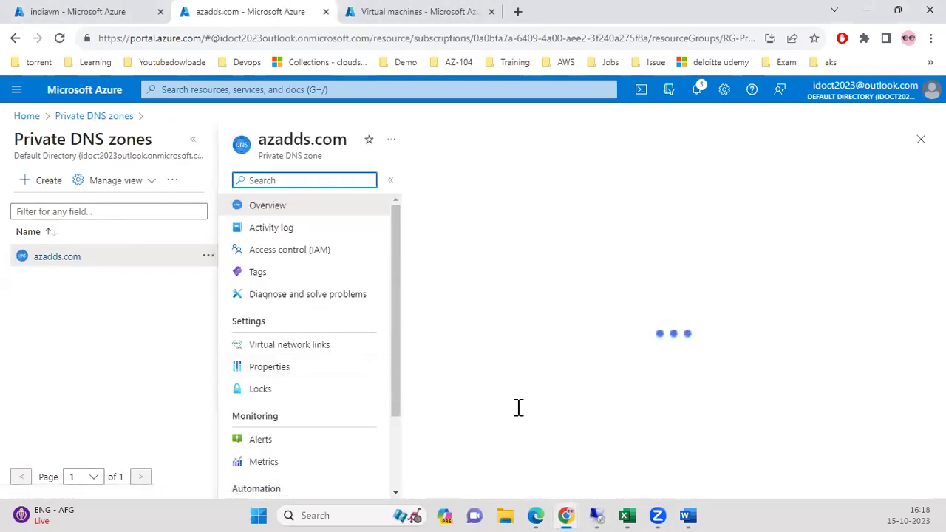
scroll(743, 451, "down", 3)
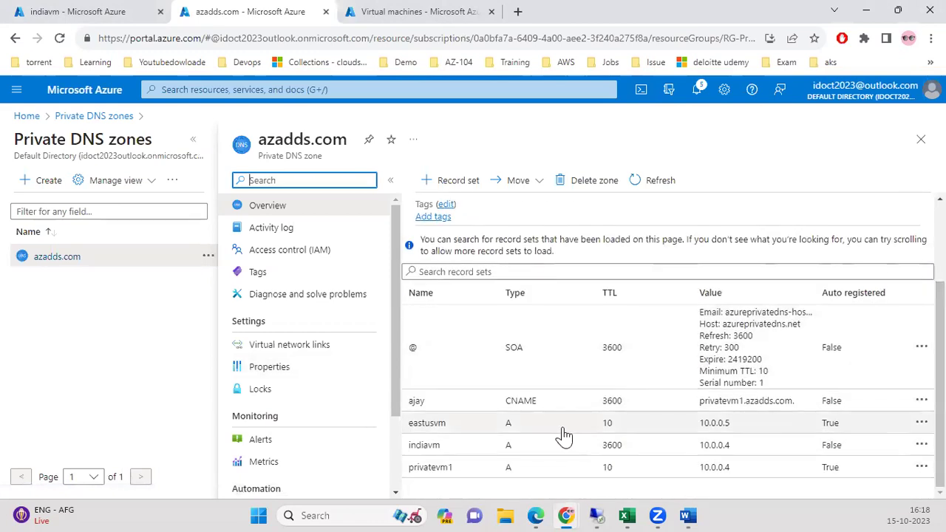
left_click(448, 447)
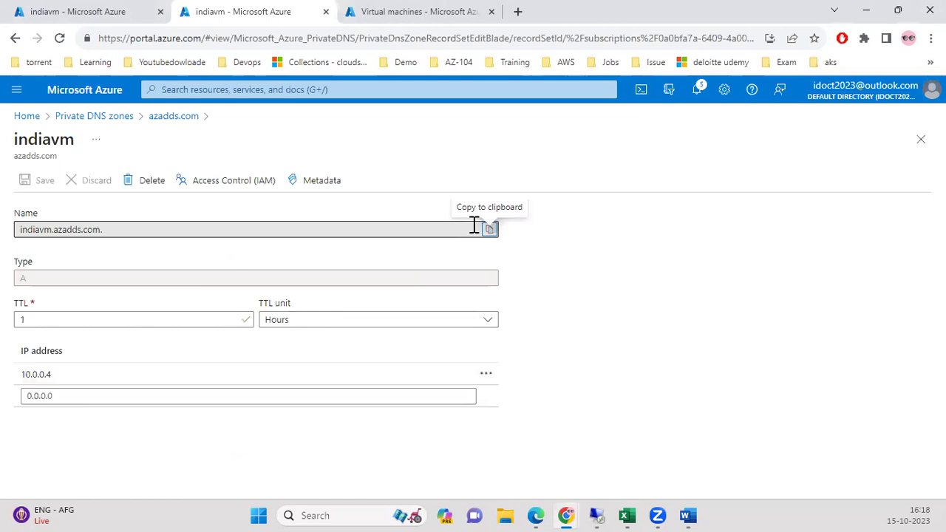
left_click(489, 230)
left_click(431, 12)
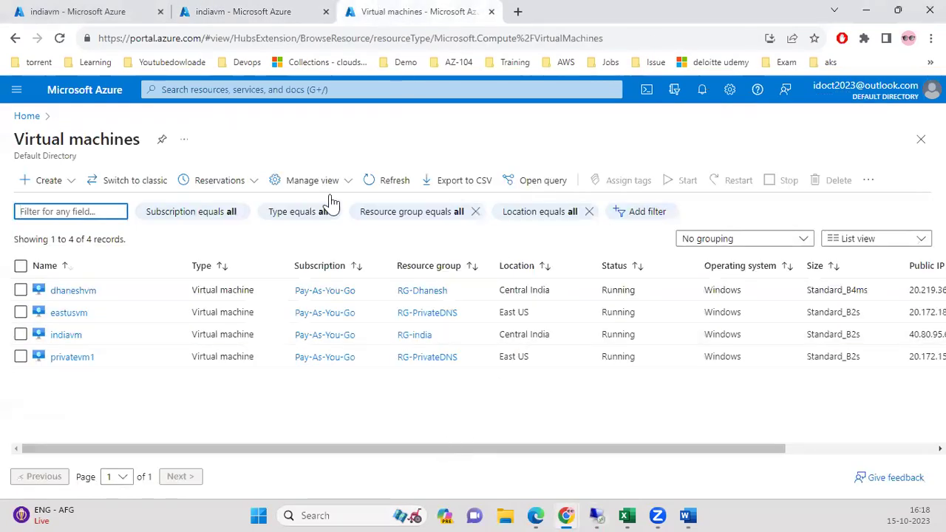
left_click(595, 515)
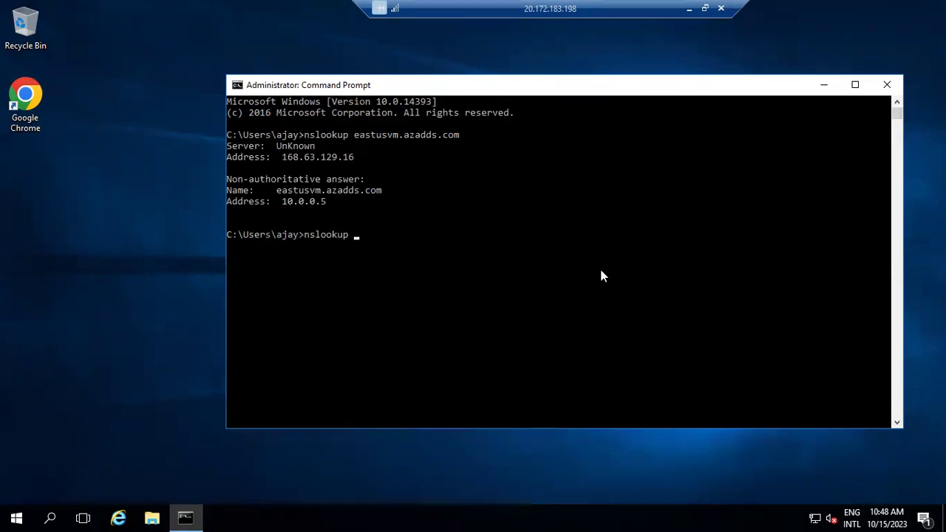
Run nslookup indiavm.azadds.com in the remote prompt, resolving to 10.0.0.4.
type("indiavm.azadds.com.")
key("BackSpace")
key("Return")
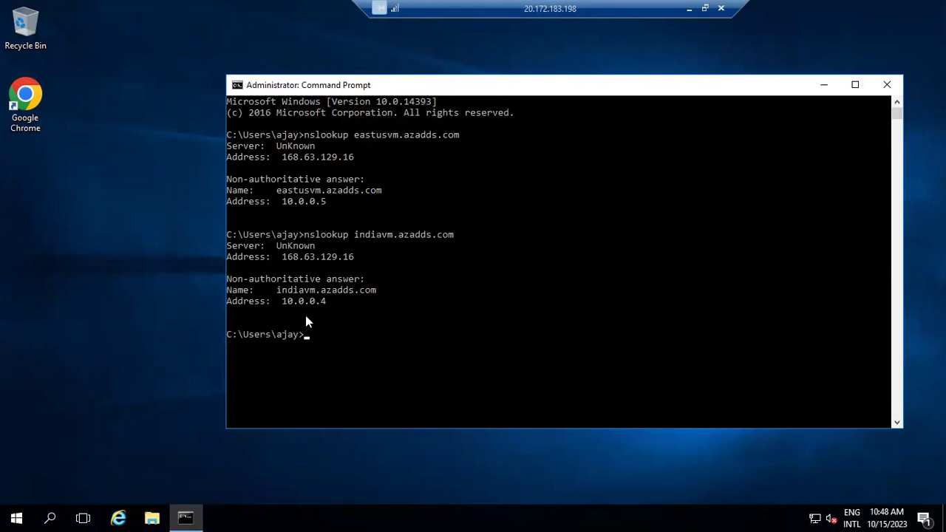
left_click(688, 9)
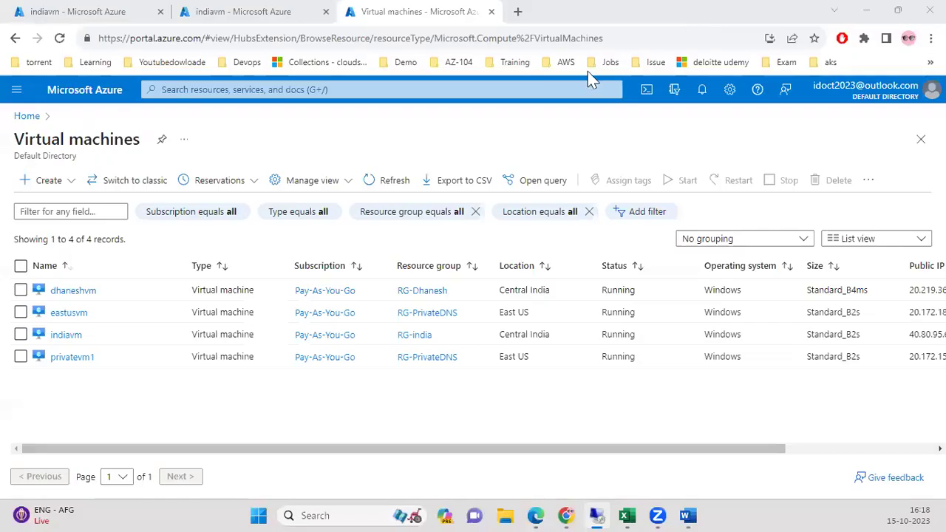
View the indiavm overview, then scroll the Word notes to the Private DNS benefits page.
left_click(67, 336)
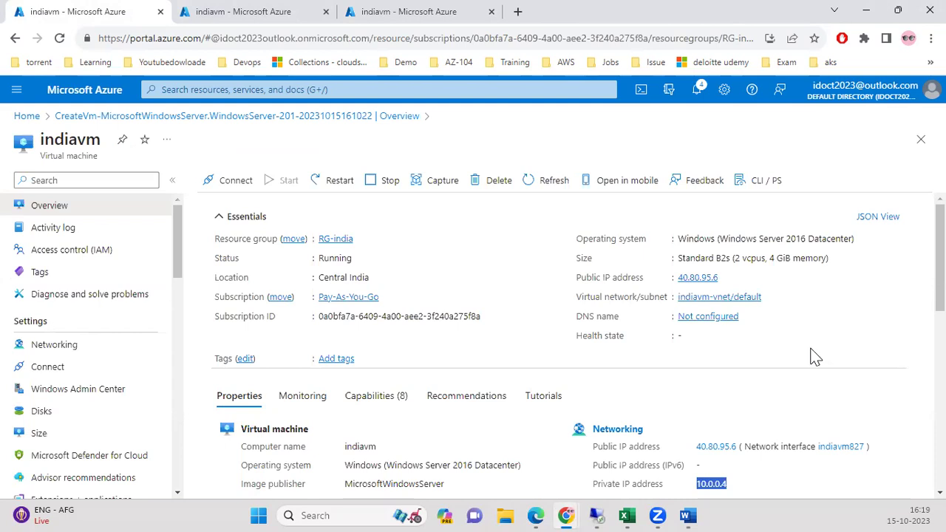
scroll(908, 421, "down", 6)
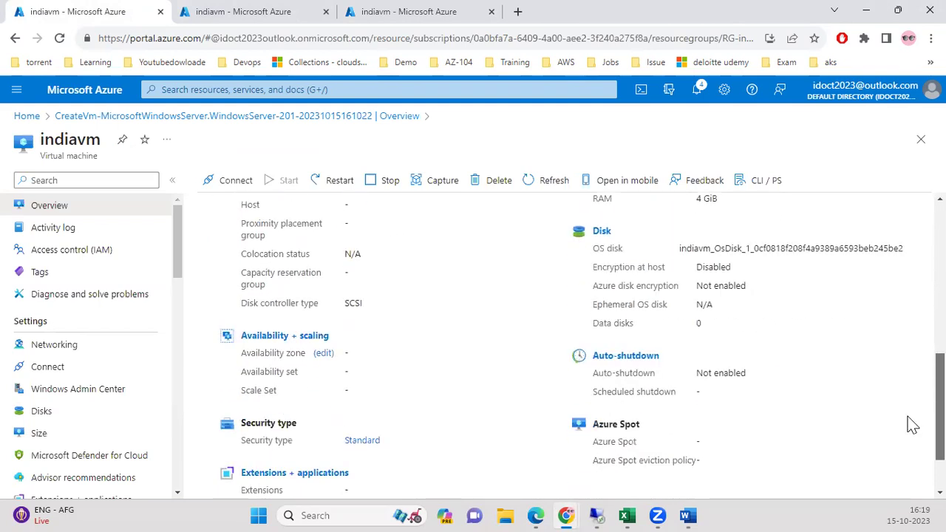
key("alt+Tab")
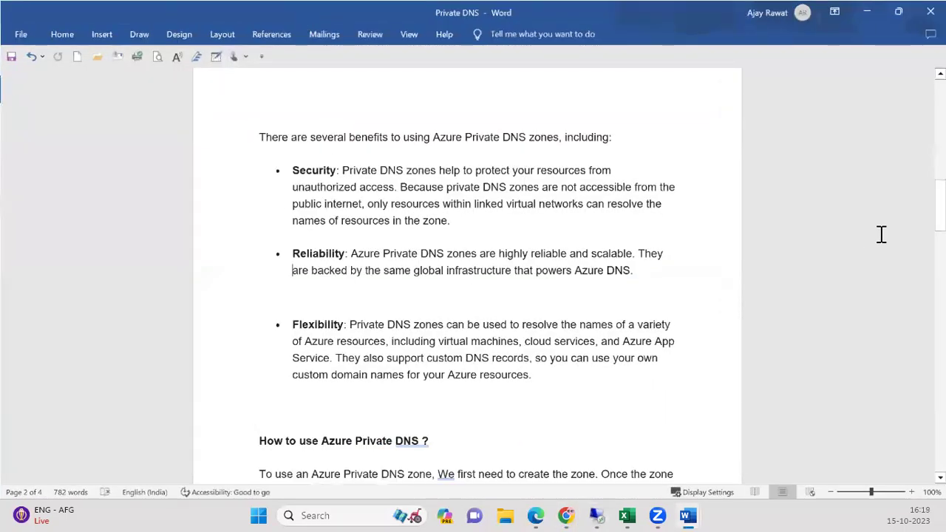
left_click_drag(939, 222, 940, 199)
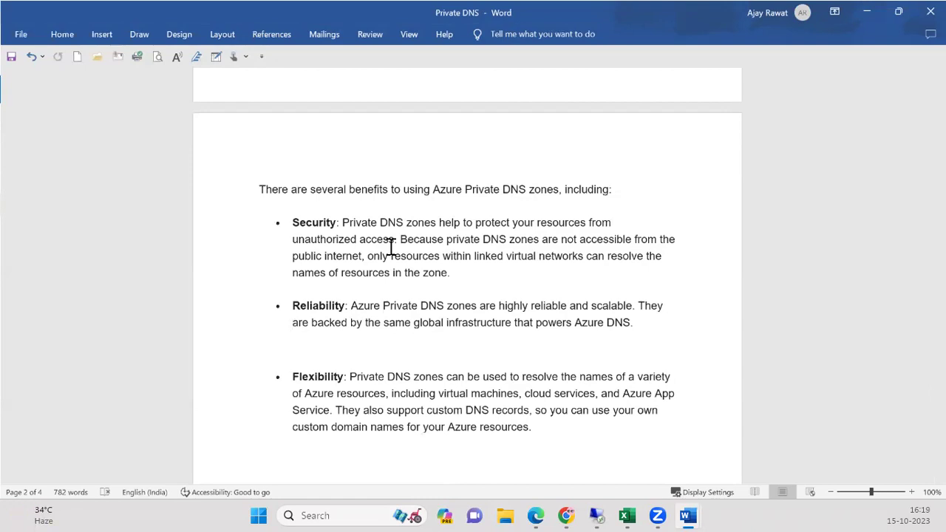
Browse to eastusvm.azadds.com locally, which fails with DNS_PROBE_FINISHED_NXDOMAIN.
left_click(863, 13)
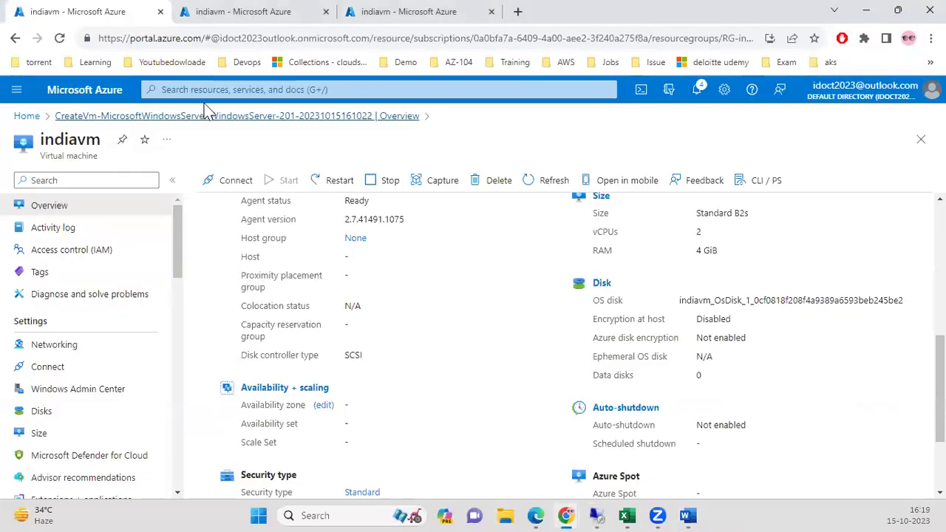
left_click(251, 89)
left_click(300, 310)
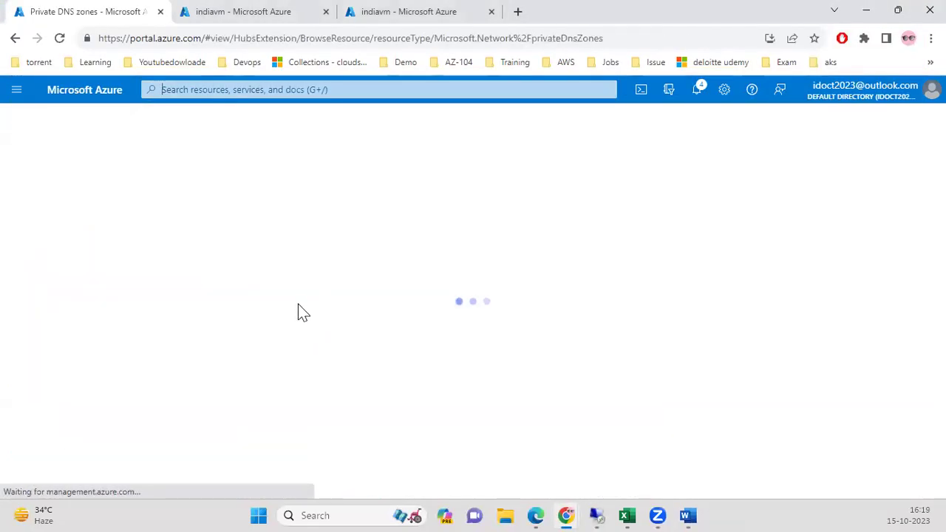
left_click(73, 291)
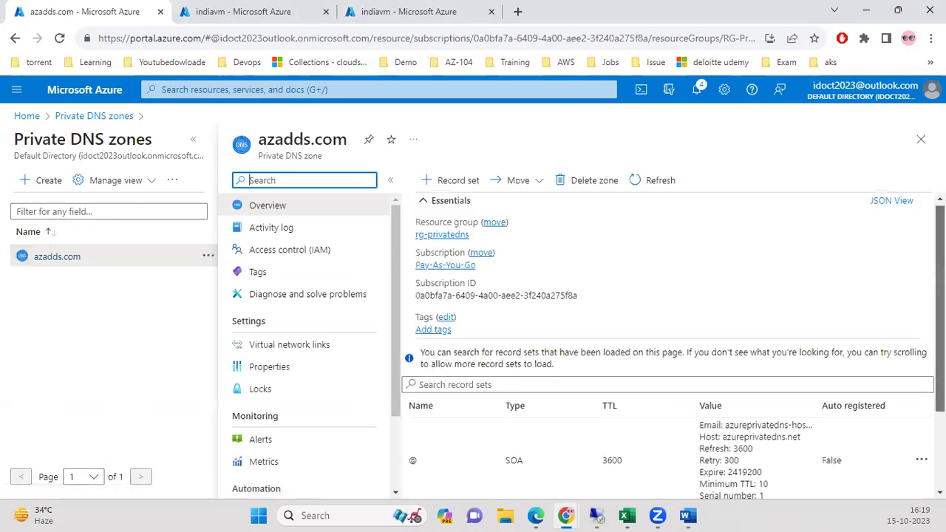
scroll(612, 443, "down", 2)
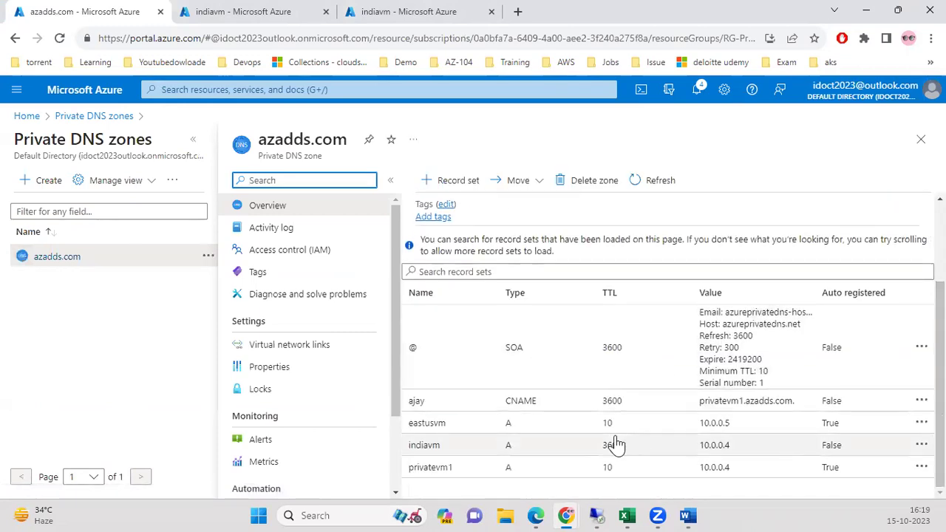
left_click(778, 422)
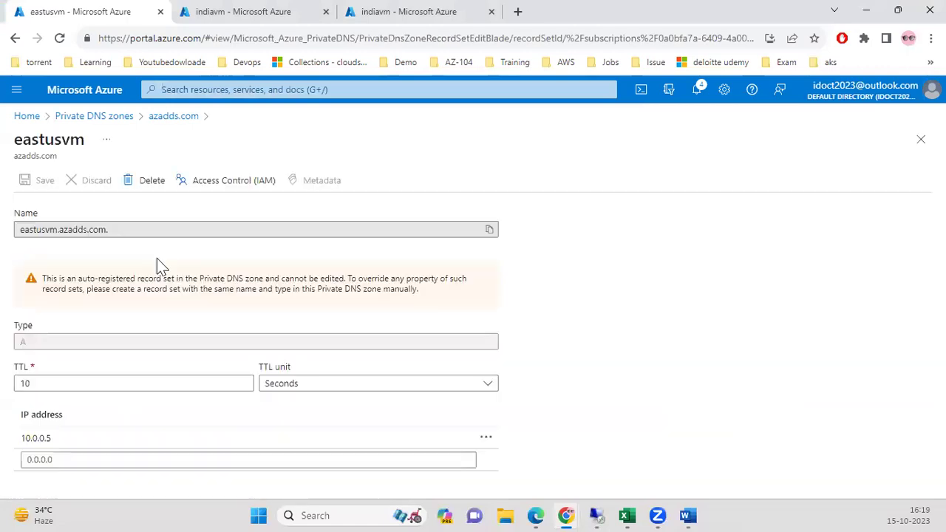
left_click(487, 235)
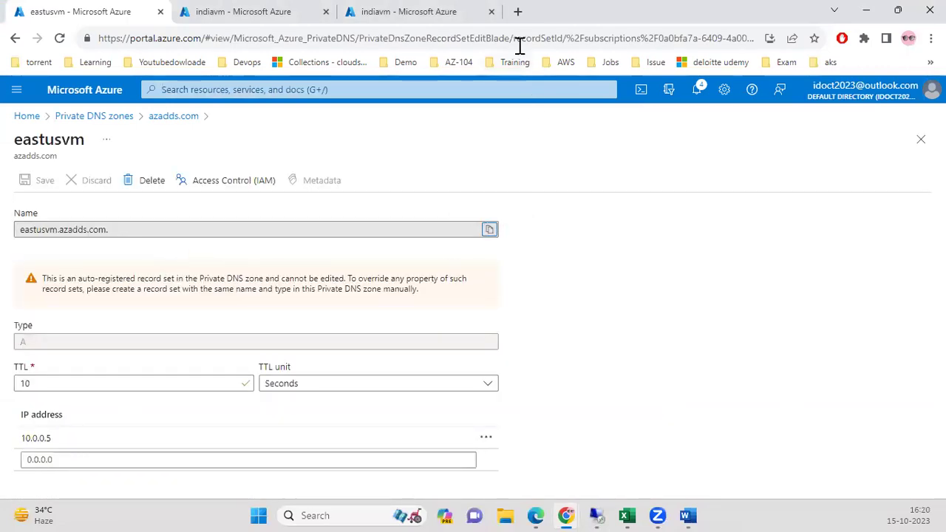
left_click(517, 11)
key("ctrl+v")
key("Return")
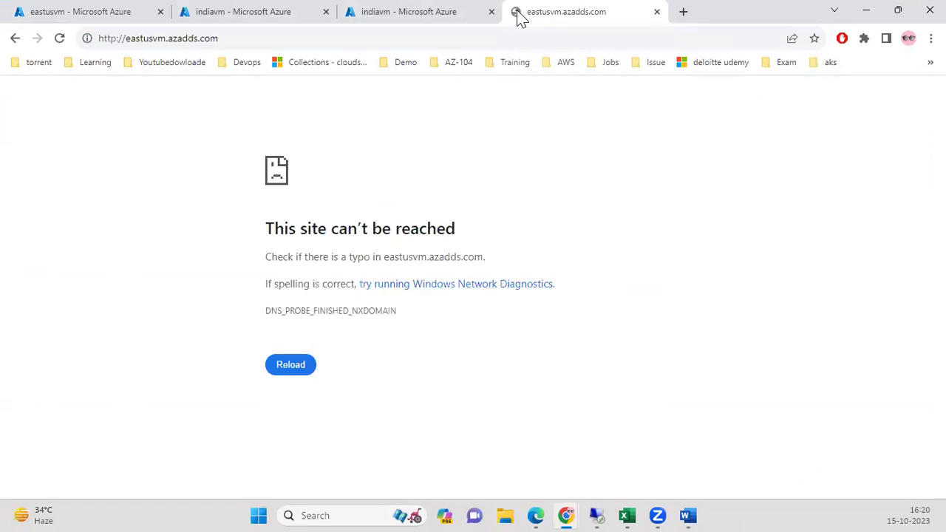
Launch Microsoft Paint from Windows search.
left_click(320, 511)
type("paint")
key("Escape")
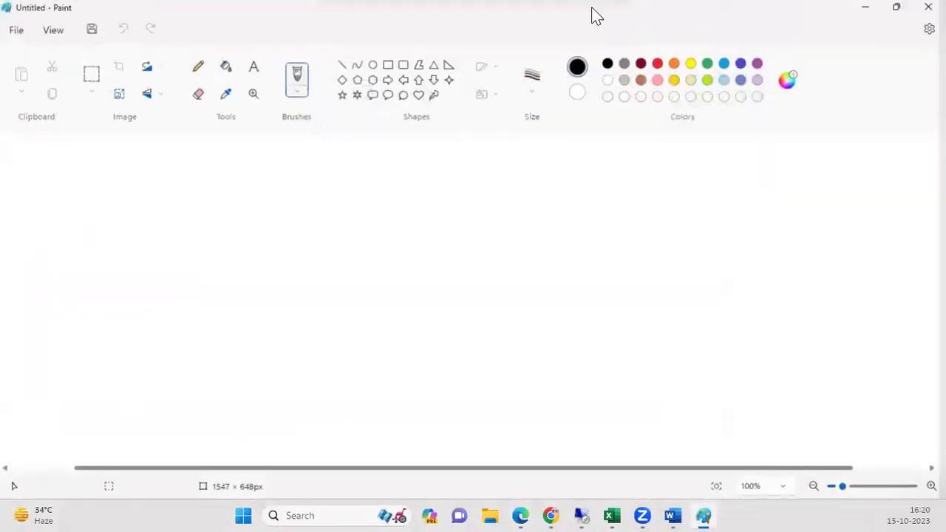
Draw a large outer rectangle, a circle on its left and two small boxes on its right.
left_click(387, 66)
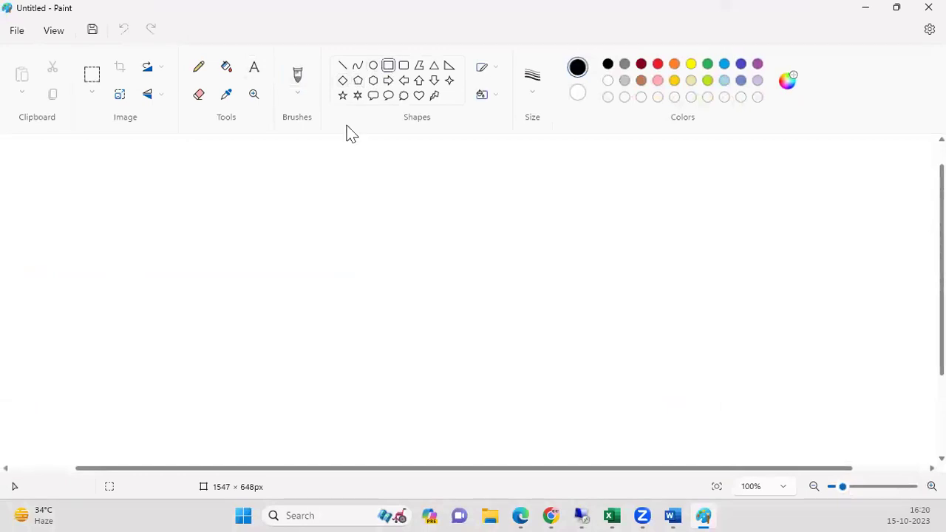
mouse_move(176, 201)
left_mouse_down()
mouse_move(638, 342)
mouse_move(672, 362)
left_mouse_up()
left_click(373, 65)
left_click_drag(226, 238, 287, 286)
left_click(388, 67)
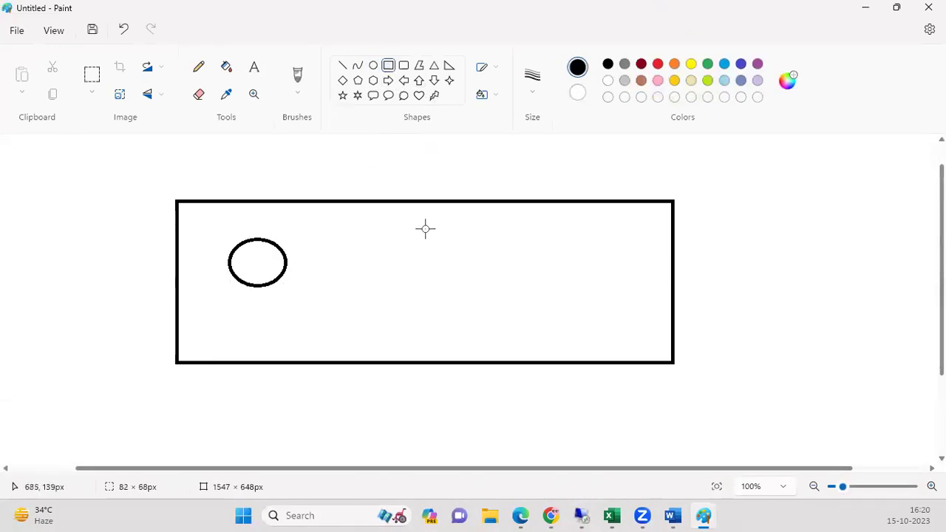
left_click_drag(479, 224, 543, 251)
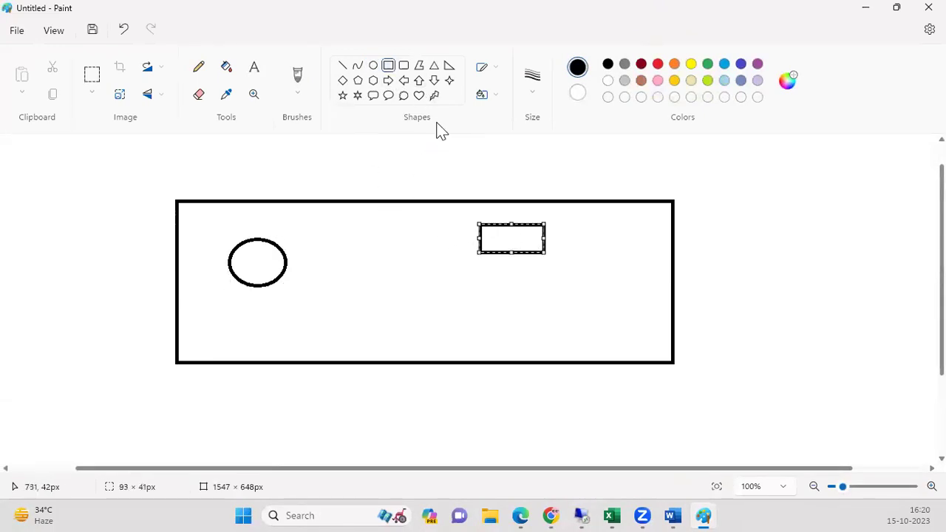
left_click(389, 66)
mouse_move(484, 278)
left_mouse_down()
mouse_move(522, 308)
mouse_move(547, 312)
left_mouse_up()
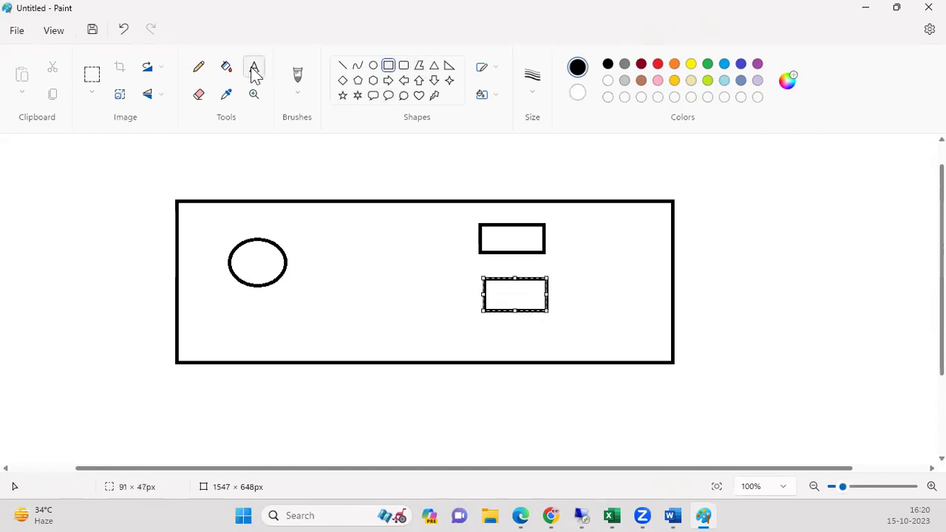
Label the circle 'Web browser' and the upper small box 'privatevm'.
left_click(249, 302)
type("W")
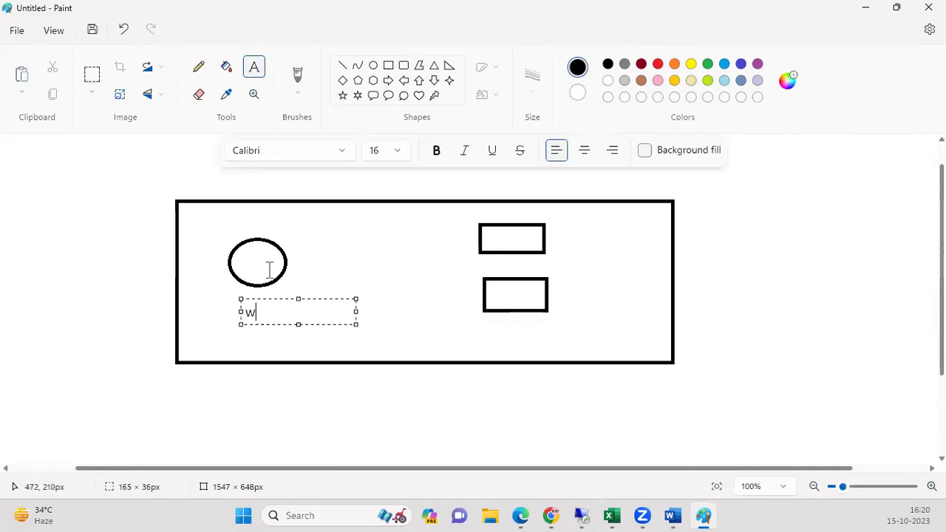
type("eb browser")
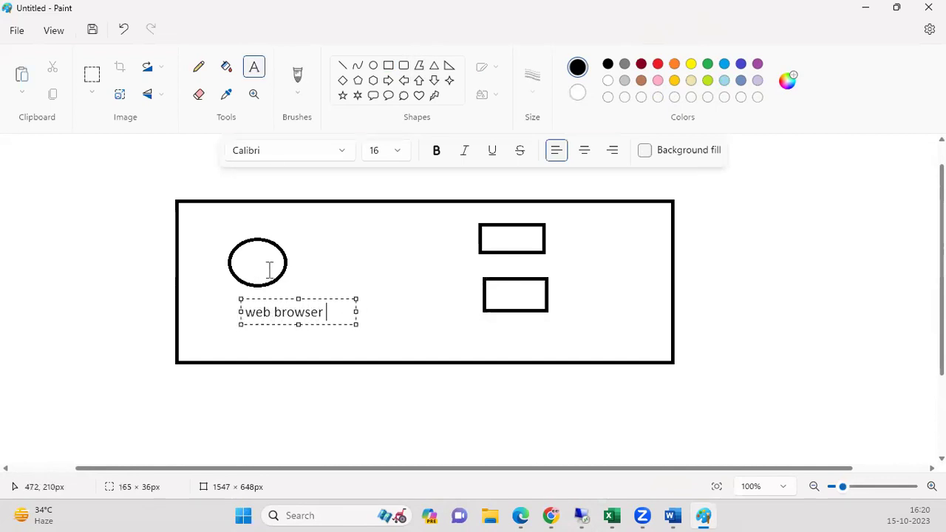
left_click(562, 234)
left_click(561, 237)
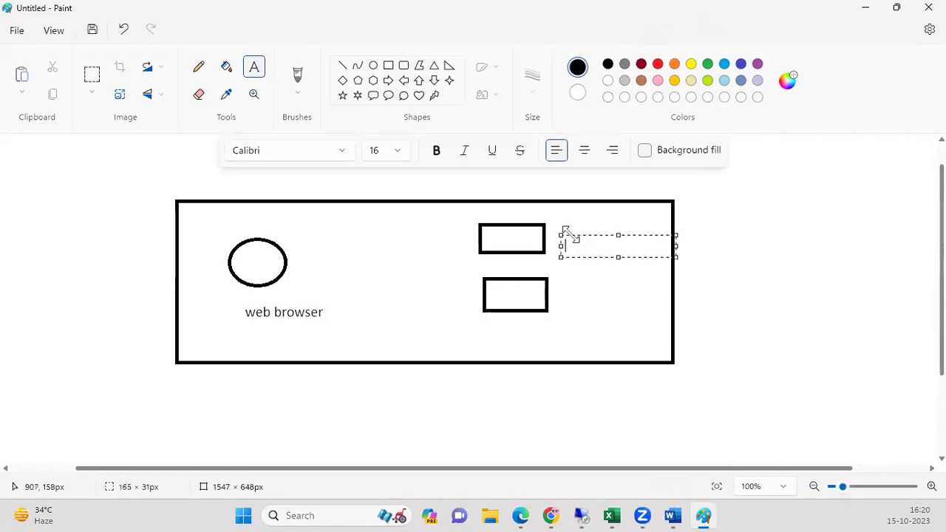
left_click_drag(560, 223, 564, 214)
type("privat")
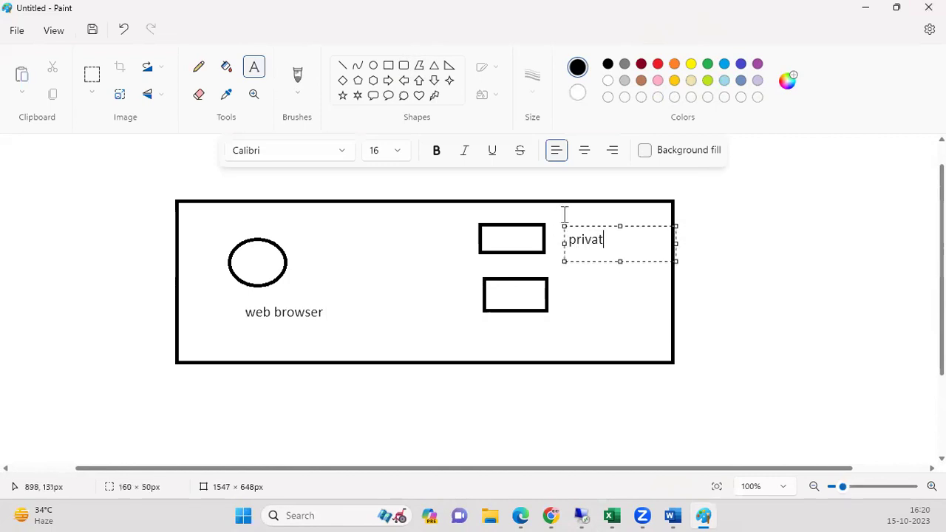
Label the lower small box 'eastusvm' and the outer box 'vnet'.
left_click(564, 294)
left_click(564, 294)
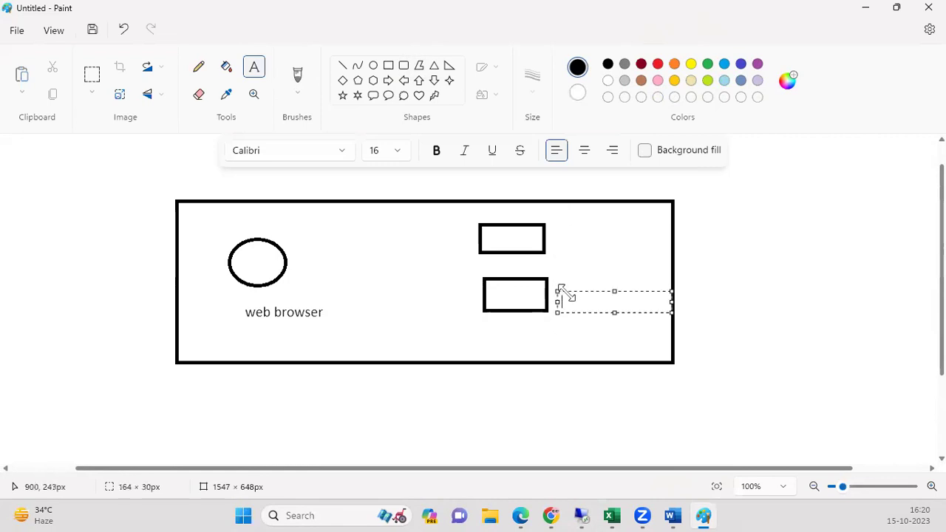
type("eastusvm")
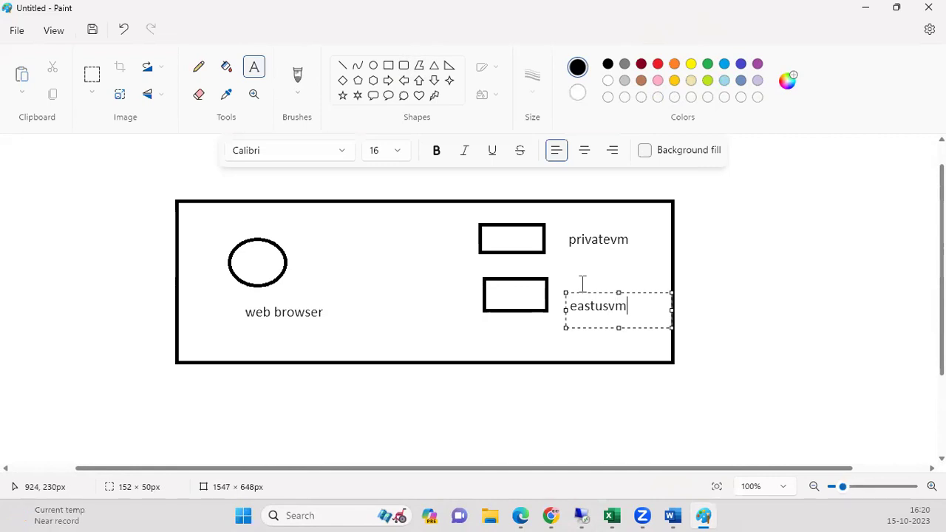
left_click(781, 288)
left_click(348, 388)
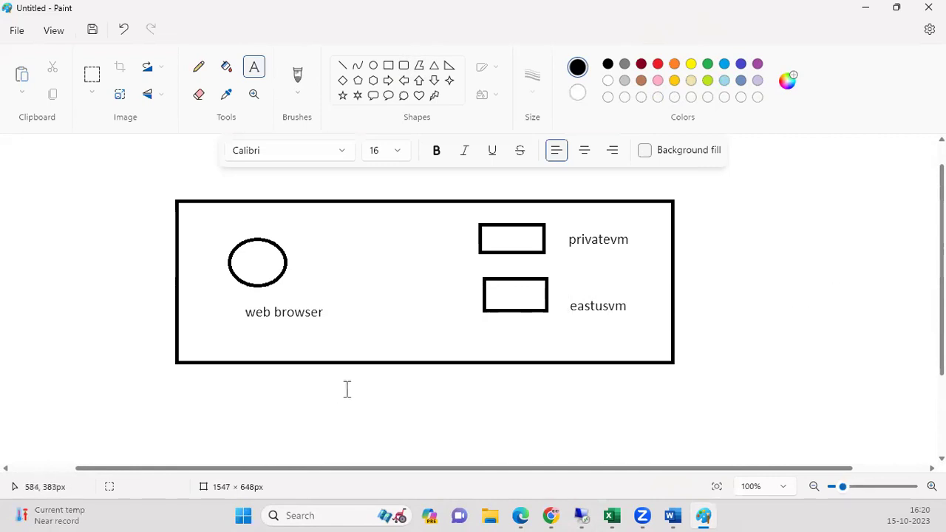
left_click(365, 349)
left_click(365, 349)
left_click(380, 332)
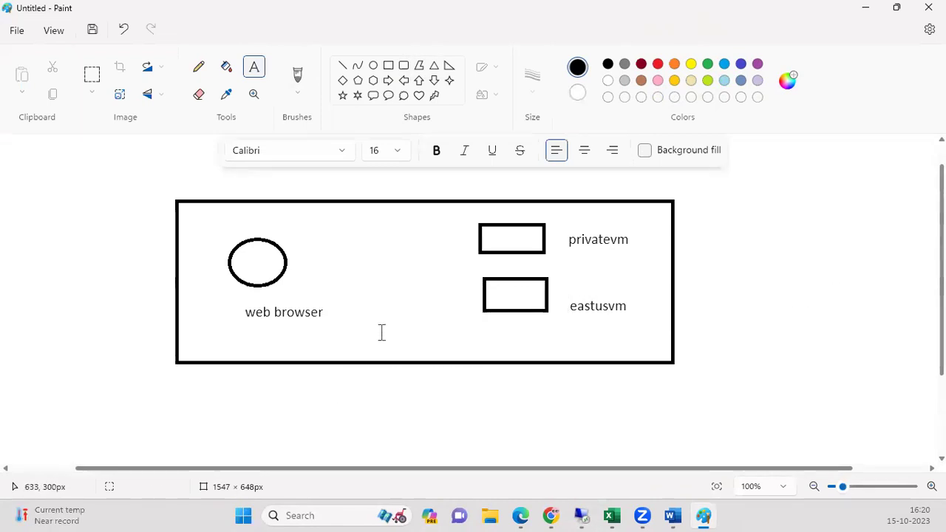
left_click(380, 332)
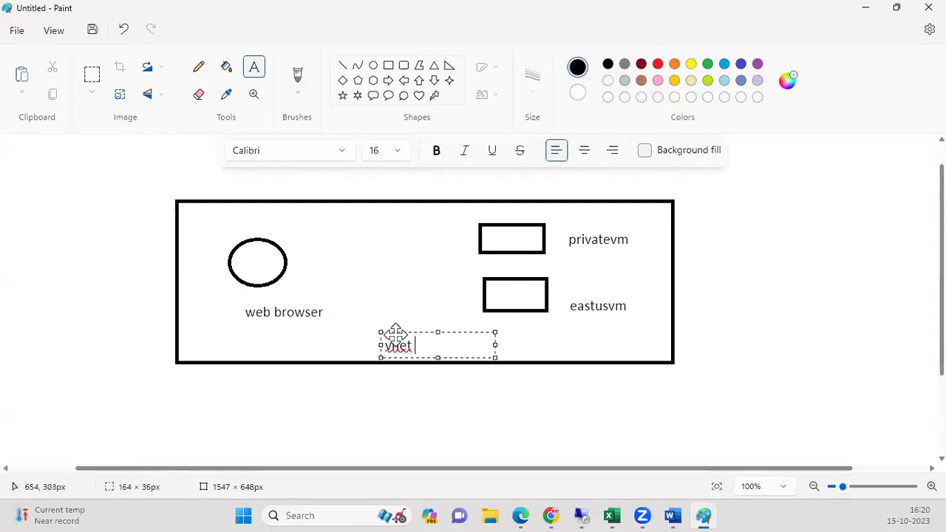
left_click(509, 392)
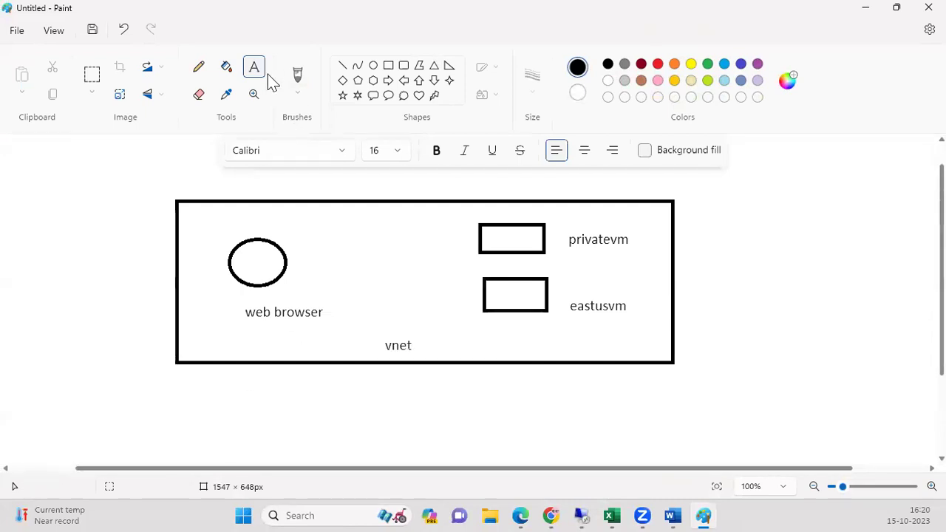
Draw pencil arrows from the web browser circle to the privatevm and eastusvm boxes.
left_click(199, 67)
left_click_drag(289, 258, 485, 222)
mouse_move(283, 277)
left_mouse_down()
mouse_move(463, 274)
mouse_move(481, 286)
left_mouse_up()
left_click_drag(456, 215, 474, 223)
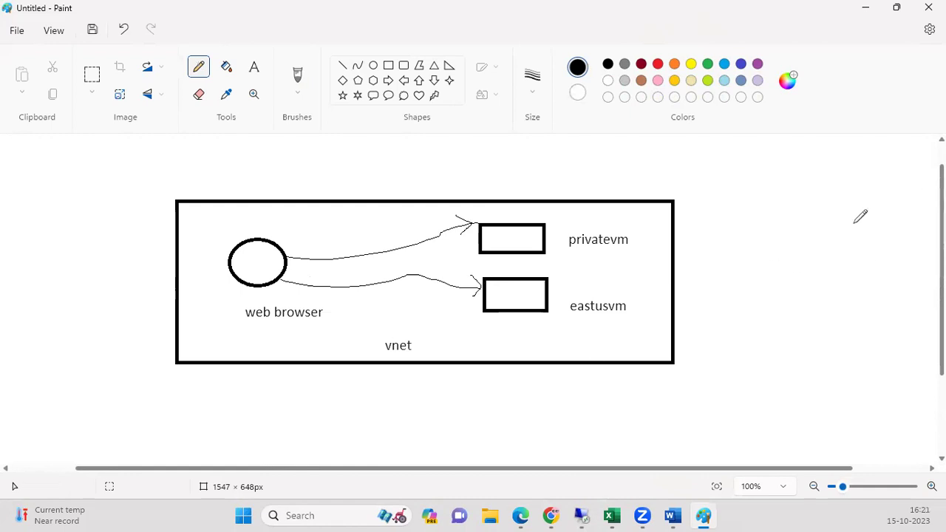
Sketch an extra oval with letters and lines right of the vnet box, then undo them.
mouse_move(773, 189)
left_mouse_down()
mouse_move(789, 281)
mouse_move(777, 198)
left_mouse_up()
mouse_move(785, 301)
left_mouse_down()
mouse_move(781, 331)
mouse_move(782, 323)
mouse_move(811, 325)
left_mouse_up()
left_click_drag(836, 296, 826, 337)
left_click_drag(855, 294, 832, 300)
left_click_drag(811, 343, 850, 323)
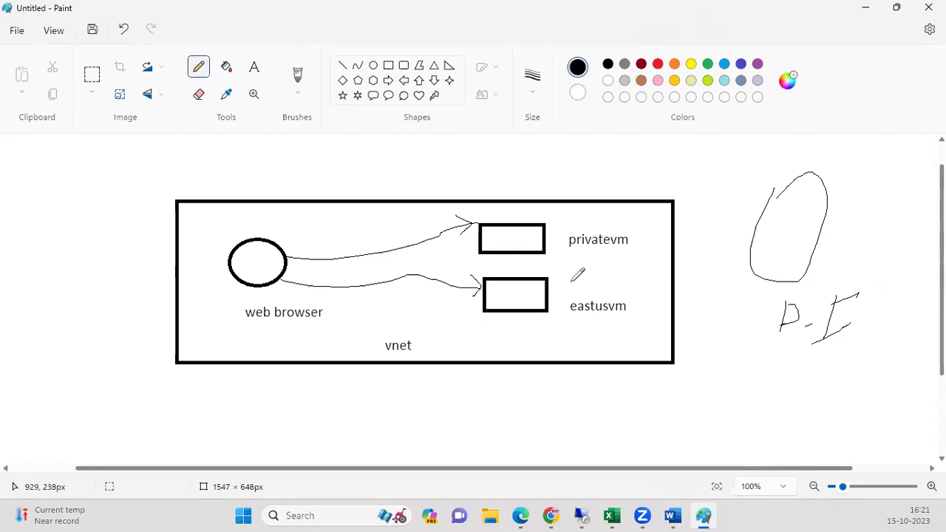
mouse_move(762, 236)
left_mouse_down()
mouse_move(600, 262)
mouse_move(750, 288)
mouse_move(658, 316)
left_mouse_up()
left_click_drag(743, 181, 711, 325)
left_click_drag(722, 220, 743, 285)
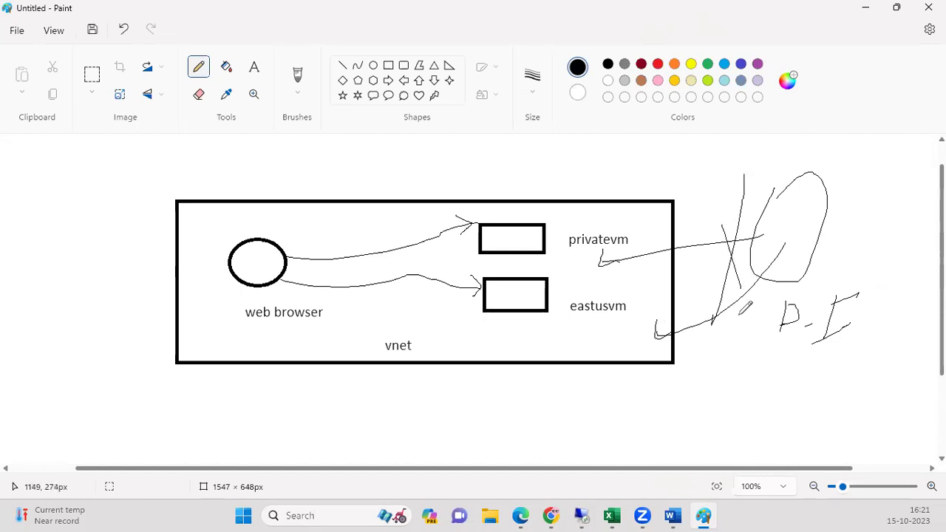
key("ctrl+z")
key("ctrl+z")
key("ctrl+z")
key("ctrl+z")
key("ctrl+z")
key("ctrl+z")
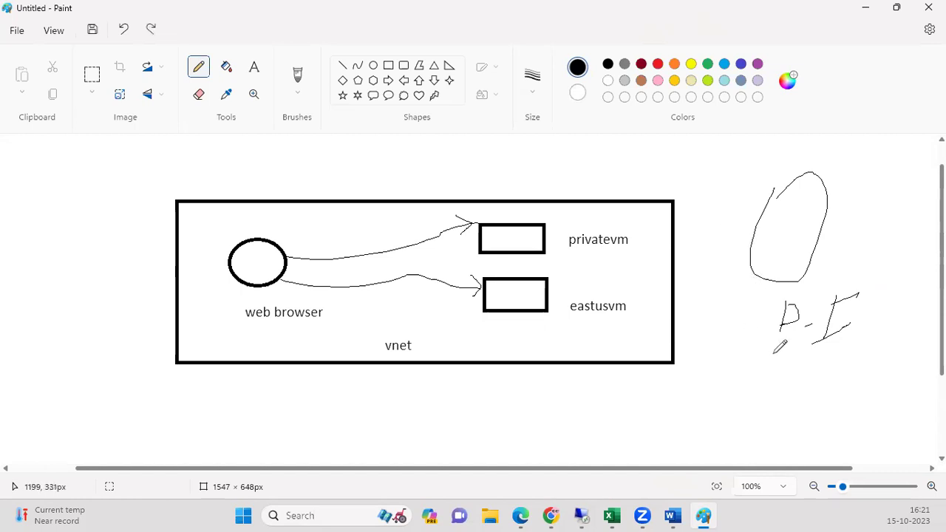
key("ctrl+z")
key("ctrl+z")
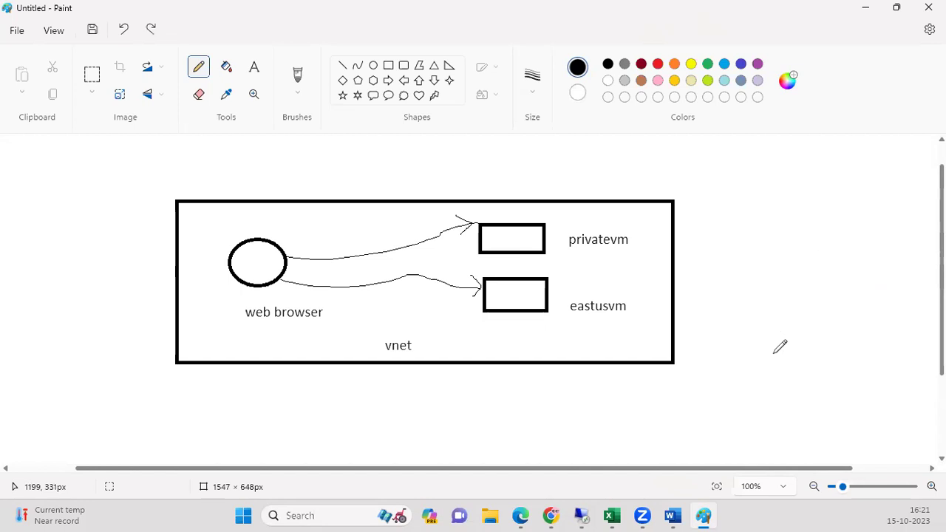
left_click(868, 12)
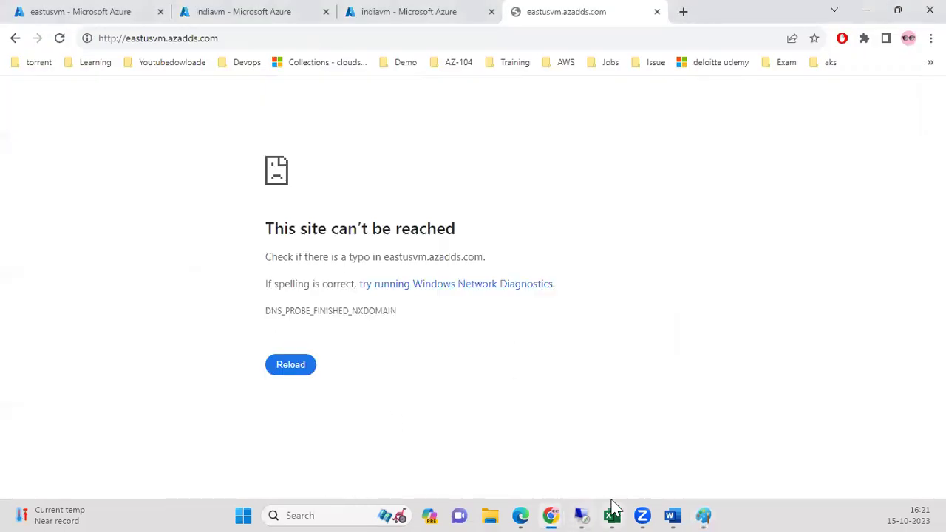
Bring the Private DNS Word notes forward and scroll to the How to use Azure Private DNS section.
mouse_move(672, 510)
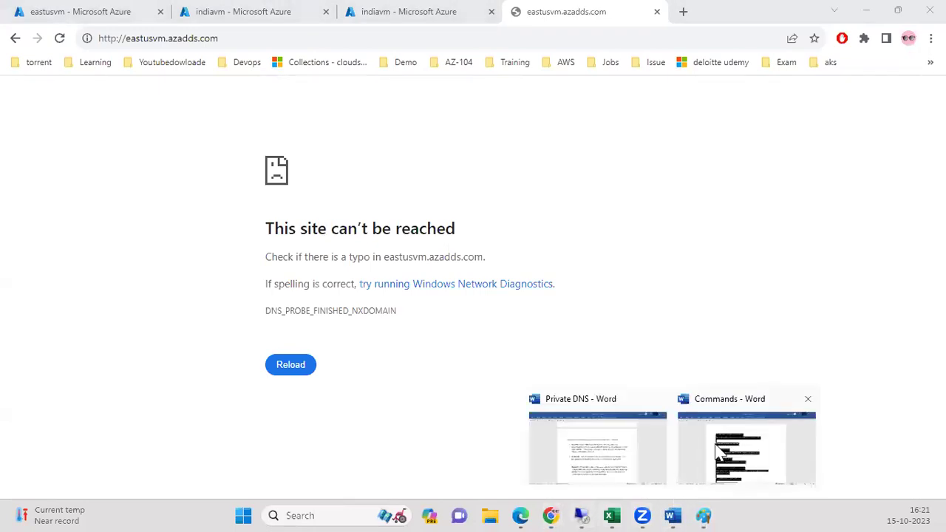
left_click(620, 461)
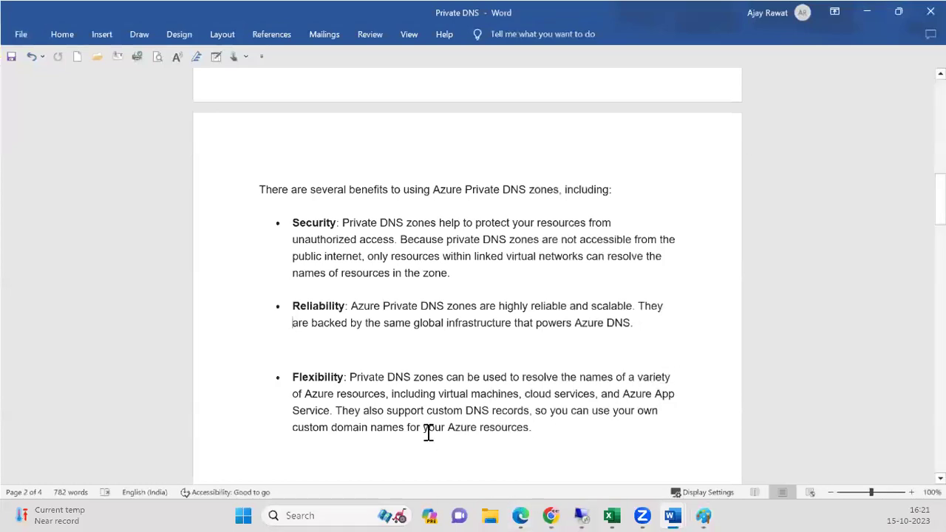
scroll(599, 274, "down", 4)
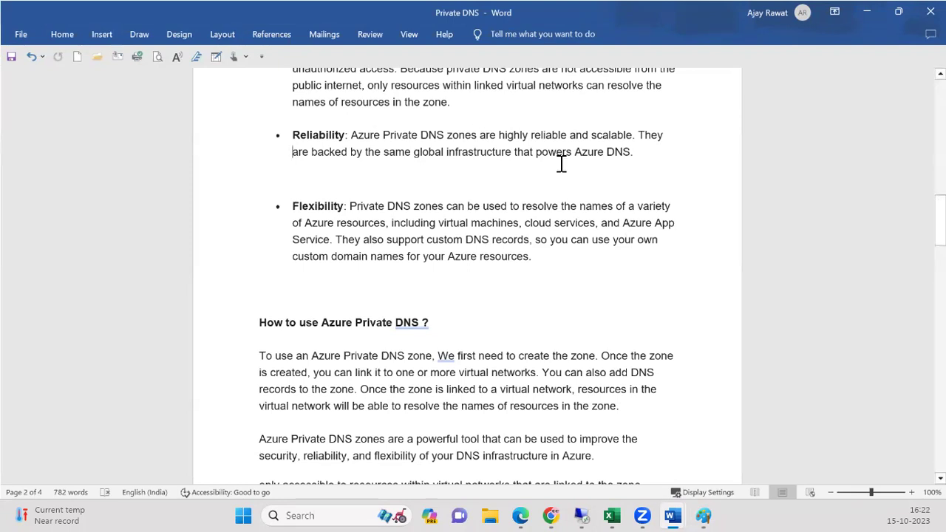
left_click_drag(940, 220, 940, 251)
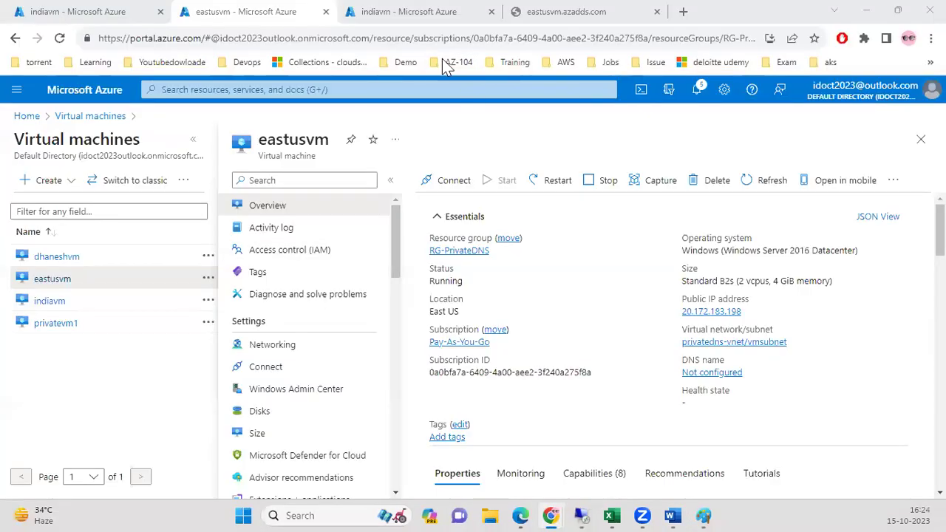
Open the azadds.com zone from Private DNS zones and glance at the eastusvm tabs.
left_click(432, 18)
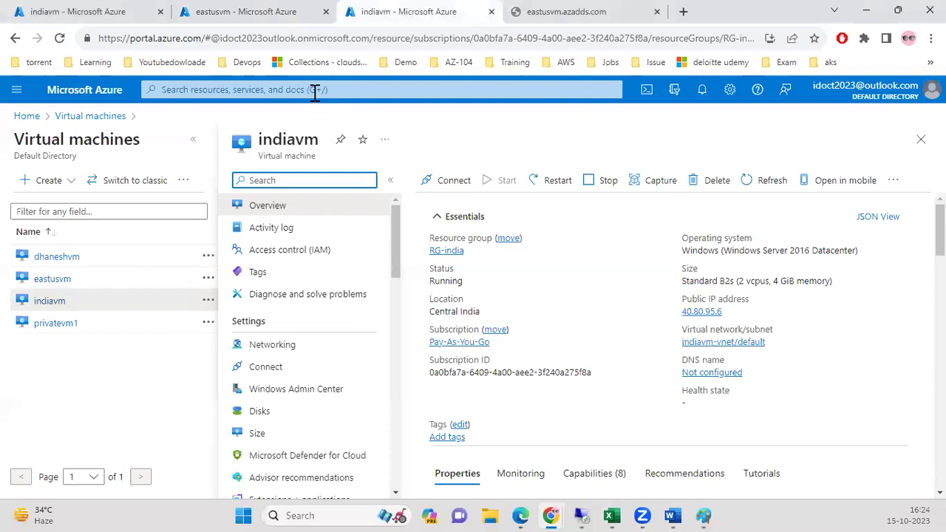
left_click(314, 89)
left_click(251, 295)
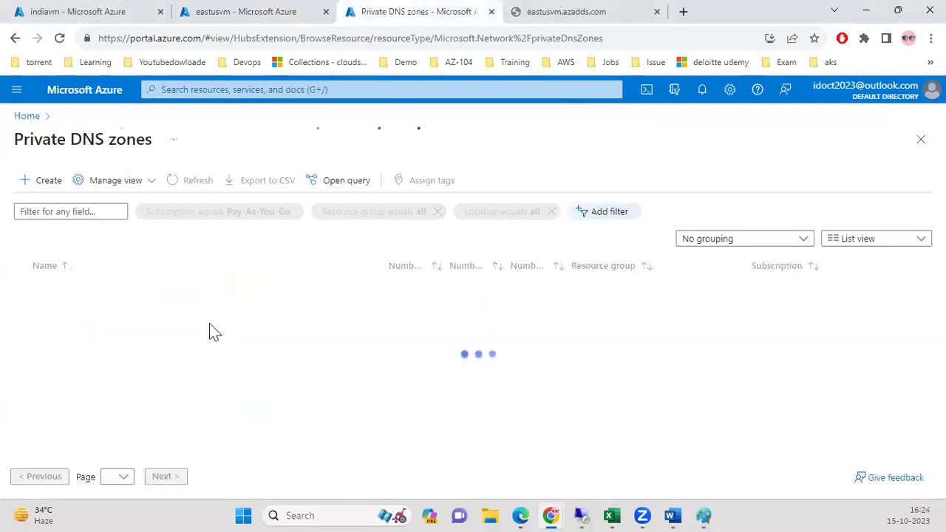
left_click(58, 292)
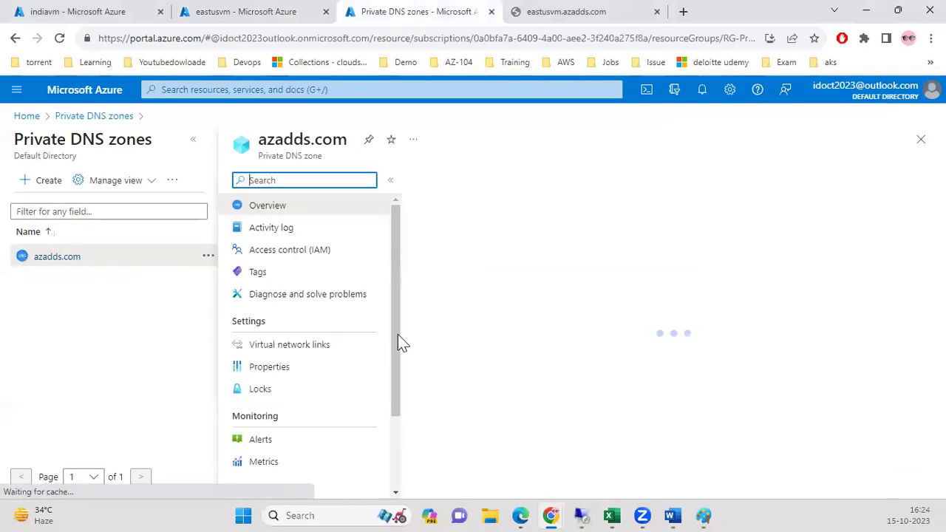
scroll(798, 363, "down", 2)
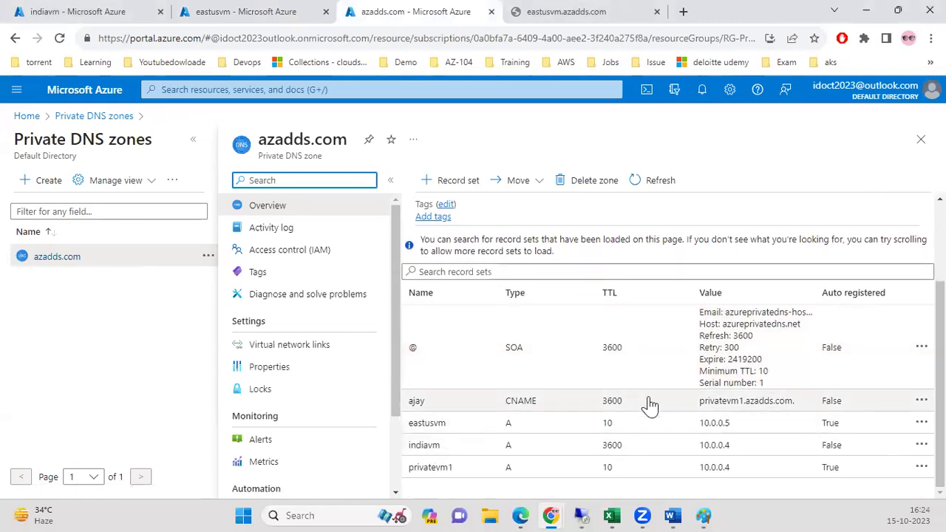
left_click(600, 13)
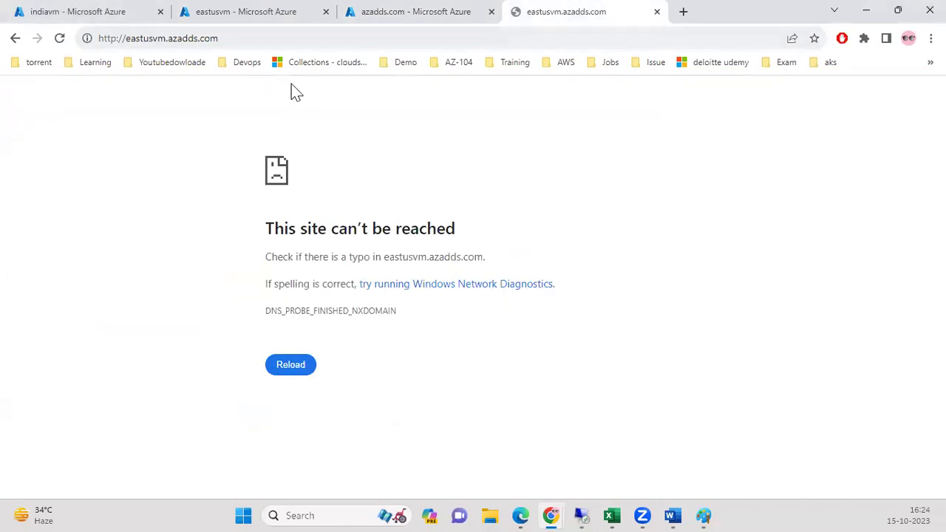
left_click(251, 13)
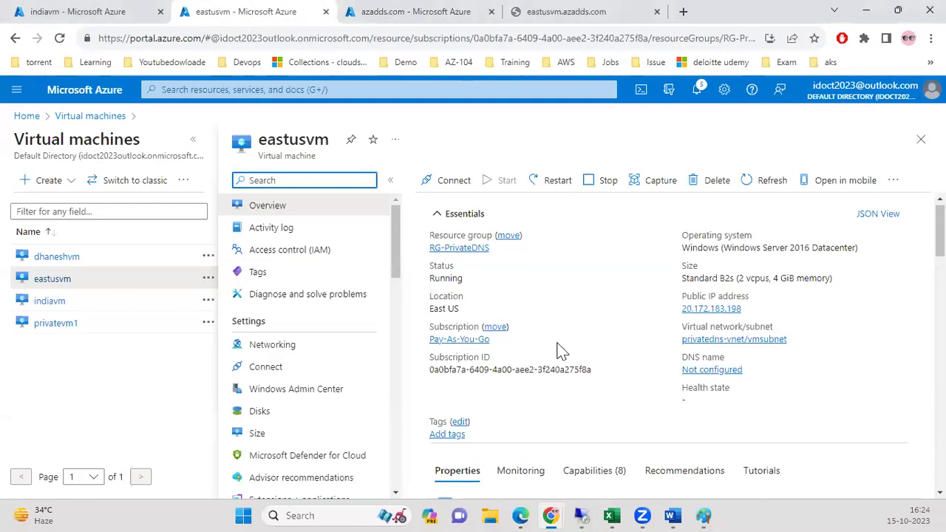
Open the privatevm1 A record (10.0.0.4) and copy its name privatevm1.azadds.com.
left_click(432, 12)
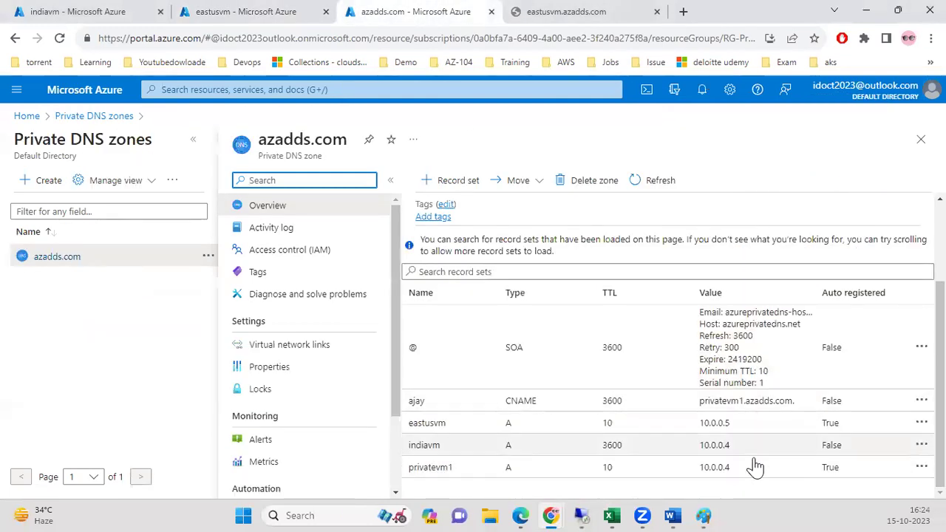
left_click(727, 475)
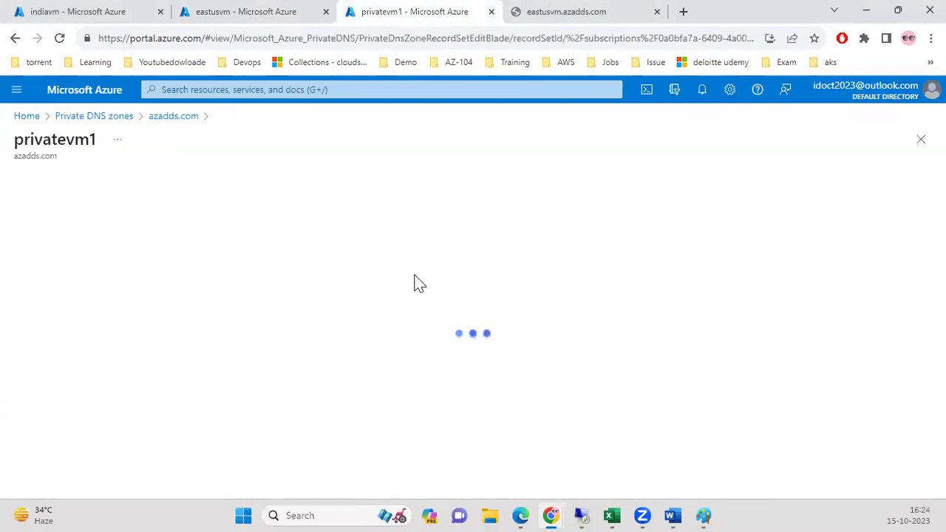
left_click(489, 230)
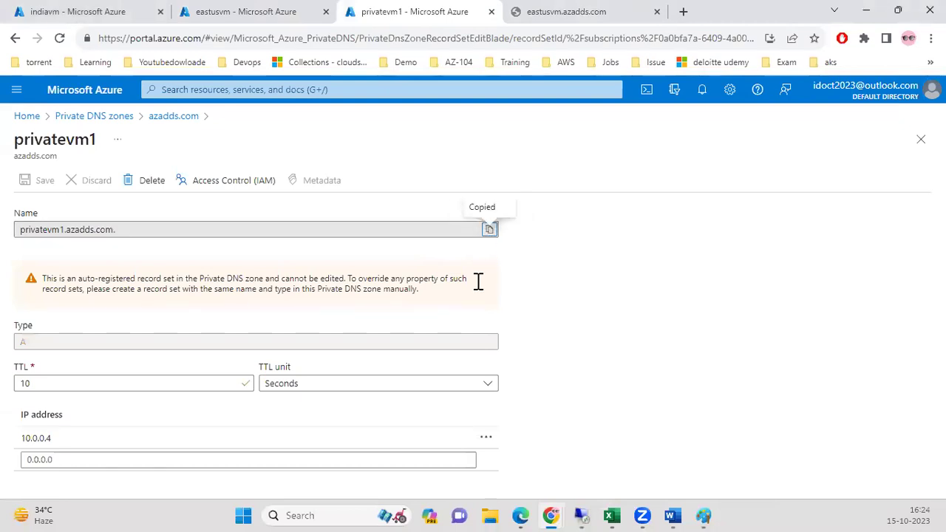
left_click(581, 510)
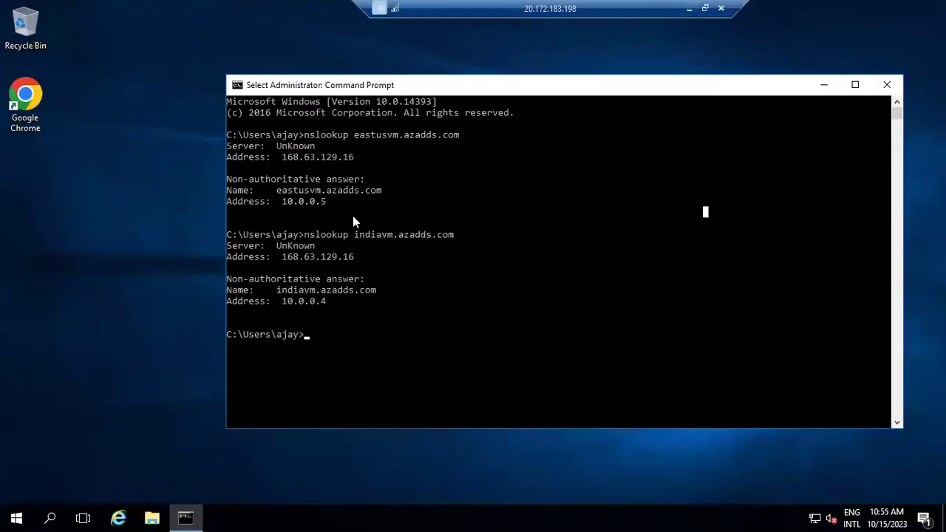
Run hostname in the eastusvm Command Prompt to confirm the machine name.
type("hsotname")
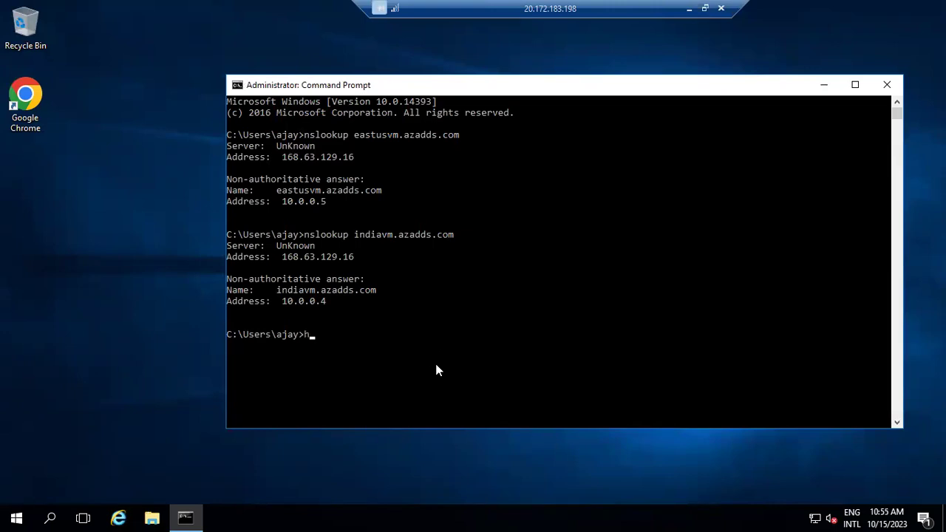
key("BackSpace")
key("BackSpace")
key("BackSpace")
key("BackSpace")
key("BackSpace")
key("BackSpace")
key("BackSpace")
type("ostname")
key("Return")
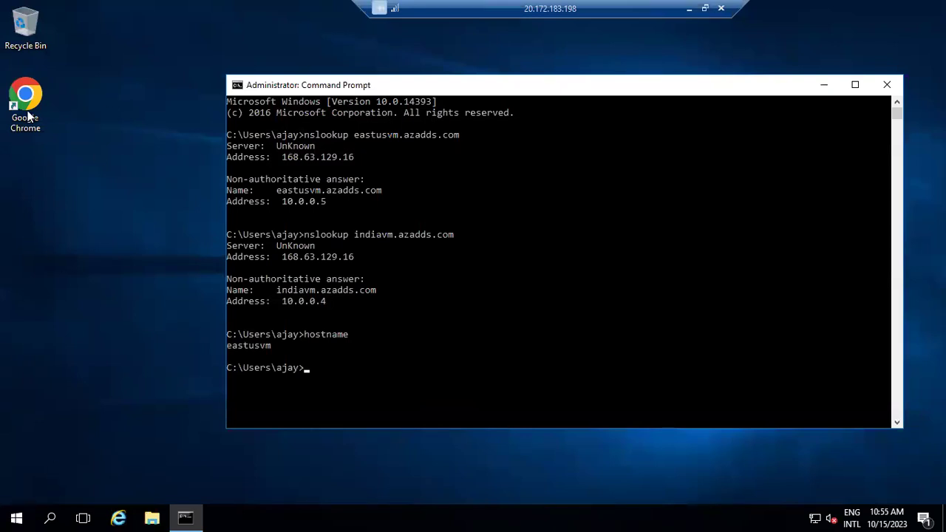
Browse to privatevm1.azadds.com in Chrome to see 'Hello World from privatevm1', then minimize the session.
double_click(26, 99)
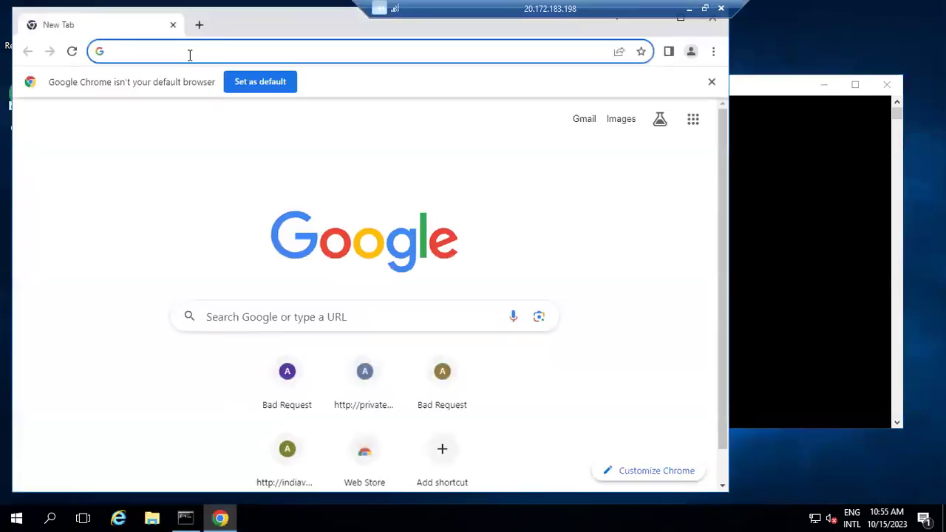
type("privatevm1.azadds.com.")
key("BackSpace")
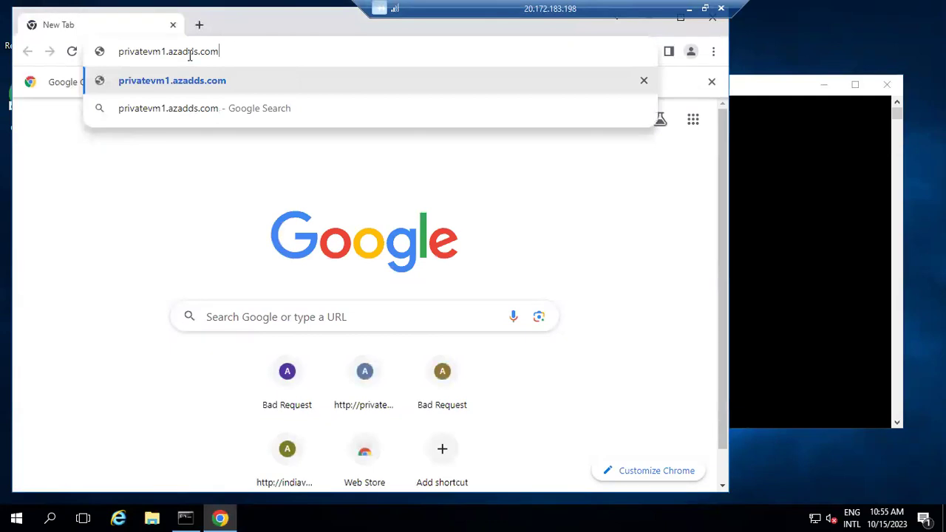
key("Return")
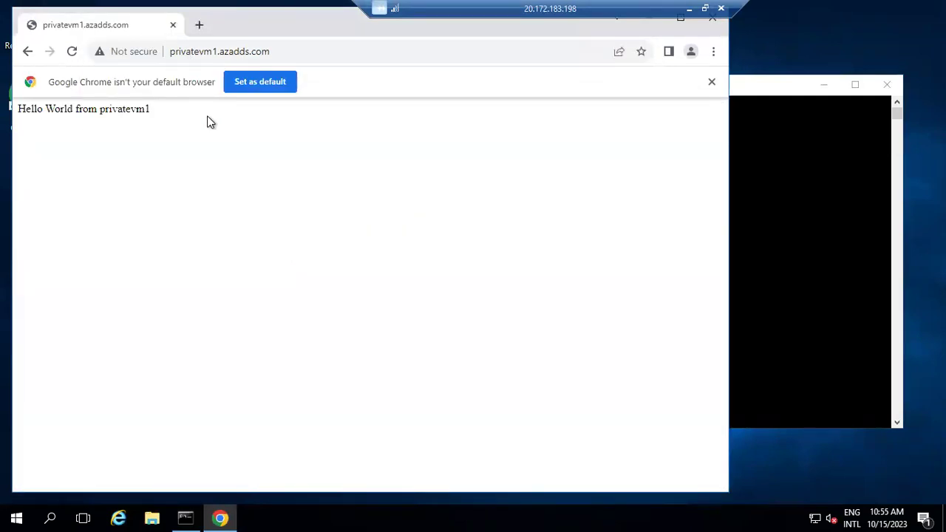
key("ctrl+a")
left_click(124, 150)
left_click(687, 9)
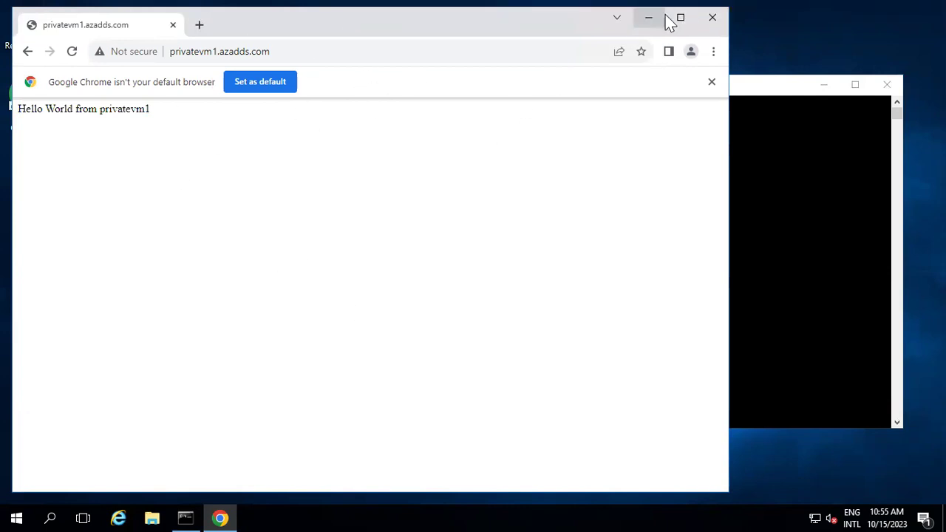
left_click(267, 89)
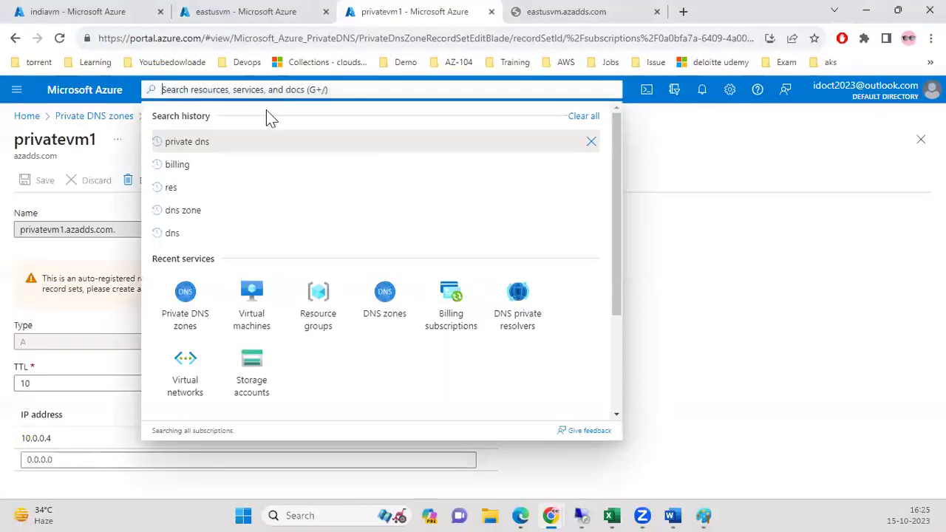
Open the Virtual machines list, then read the Word notes on virtual network links and autoregistration.
left_click(237, 317)
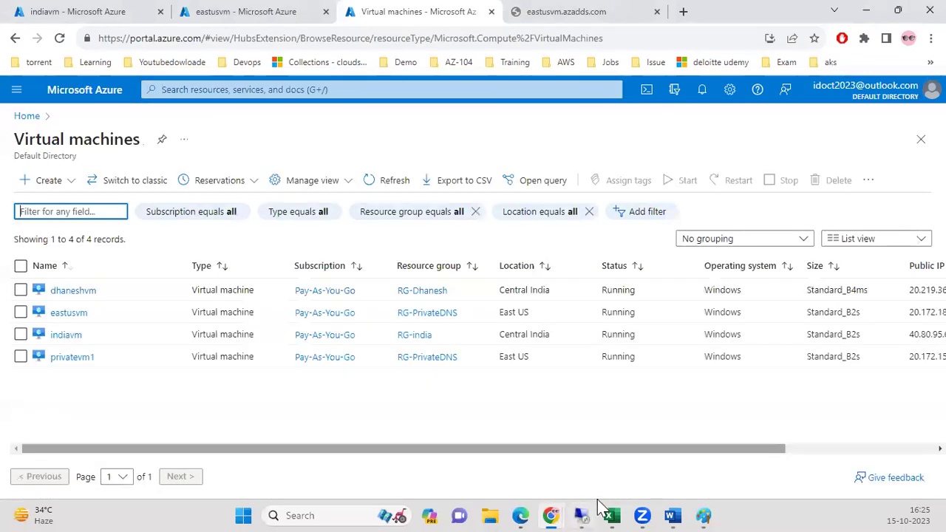
mouse_move(683, 509)
left_click(628, 465)
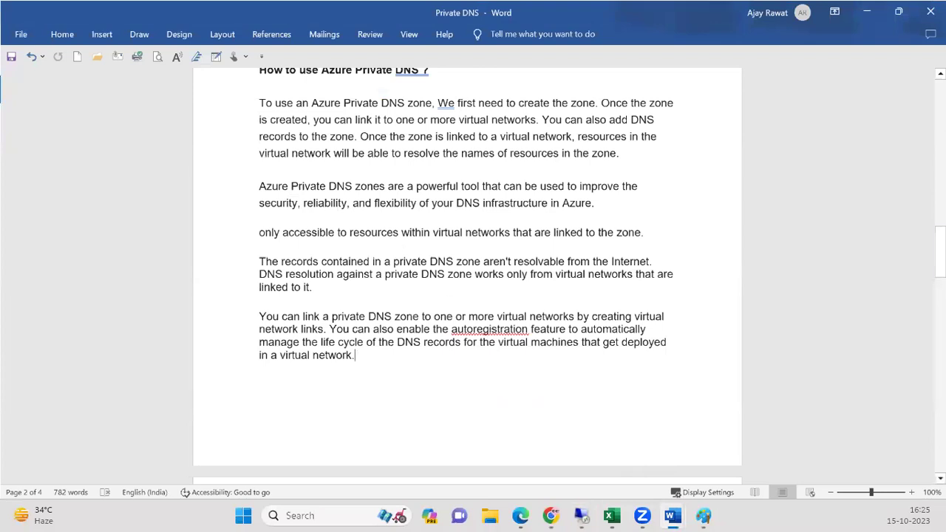
scroll(414, 249, "up", 3)
scroll(415, 249, "down", 3)
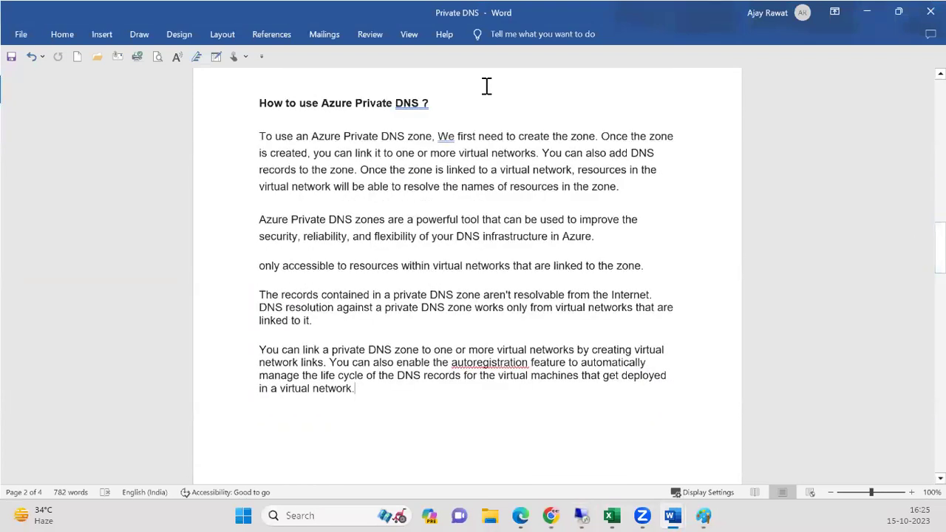
mouse_move(940, 248)
left_mouse_down()
mouse_move(940, 311)
mouse_move(939, 239)
left_mouse_up()
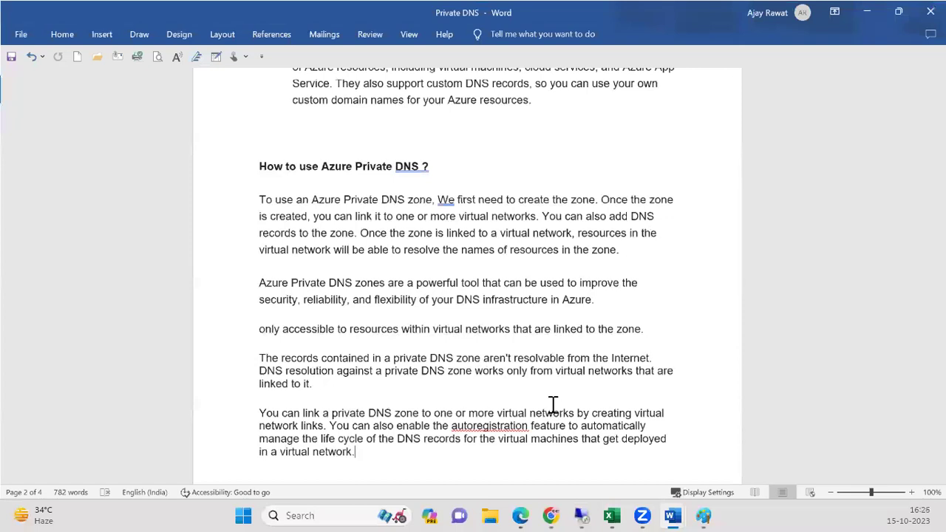
left_click(873, 332)
scroll(794, 305, "down", 2)
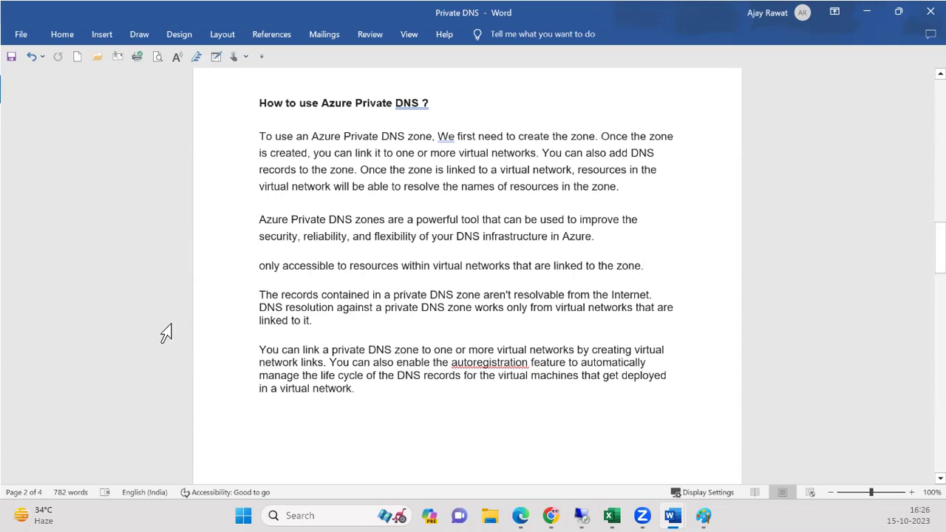
left_click_drag(940, 248, 940, 264)
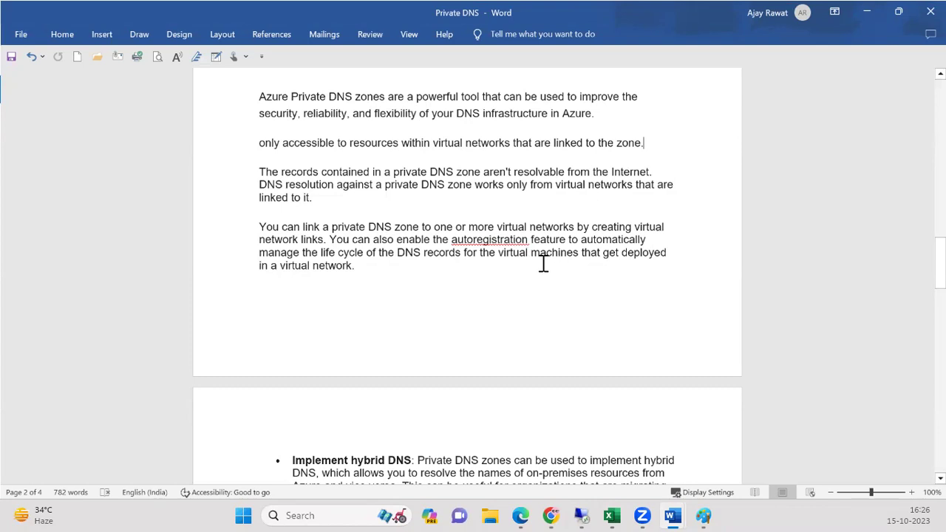
Read pages 2–4 of the Private DNS notes through Capabilities, then minimize Word.
left_click_drag(940, 263, 940, 293)
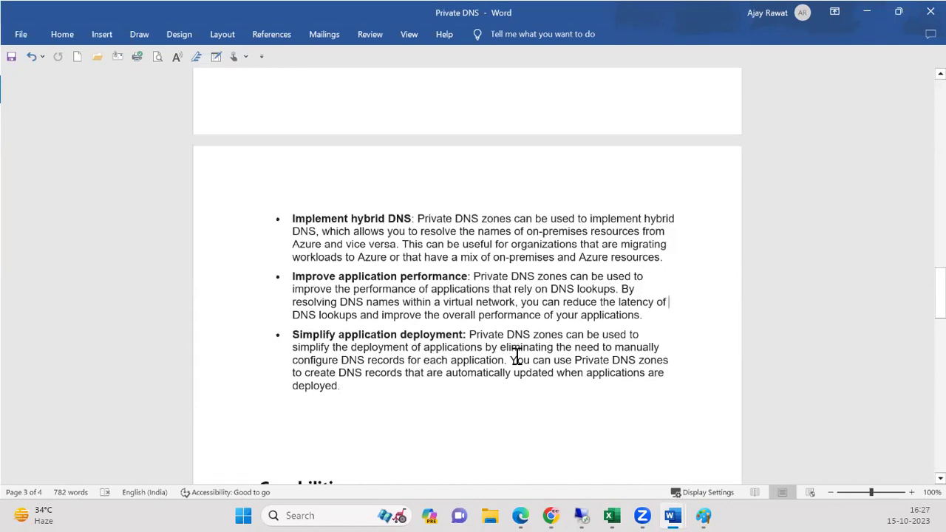
left_click_drag(940, 292, 940, 328)
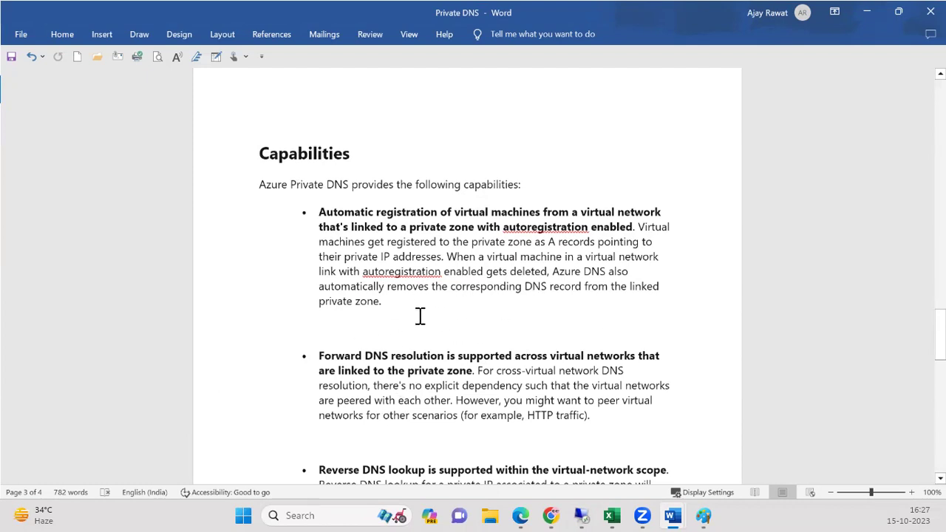
left_click_drag(940, 334, 940, 355)
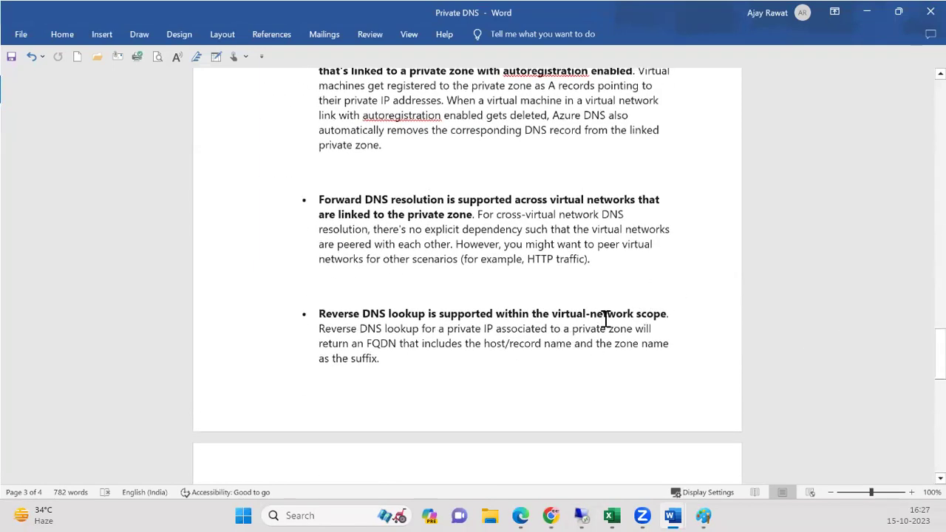
left_click_drag(939, 353, 939, 159)
scroll(846, 215, "up", 8)
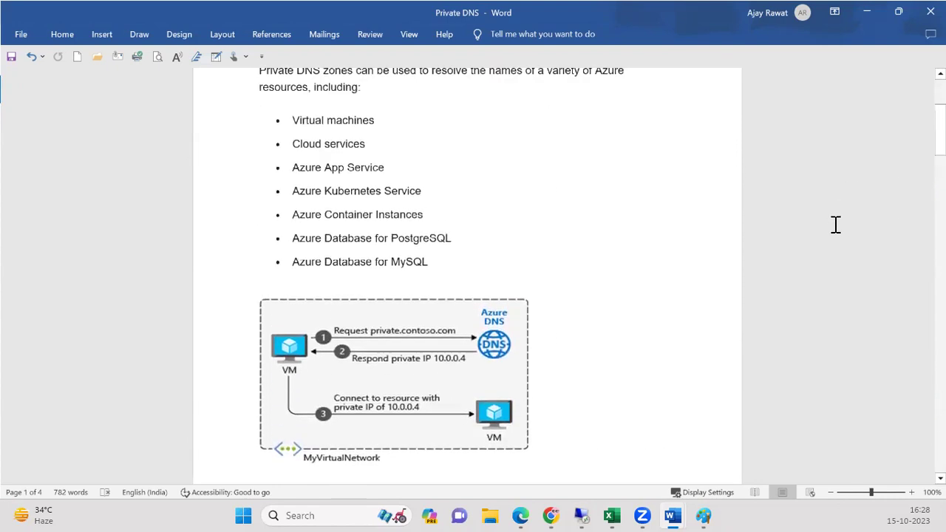
left_click(866, 12)
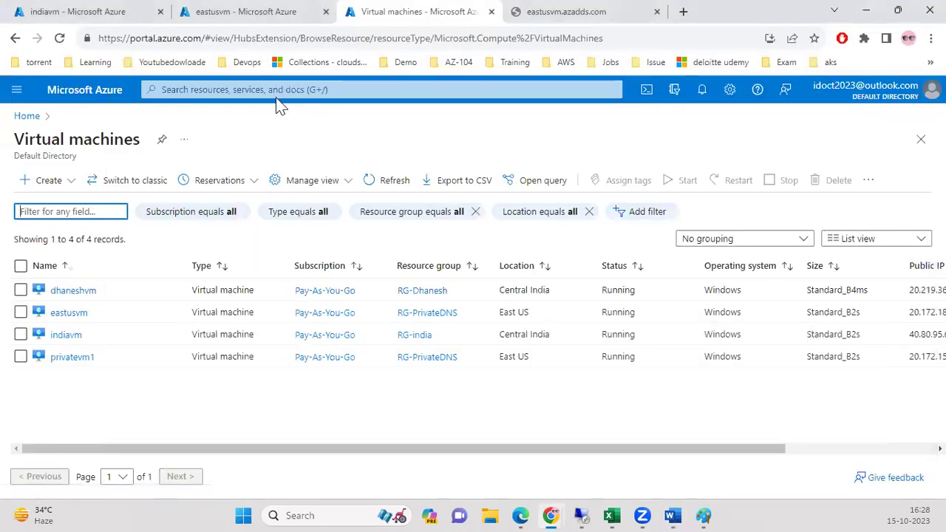
Open the azadds.com private DNS zone and scroll to its record sets.
left_click(280, 90)
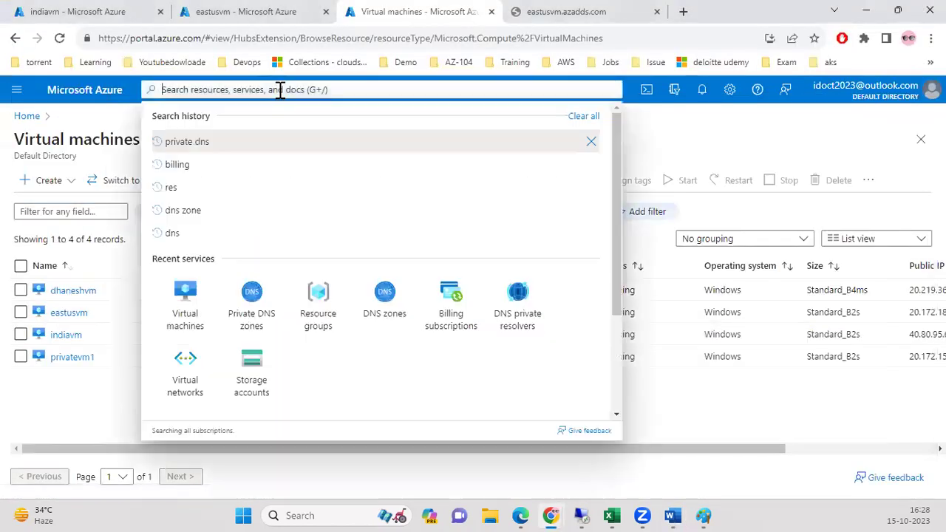
left_click(229, 325)
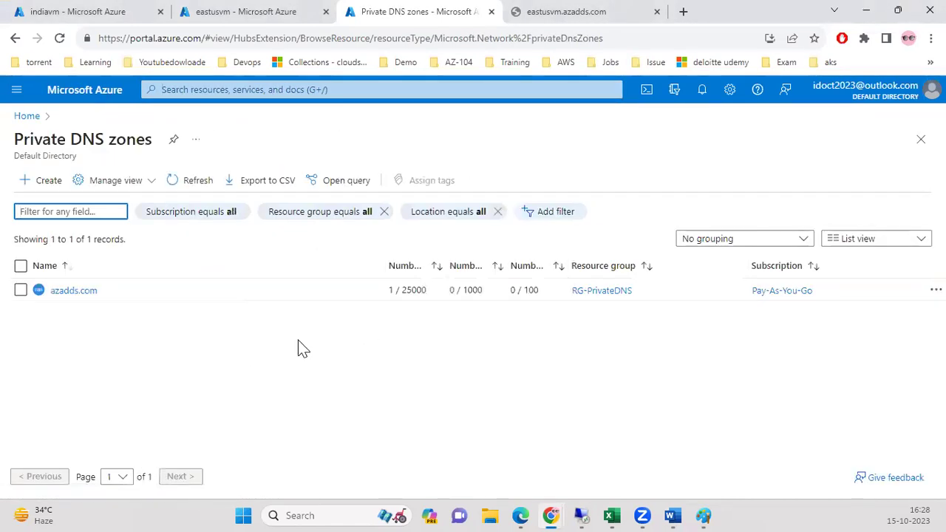
left_click(74, 291)
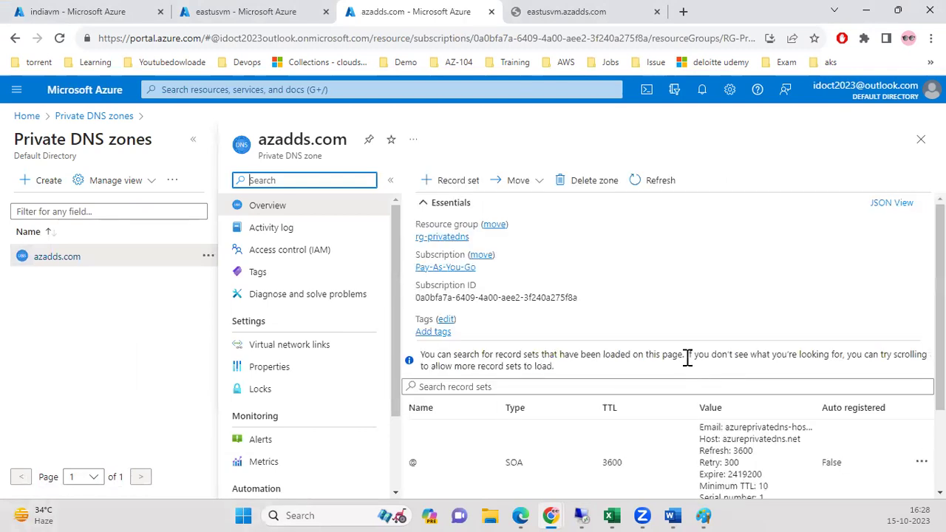
scroll(683, 356, "down", 2)
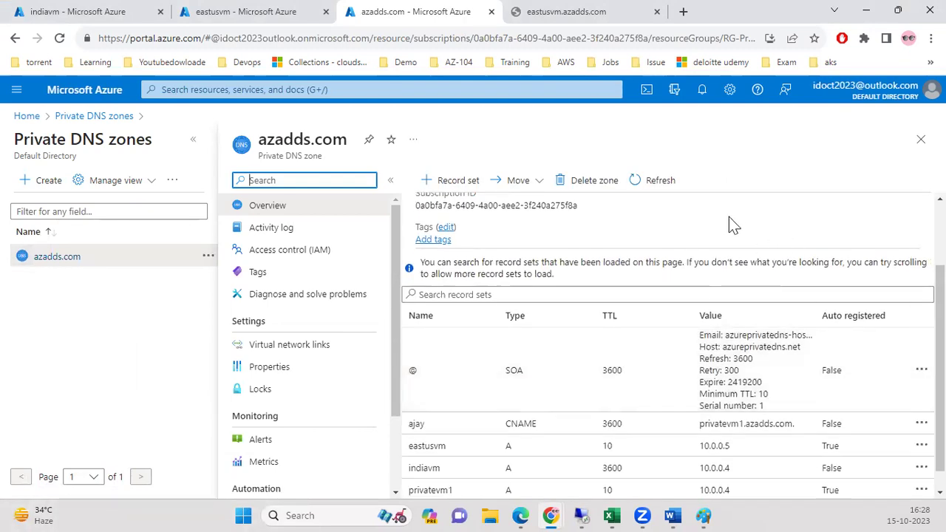